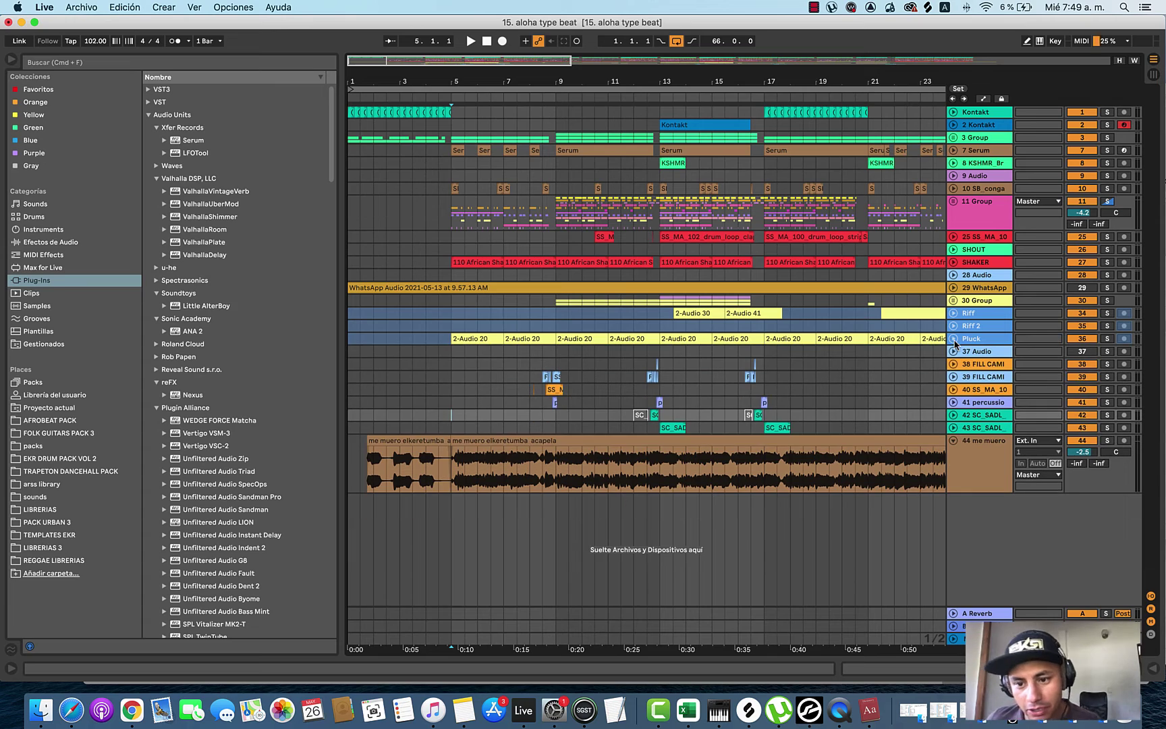
Step: Look over the song arrangement from the intro to the ending, including where the acapella starts
{"action": "scroll", "coordinate": [509, 414], "scroll_direction": "down", "scroll_amount": 5}
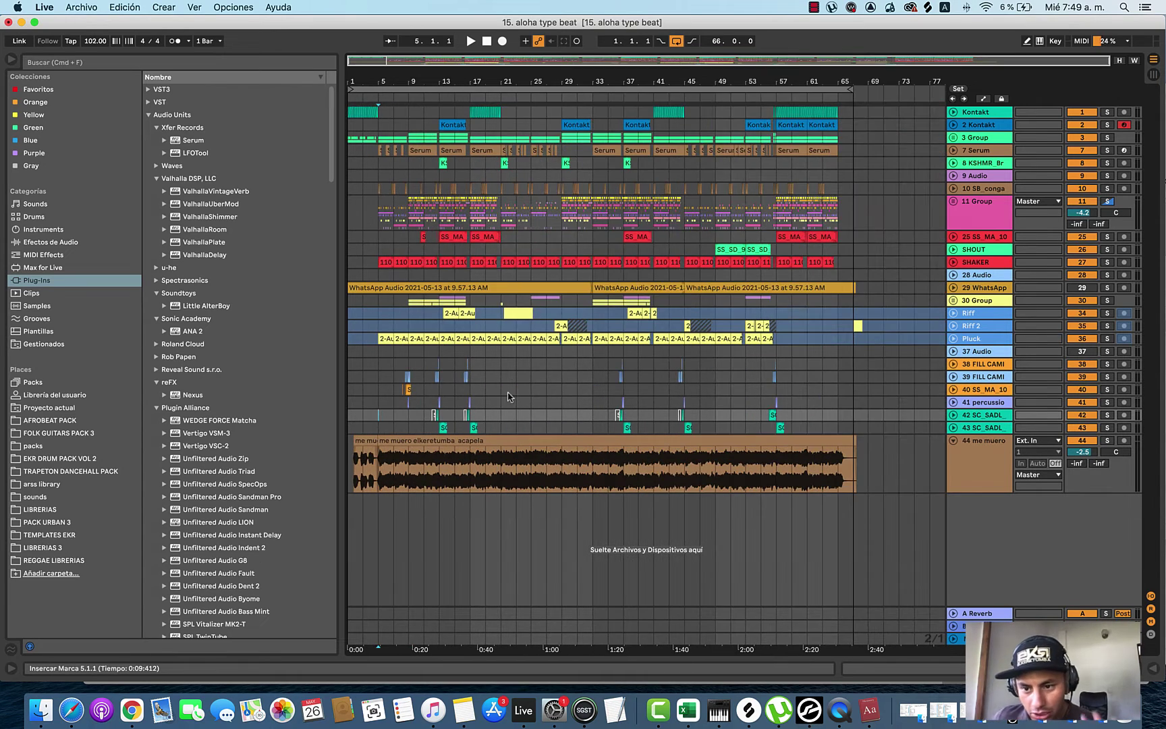
{"action": "scroll", "coordinate": [470, 390], "scroll_direction": "up", "scroll_amount": 3}
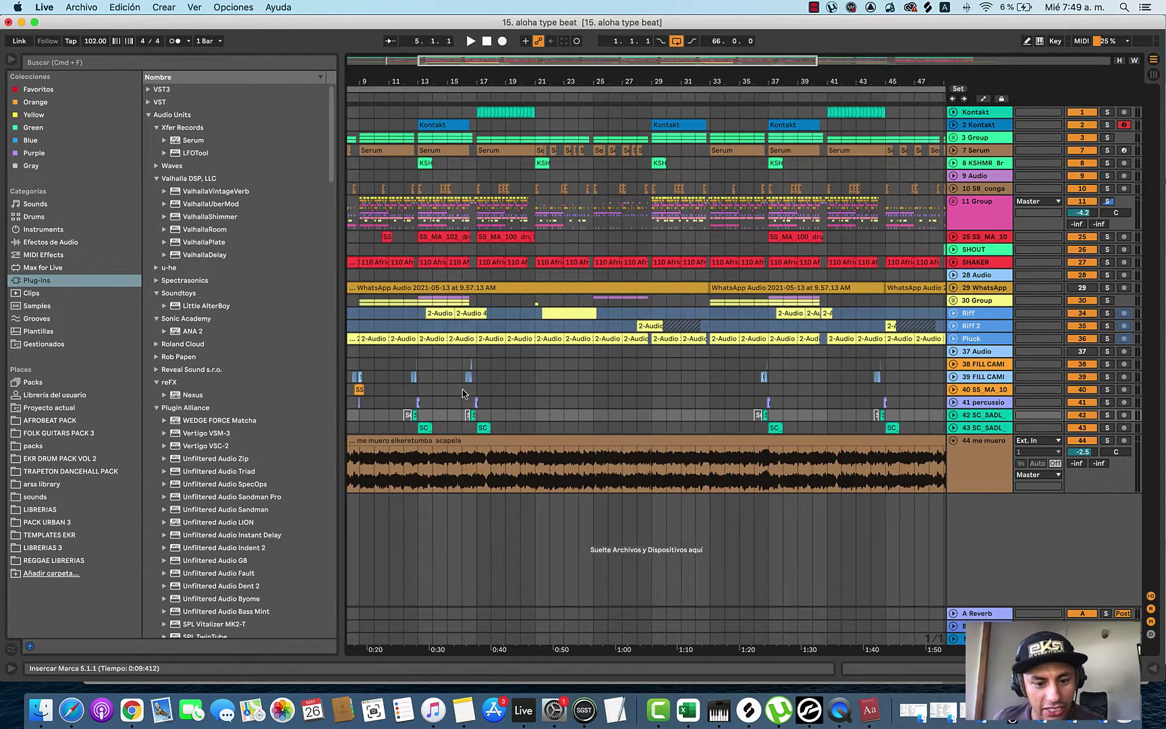
{"action": "left_click", "coordinate": [520, 352]}
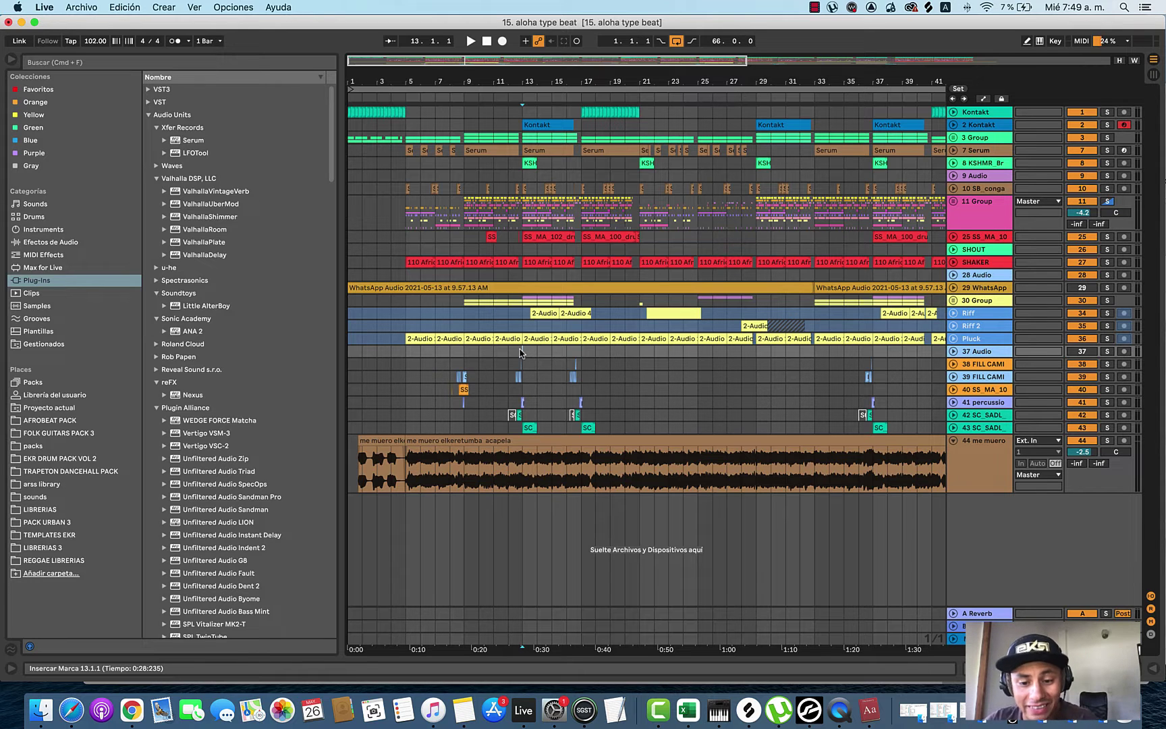
{"action": "key", "text": "minus"}
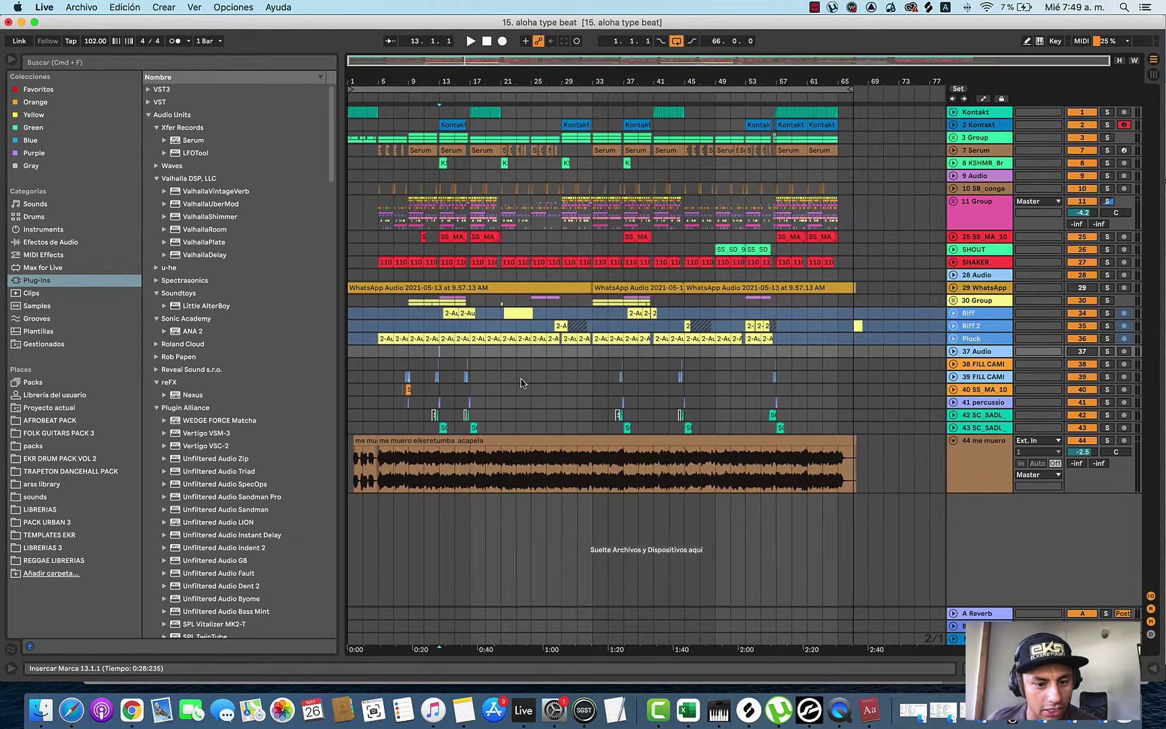
{"action": "key", "text": "plus"}
{"action": "key", "text": "plus"}
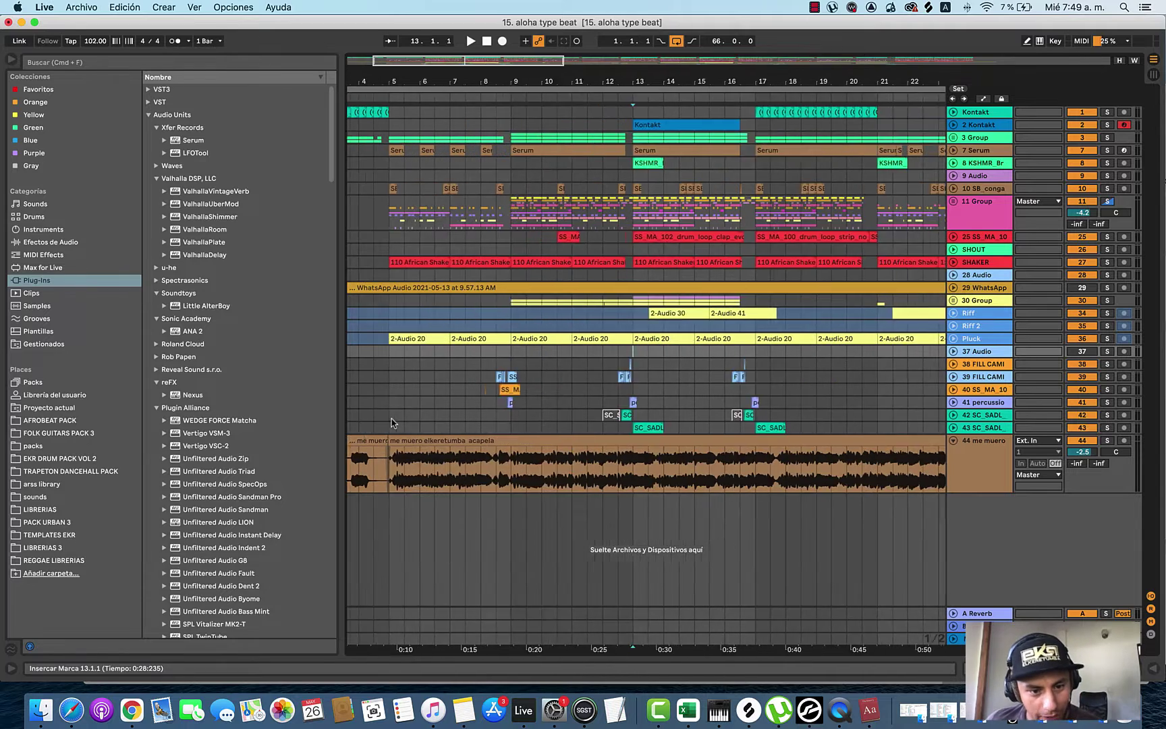
{"action": "left_click", "coordinate": [377, 358]}
{"action": "key", "text": "plus"}
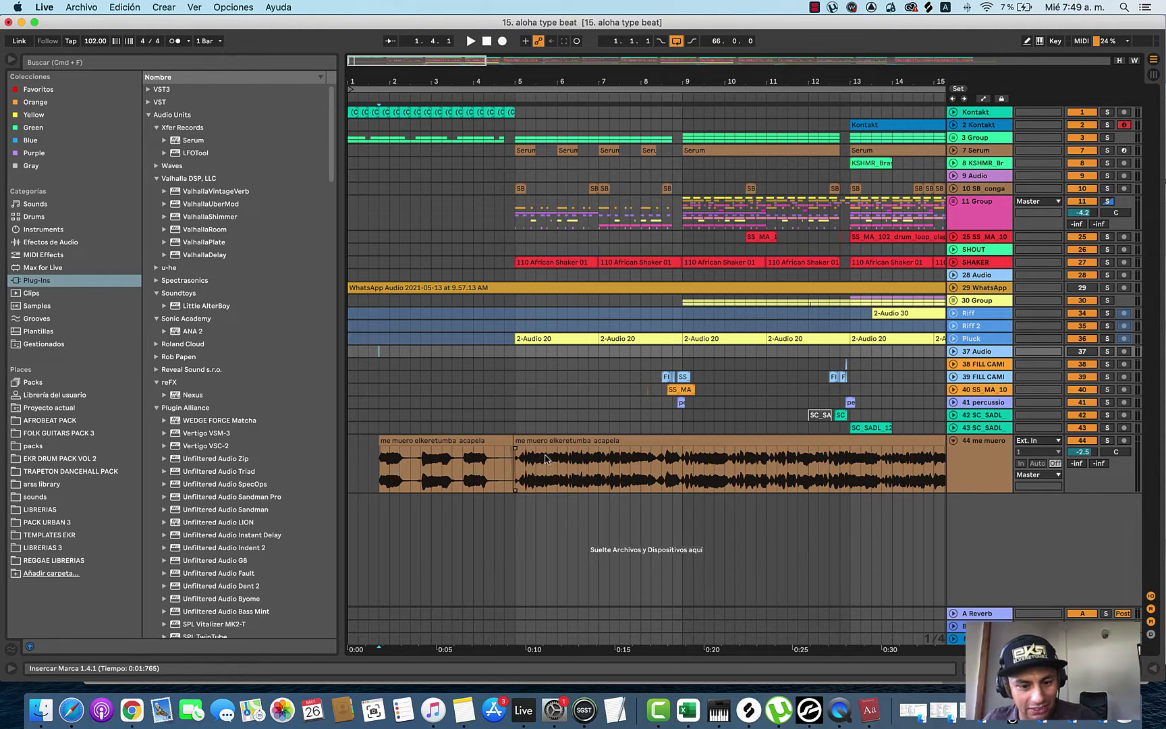
{"action": "key", "text": "minus"}
{"action": "left_click", "coordinate": [452, 356]}
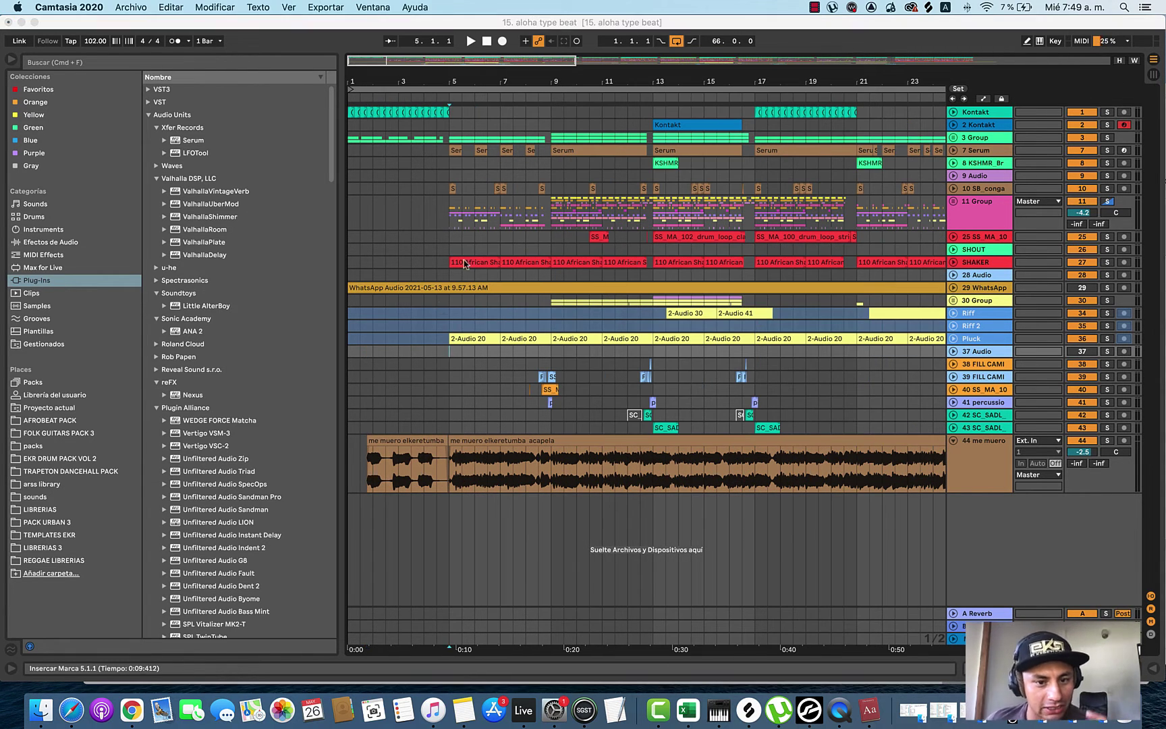
{"action": "key", "text": "super+Tab"}
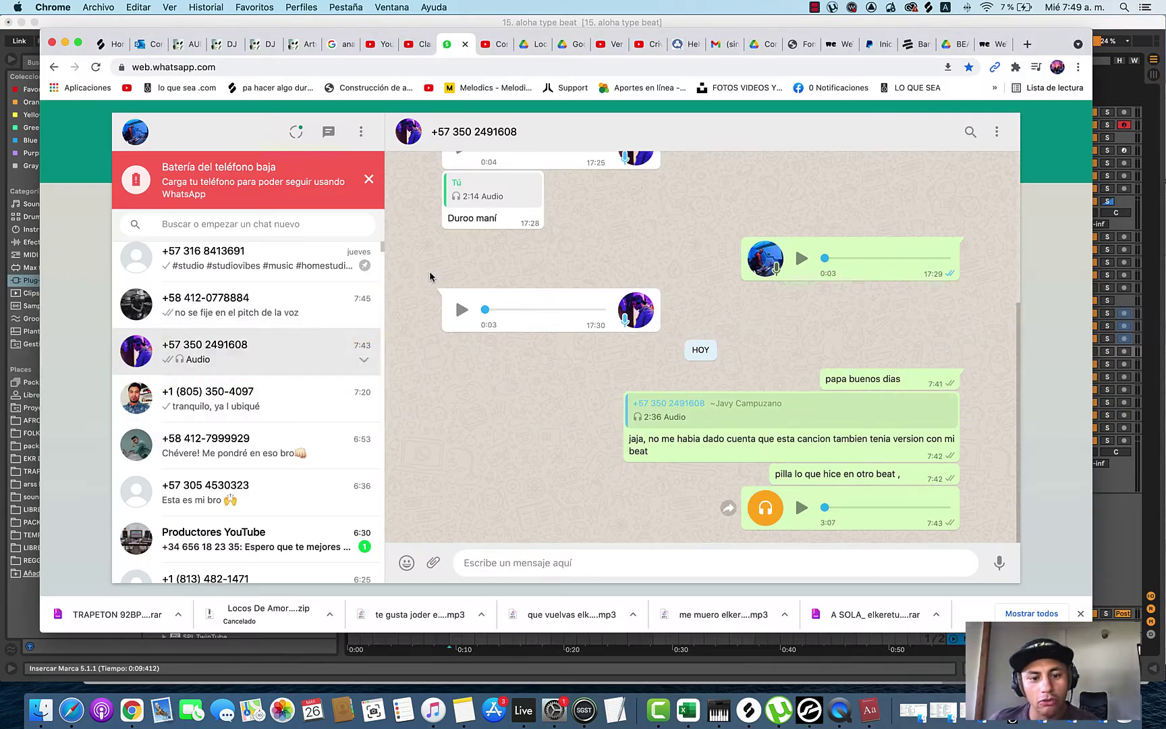
{"action": "key", "text": "super+Tab"}
{"action": "scroll", "coordinate": [443, 302], "scroll_direction": "up", "scroll_amount": 5}
{"action": "scroll", "coordinate": [443, 301], "scroll_direction": "down", "scroll_amount": 5}
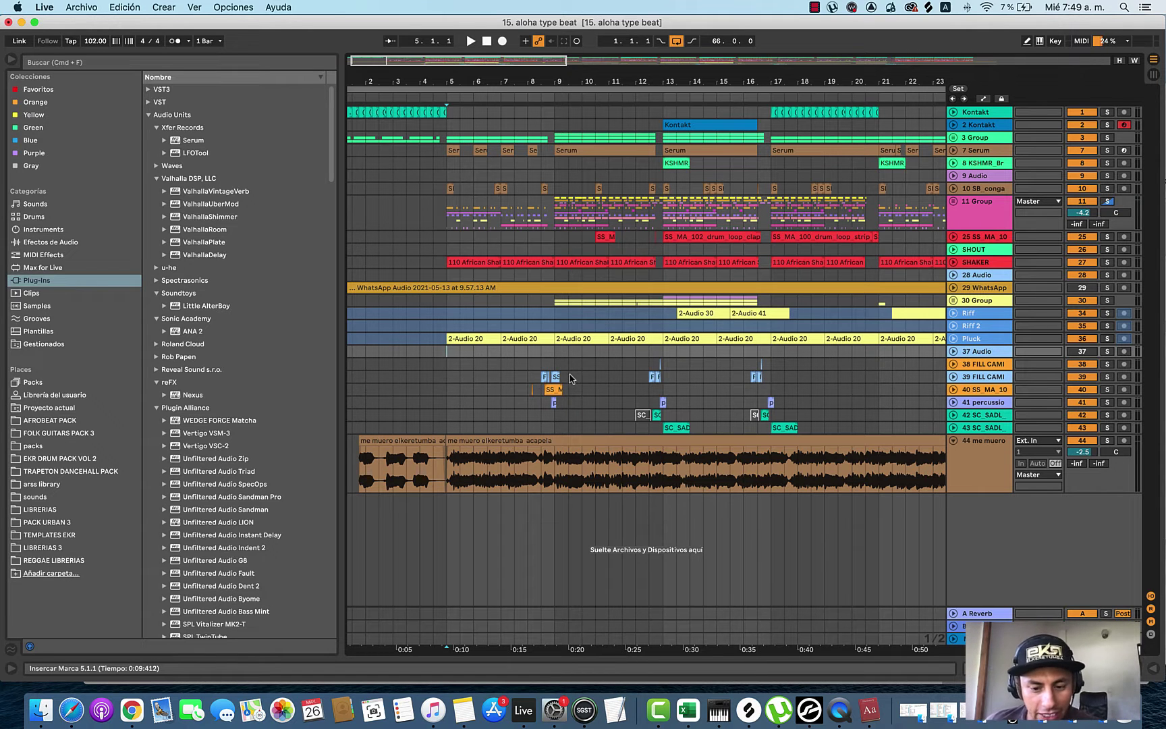
Step: Unfold the Pluck, Riff 2 and Riff tracks to show their waveforms
{"action": "scroll", "coordinate": [577, 372], "scroll_direction": "down", "scroll_amount": 5}
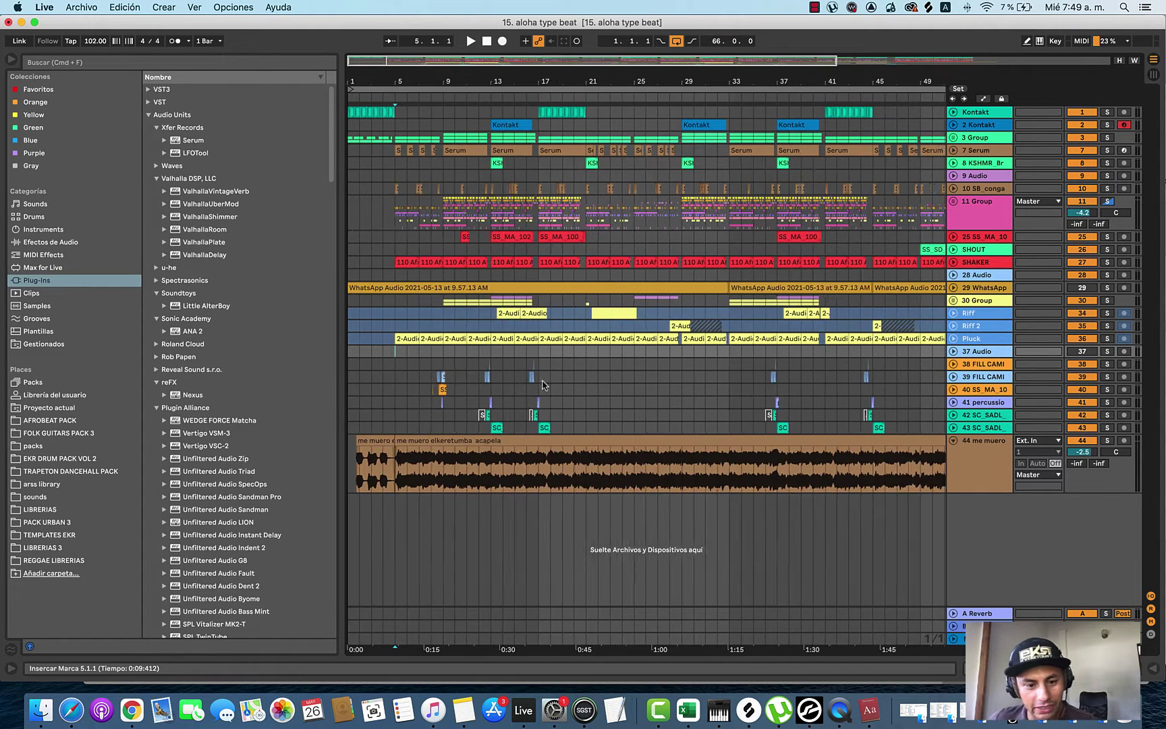
{"action": "scroll", "coordinate": [441, 368], "scroll_direction": "up", "scroll_amount": 4}
{"action": "left_click", "coordinate": [953, 338]}
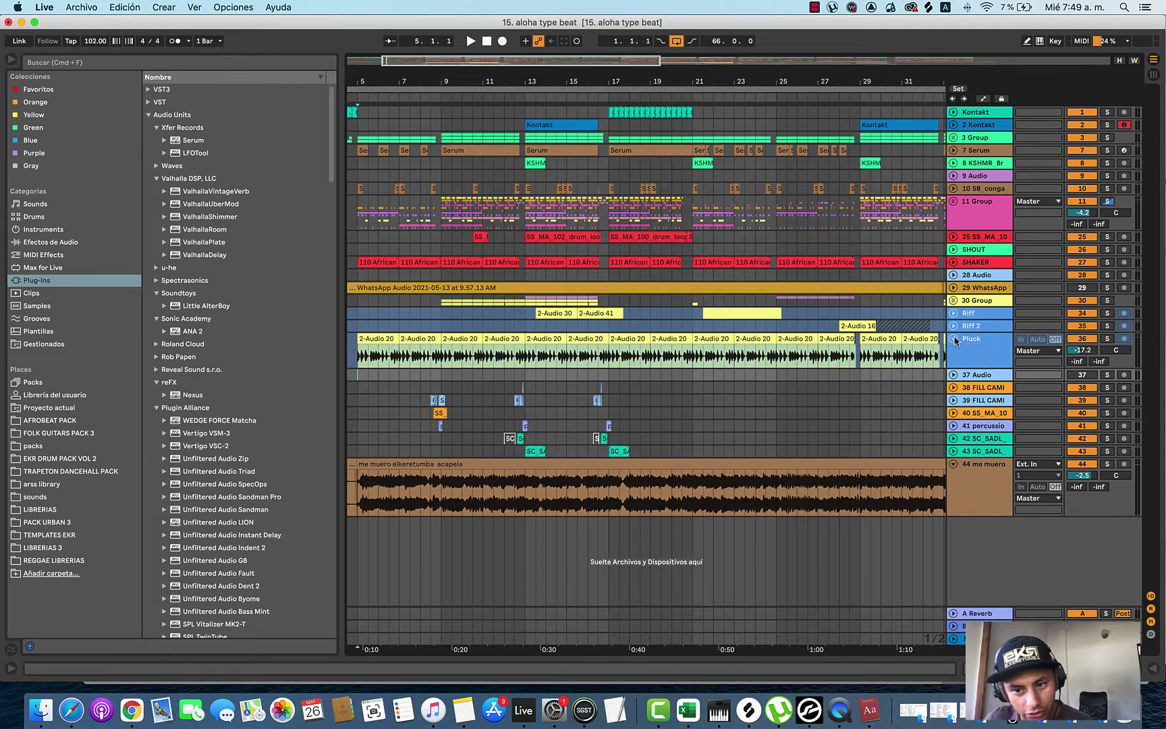
{"action": "left_click", "coordinate": [953, 325]}
{"action": "left_click", "coordinate": [953, 312]}
Step: Delete the track holding the WhatsApp audio recording from the arrangement
{"action": "scroll", "coordinate": [472, 324], "scroll_direction": "down", "scroll_amount": 3}
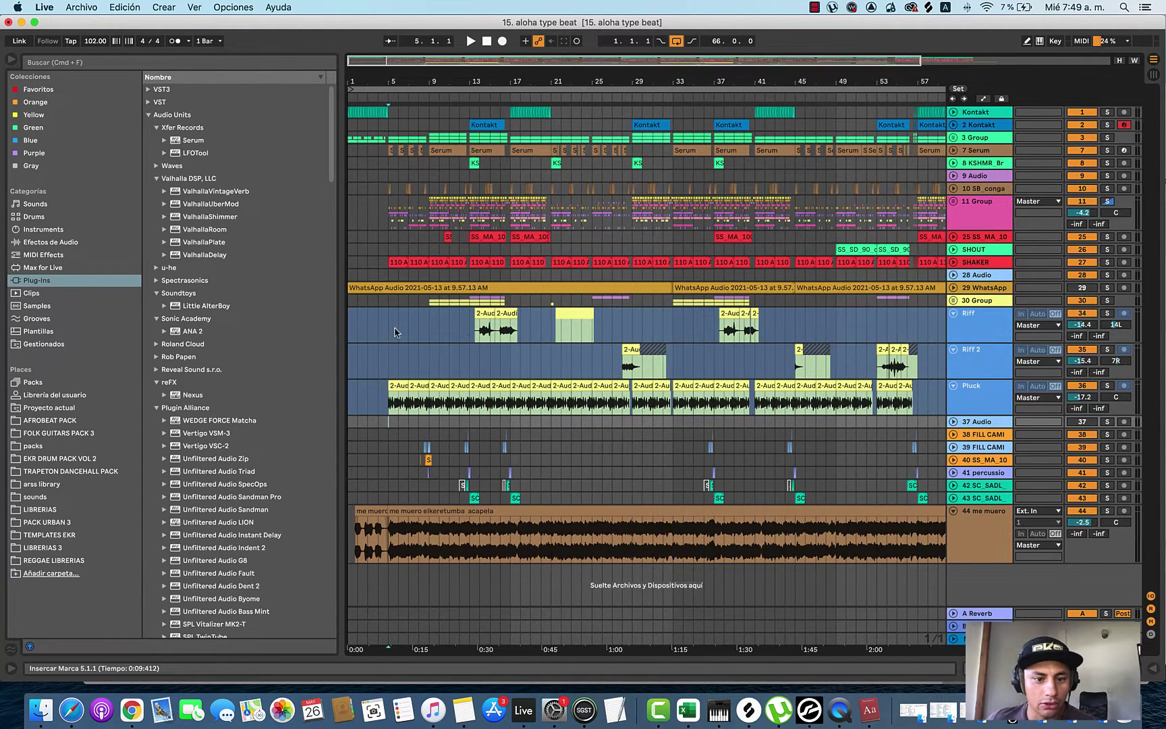
{"action": "left_click", "coordinate": [383, 308]}
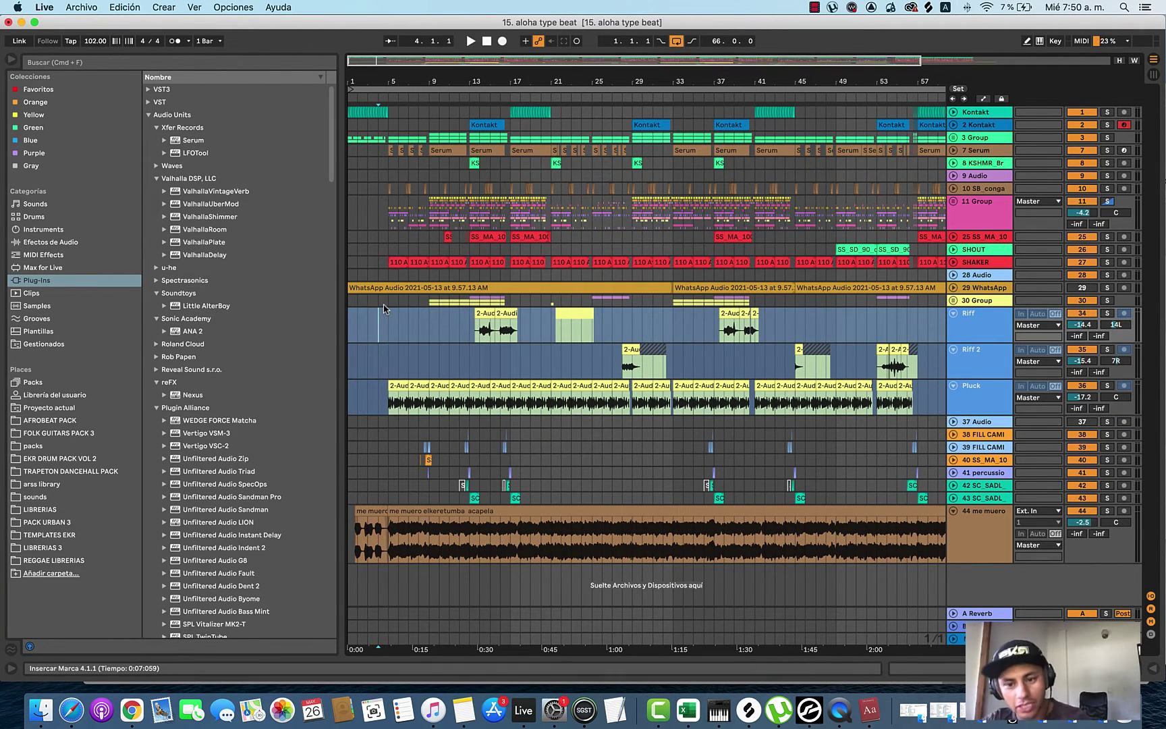
{"action": "left_click", "coordinate": [952, 288]}
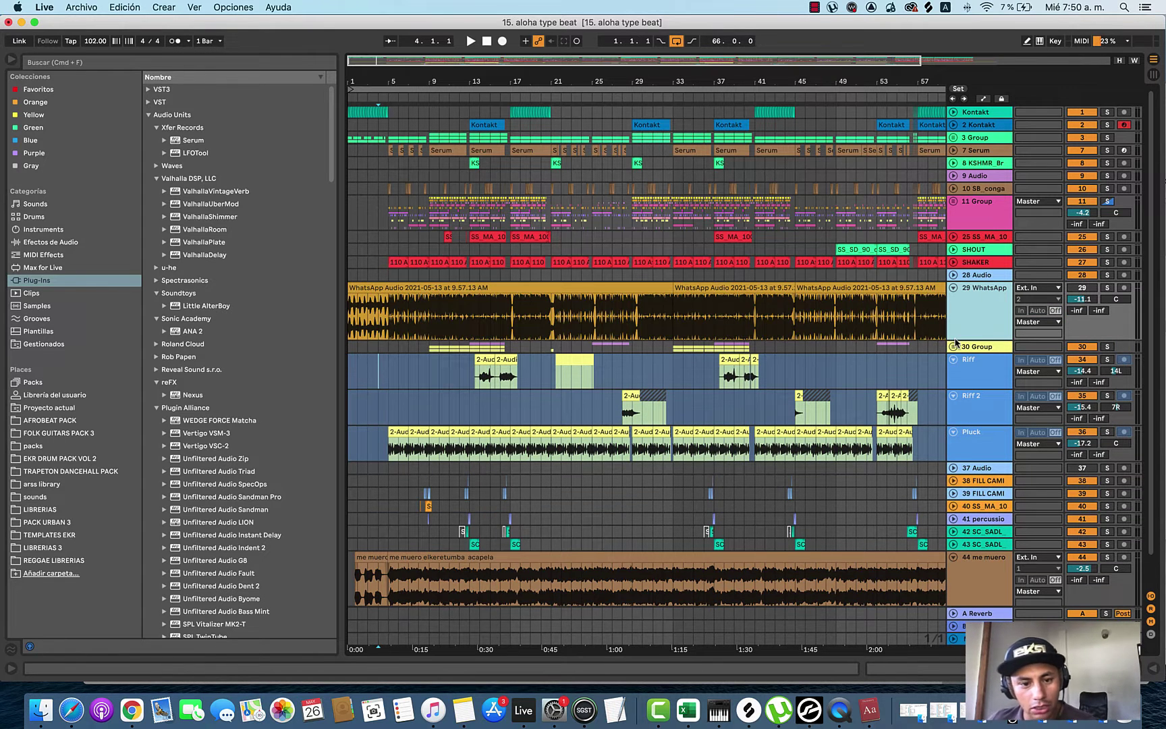
{"action": "key", "text": "Delete"}
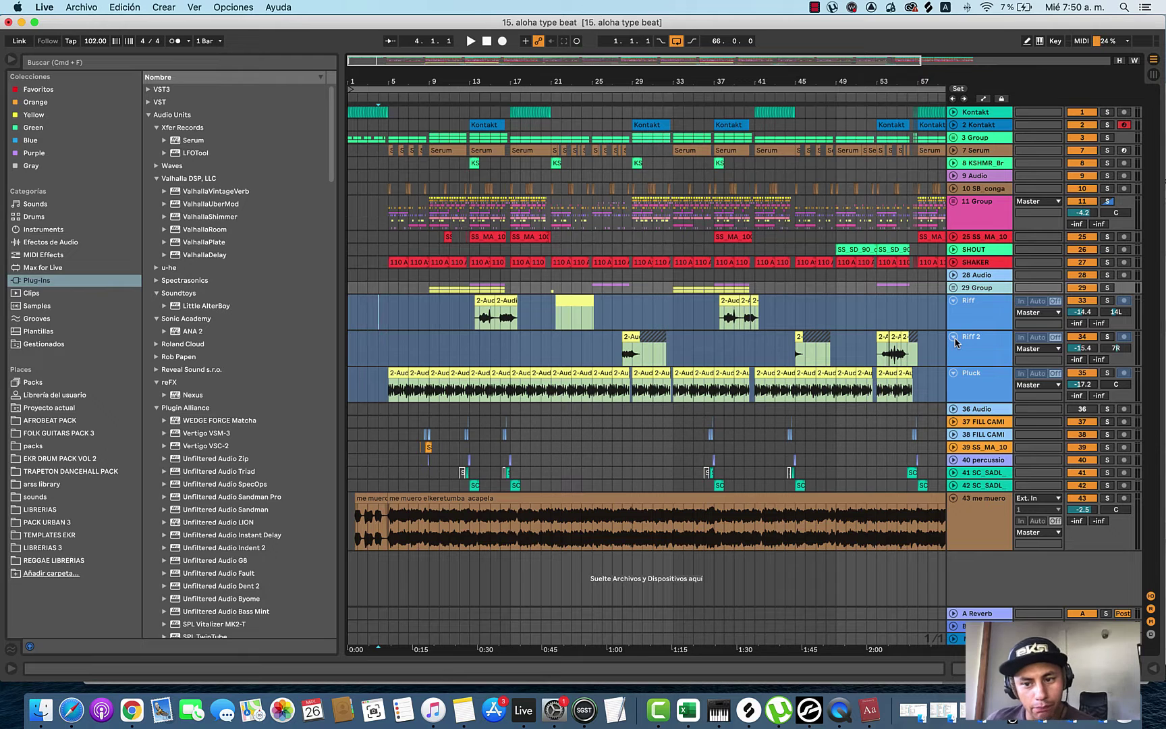
Step: Fold the Riff 2, Riff and Pluck tracks, and enlarge all three together to an equal, compact height
{"action": "left_click", "coordinate": [953, 336]}
{"action": "left_click", "coordinate": [952, 300]}
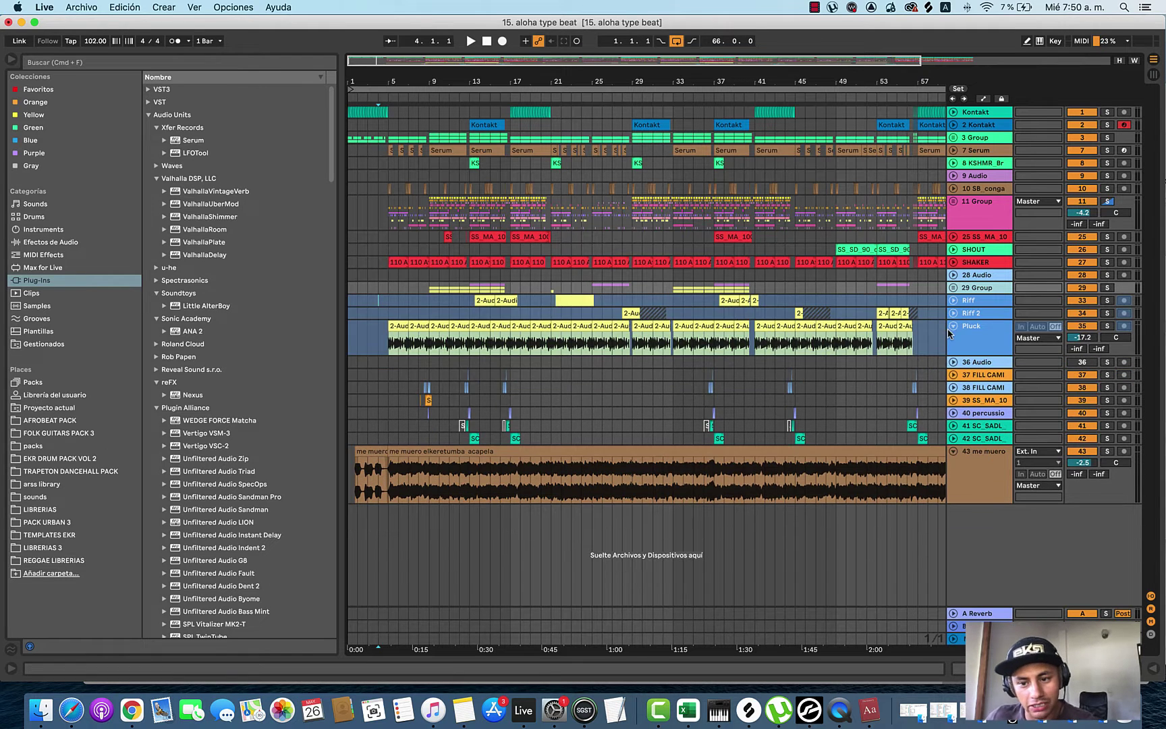
{"action": "left_click", "coordinate": [953, 326]}
{"action": "left_click", "coordinate": [967, 328]}
{"action": "left_click", "coordinate": [975, 301], "text": "shift"}
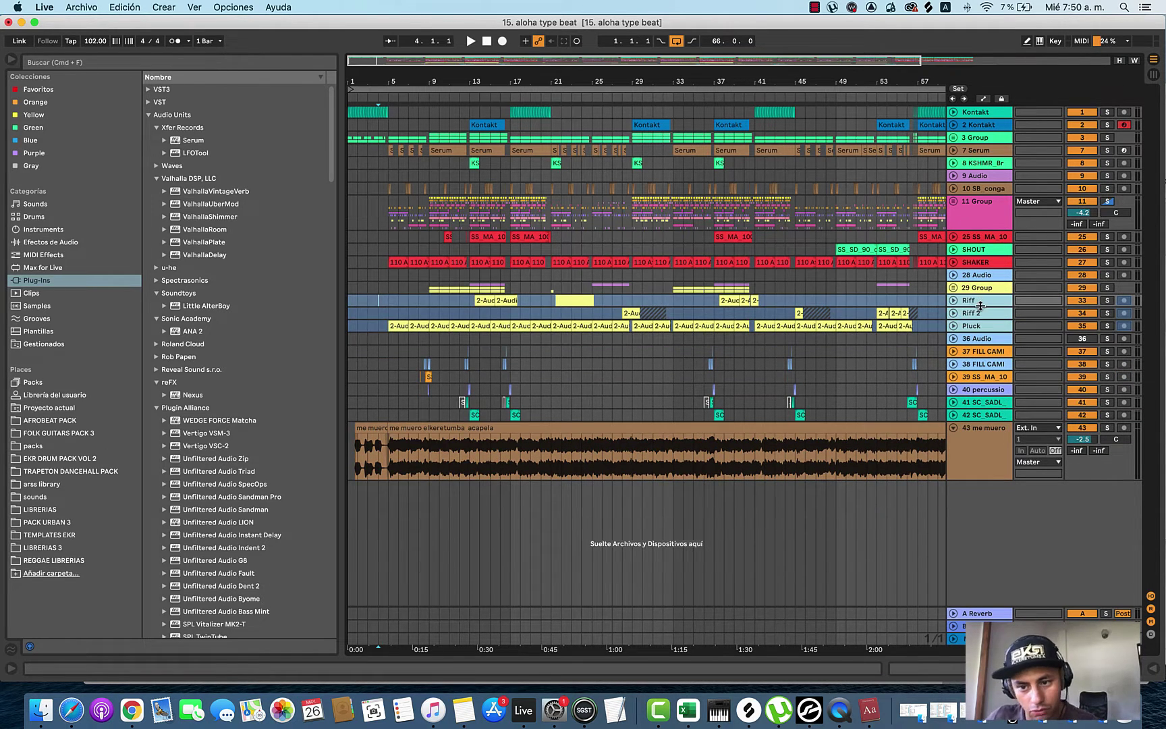
{"action": "left_click_drag", "start_coordinate": [981, 306], "coordinate": [981, 314]}
{"action": "scroll", "coordinate": [391, 300], "scroll_direction": "up", "scroll_amount": 4}
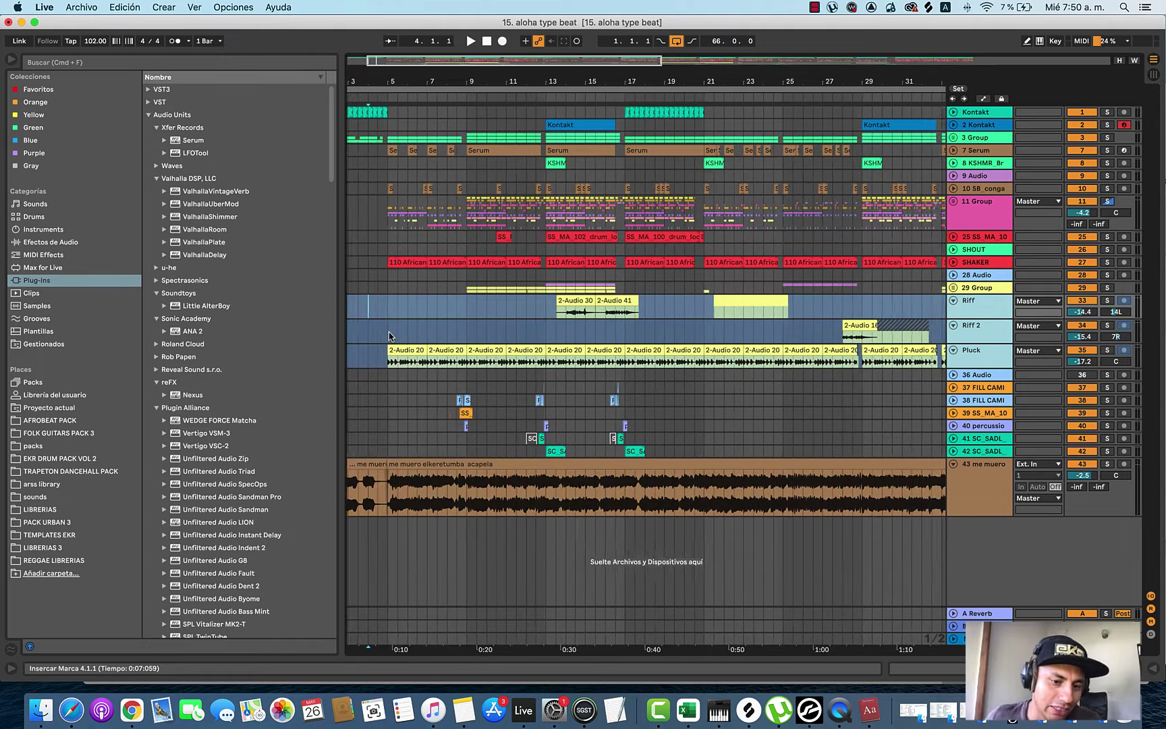
{"action": "scroll", "coordinate": [413, 297], "scroll_direction": "left", "scroll_amount": 2}
{"action": "scroll", "coordinate": [390, 311], "scroll_direction": "up", "scroll_amount": 2}
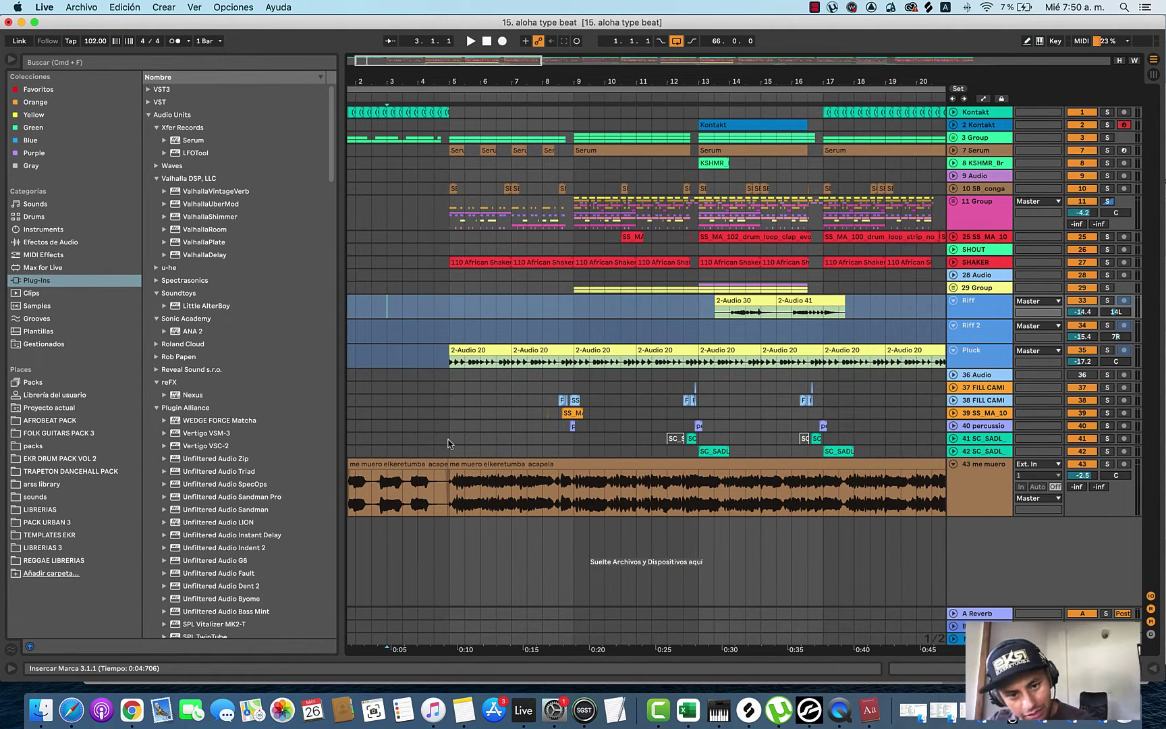
{"action": "scroll", "coordinate": [449, 444], "scroll_direction": "up", "scroll_amount": 3}
{"action": "scroll", "coordinate": [506, 361], "scroll_direction": "down", "scroll_amount": 3}
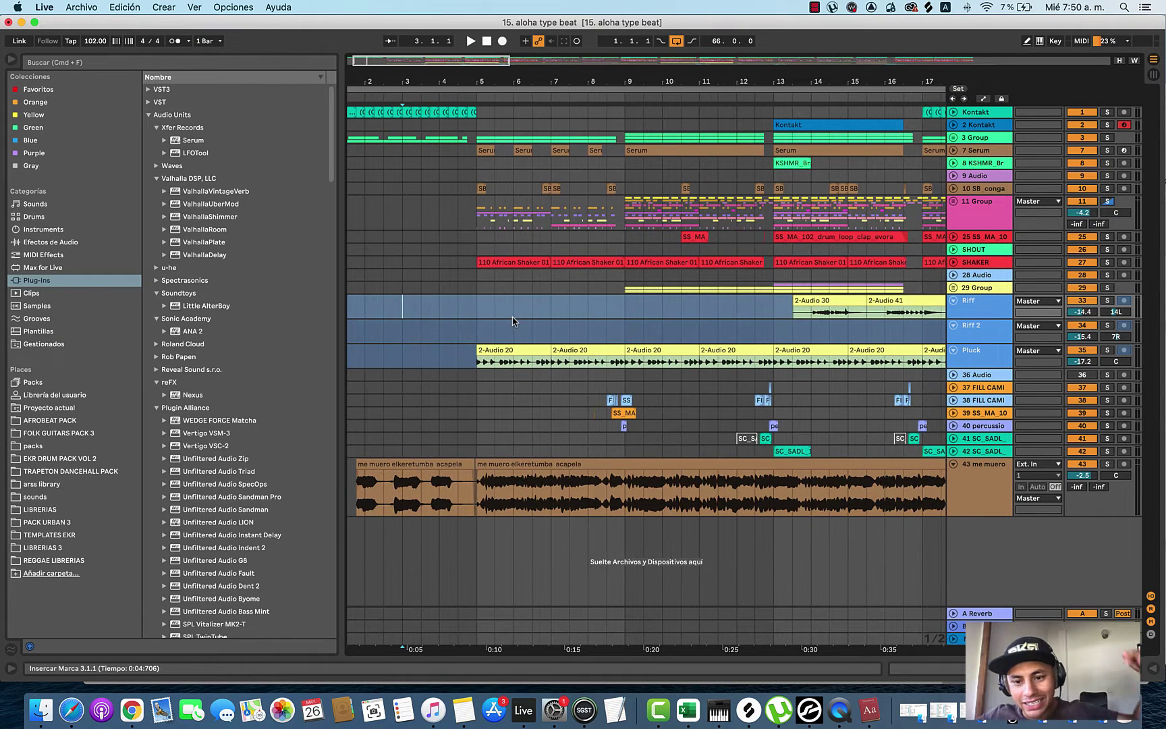
{"action": "scroll", "coordinate": [519, 317], "scroll_direction": "down", "scroll_amount": 3}
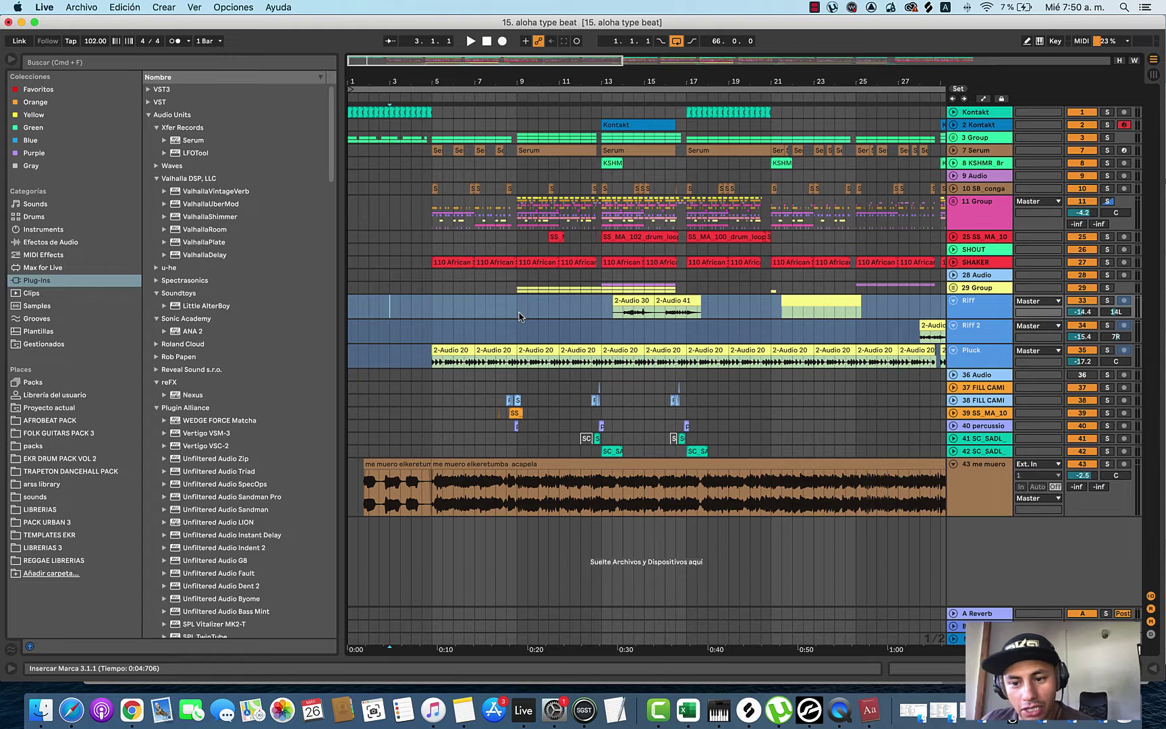
Step: Play the arrangement from bar 5, where the main acapella section begins
{"action": "left_click", "coordinate": [429, 277]}
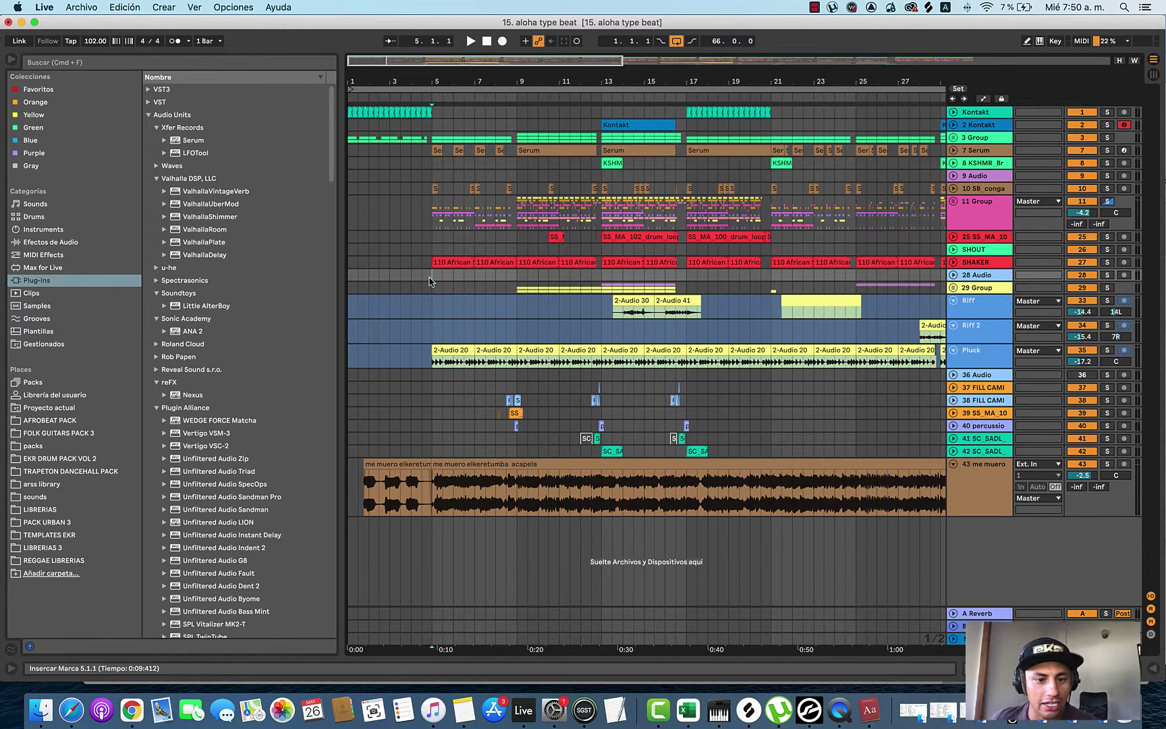
{"action": "scroll", "coordinate": [438, 390], "scroll_direction": "down", "scroll_amount": 2}
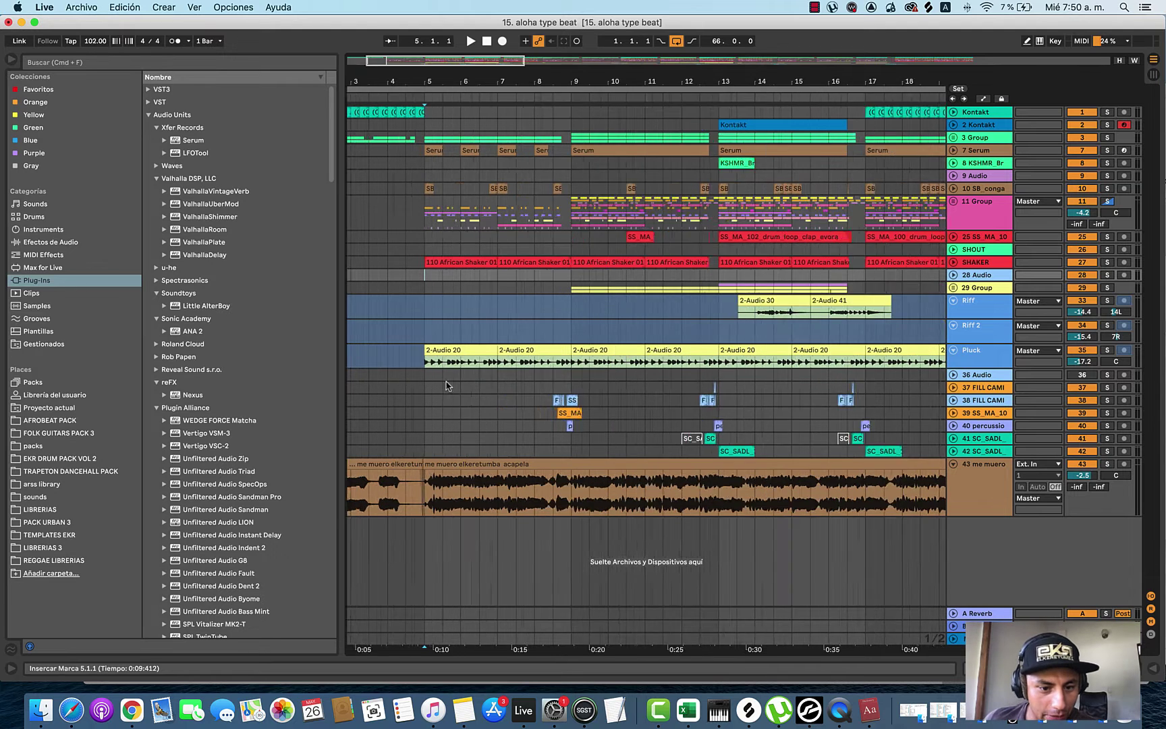
{"action": "scroll", "coordinate": [440, 388], "scroll_direction": "down", "scroll_amount": 1}
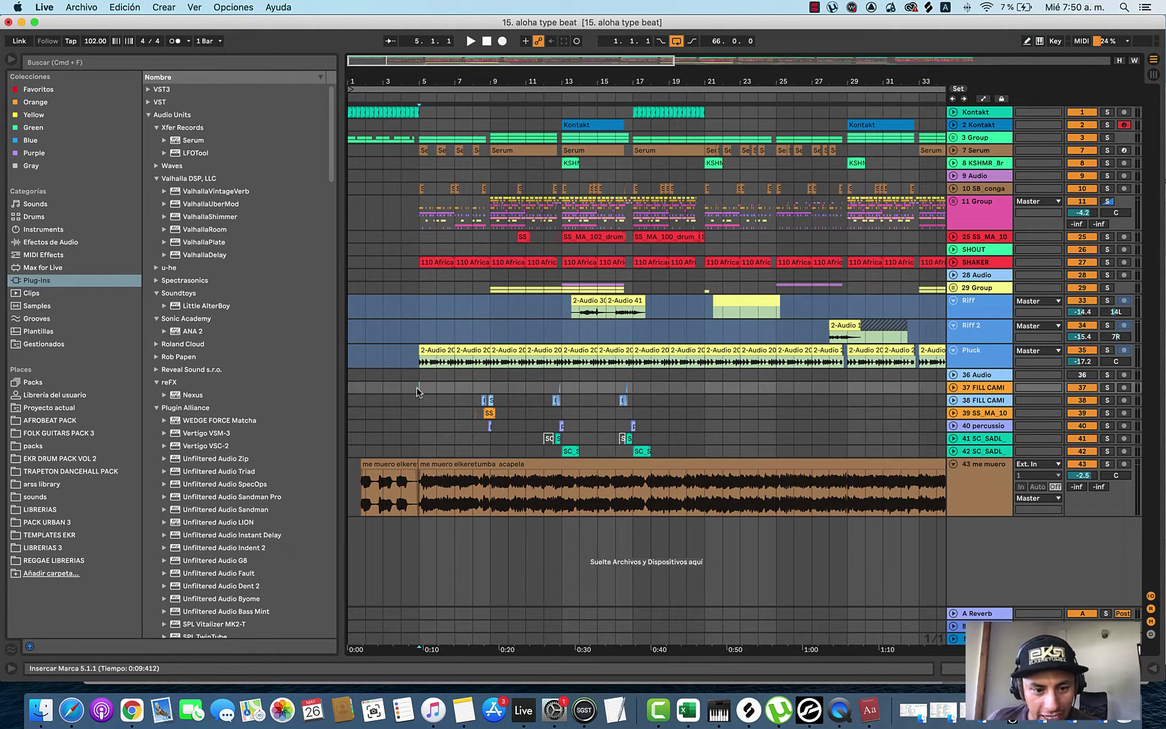
{"action": "key", "text": "space"}
Step: Lower the volume of the "me muero" acapella track to -3.0 dB during playback
{"action": "scroll", "coordinate": [416, 391], "scroll_direction": "up", "scroll_amount": 3}
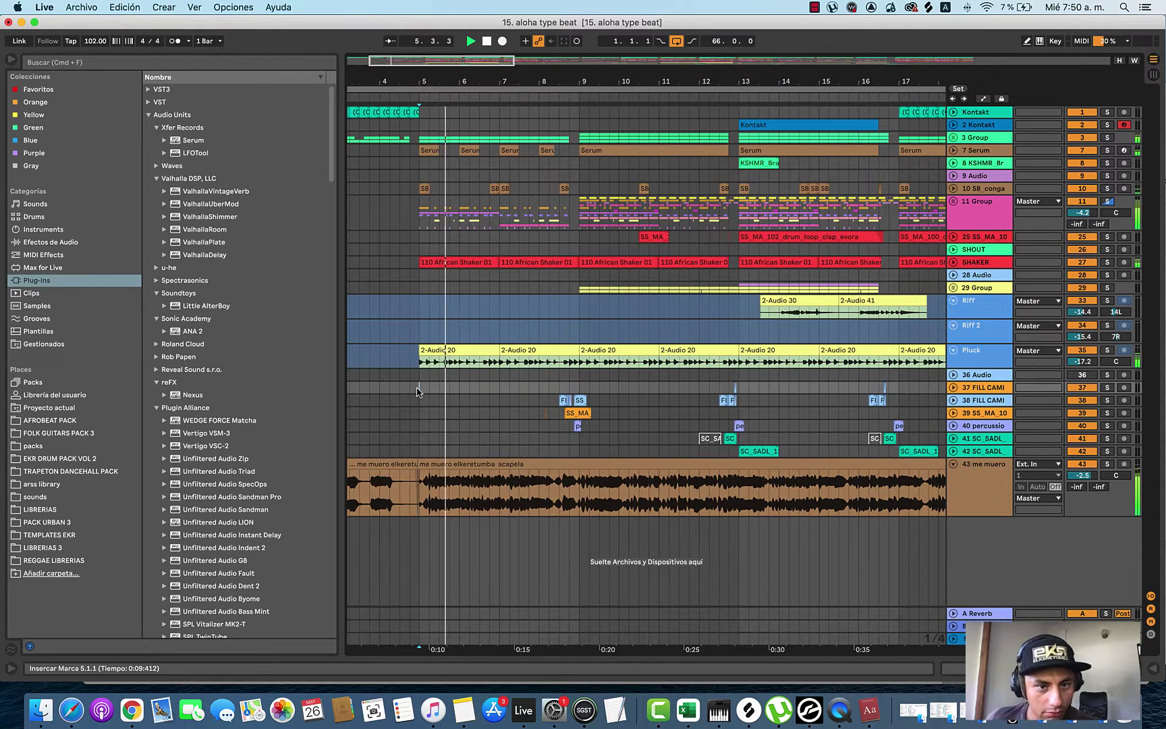
{"action": "scroll", "coordinate": [416, 391], "scroll_direction": "down", "scroll_amount": 2}
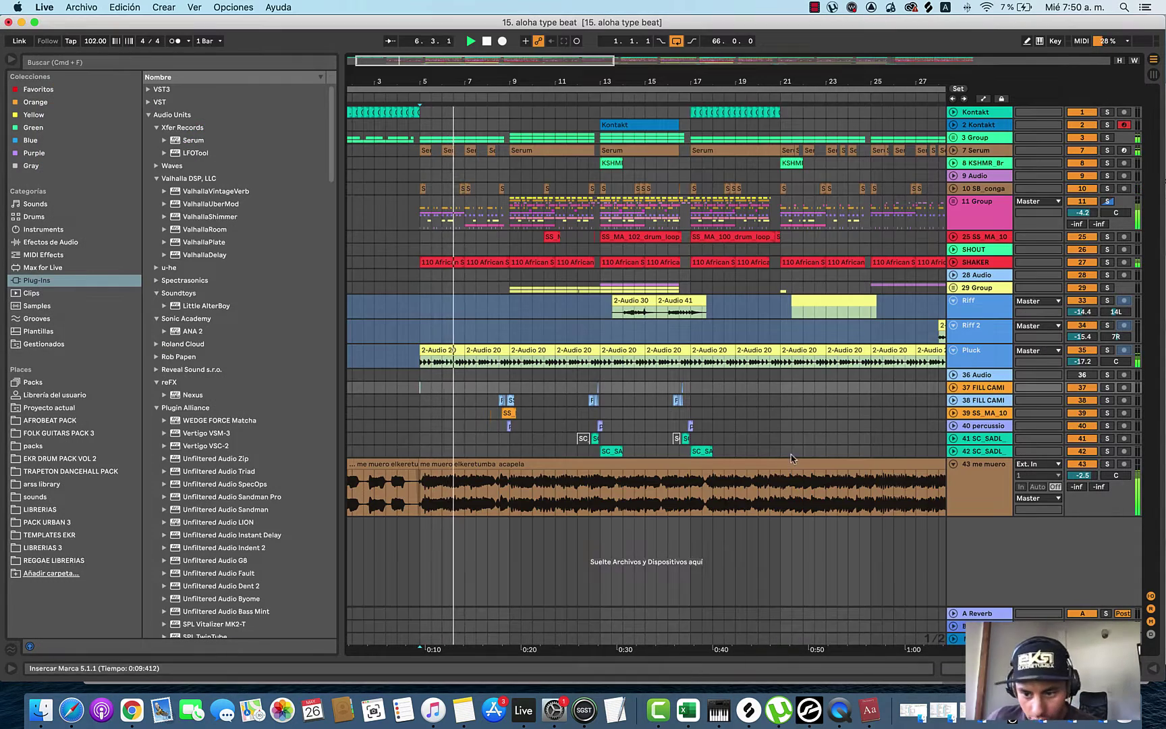
{"action": "left_click_drag", "start_coordinate": [1070, 475], "coordinate": [1070, 477]}
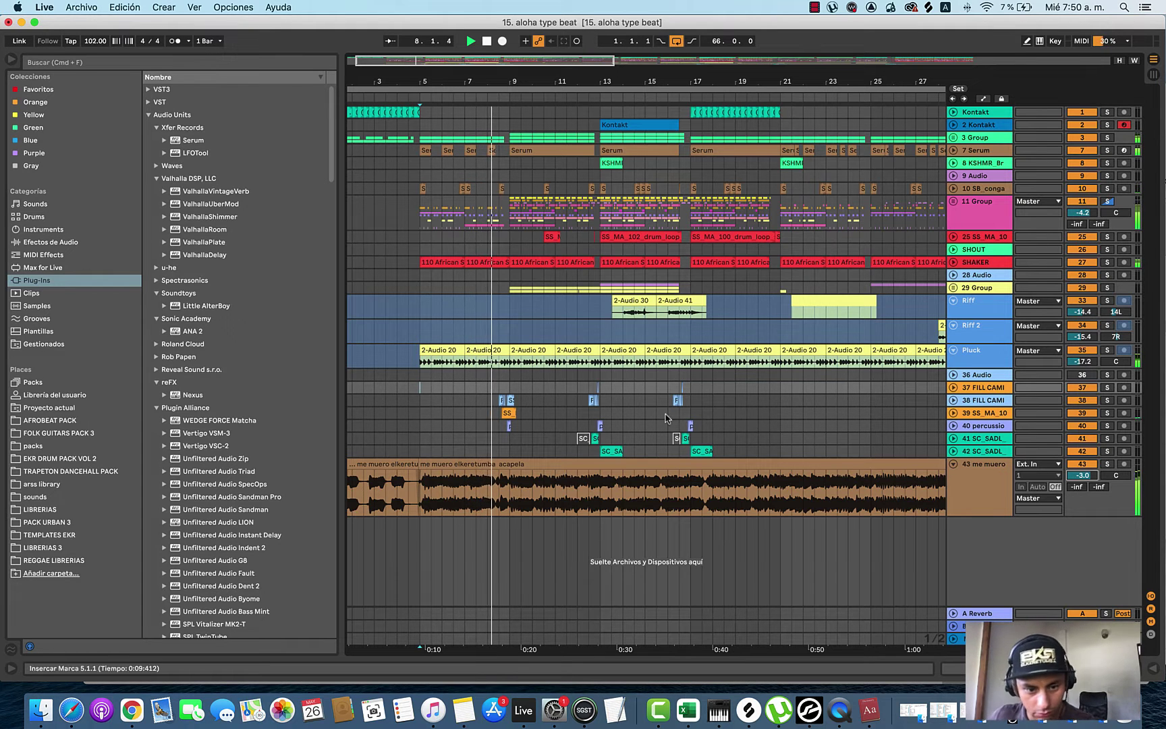
{"action": "scroll", "coordinate": [487, 386], "scroll_direction": "up", "scroll_amount": 2}
{"action": "scroll", "coordinate": [487, 387], "scroll_direction": "up", "scroll_amount": 1}
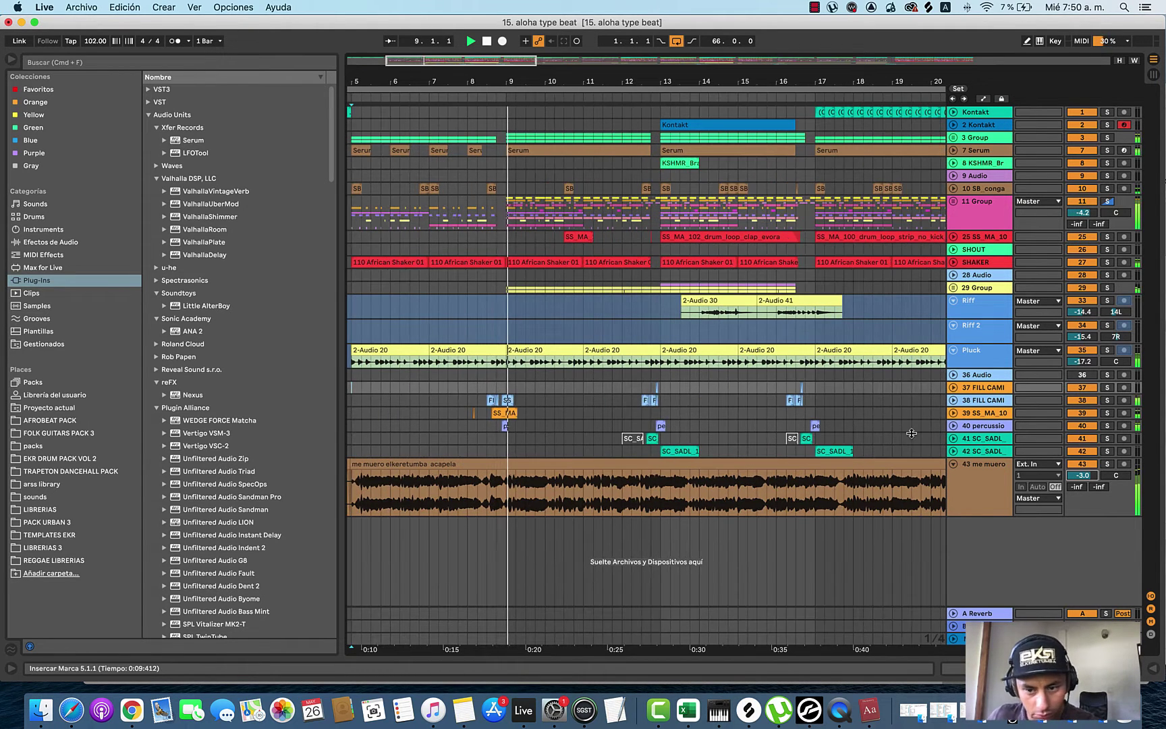
{"action": "left_click_drag", "start_coordinate": [977, 405], "coordinate": [977, 418]}
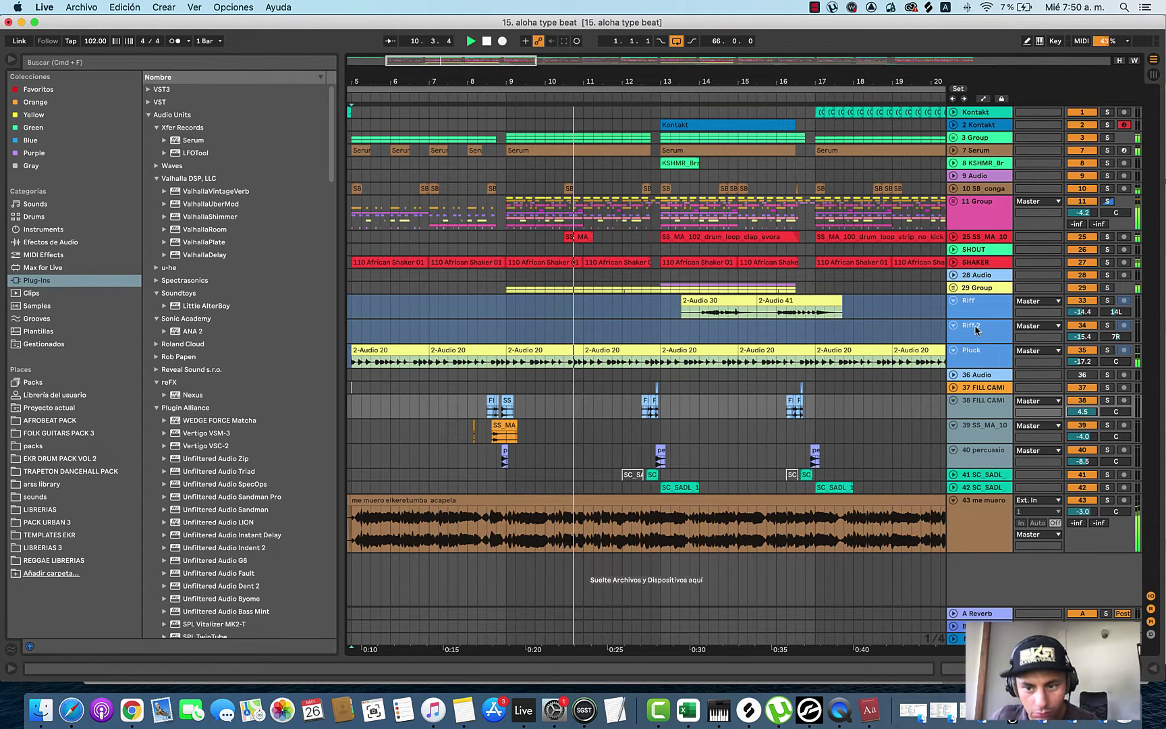
{"action": "left_click", "coordinate": [954, 401]}
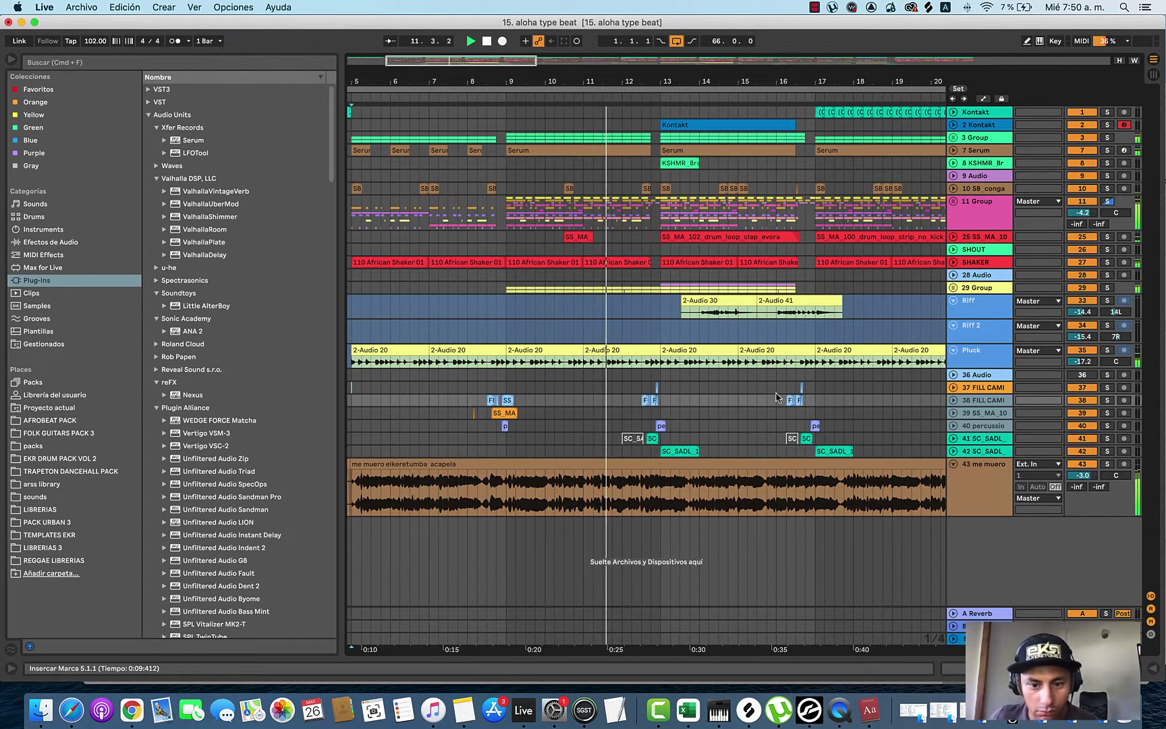
Step: Follow the playback through bars 13 to 17, examining how the clips are arranged around that section
{"action": "left_click", "coordinate": [661, 377]}
{"action": "scroll", "coordinate": [658, 383], "scroll_direction": "down", "scroll_amount": 5}
{"action": "scroll", "coordinate": [619, 423], "scroll_direction": "up", "scroll_amount": 5}
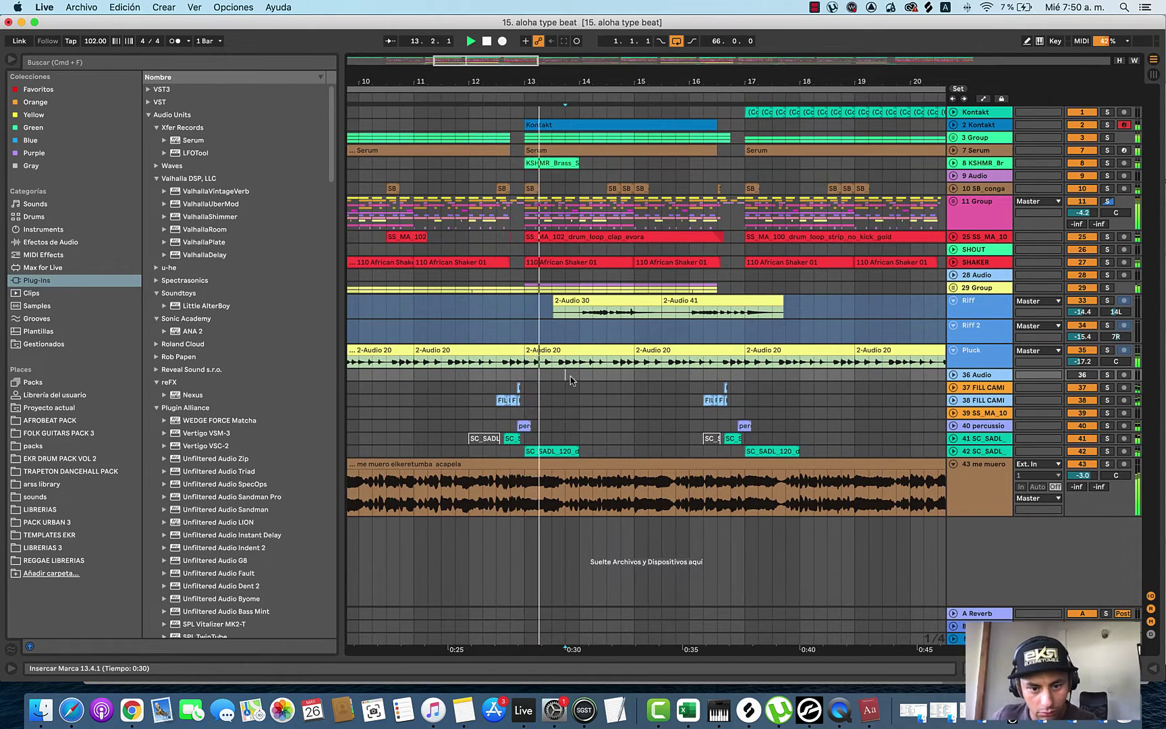
{"action": "scroll", "coordinate": [559, 379], "scroll_direction": "down", "scroll_amount": 3}
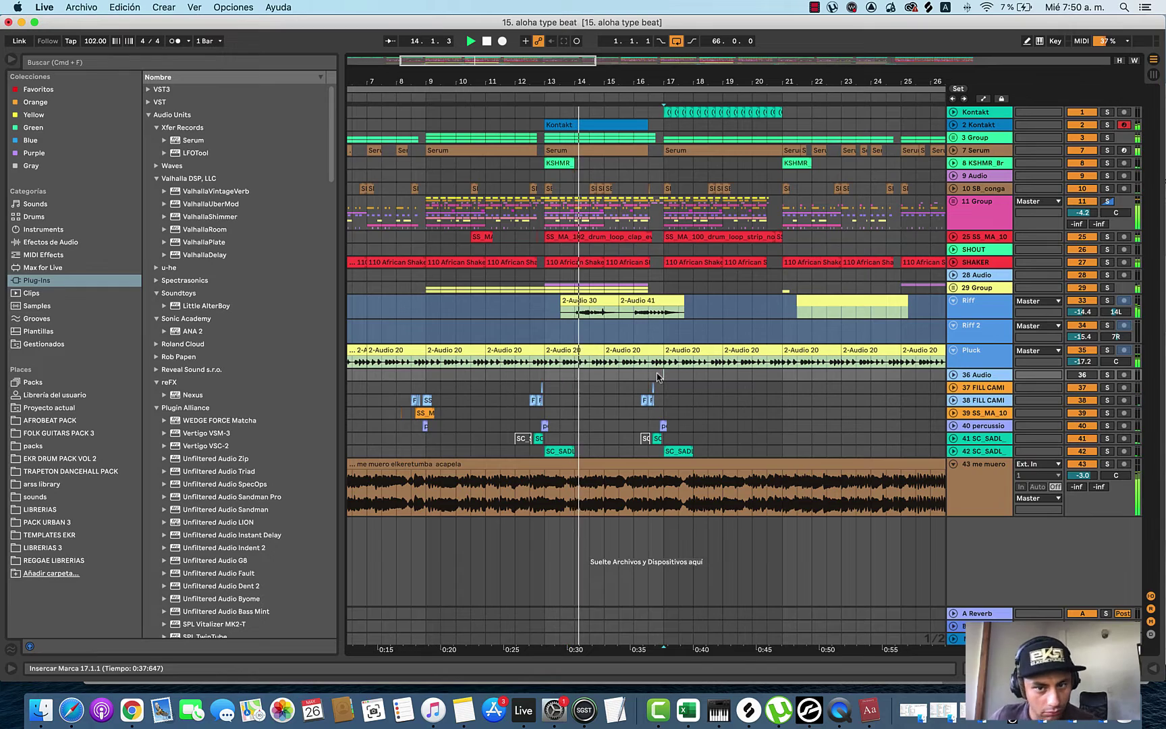
{"action": "scroll", "coordinate": [658, 376], "scroll_direction": "down", "scroll_amount": 5}
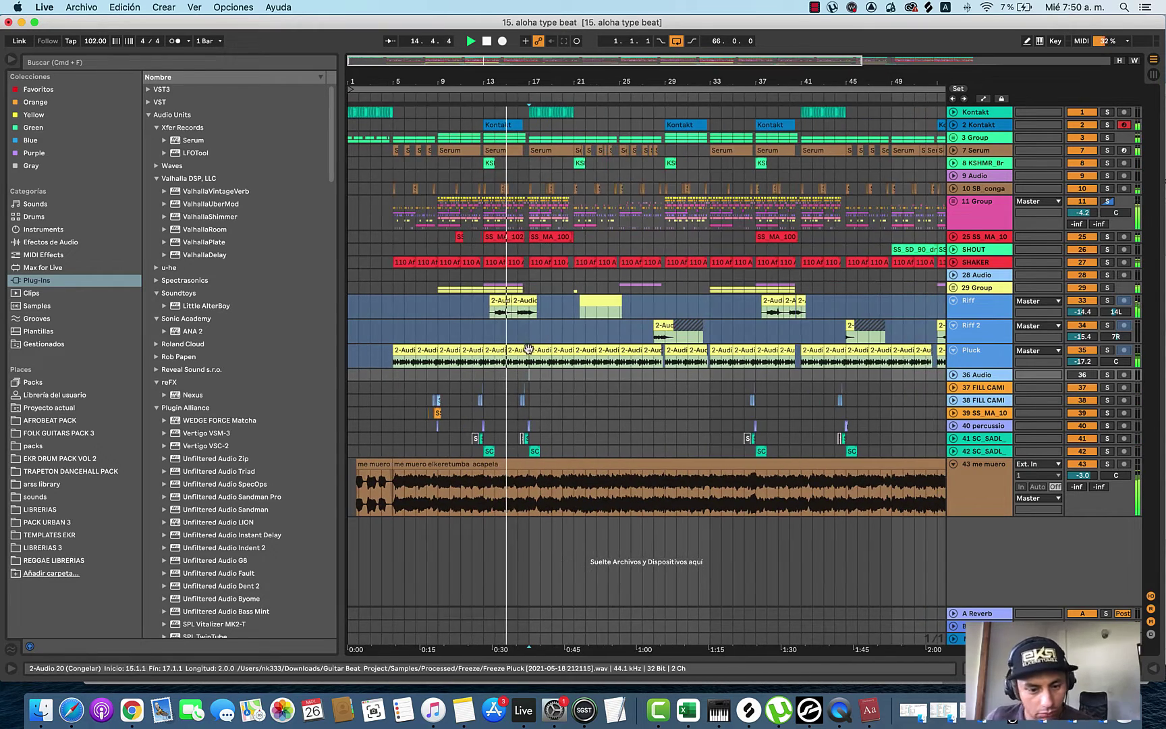
{"action": "scroll", "coordinate": [528, 348], "scroll_direction": "up", "scroll_amount": 4}
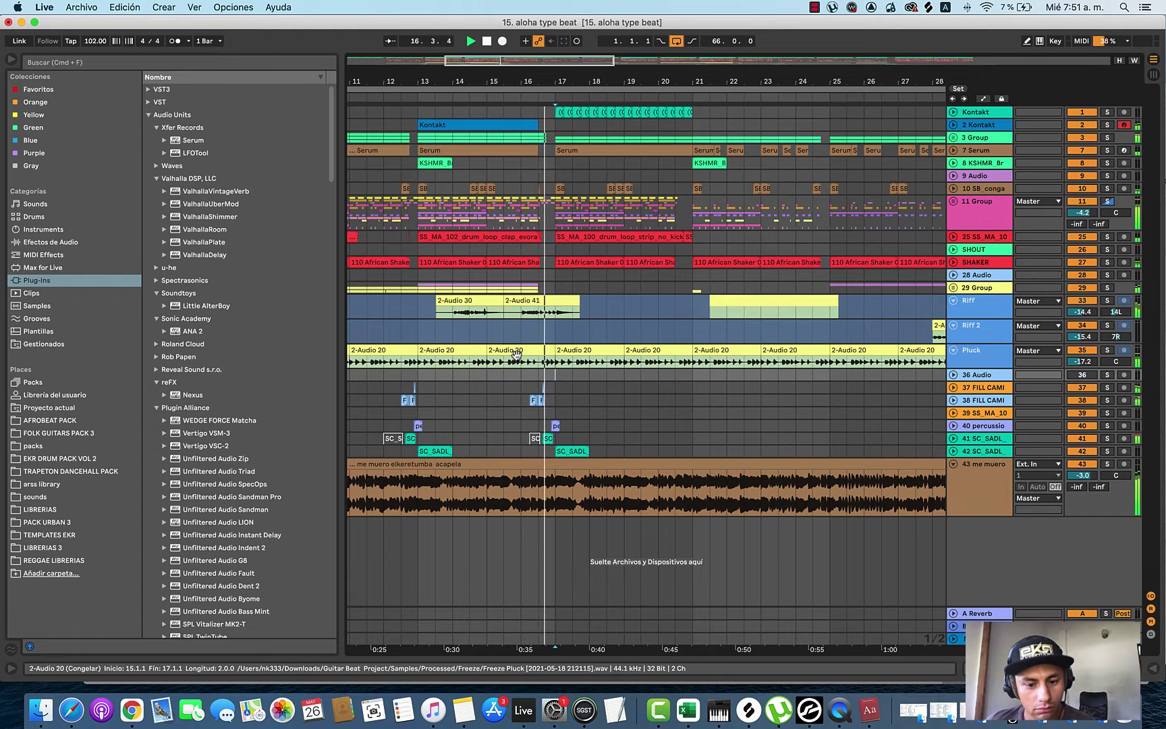
{"action": "scroll", "coordinate": [513, 360], "scroll_direction": "down", "scroll_amount": 2}
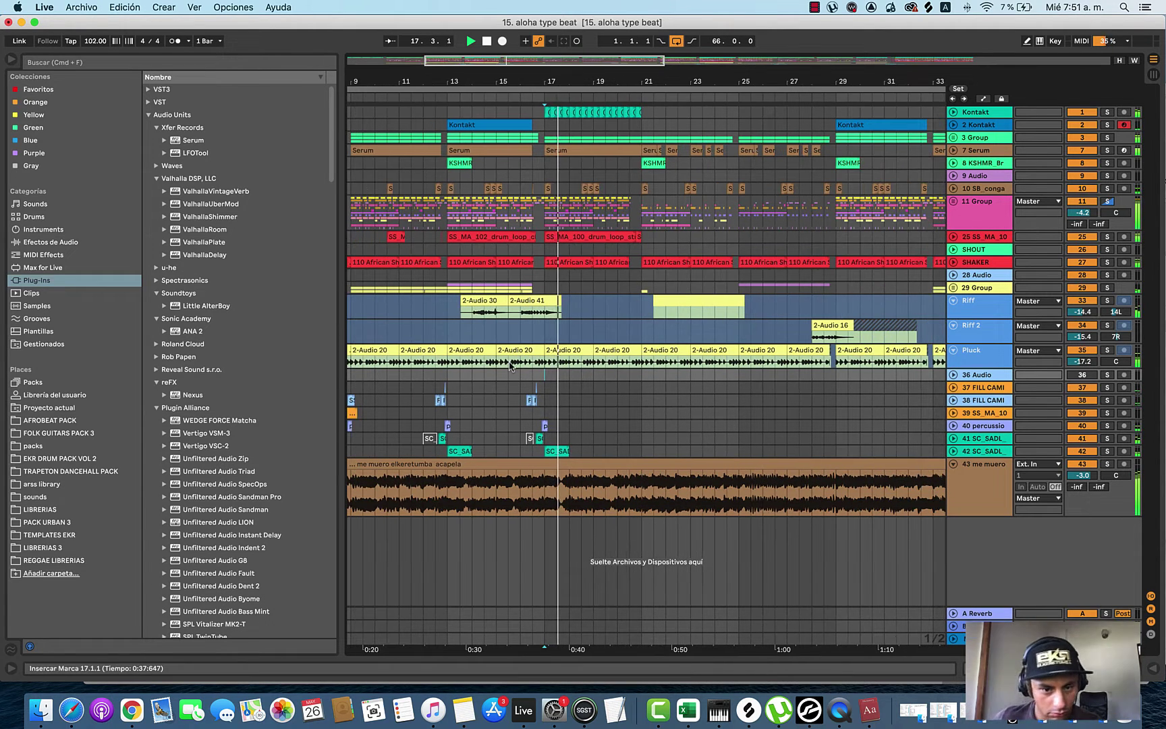
Step: Stop playback and select bars 13 to 17 across the instrumental tracks
{"action": "scroll", "coordinate": [511, 369], "scroll_direction": "down", "scroll_amount": 2}
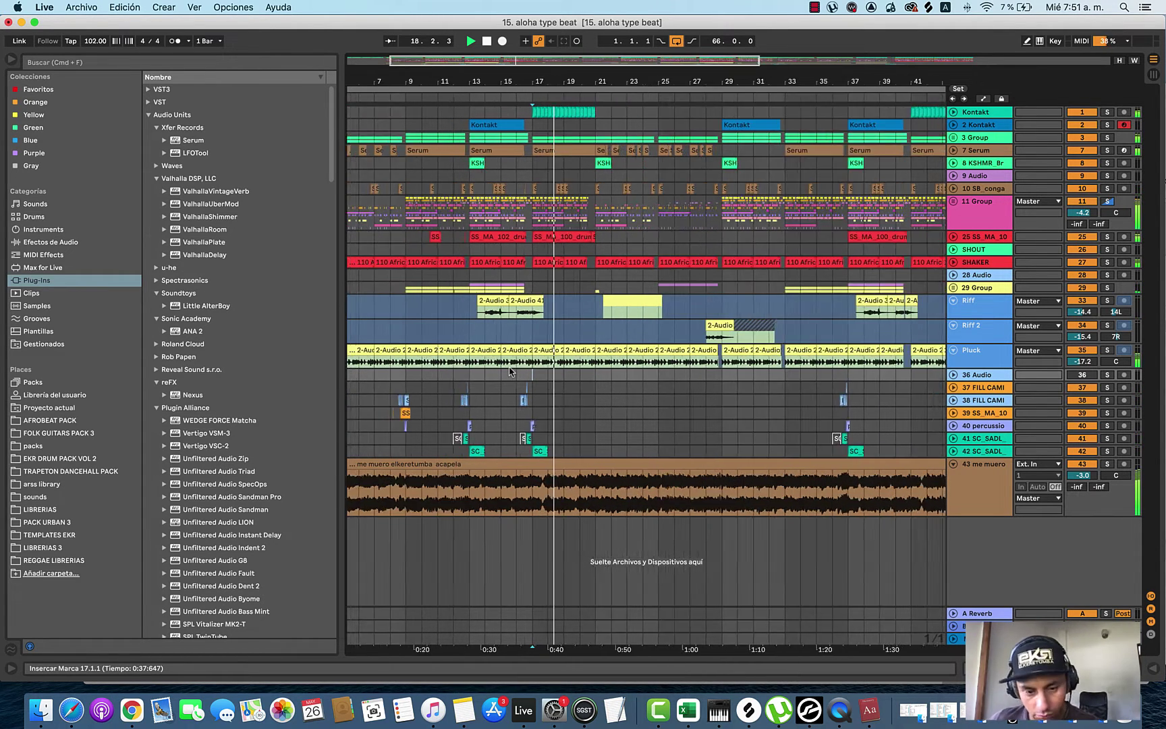
{"action": "scroll", "coordinate": [511, 370], "scroll_direction": "down", "scroll_amount": 1}
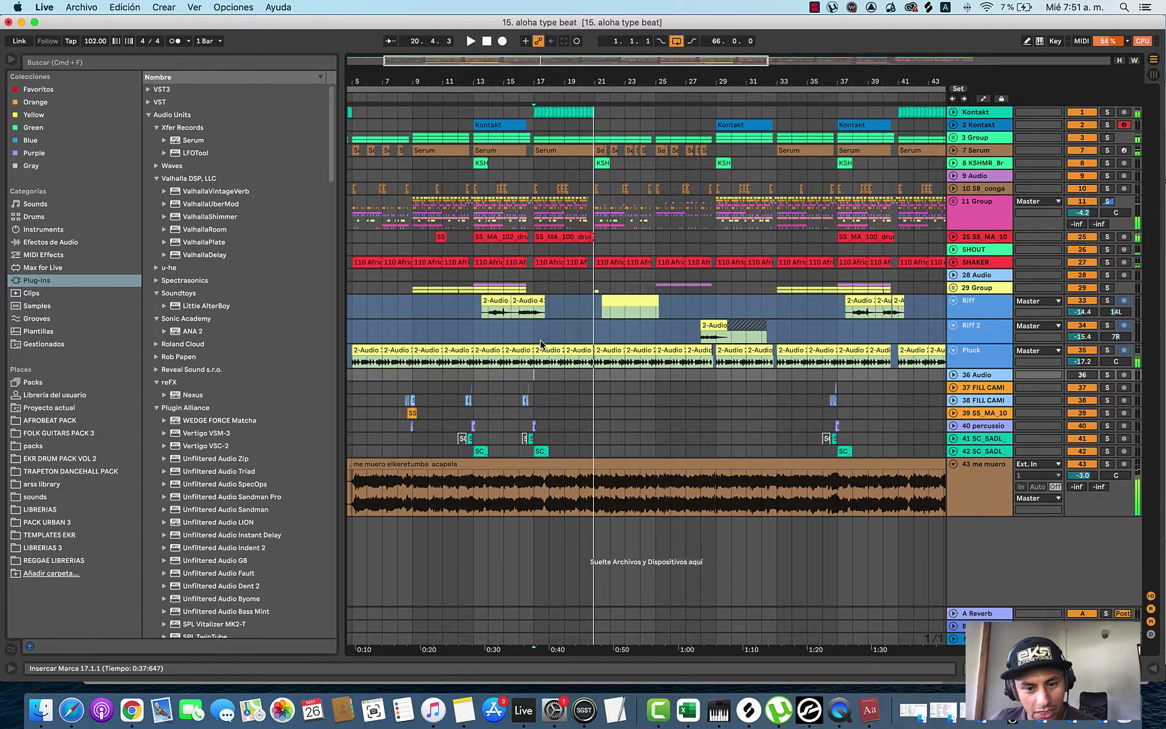
{"action": "left_click", "coordinate": [458, 339]}
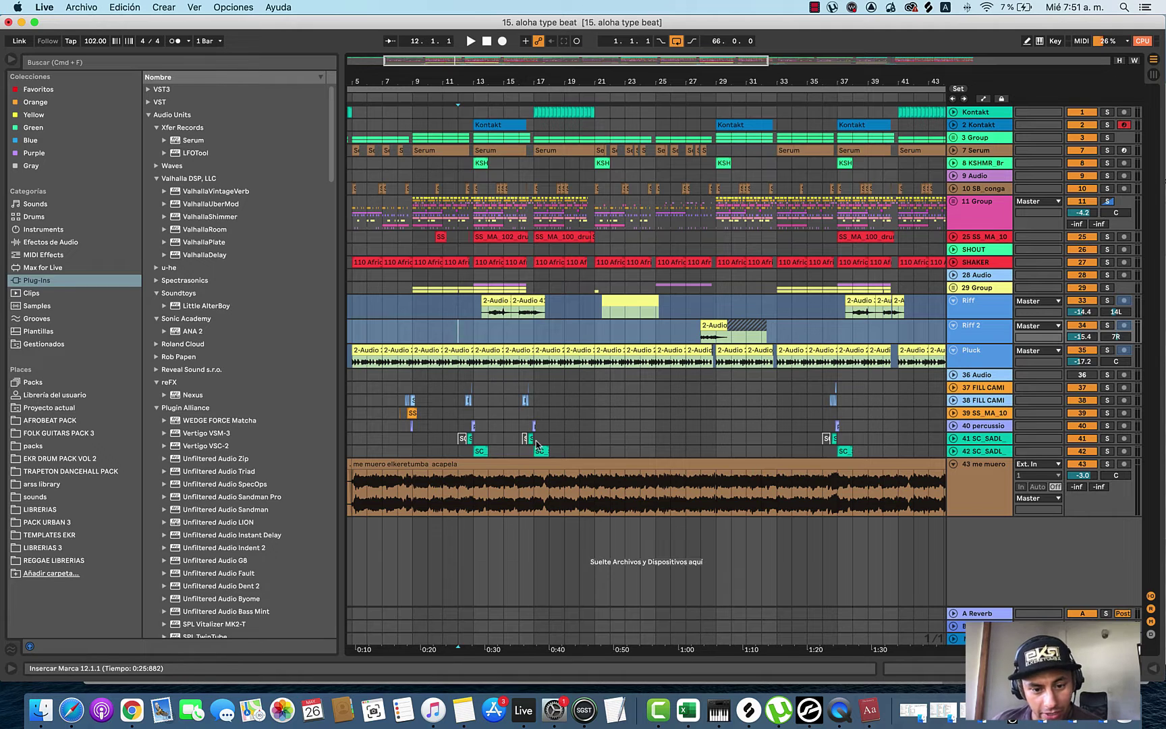
{"action": "left_click_drag", "start_coordinate": [537, 443], "coordinate": [473, 121]}
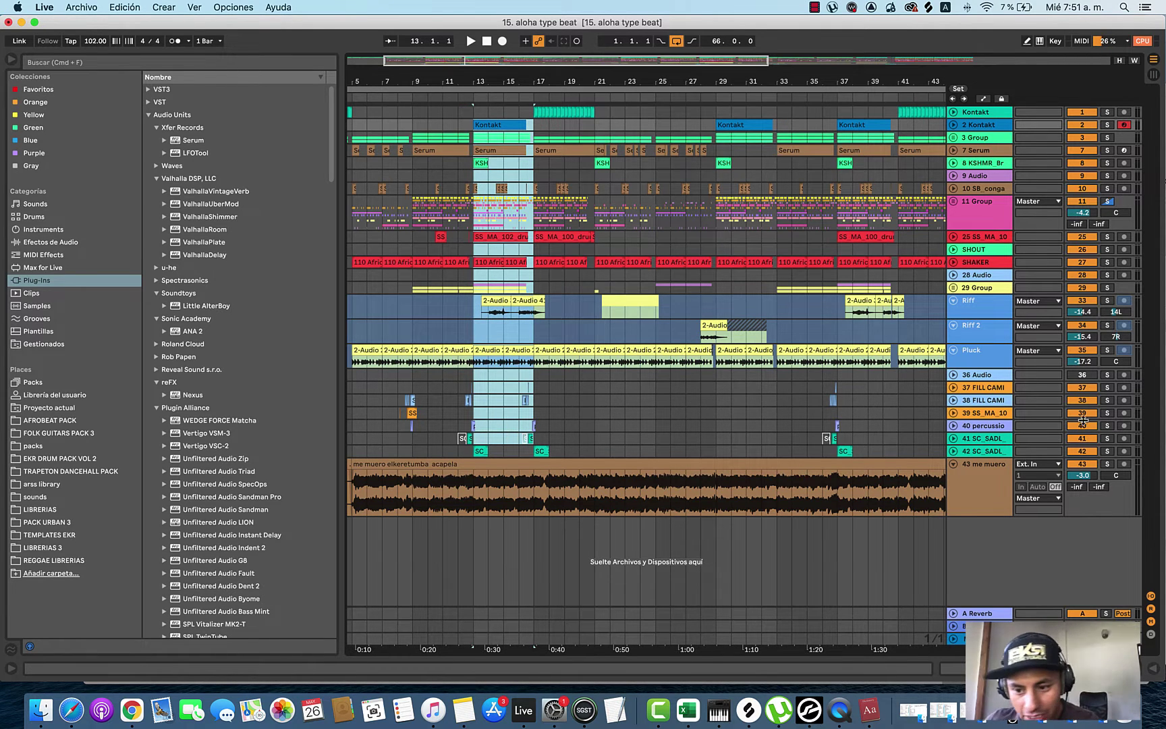
{"action": "left_click", "coordinate": [1088, 465]}
Step: Play the arrangement from bar 17 to hear how that section fits the acapella, and stop it
{"action": "left_click", "coordinate": [538, 164]}
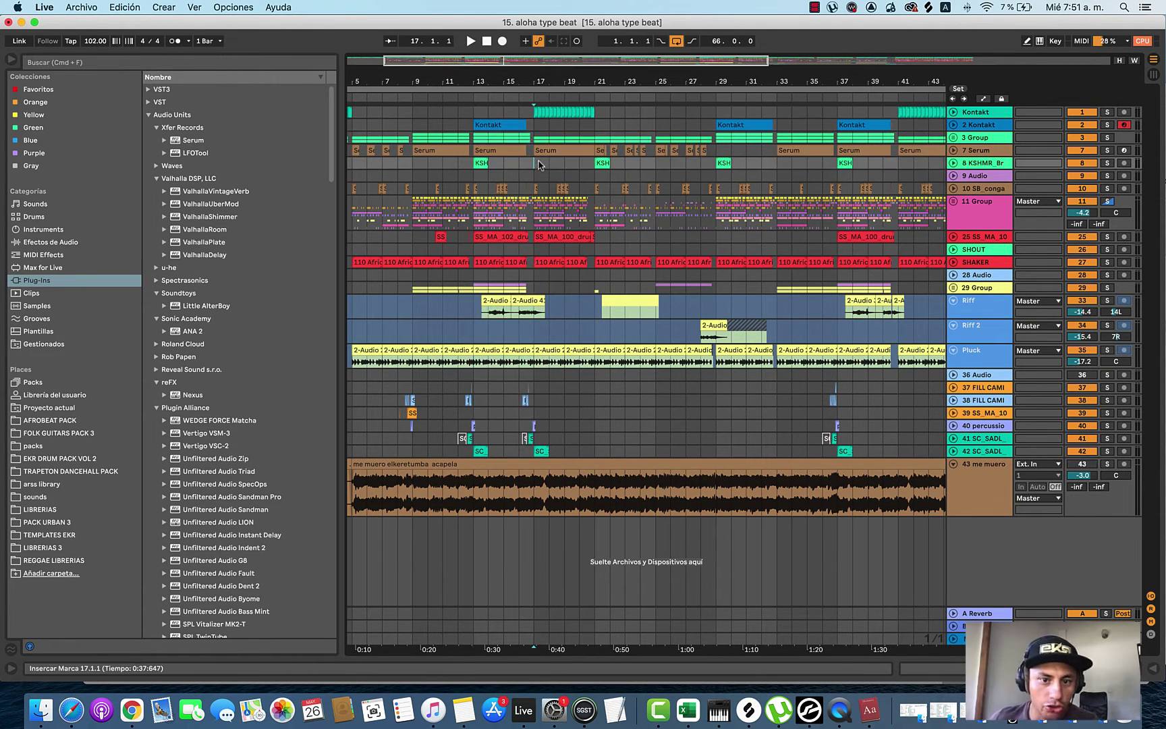
{"action": "key", "text": "space"}
{"action": "key", "text": "plus"}
{"action": "scroll", "coordinate": [530, 175], "scroll_direction": "left", "scroll_amount": 5}
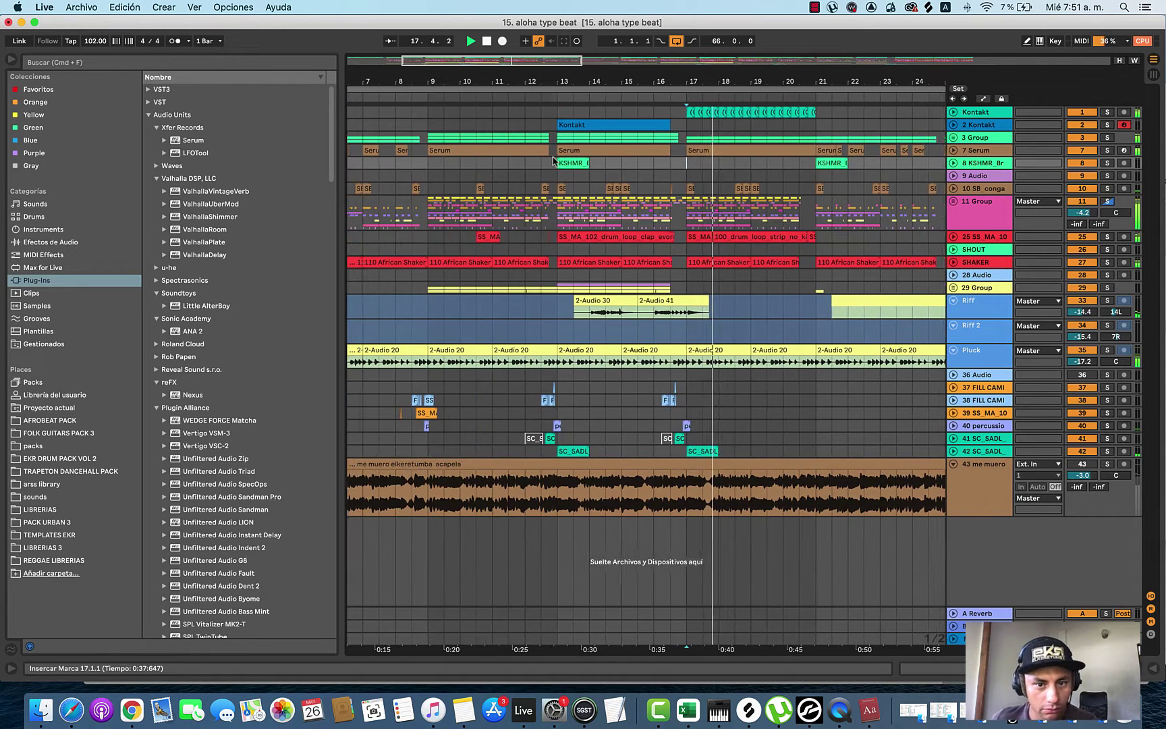
{"action": "scroll", "coordinate": [556, 154], "scroll_direction": "down", "scroll_amount": 5}
{"action": "key", "text": "space"}
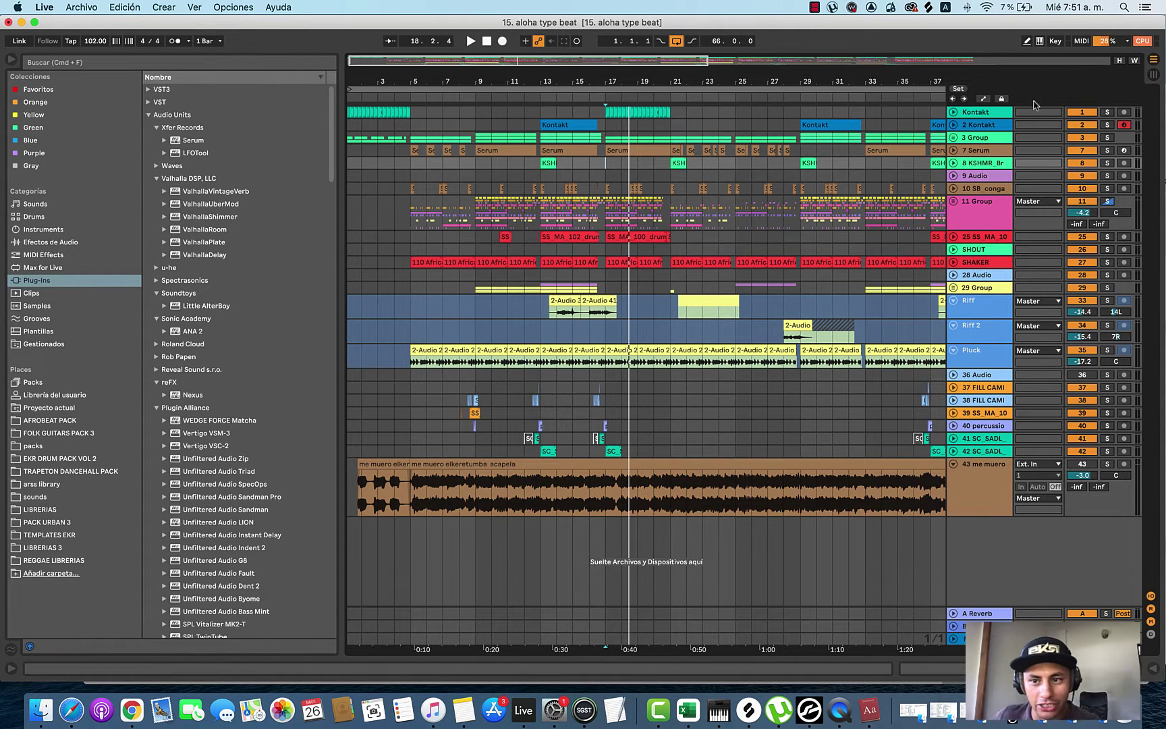
Step: Mark bars 13 to 17 on the instrumental tracks and play the section from bar 13 against the acapella
{"action": "left_click", "coordinate": [953, 112]}
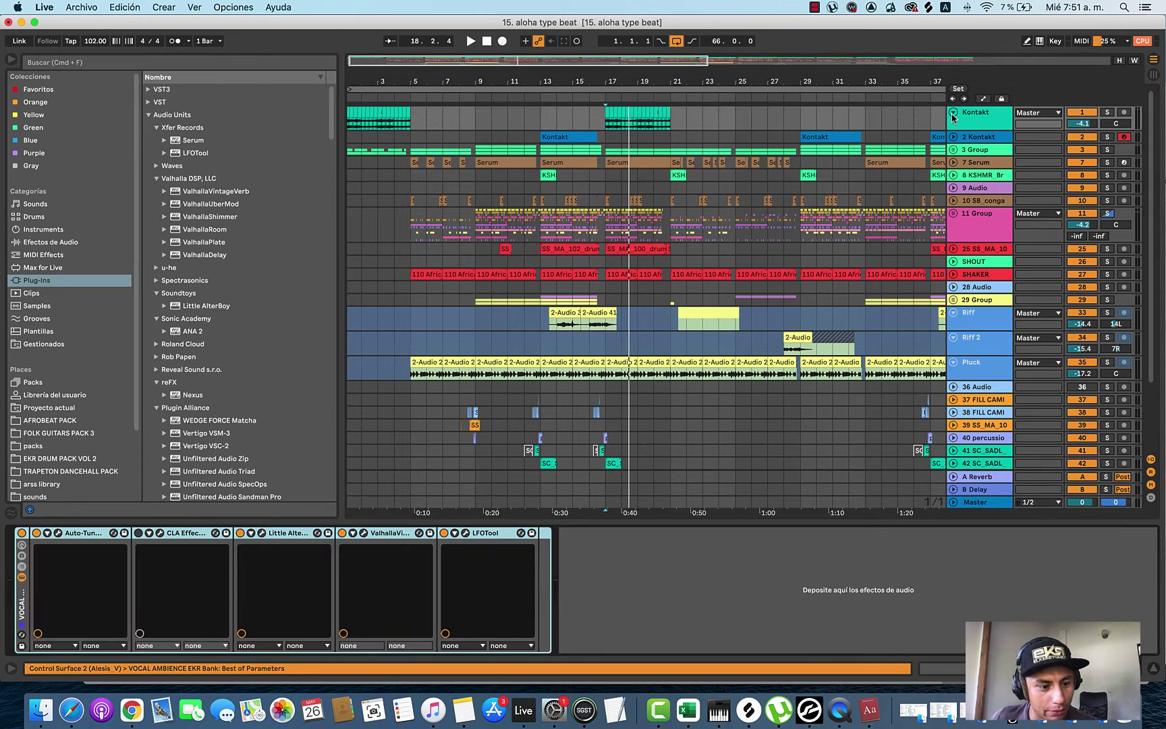
{"action": "left_click", "coordinate": [953, 113]}
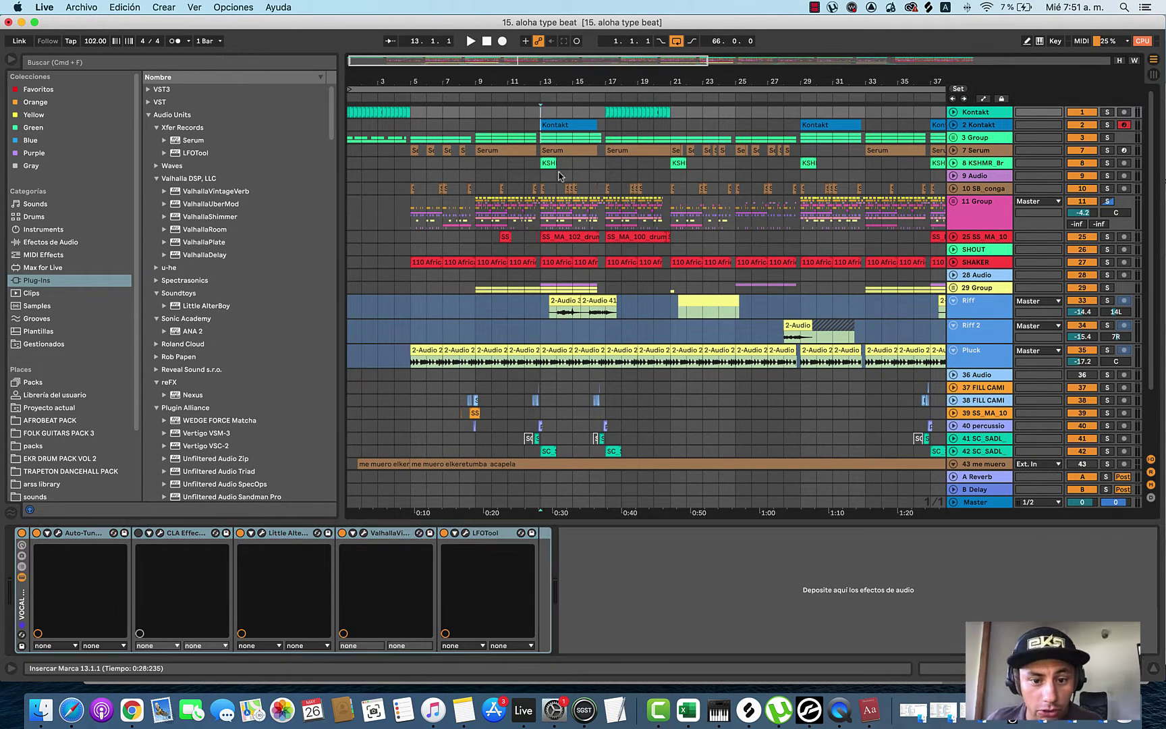
{"action": "left_click_drag", "start_coordinate": [541, 112], "coordinate": [599, 428]}
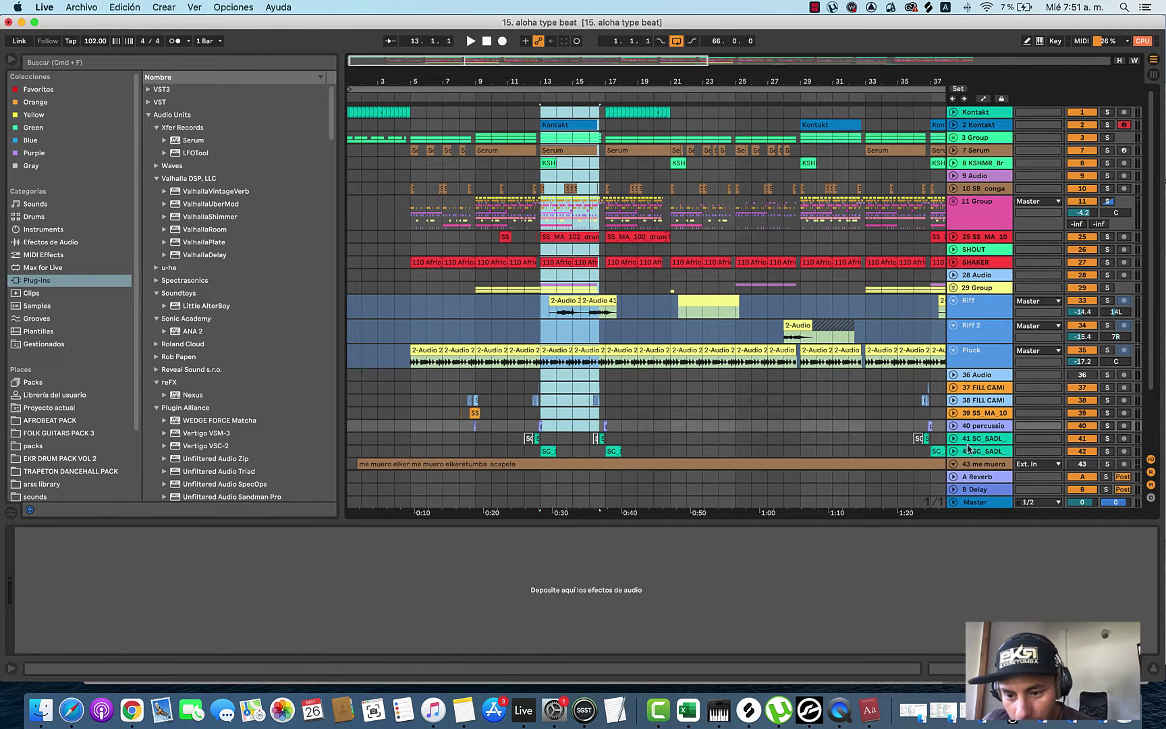
{"action": "scroll", "coordinate": [974, 453], "scroll_direction": "down", "scroll_amount": 3}
{"action": "left_click", "coordinate": [982, 432]}
{"action": "left_click", "coordinate": [1078, 404]}
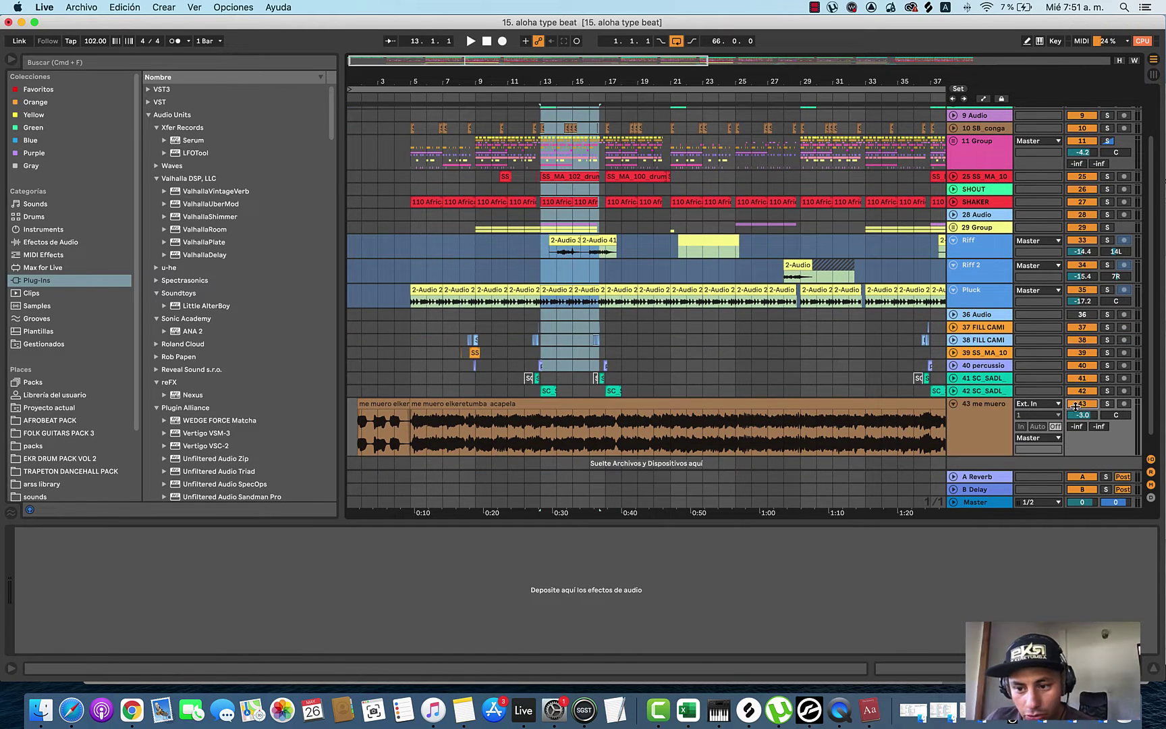
{"action": "left_click", "coordinate": [539, 354]}
{"action": "key", "text": "space"}
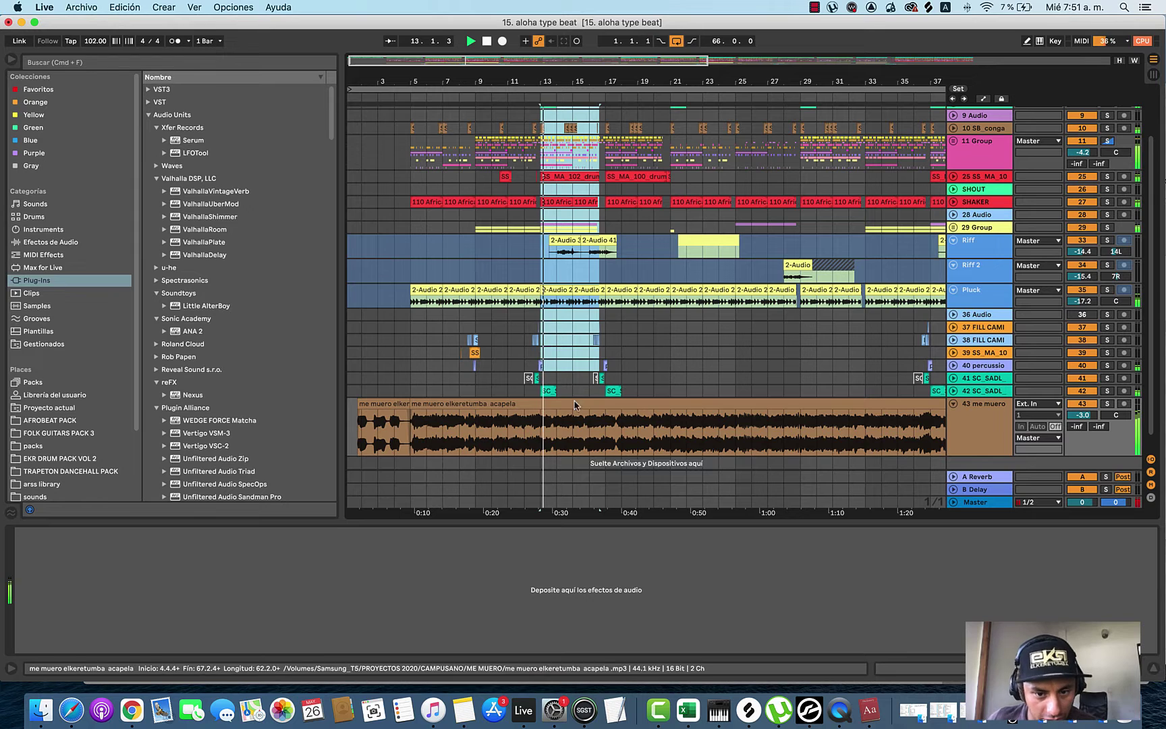
{"action": "key", "text": "space"}
Step: Delete the clips between bars 13 and 17 on all tracks above the acapella
{"action": "left_click_drag", "start_coordinate": [604, 394], "coordinate": [539, 273]}
{"action": "scroll", "coordinate": [539, 279], "scroll_direction": "up", "scroll_amount": 3}
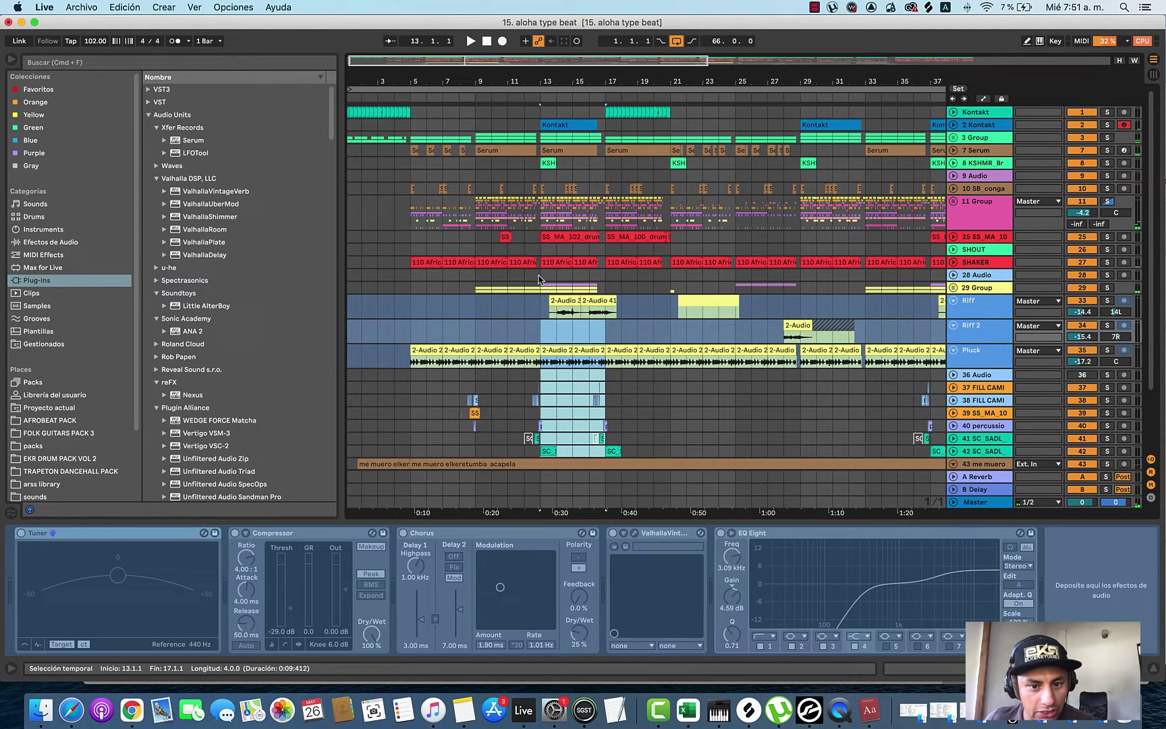
{"action": "left_click", "coordinate": [539, 113], "text": "shift"}
{"action": "scroll", "coordinate": [623, 429], "scroll_direction": "down", "scroll_amount": 3}
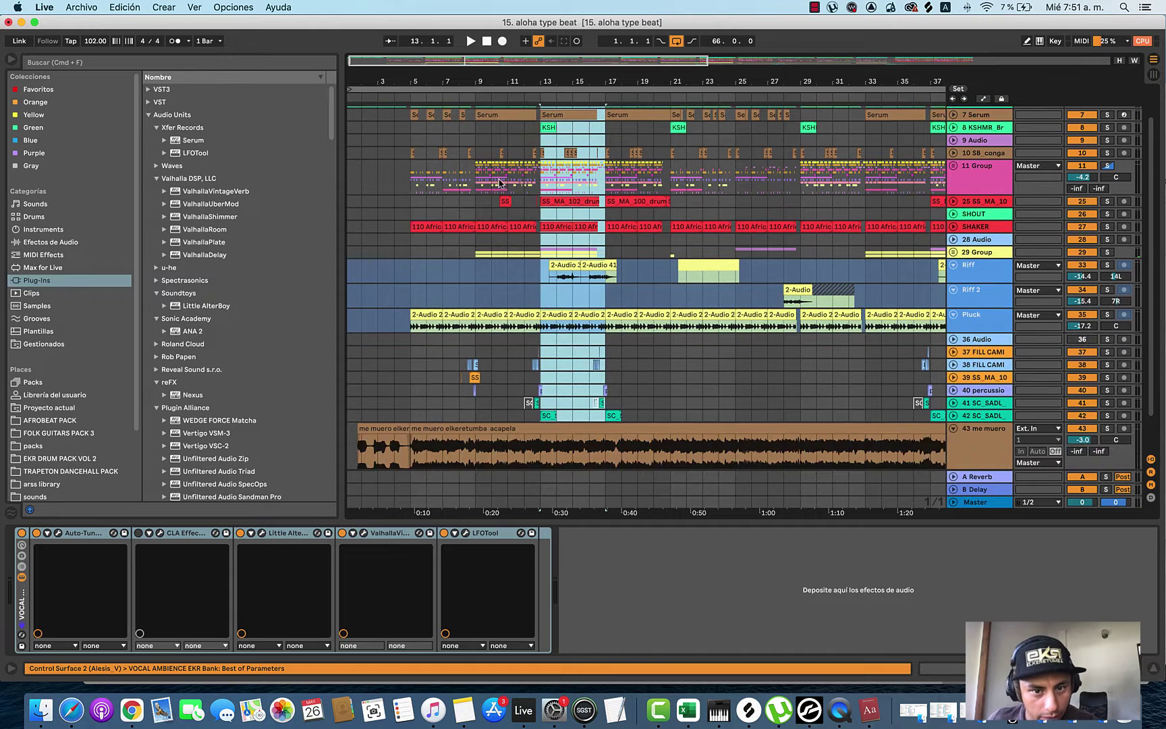
{"action": "key", "text": "Delete"}
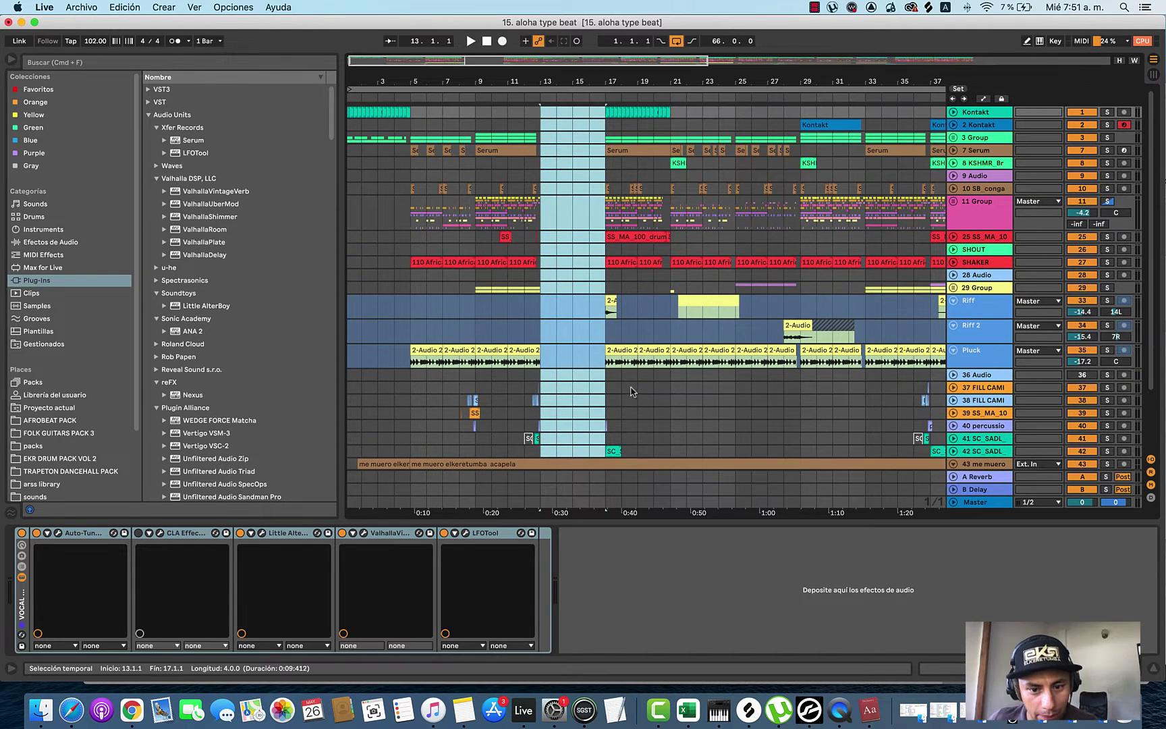
Step: Play the arrangement from bar 17, right after the emptied section
{"action": "left_click", "coordinate": [604, 375]}
{"action": "scroll", "coordinate": [609, 378], "scroll_direction": "down", "scroll_amount": 5}
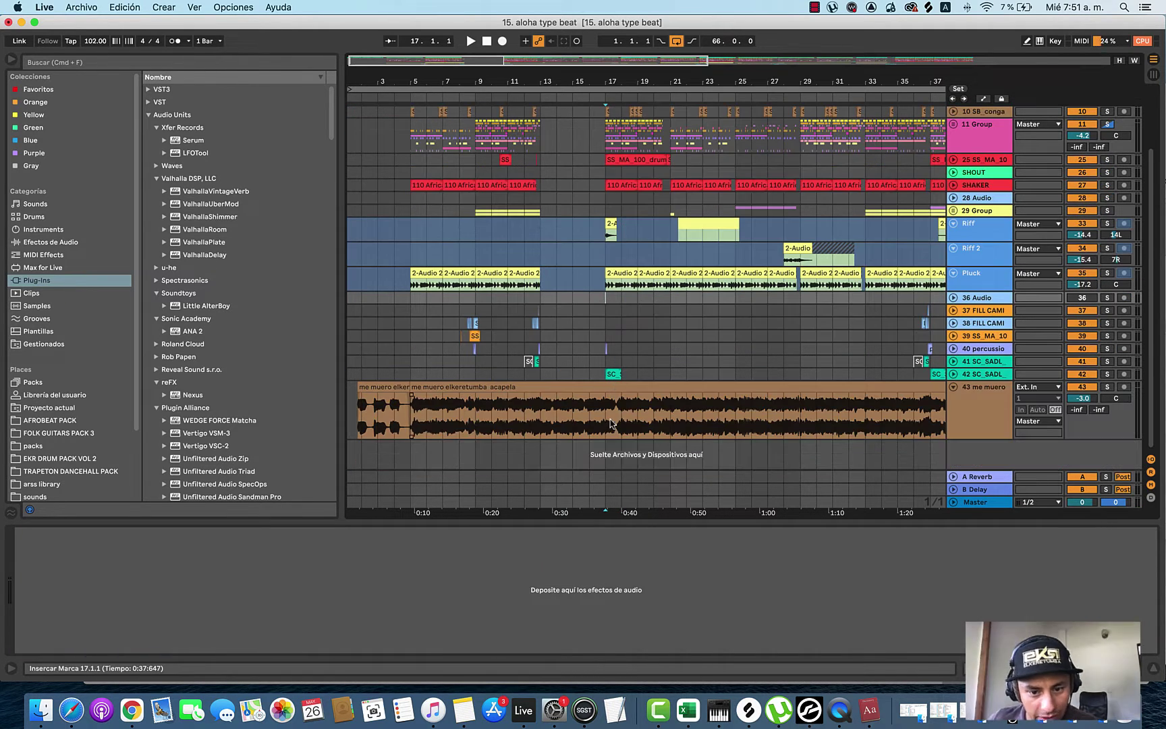
{"action": "scroll", "coordinate": [624, 375], "scroll_direction": "up", "scroll_amount": 5}
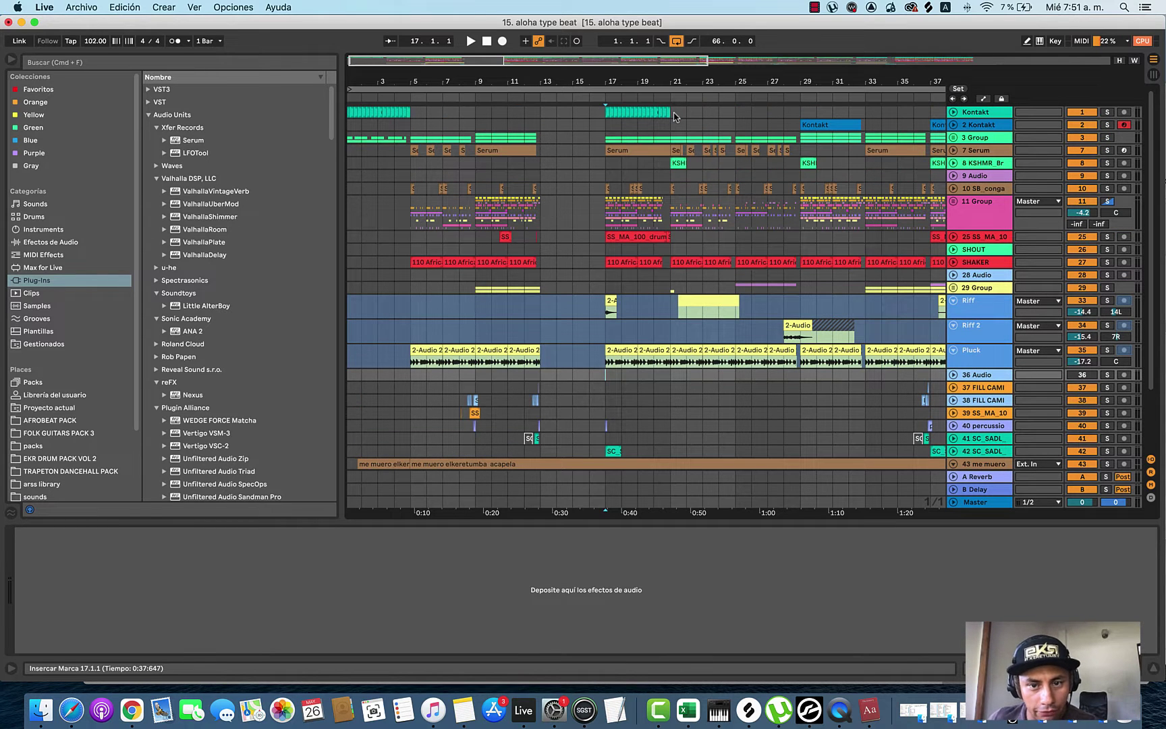
{"action": "key", "text": "space"}
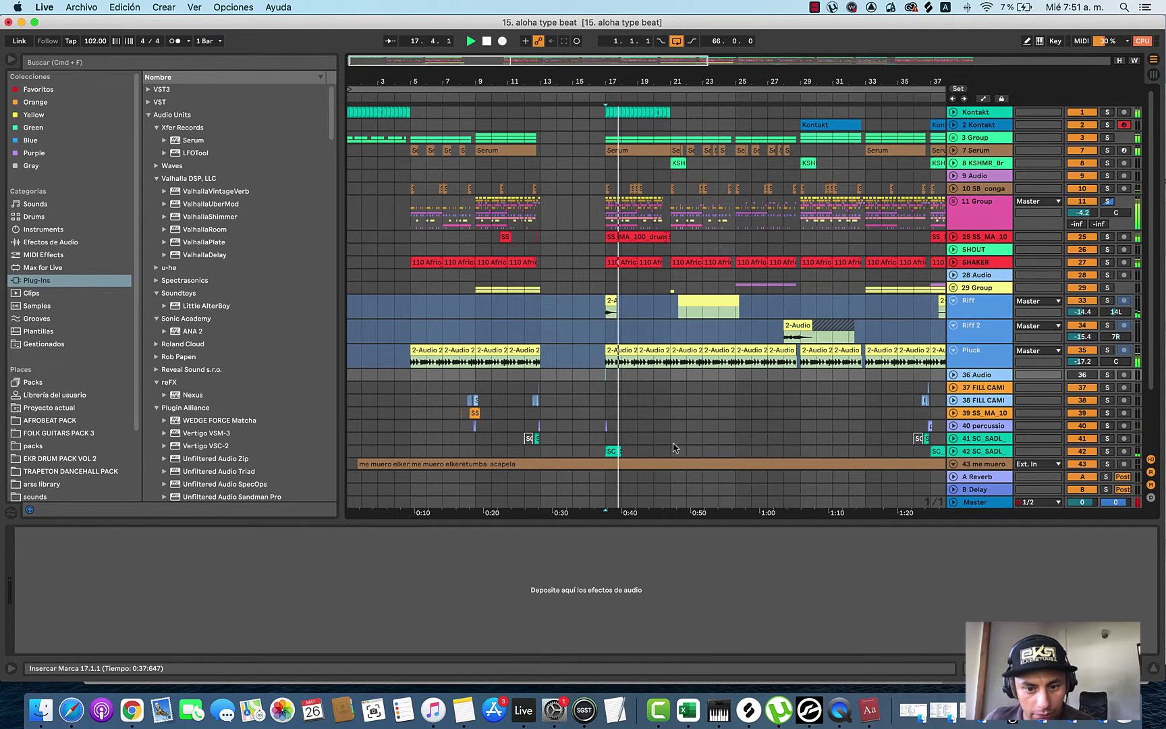
Step: Copy the instrumental section from bars 17 to 21 and try to paste it at bar 13
{"action": "left_click_drag", "start_coordinate": [670, 450], "coordinate": [606, 114]}
{"action": "key", "text": "super+c"}
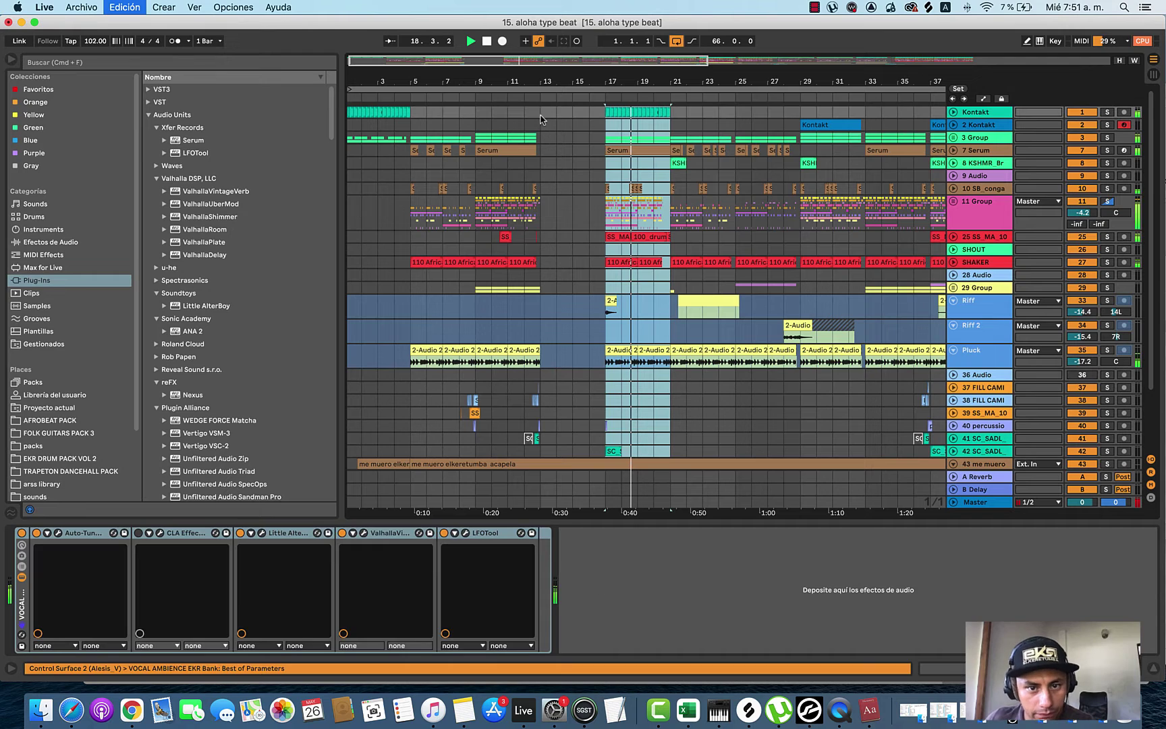
{"action": "left_click", "coordinate": [540, 114]}
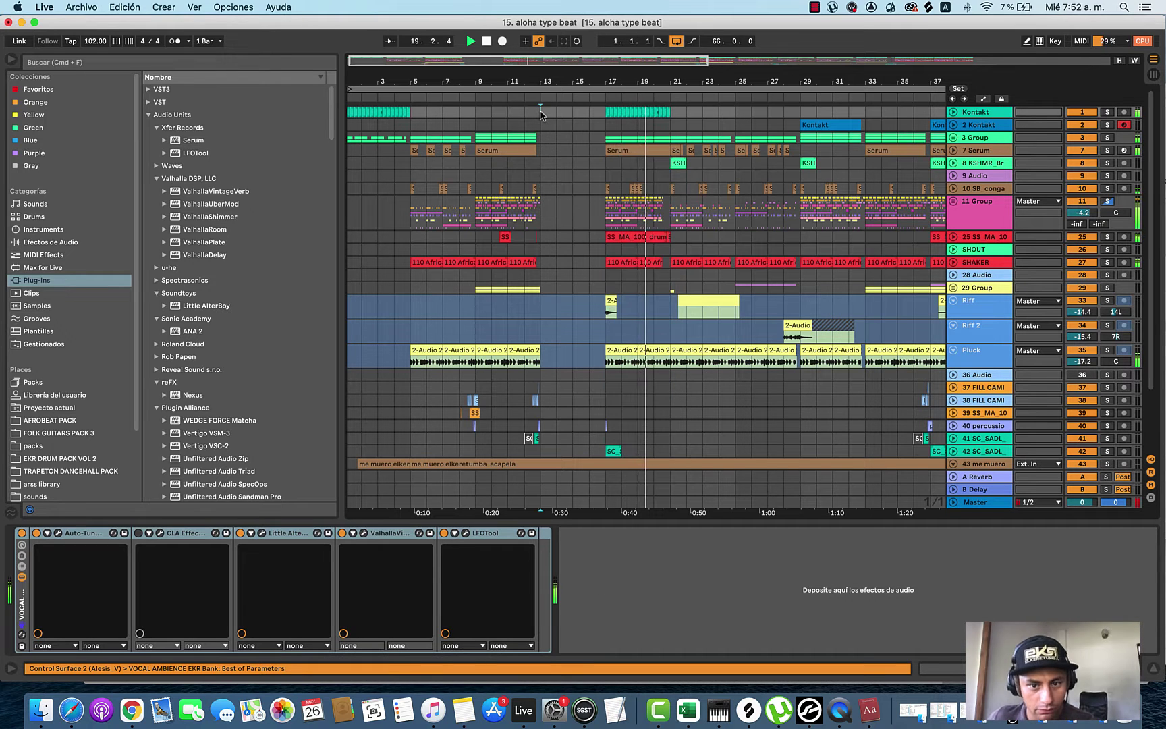
{"action": "key", "text": "super+v"}
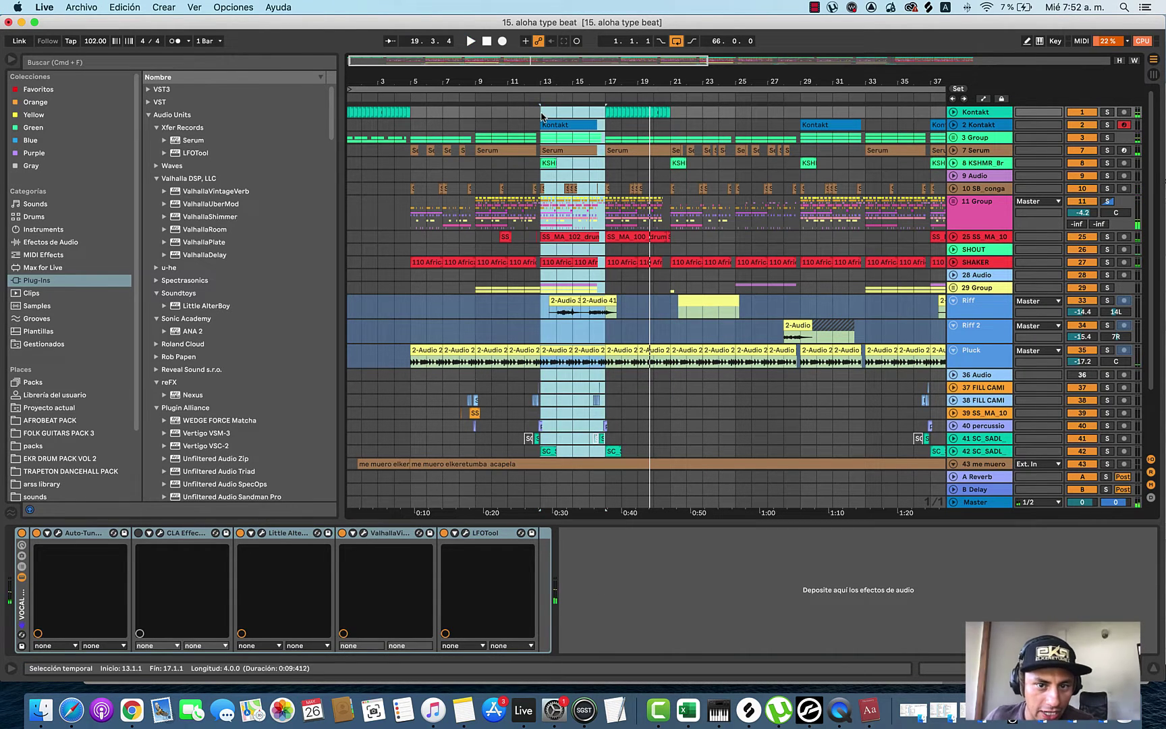
Step: Play the original section from bar 13 again to compare it with the planned replacement
{"action": "left_click", "coordinate": [541, 115]}
{"action": "scroll", "coordinate": [540, 116], "scroll_direction": "down", "scroll_amount": 3}
{"action": "scroll", "coordinate": [540, 116], "scroll_direction": "up", "scroll_amount": 3}
{"action": "key", "text": "space"}
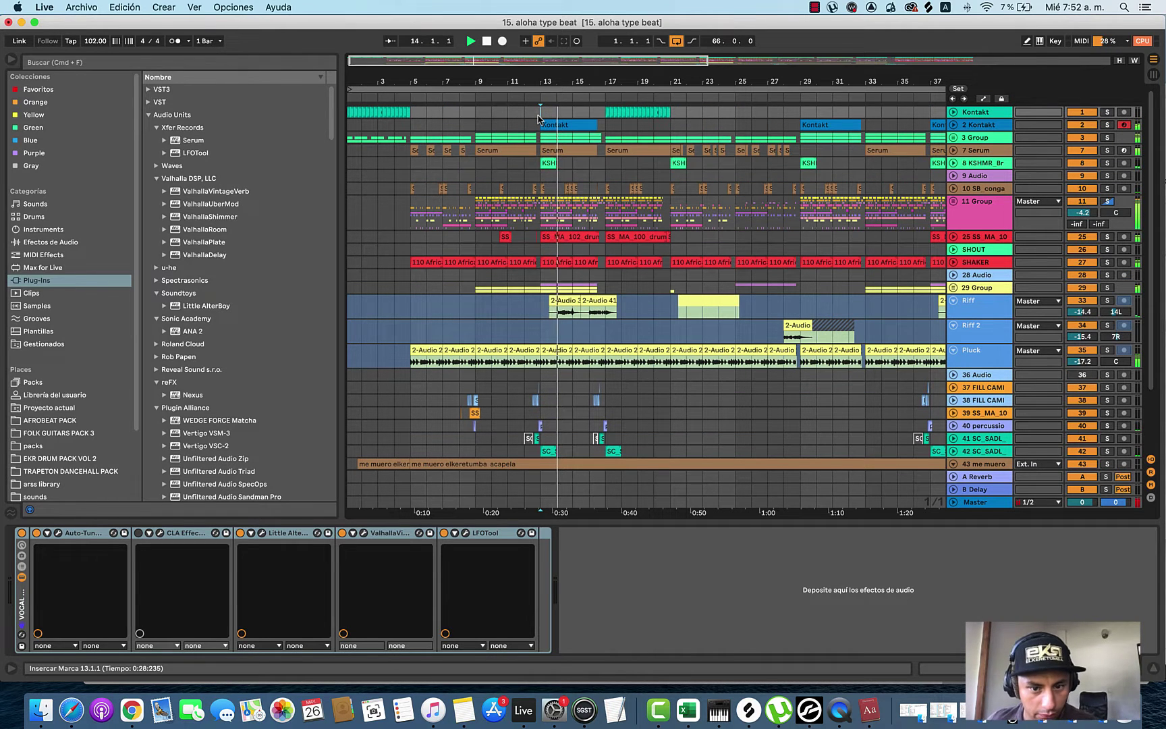
Step: Play the transition into bar 13, starting from bar 12 and again from bar 9
{"action": "left_click", "coordinate": [528, 280]}
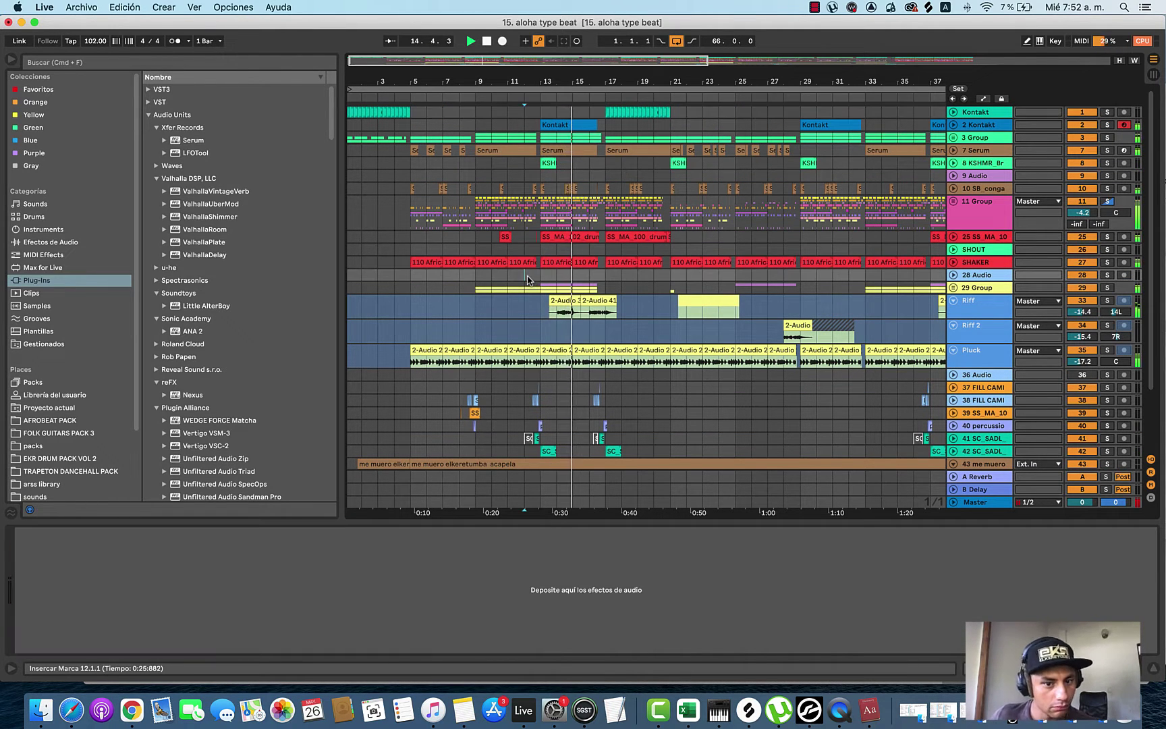
{"action": "key", "text": "space"}
{"action": "key", "text": "space"}
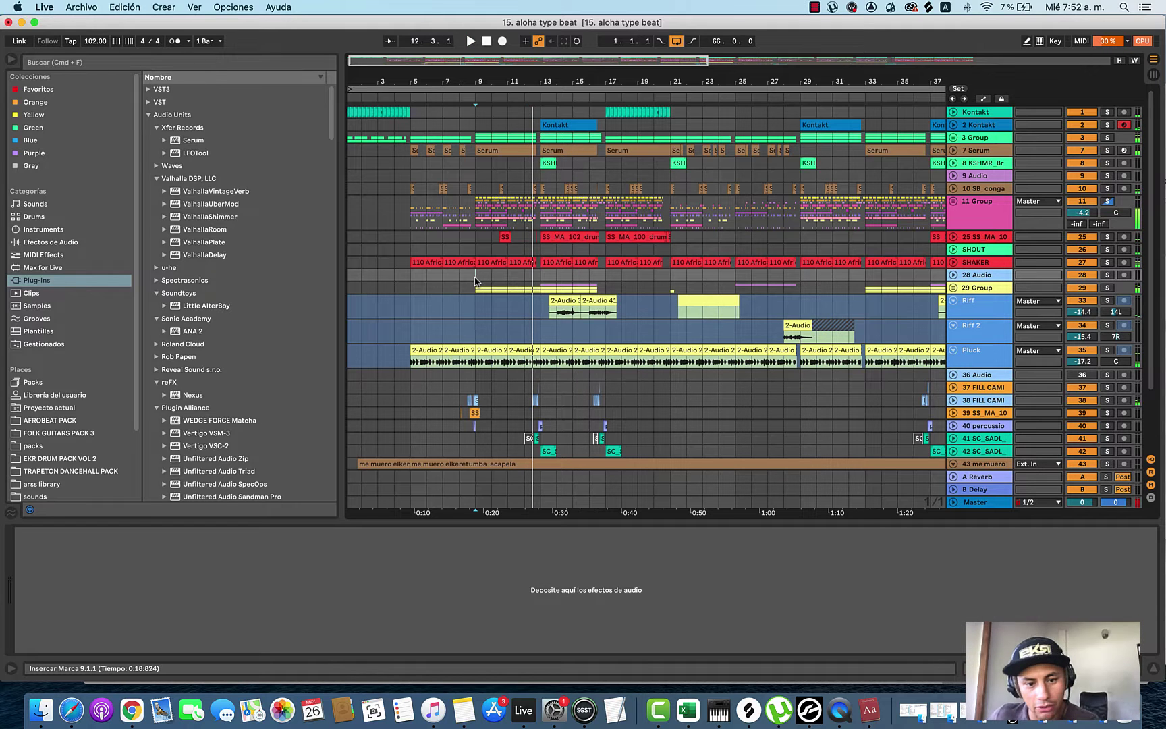
{"action": "scroll", "coordinate": [569, 314], "scroll_direction": "down", "scroll_amount": 2}
{"action": "key", "text": "space"}
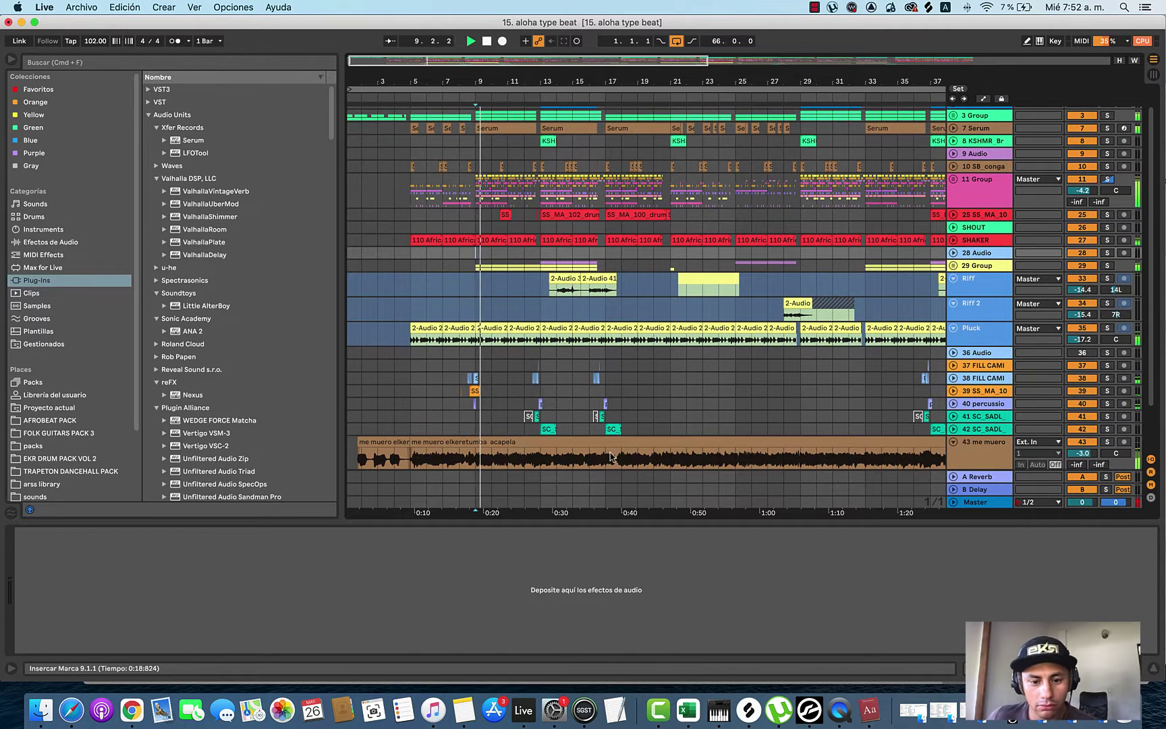
Step: Replace the instrumental clips in bars 13 to 17 with a copy of the section from bars 17 to 21
{"action": "left_click_drag", "start_coordinate": [604, 433], "coordinate": [539, 101]}
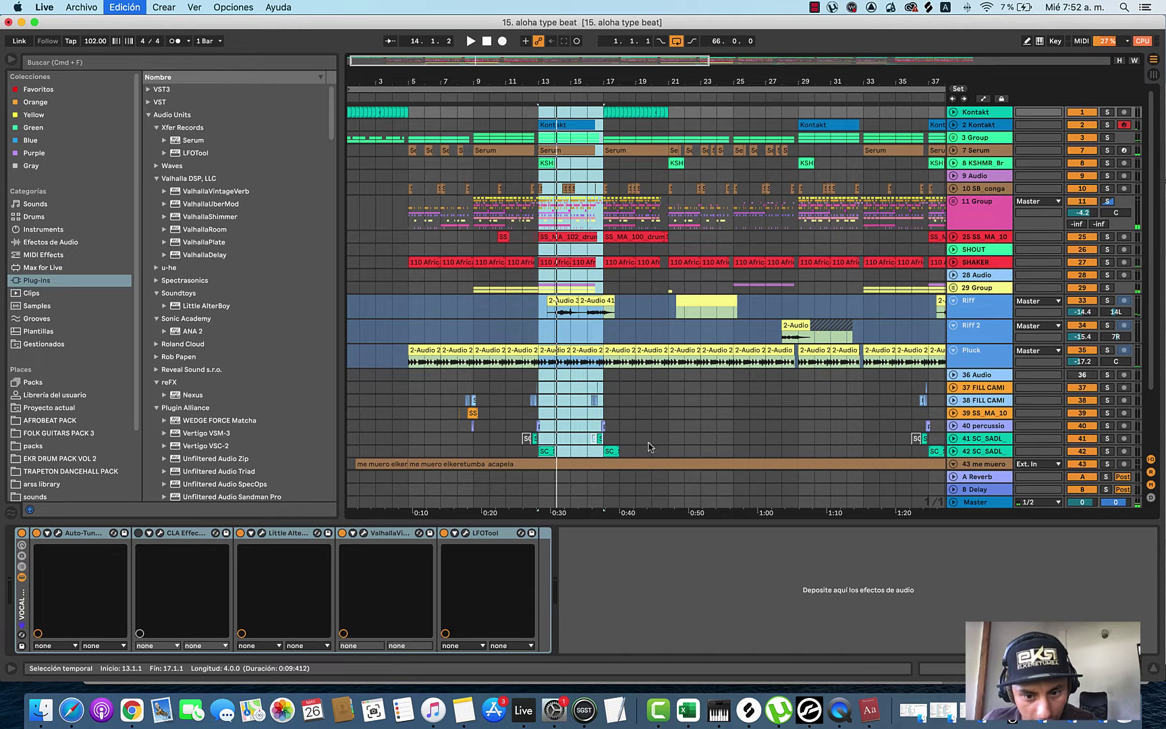
{"action": "key", "text": "Delete"}
{"action": "left_click_drag", "start_coordinate": [665, 450], "coordinate": [604, 80]}
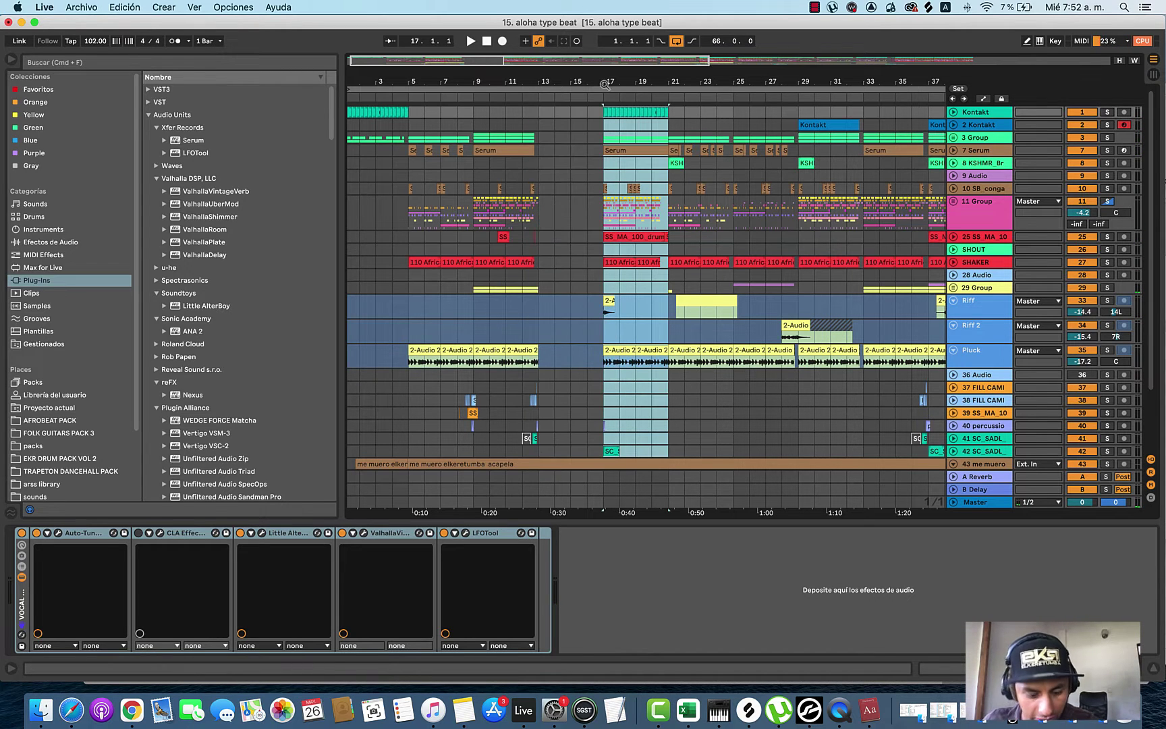
{"action": "key", "text": "super+c"}
{"action": "left_click", "coordinate": [538, 116]}
{"action": "key", "text": "super+v"}
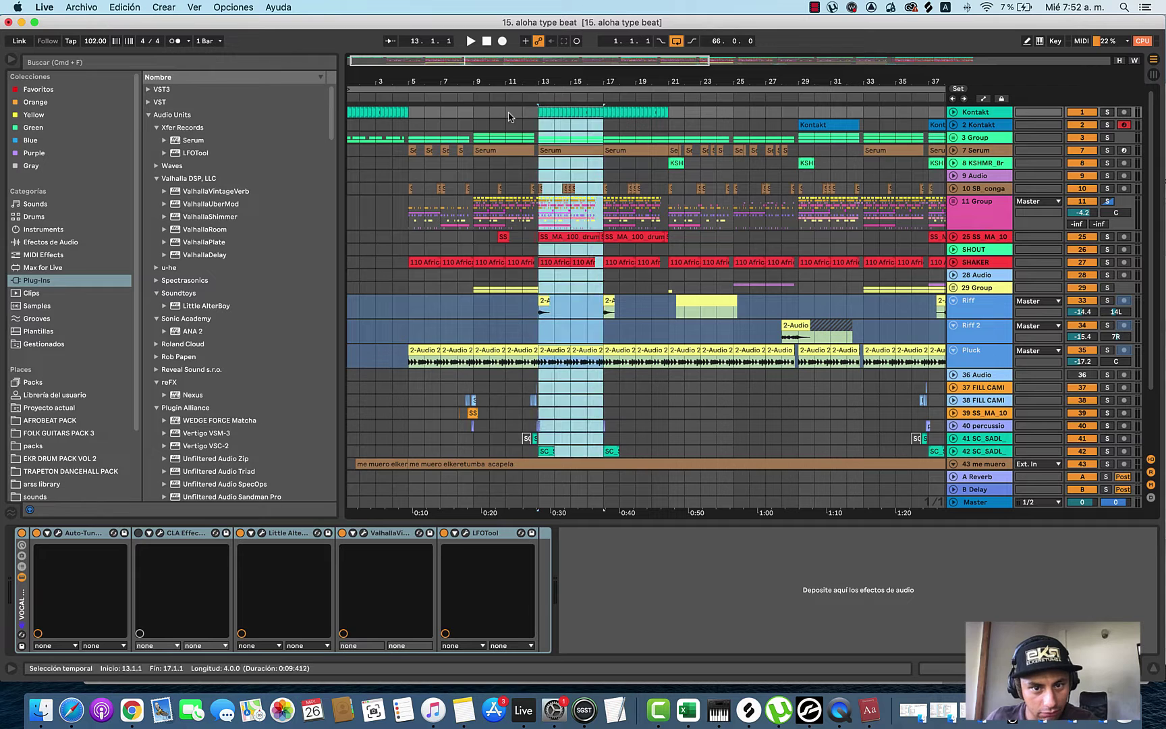
Step: Unfold the red drum loop track 25 and solo it
{"action": "left_click", "coordinate": [506, 116]}
{"action": "scroll", "coordinate": [483, 198], "scroll_direction": "up", "scroll_amount": 5}
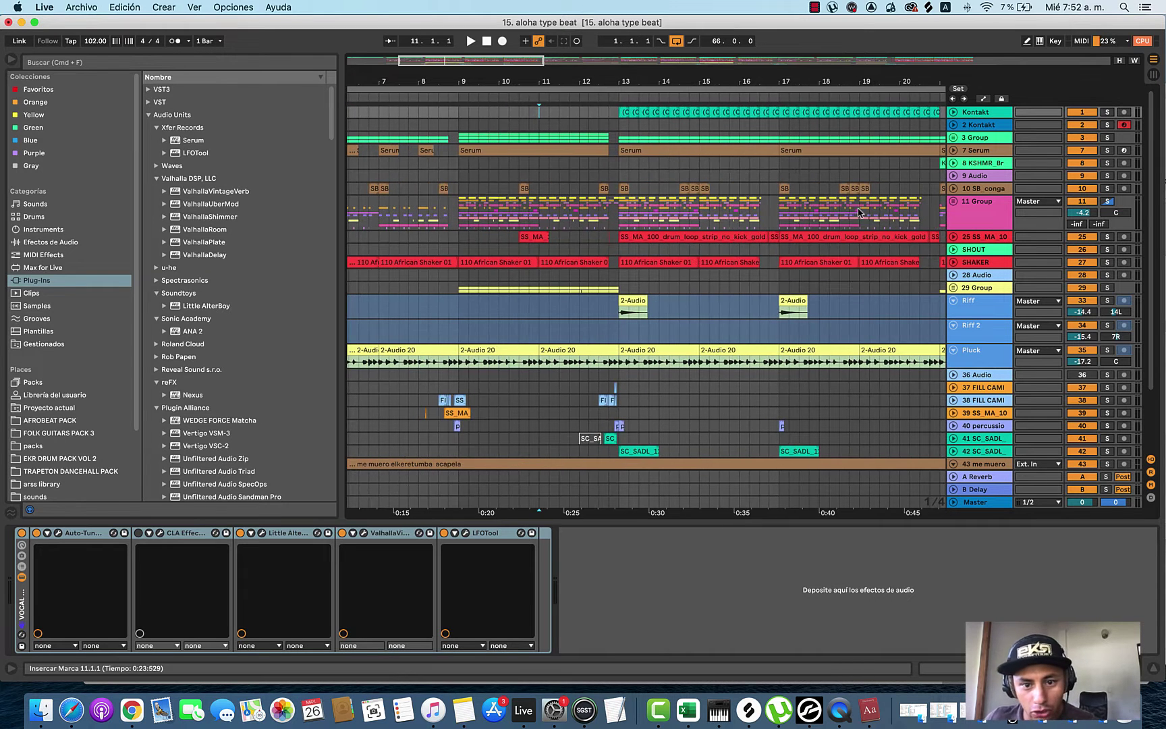
{"action": "left_click", "coordinate": [952, 237]}
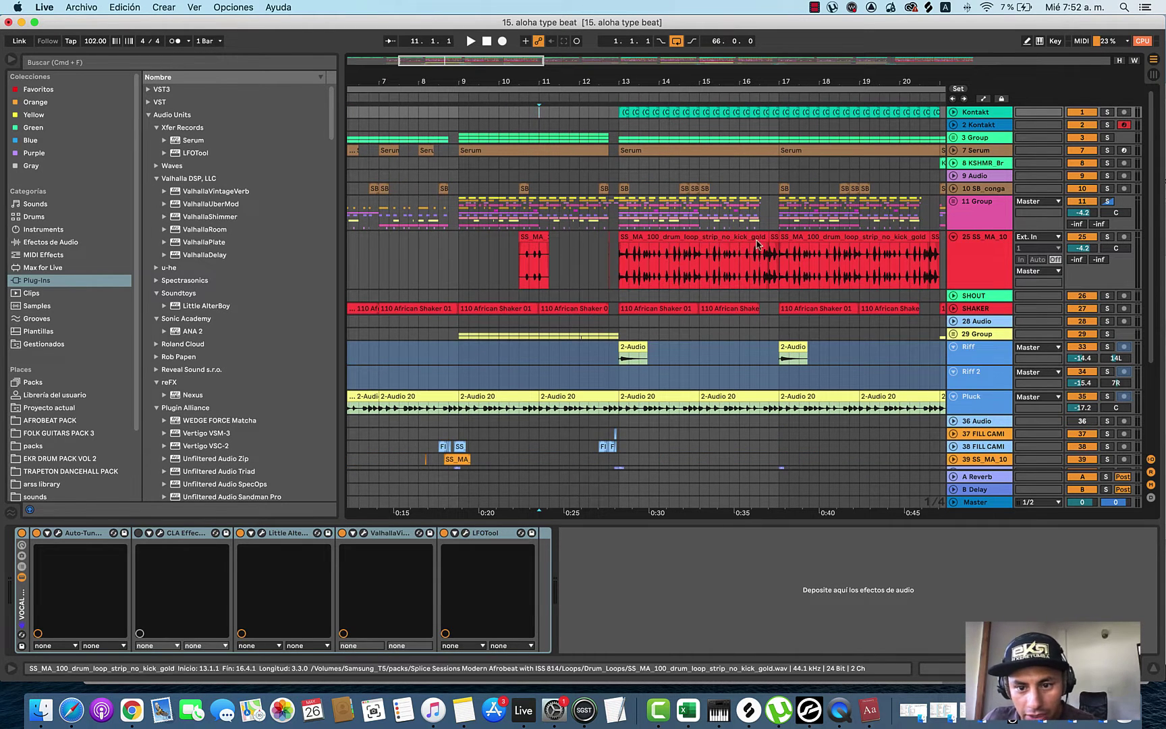
{"action": "left_click", "coordinate": [1107, 236]}
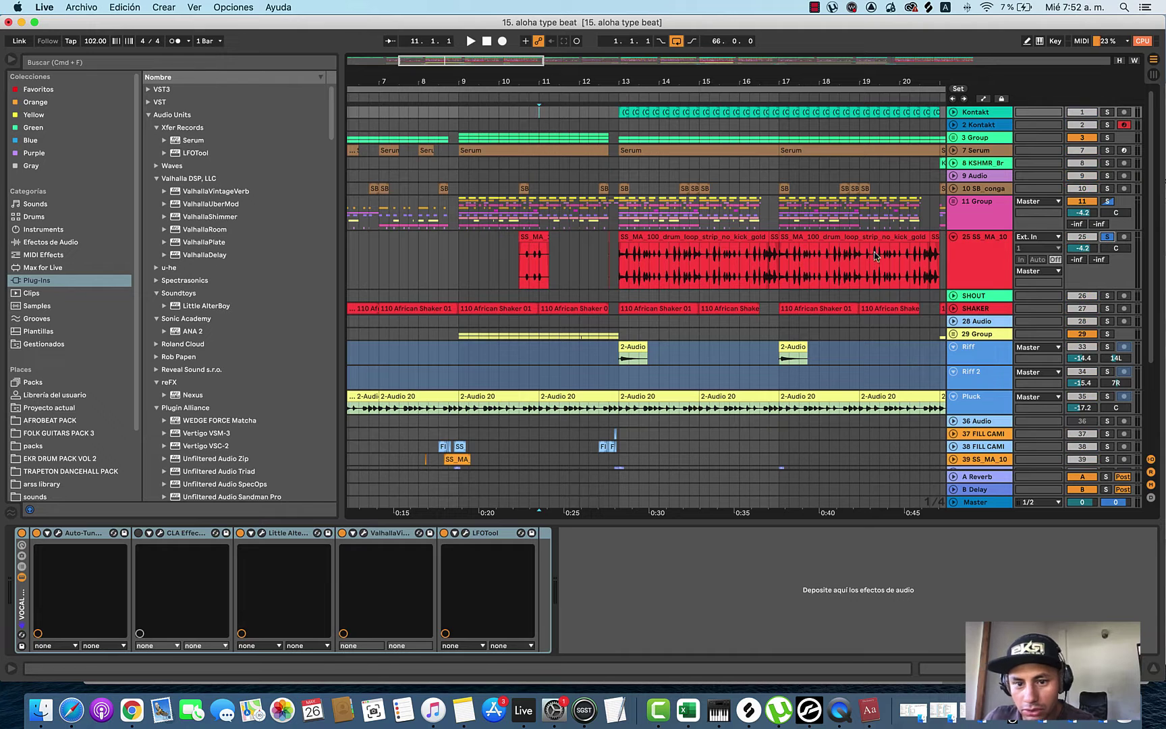
Step: Play the soloed drum loop clip from bar 13 and raise its track volume to -2.0 dB
{"action": "left_click", "coordinate": [741, 237]}
{"action": "key", "text": "space"}
{"action": "left_click_drag", "start_coordinate": [1082, 248], "coordinate": [1082, 240]}
{"action": "scroll", "coordinate": [776, 256], "scroll_direction": "down", "scroll_amount": 5}
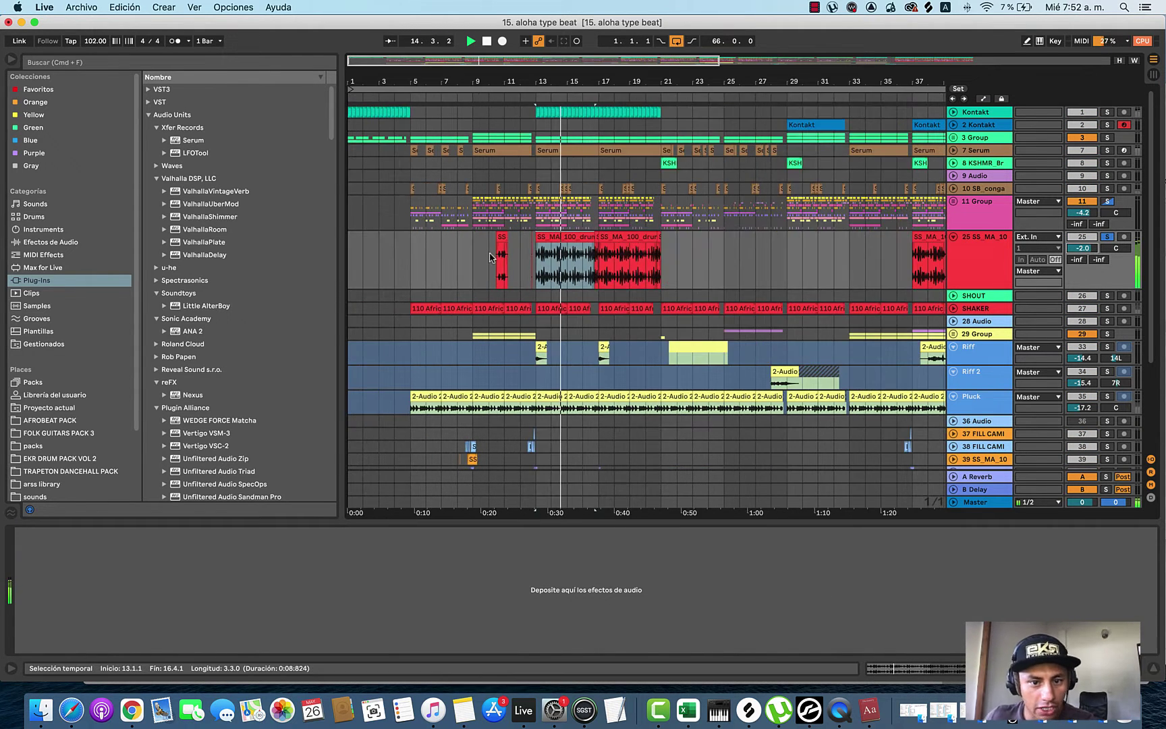
Step: Open the drum loop clip at bar 13, reveal its sample file in the browser, and hide the clip detail view
{"action": "scroll", "coordinate": [487, 255], "scroll_direction": "up", "scroll_amount": 5}
{"action": "double_click", "coordinate": [653, 260]}
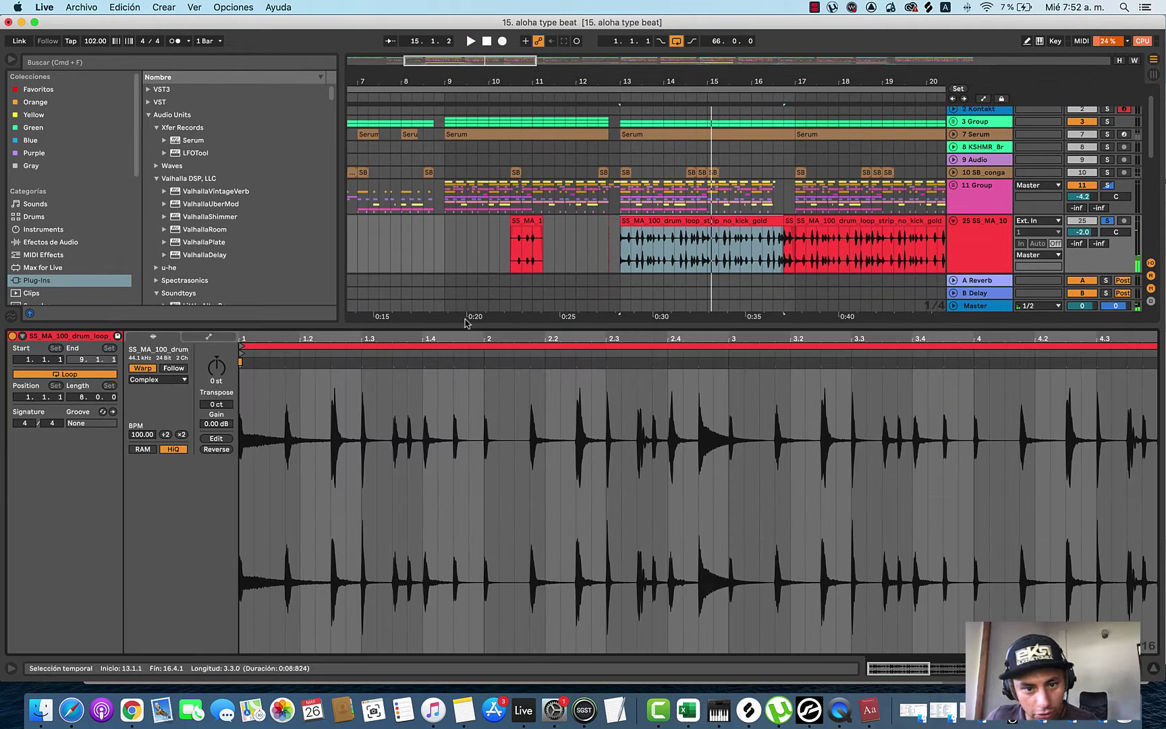
{"action": "left_click", "coordinate": [163, 351]}
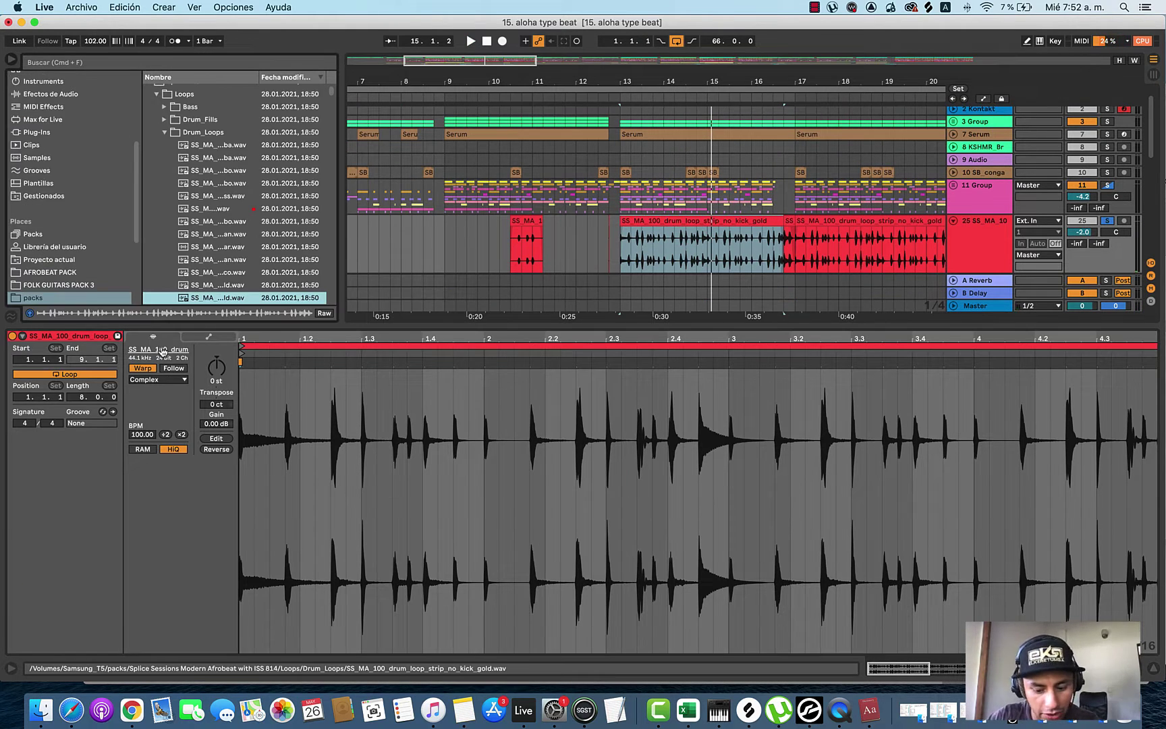
{"action": "key", "text": "super+alt+l"}
{"action": "scroll", "coordinate": [221, 276], "scroll_direction": "up", "scroll_amount": 2}
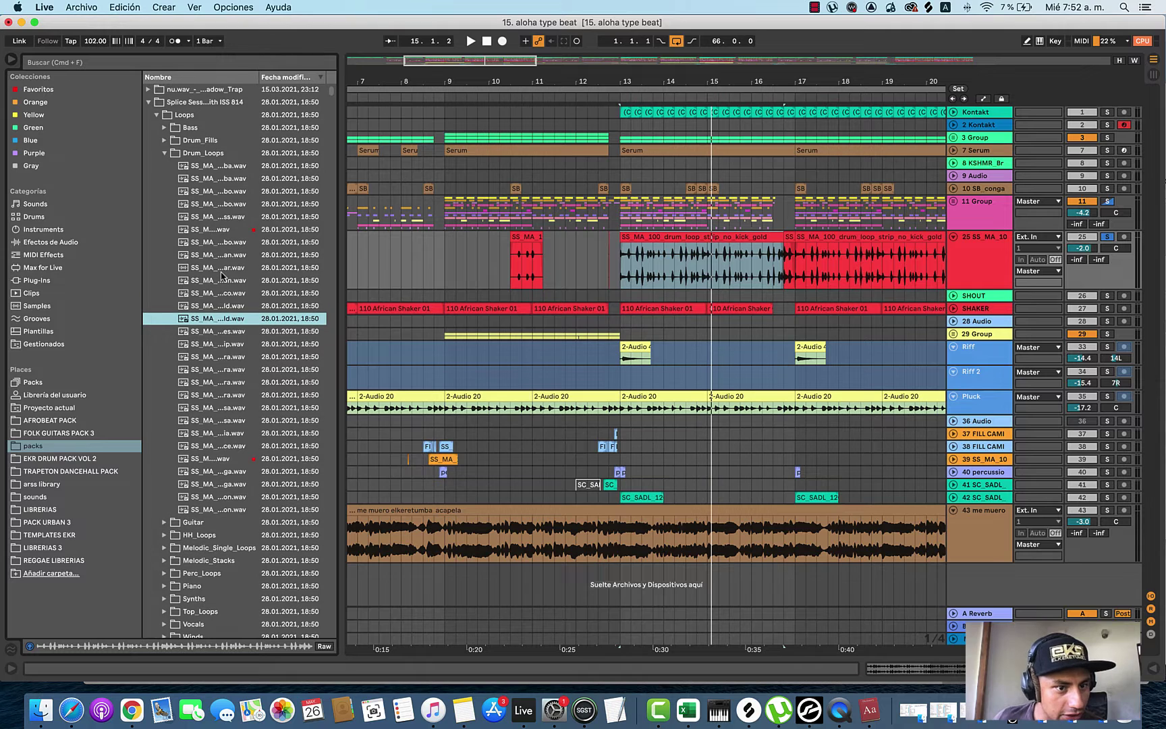
Step: Reverse the date-modified sorting of the sample browser and collapse the Drum_Loops and Splice session folders
{"action": "left_click", "coordinate": [203, 105]}
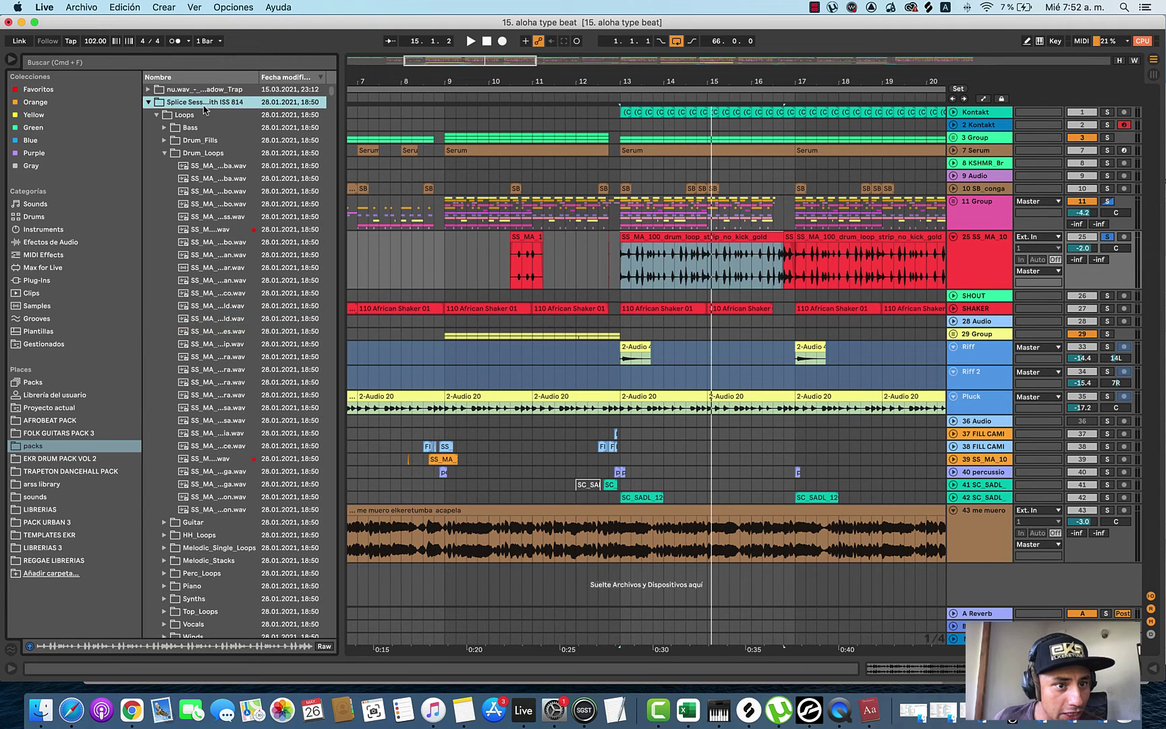
{"action": "left_click", "coordinate": [261, 78]}
{"action": "mouse_move", "coordinate": [259, 77]}
{"action": "left_mouse_down"}
{"action": "mouse_move", "coordinate": [351, 78]}
{"action": "mouse_move", "coordinate": [230, 78]}
{"action": "mouse_move", "coordinate": [267, 79]}
{"action": "left_mouse_up"}
{"action": "left_click", "coordinate": [164, 140]}
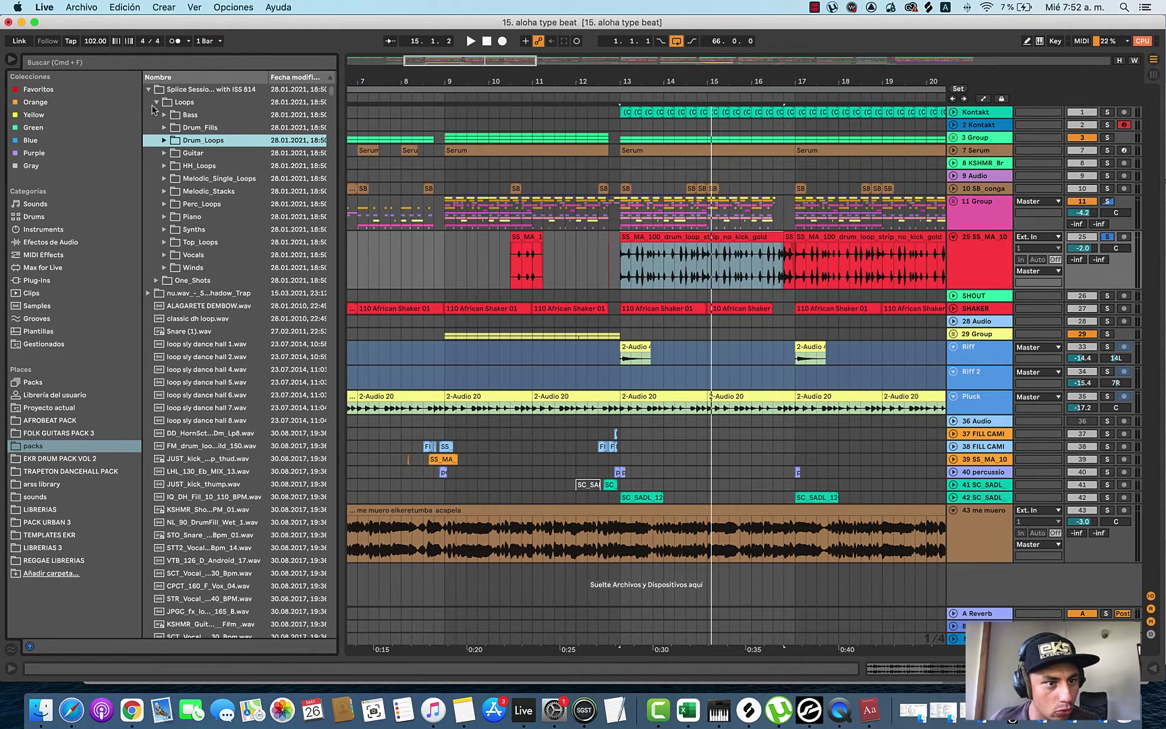
{"action": "left_click", "coordinate": [149, 89]}
Step: Solo group 11 and play its drums with the red drum loop through the transition into bar 13
{"action": "key", "text": "space"}
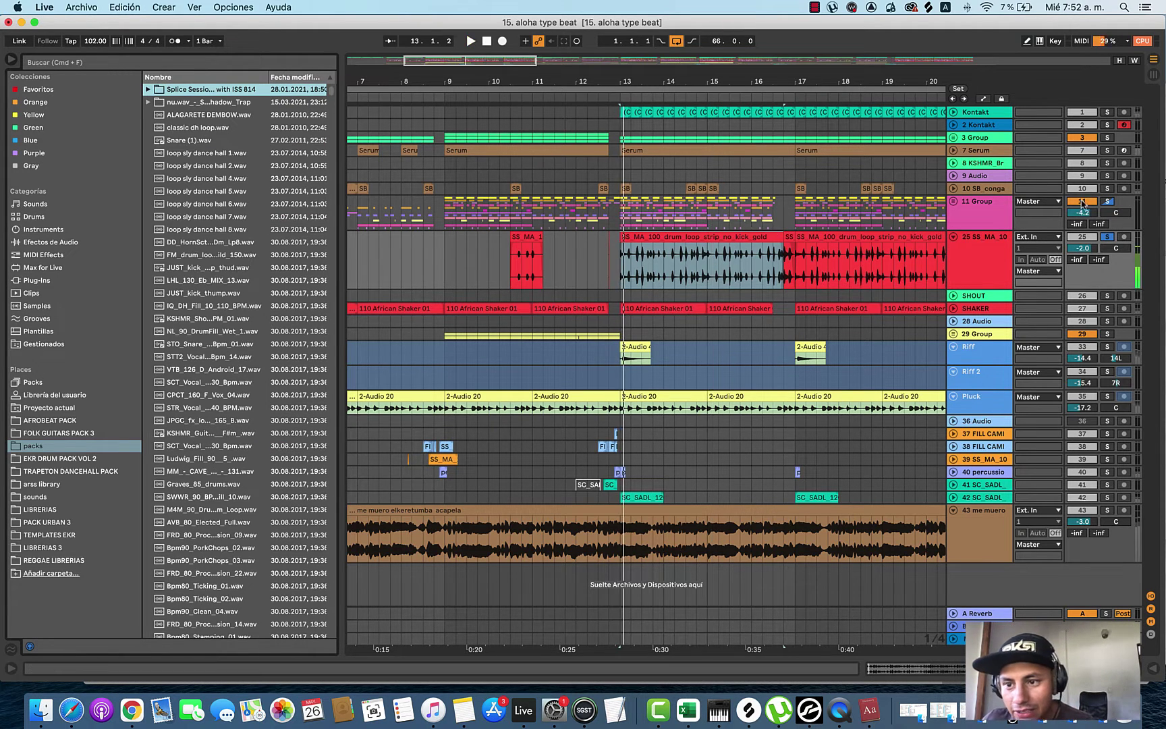
{"action": "left_click", "coordinate": [543, 224]}
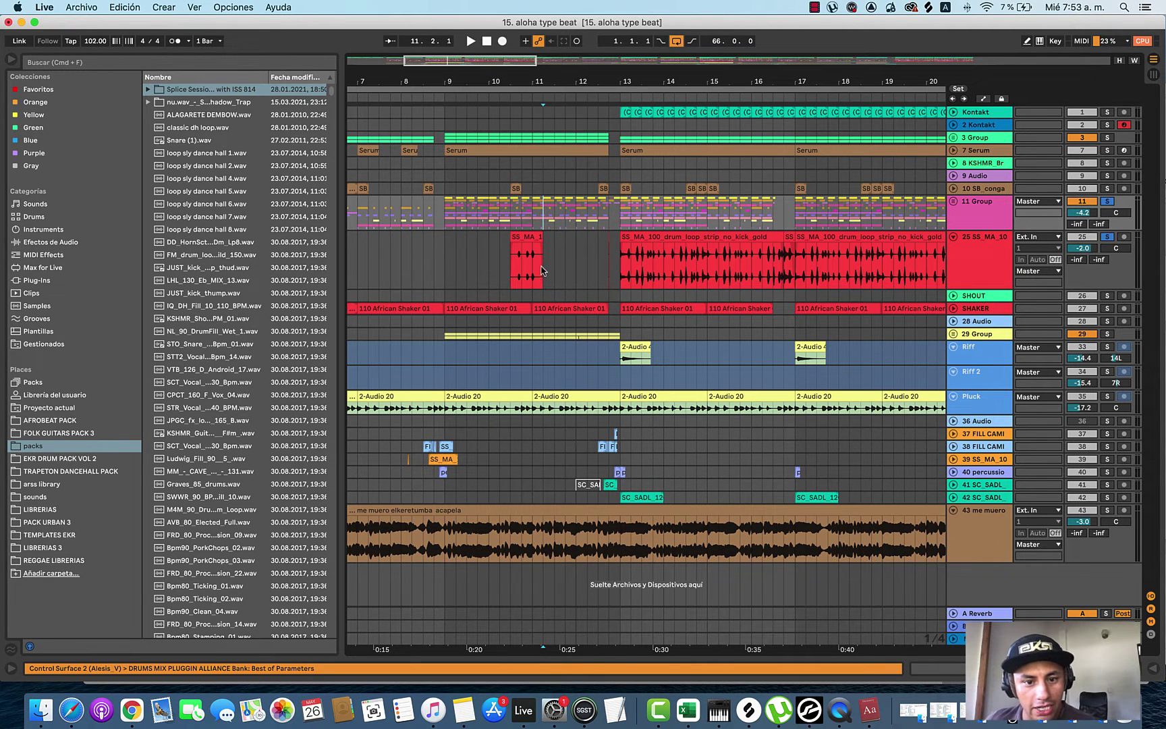
{"action": "scroll", "coordinate": [541, 267], "scroll_direction": "up", "scroll_amount": 3}
{"action": "left_click", "coordinate": [601, 267]}
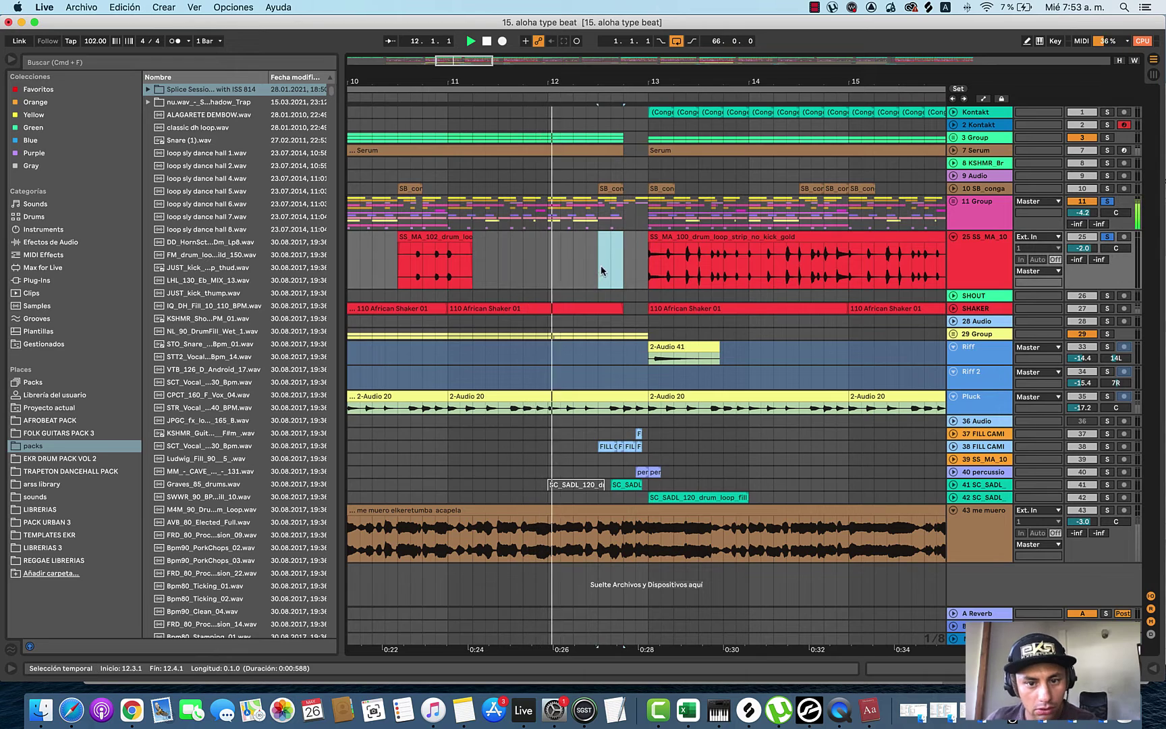
{"action": "scroll", "coordinate": [607, 256], "scroll_direction": "right", "scroll_amount": 2}
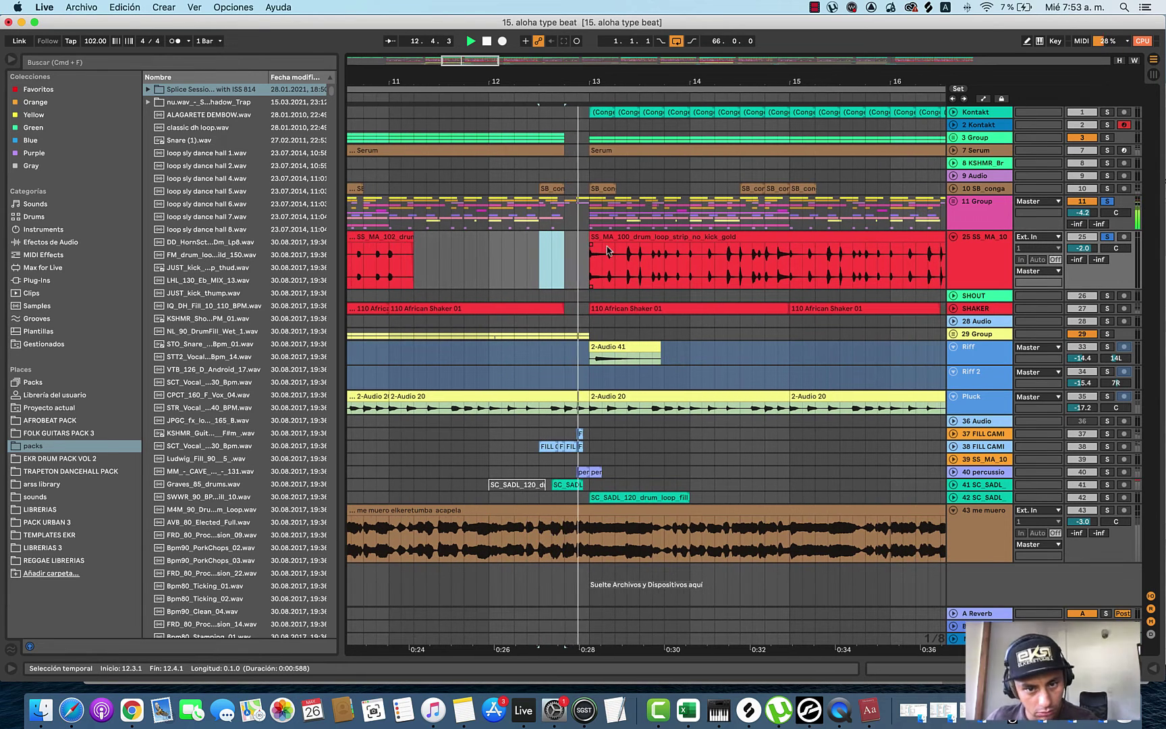
{"action": "scroll", "coordinate": [570, 249], "scroll_direction": "down", "scroll_amount": 3}
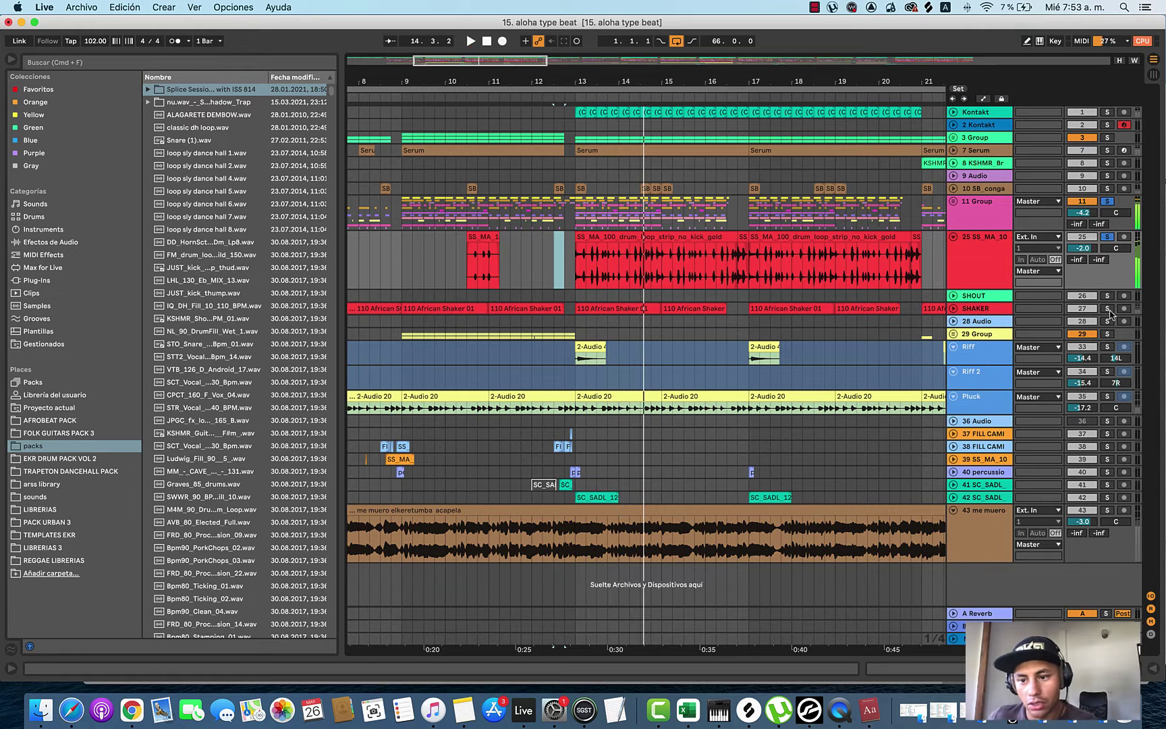
Step: Unfold and solo the SHAKER track, play from bar 11, and set its volume to -2.6 dB
{"action": "left_click", "coordinate": [953, 308]}
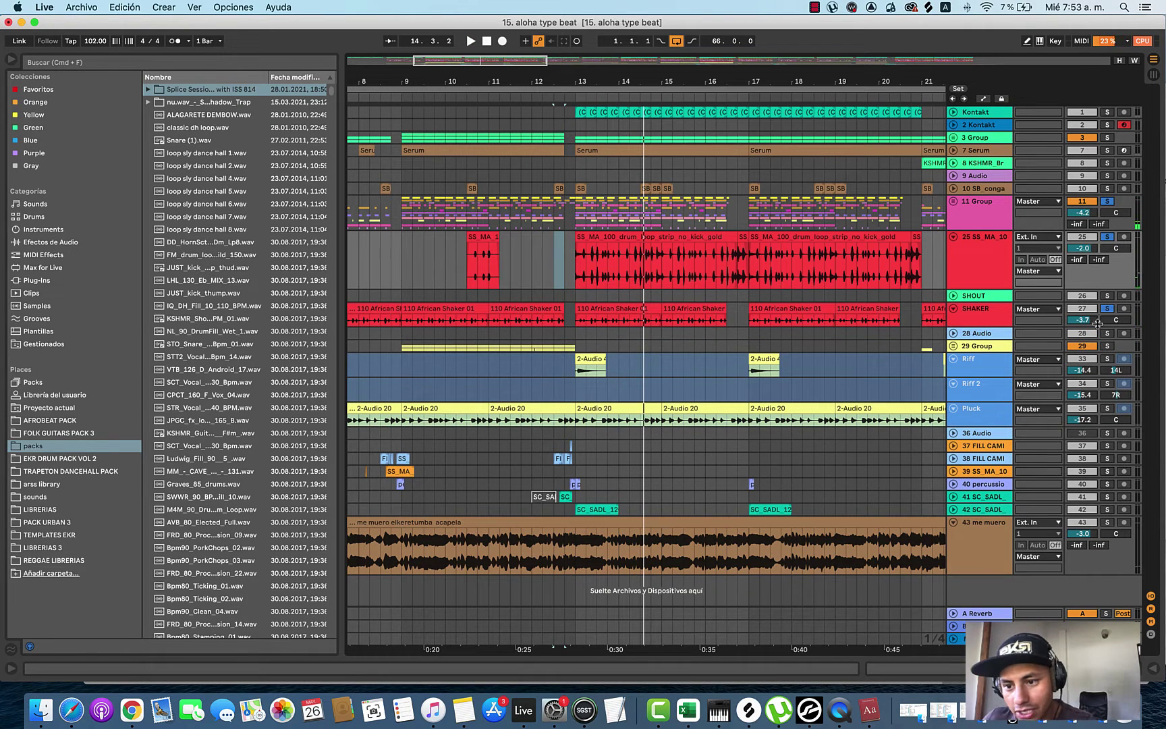
{"action": "scroll", "coordinate": [413, 307], "scroll_direction": "left", "scroll_amount": 2}
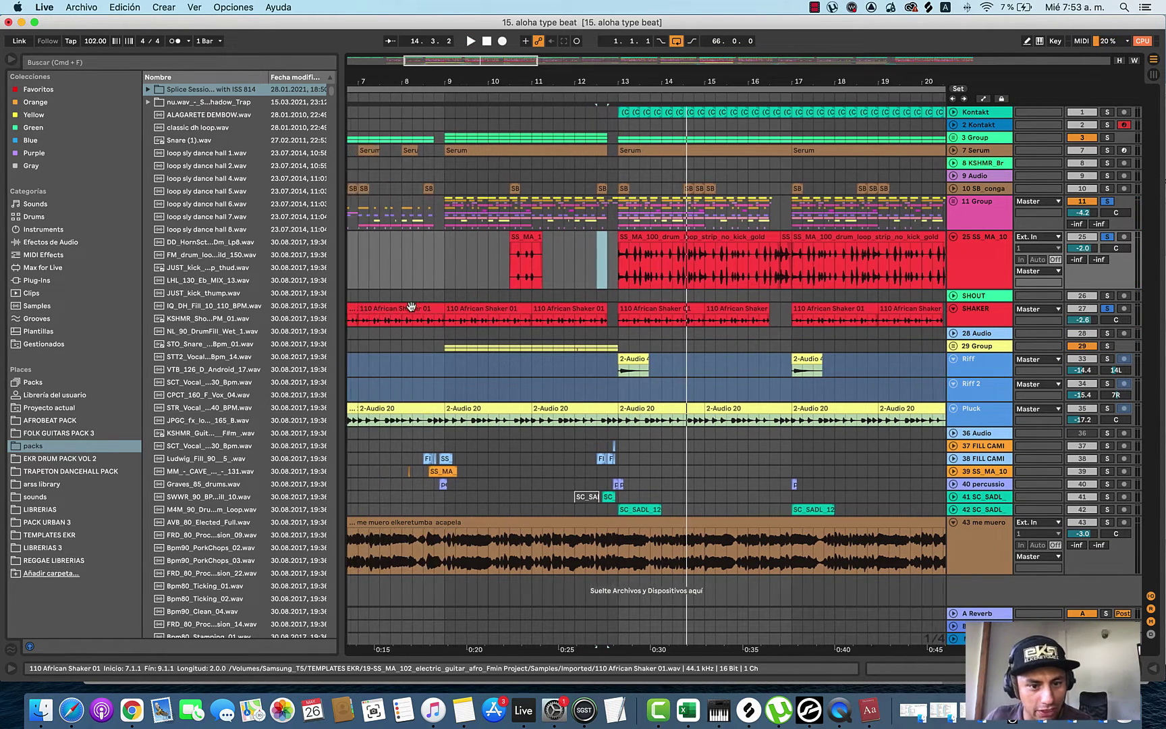
{"action": "left_click", "coordinate": [524, 295]}
{"action": "key", "text": "space"}
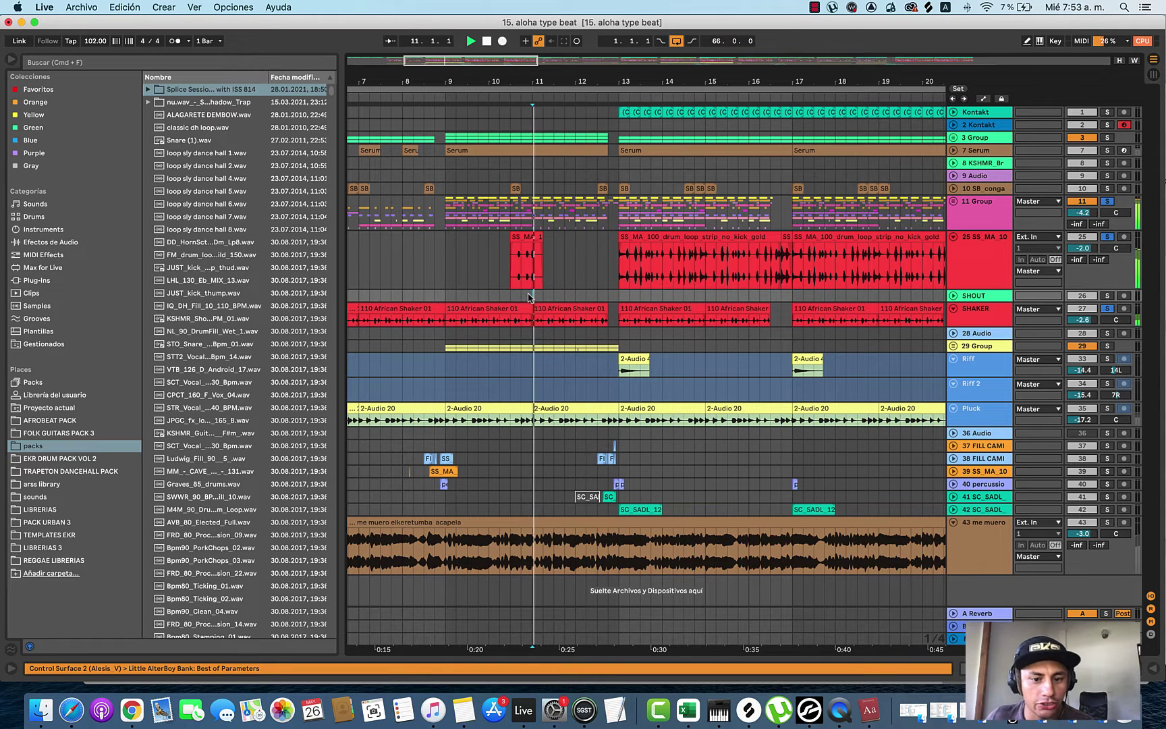
{"action": "left_click", "coordinate": [1107, 308]}
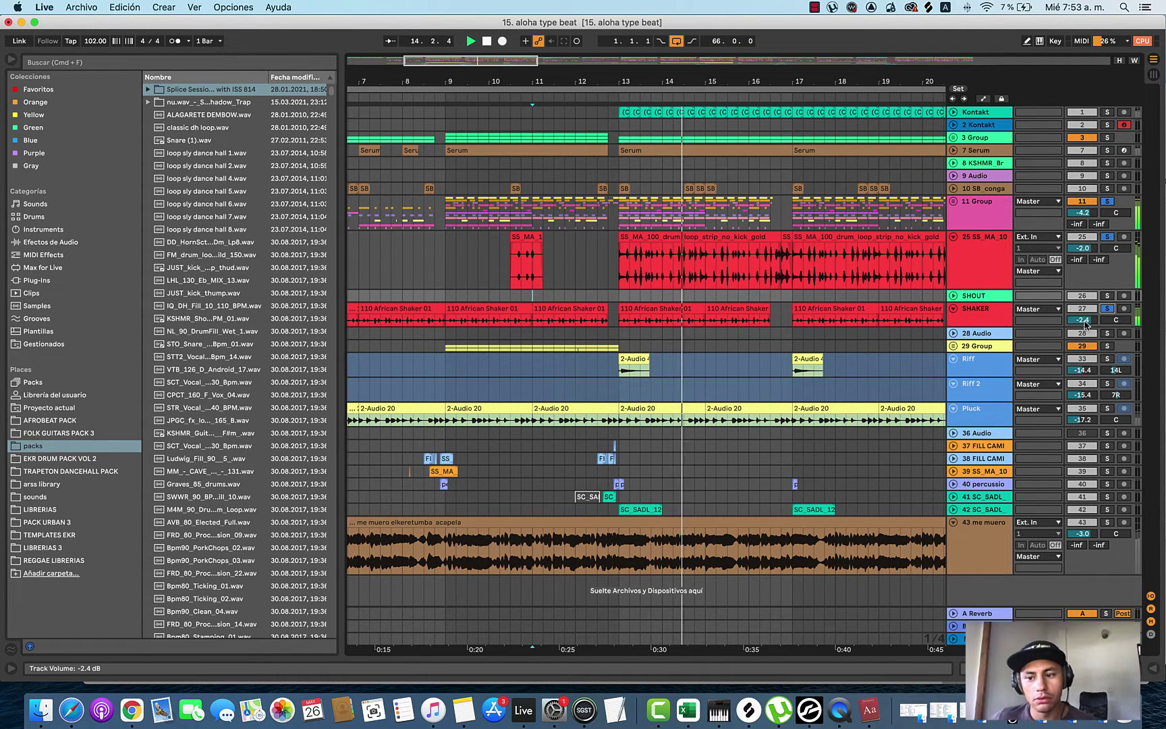
{"action": "left_click_drag", "start_coordinate": [1083, 320], "coordinate": [1082, 322]}
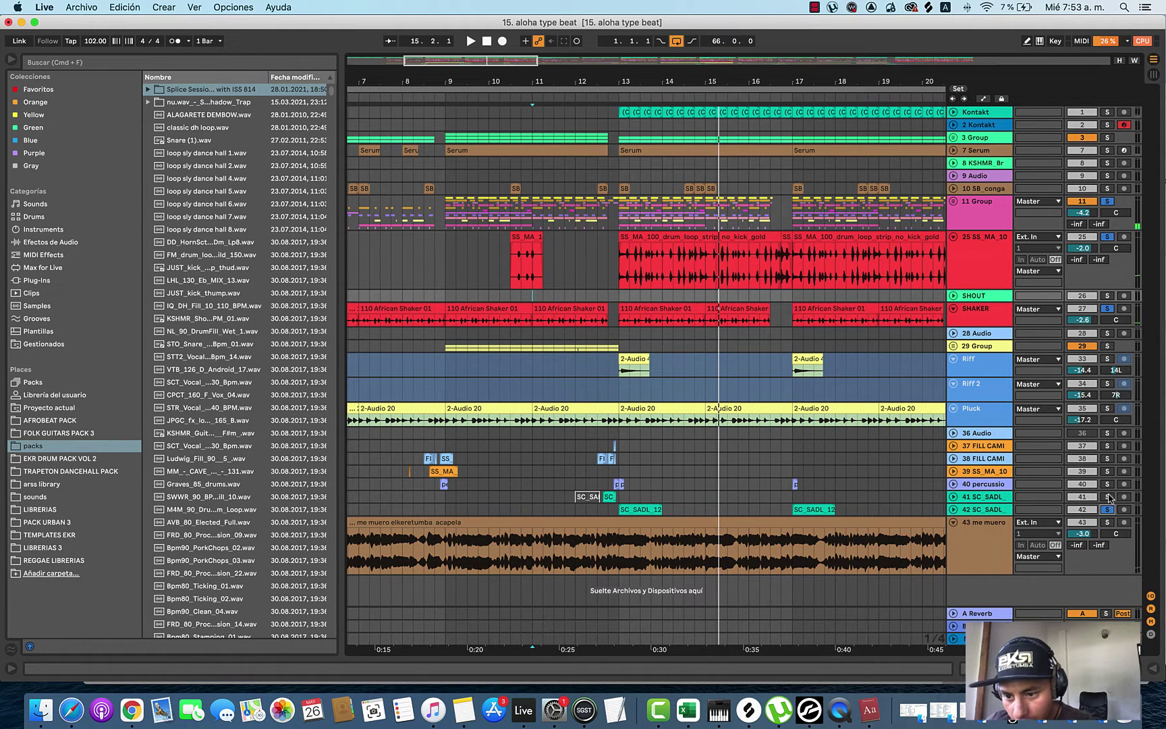
Step: Solo the fill and percussion tracks 37 to 42 and play them through the transition into bar 13
{"action": "left_click", "coordinate": [1106, 471]}
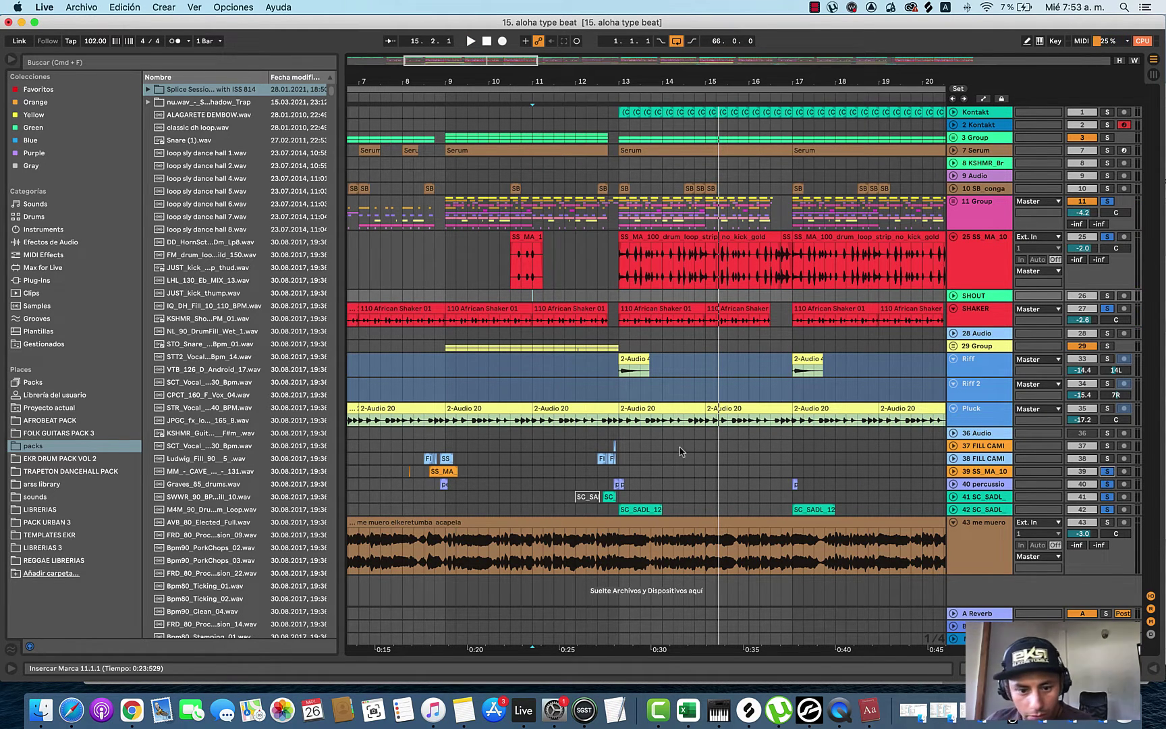
{"action": "left_click", "coordinate": [592, 437]}
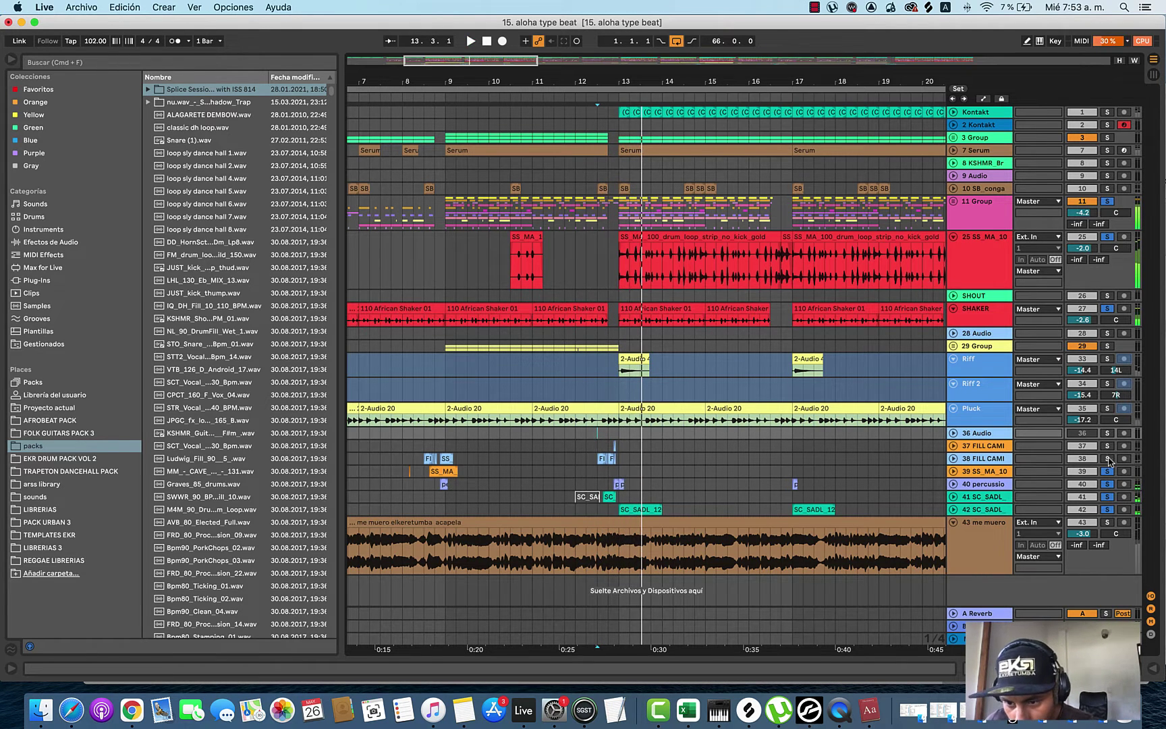
{"action": "scroll", "coordinate": [588, 457], "scroll_direction": "up", "scroll_amount": 10}
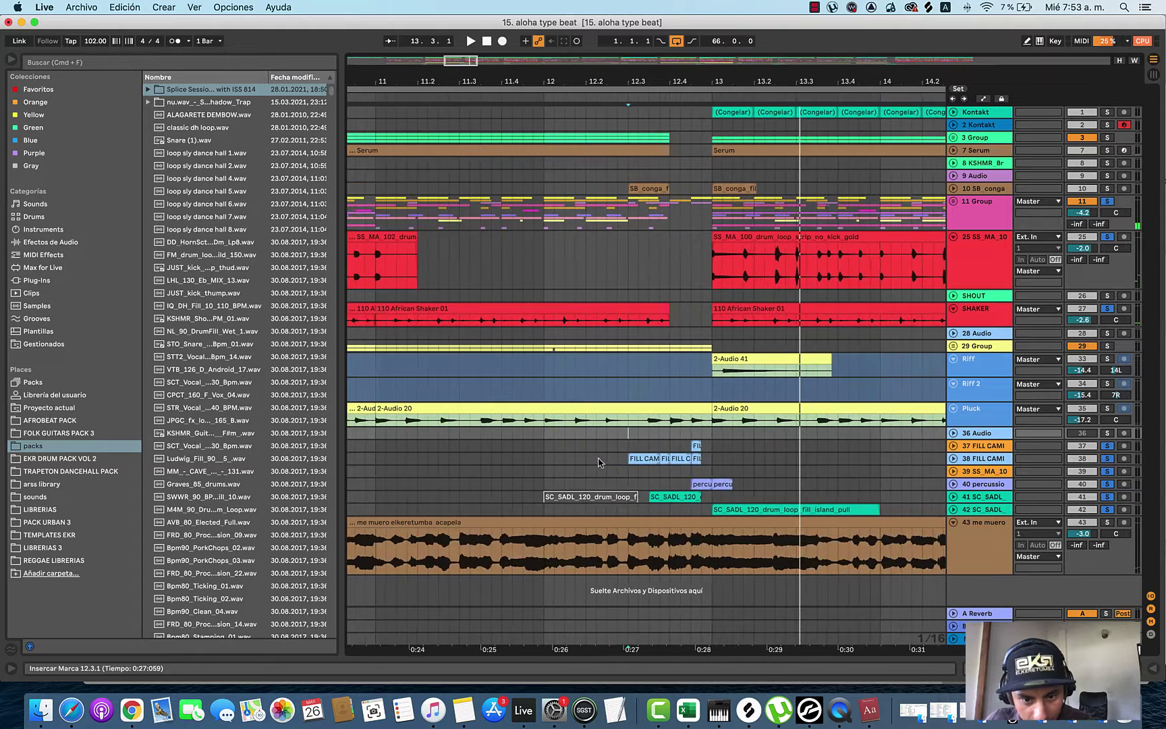
{"action": "left_click", "coordinate": [953, 459]}
{"action": "key", "text": "space"}
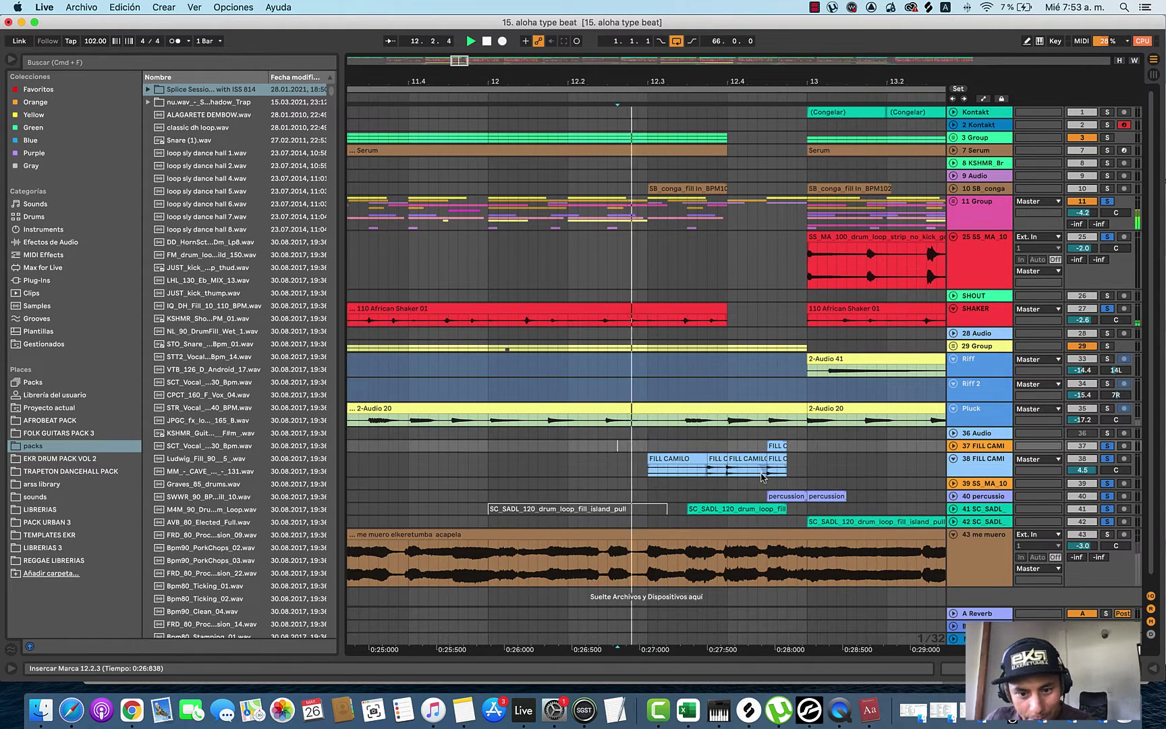
{"action": "left_click", "coordinate": [953, 458]}
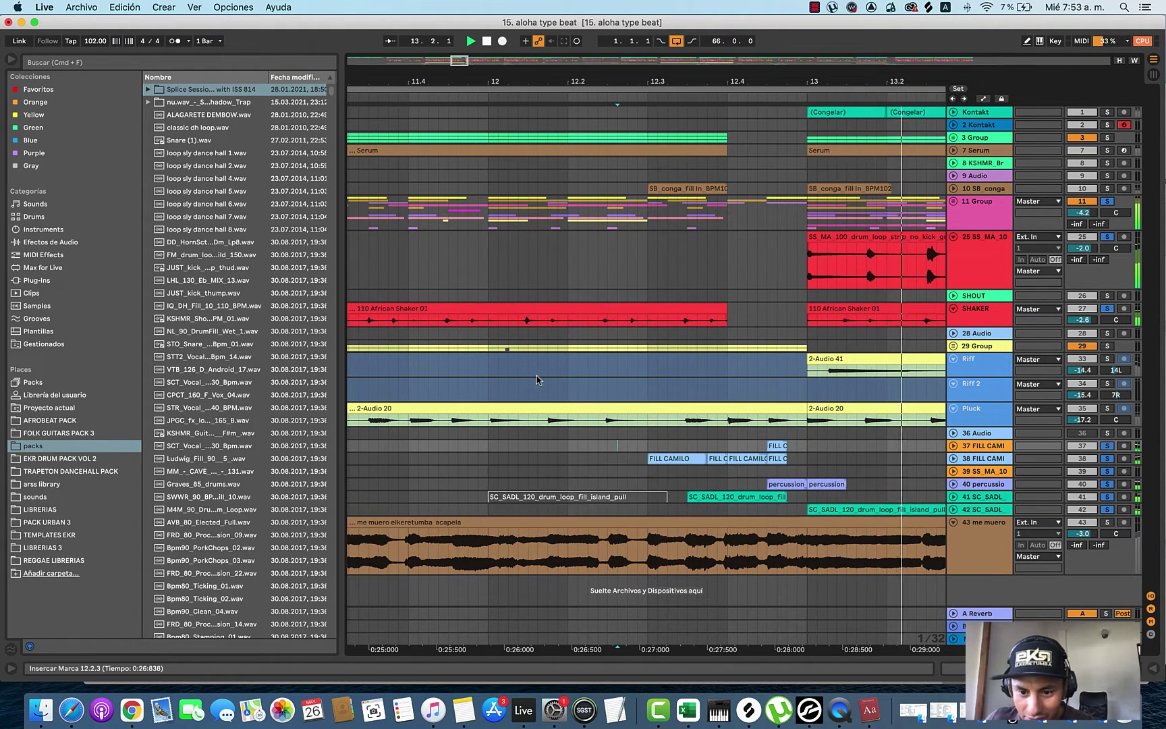
Step: Solo and unfold Serum track 7, play it from bar 11, and set its volume to -10.6 dB
{"action": "scroll", "coordinate": [537, 381], "scroll_direction": "down", "scroll_amount": 10}
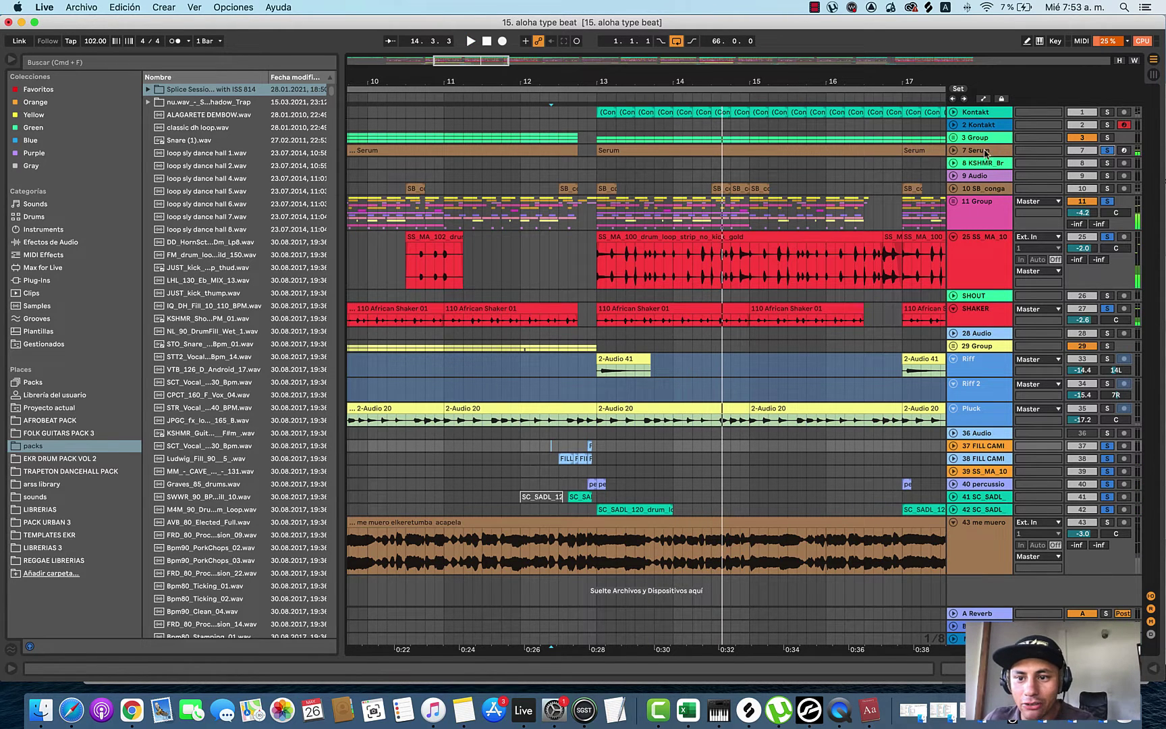
{"action": "left_click", "coordinate": [953, 150]}
{"action": "scroll", "coordinate": [789, 188], "scroll_direction": "down", "scroll_amount": 6}
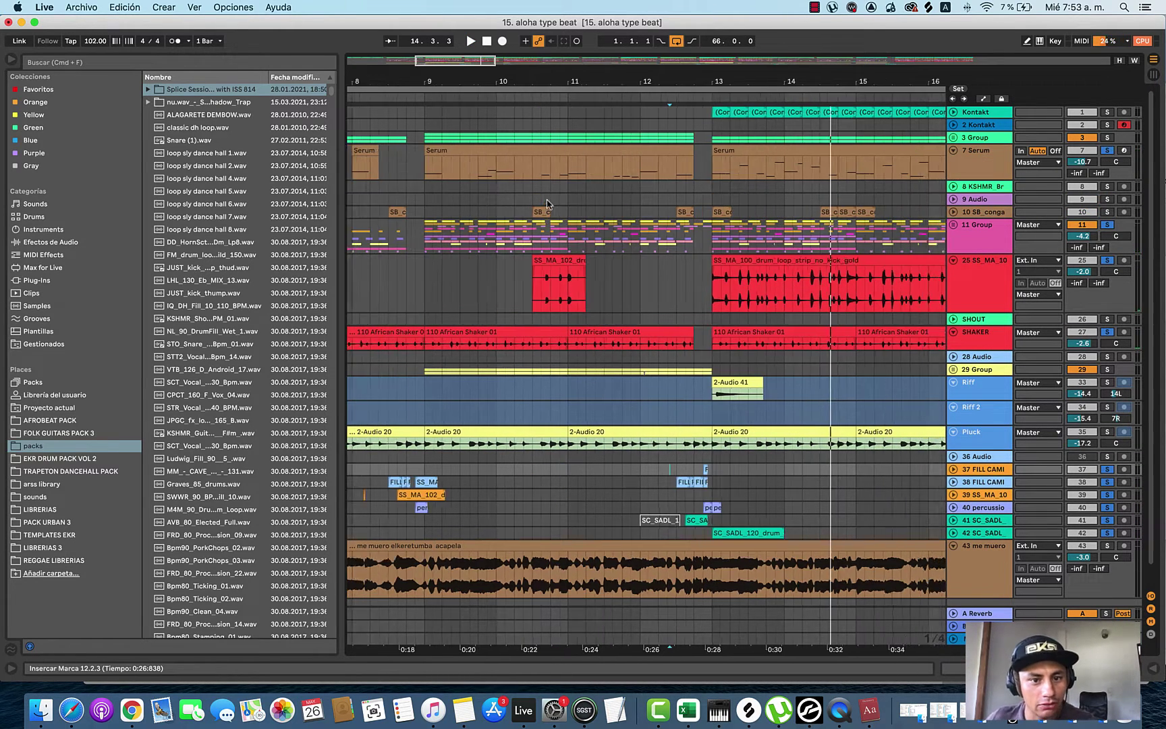
{"action": "left_click", "coordinate": [552, 174]}
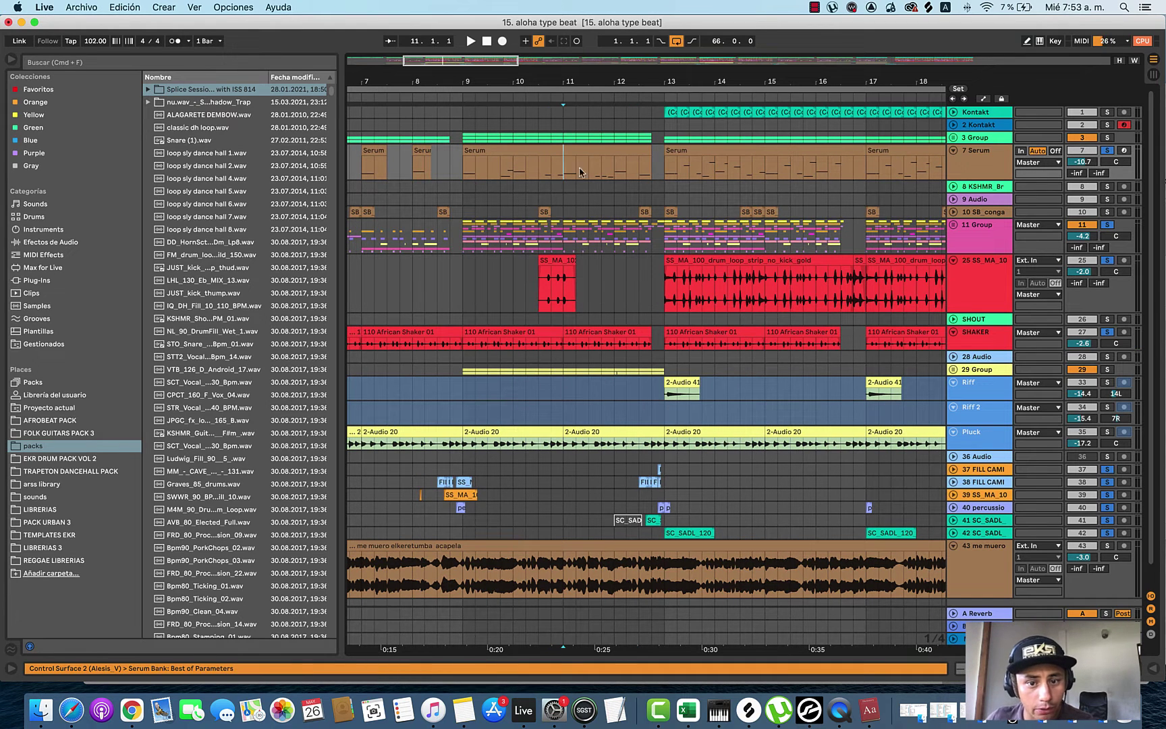
{"action": "key", "text": "space"}
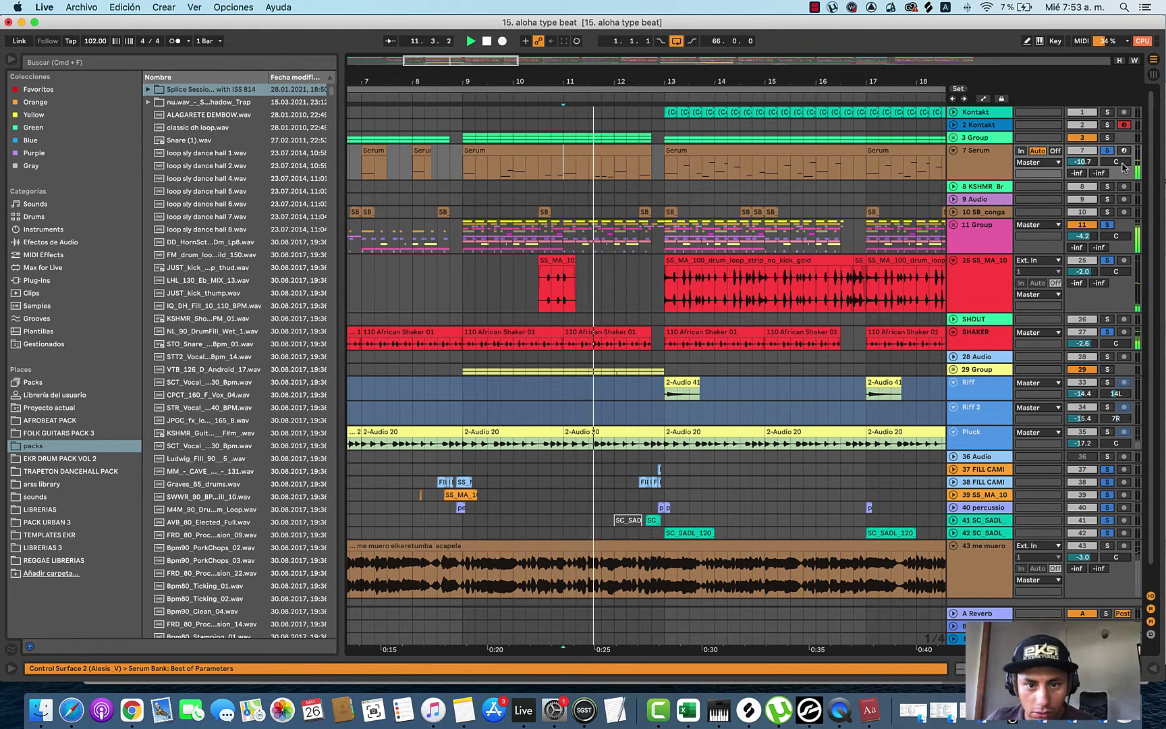
Step: Open the Serum clip at bar 9, select its notes from G#0 to B0, and hide the clip detail view
{"action": "double_click", "coordinate": [578, 153]}
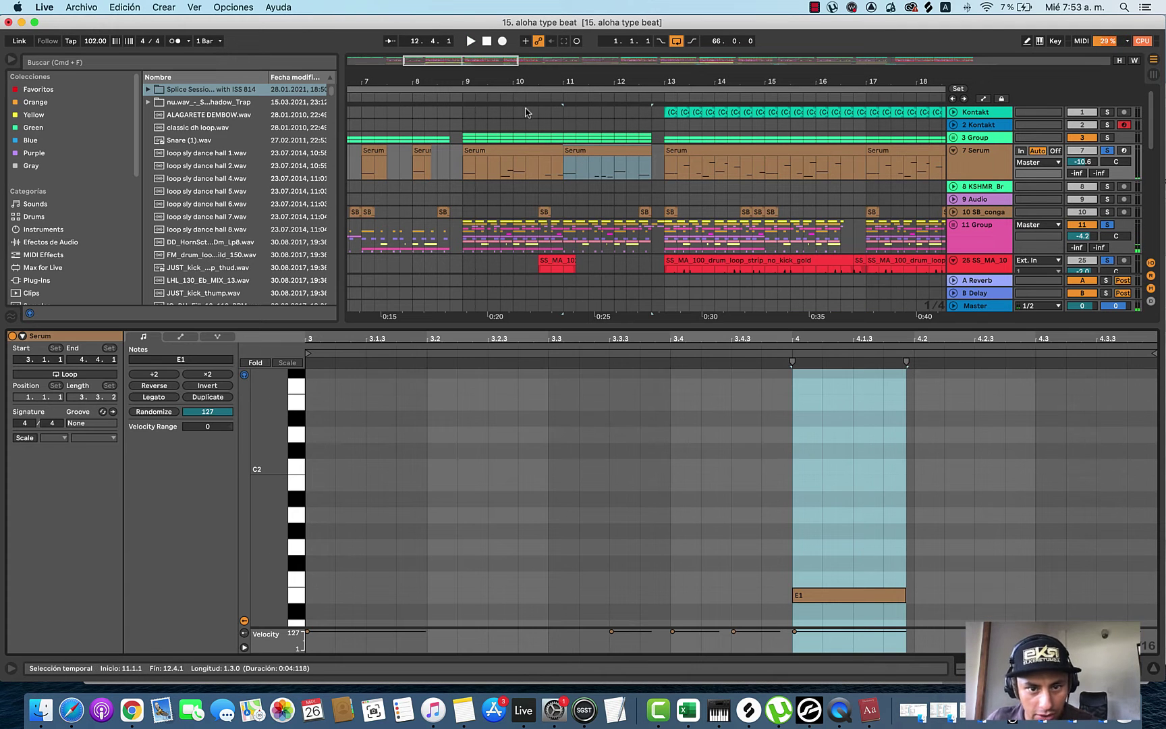
{"action": "left_click", "coordinate": [515, 149]}
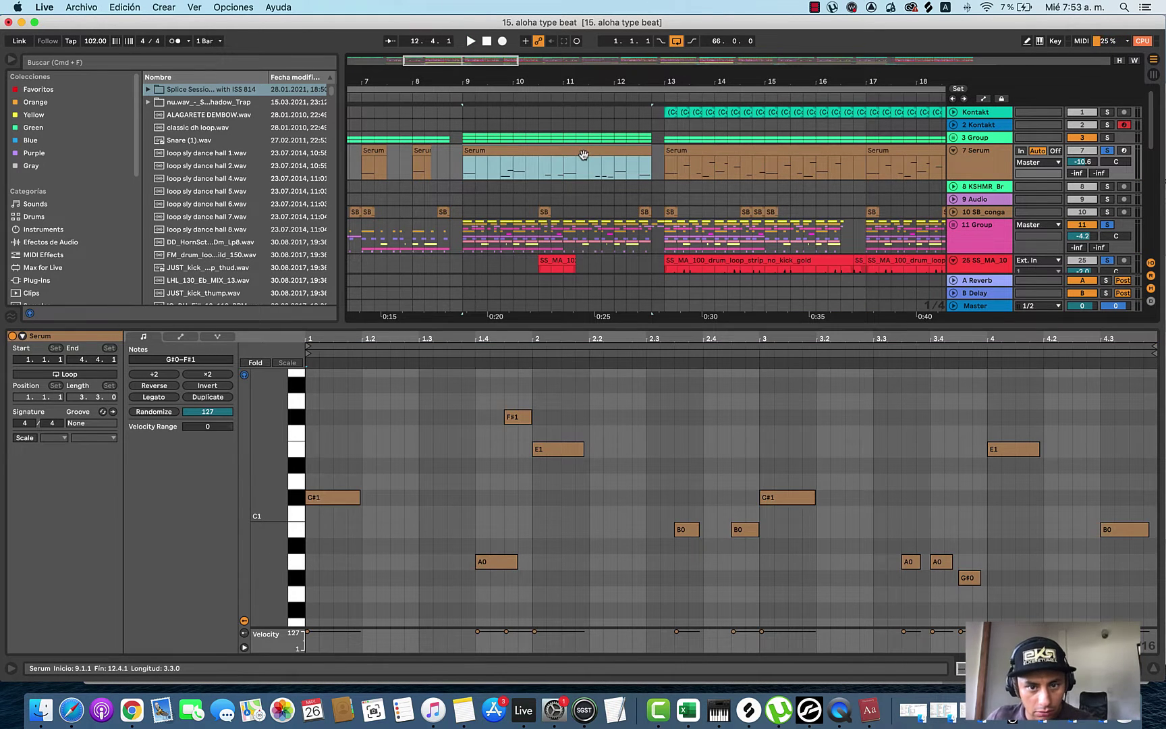
{"action": "scroll", "coordinate": [587, 551], "scroll_direction": "down", "scroll_amount": 3}
{"action": "left_click_drag", "start_coordinate": [295, 435], "coordinate": [297, 485]}
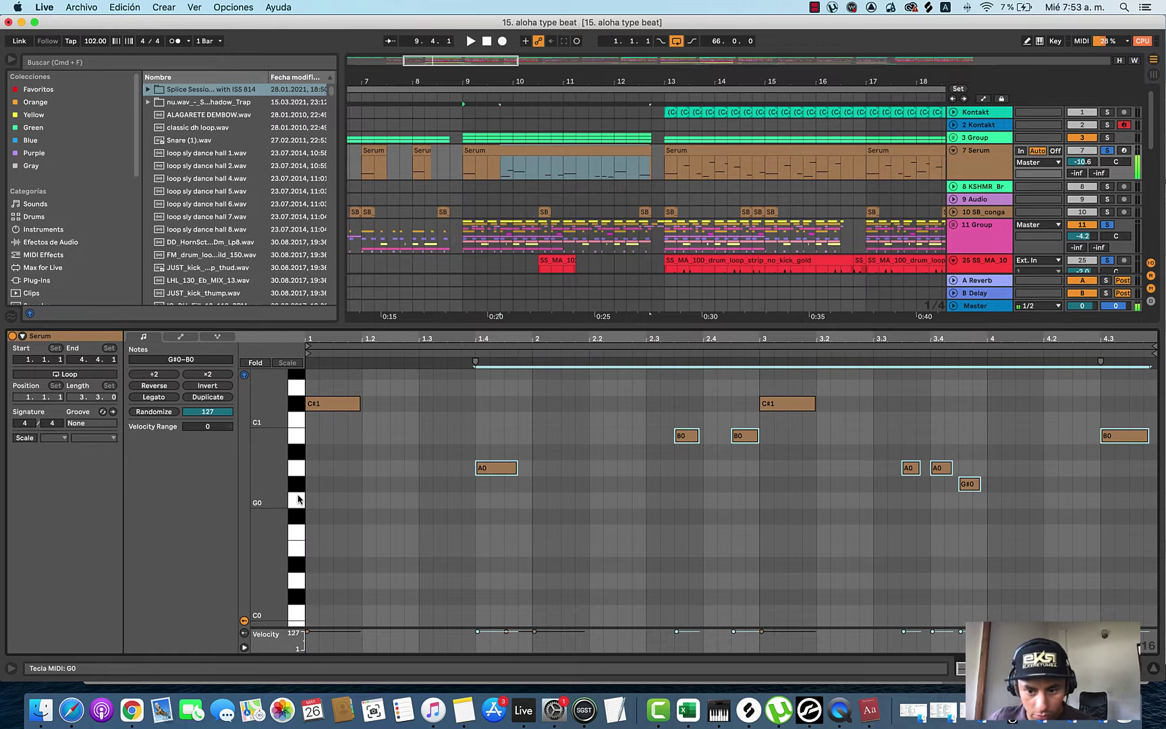
{"action": "key", "text": "shift+Up"}
{"action": "key", "text": "super+alt+l"}
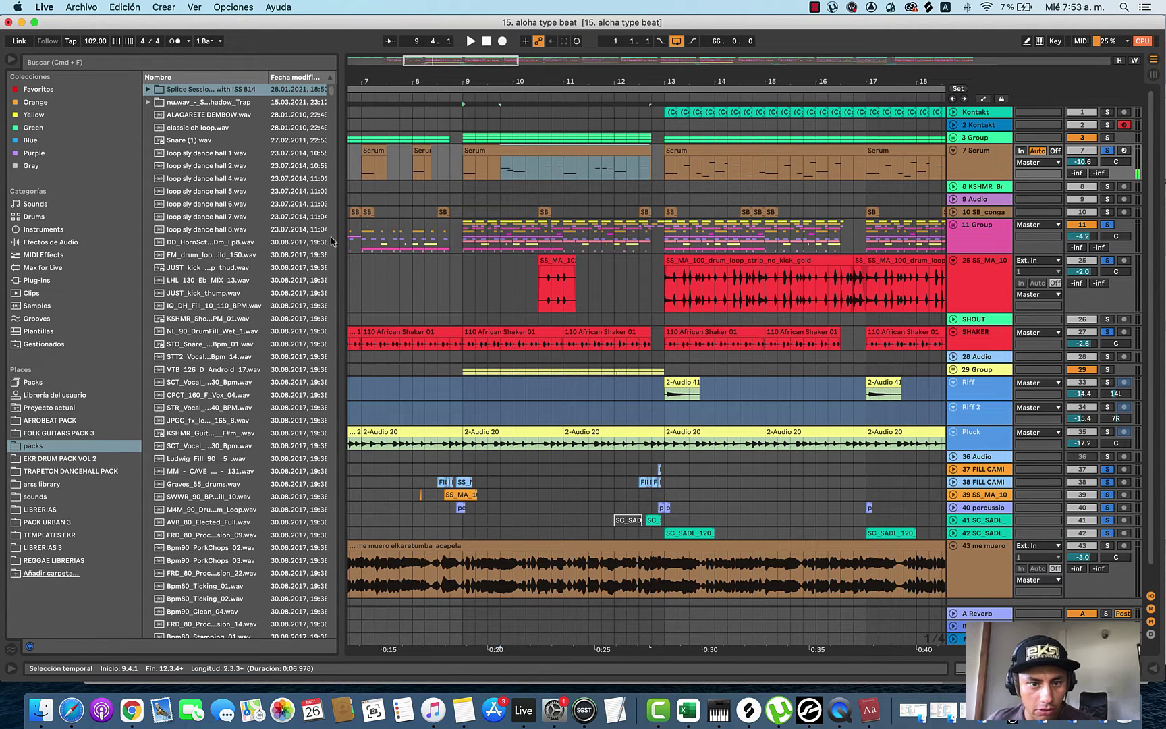
Step: Play the soloed drums, percussion and Serum bass together from bar 9
{"action": "left_click", "coordinate": [464, 179]}
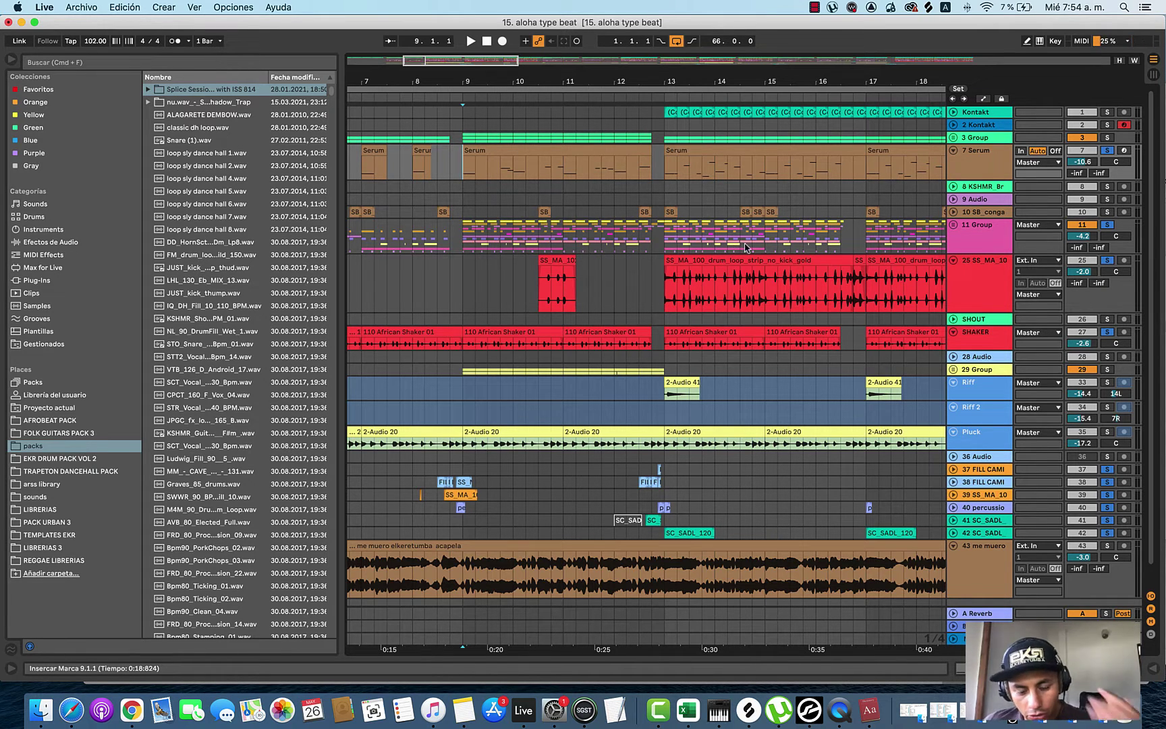
{"action": "scroll", "coordinate": [716, 236], "scroll_direction": "down", "scroll_amount": 5}
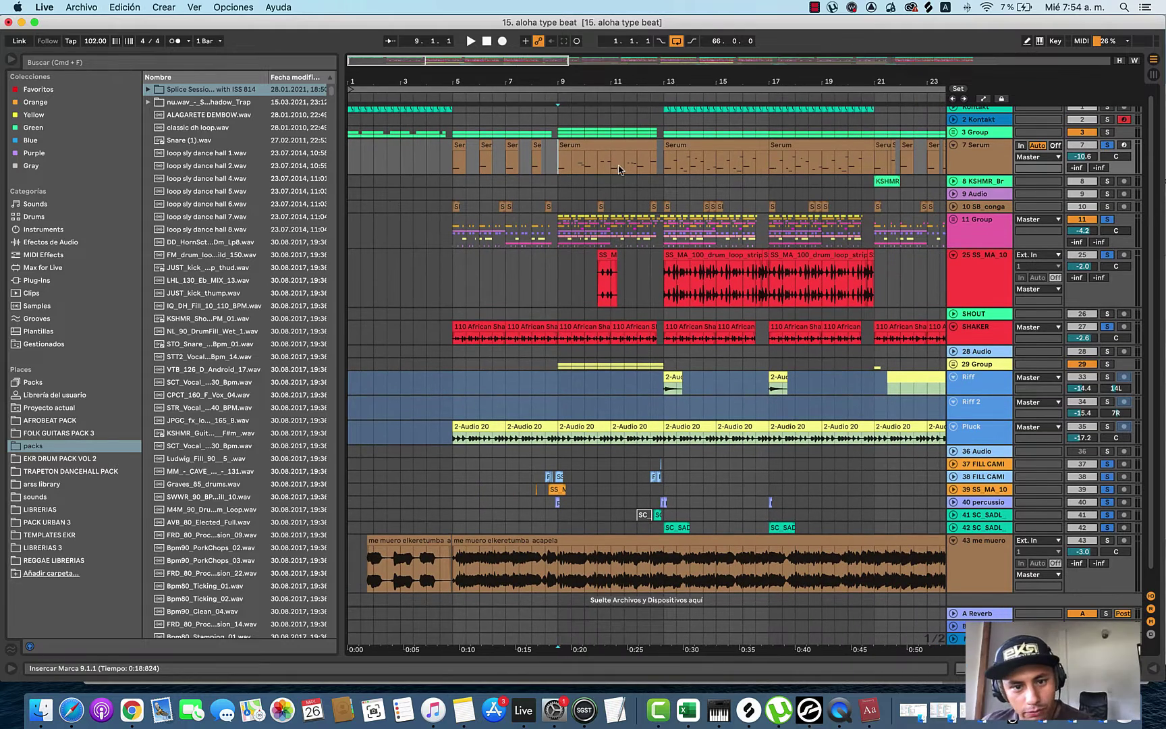
{"action": "scroll", "coordinate": [612, 168], "scroll_direction": "right", "scroll_amount": 2}
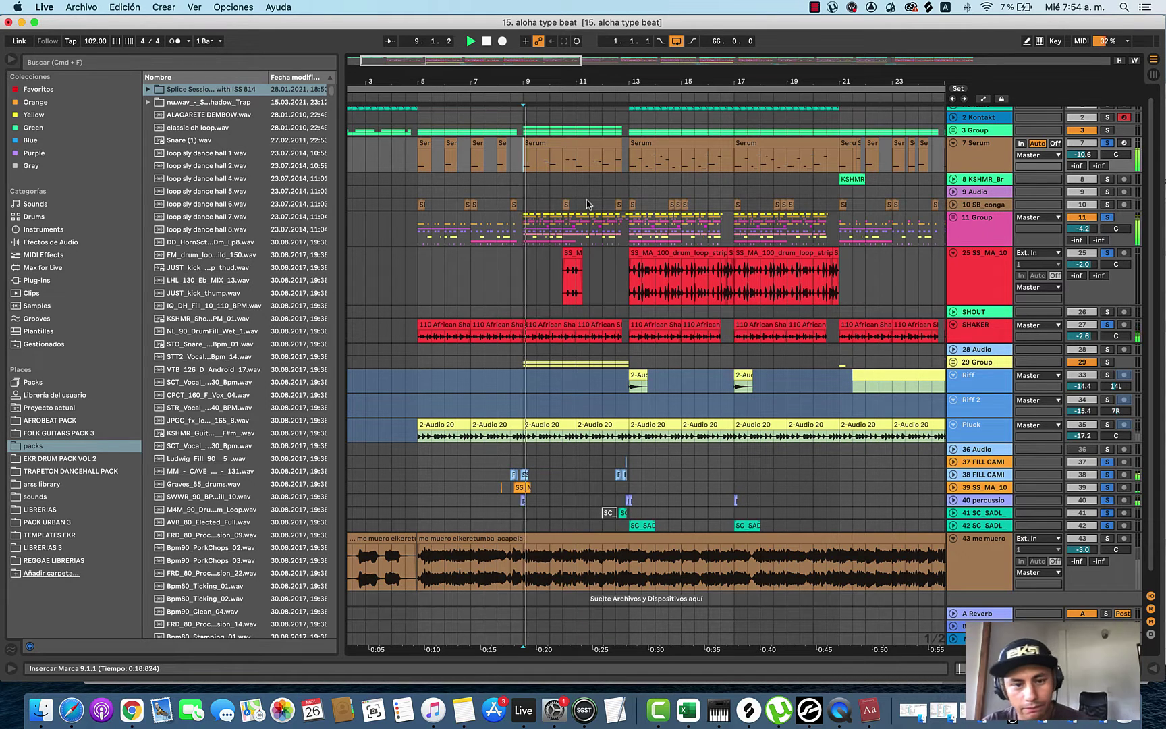
{"action": "scroll", "coordinate": [578, 183], "scroll_direction": "up", "scroll_amount": 3}
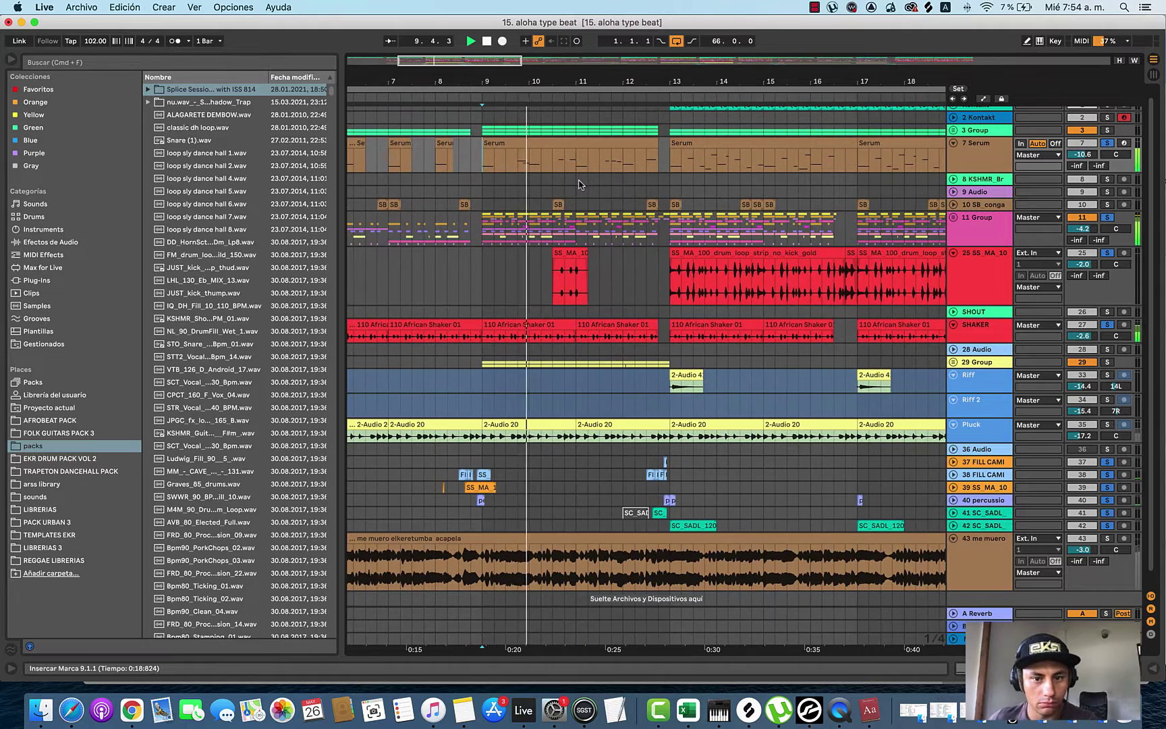
{"action": "scroll", "coordinate": [579, 183], "scroll_direction": "down", "scroll_amount": 3}
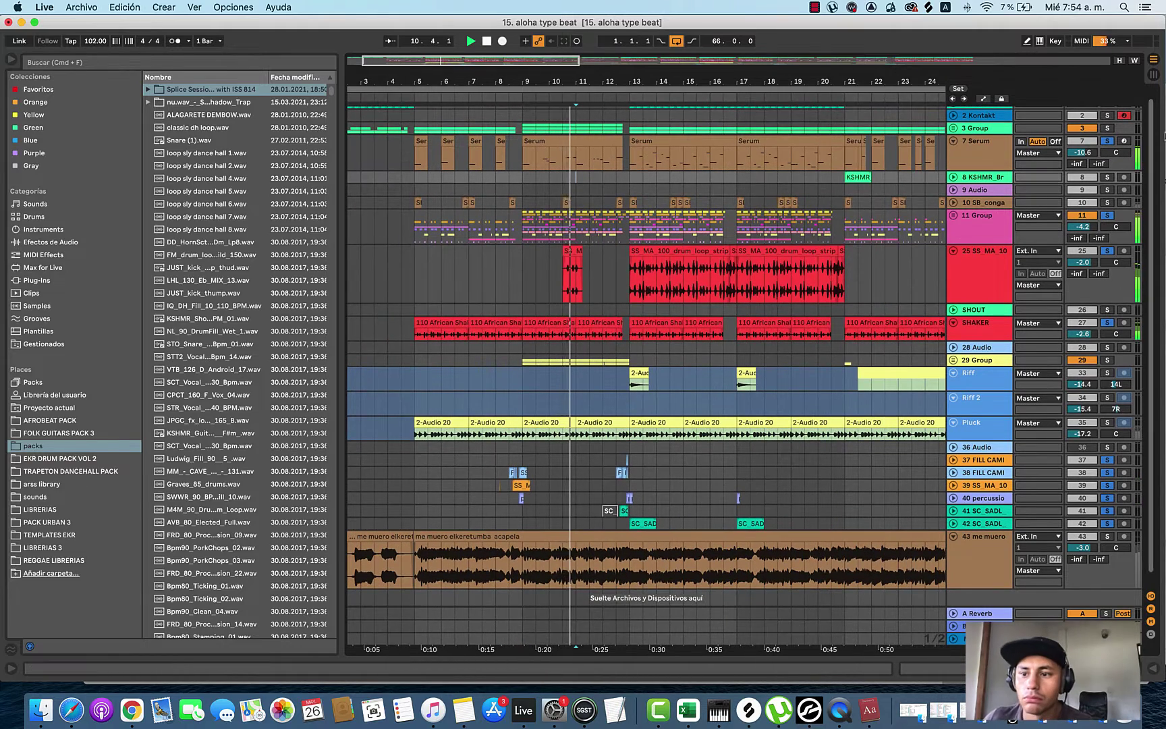
Step: Solo group 3, unfold it to examine its Serum tracks, and fold it again during playback
{"action": "left_click", "coordinate": [952, 128]}
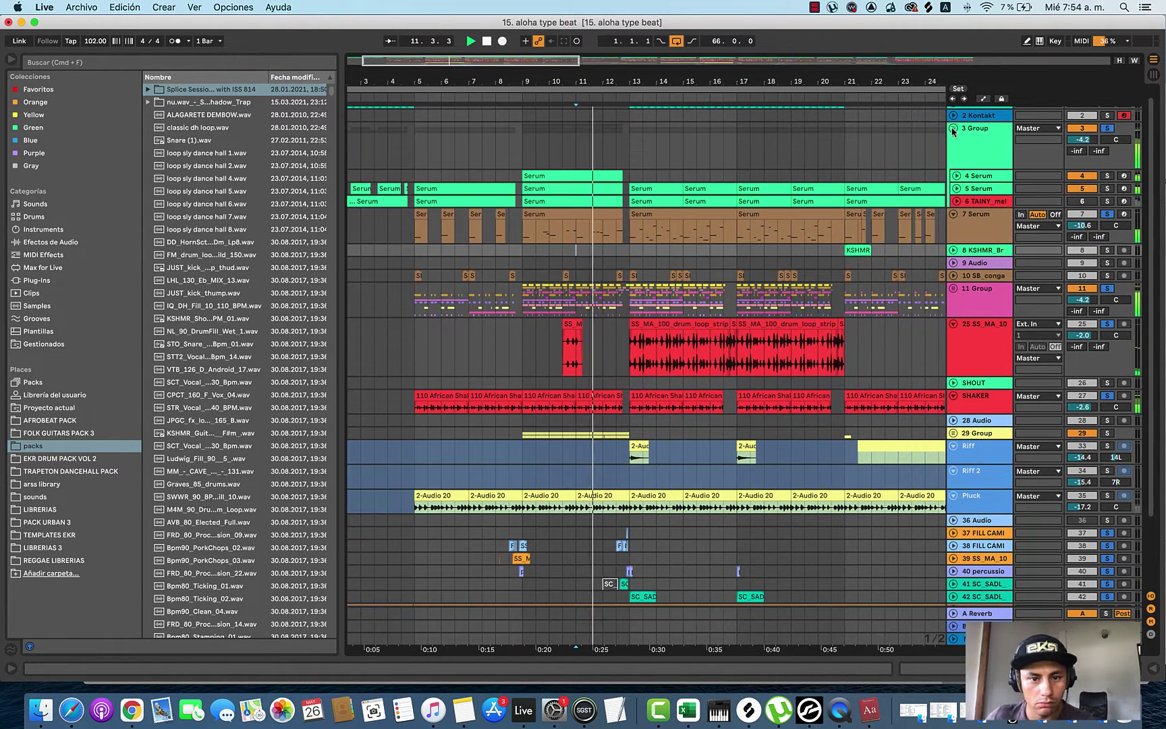
{"action": "left_click", "coordinate": [952, 128]}
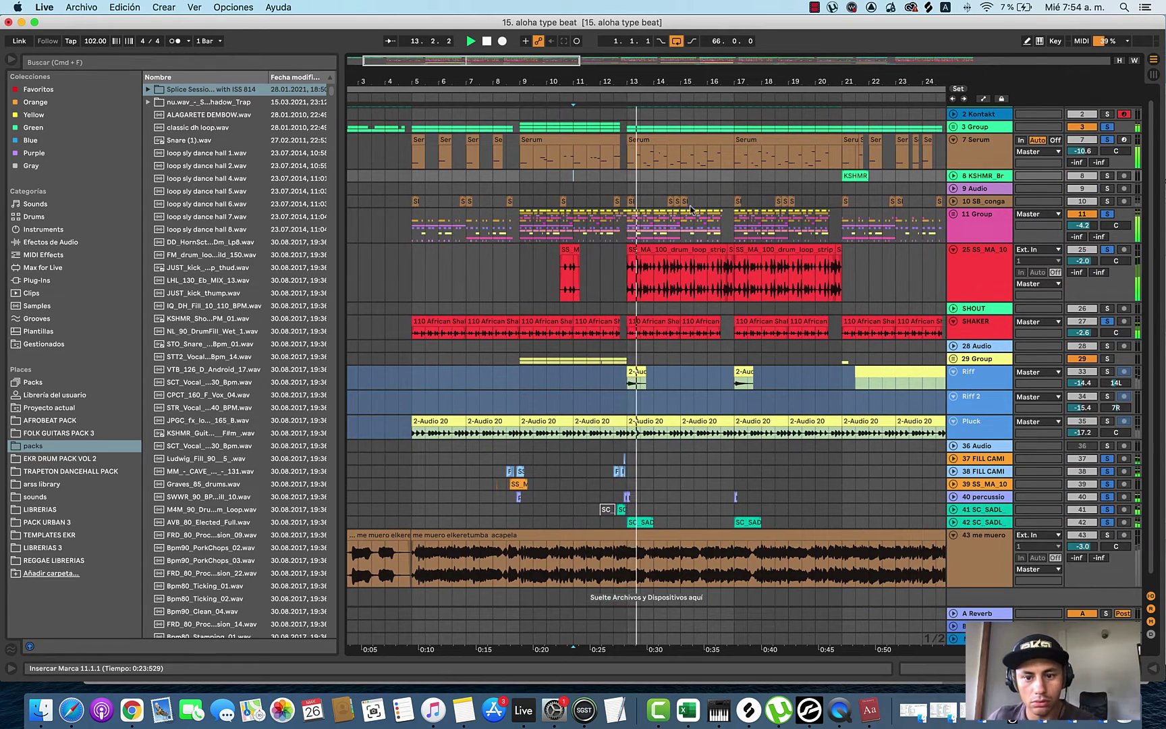
{"action": "scroll", "coordinate": [678, 211], "scroll_direction": "up", "scroll_amount": 3}
{"action": "scroll", "coordinate": [674, 210], "scroll_direction": "down", "scroll_amount": 3}
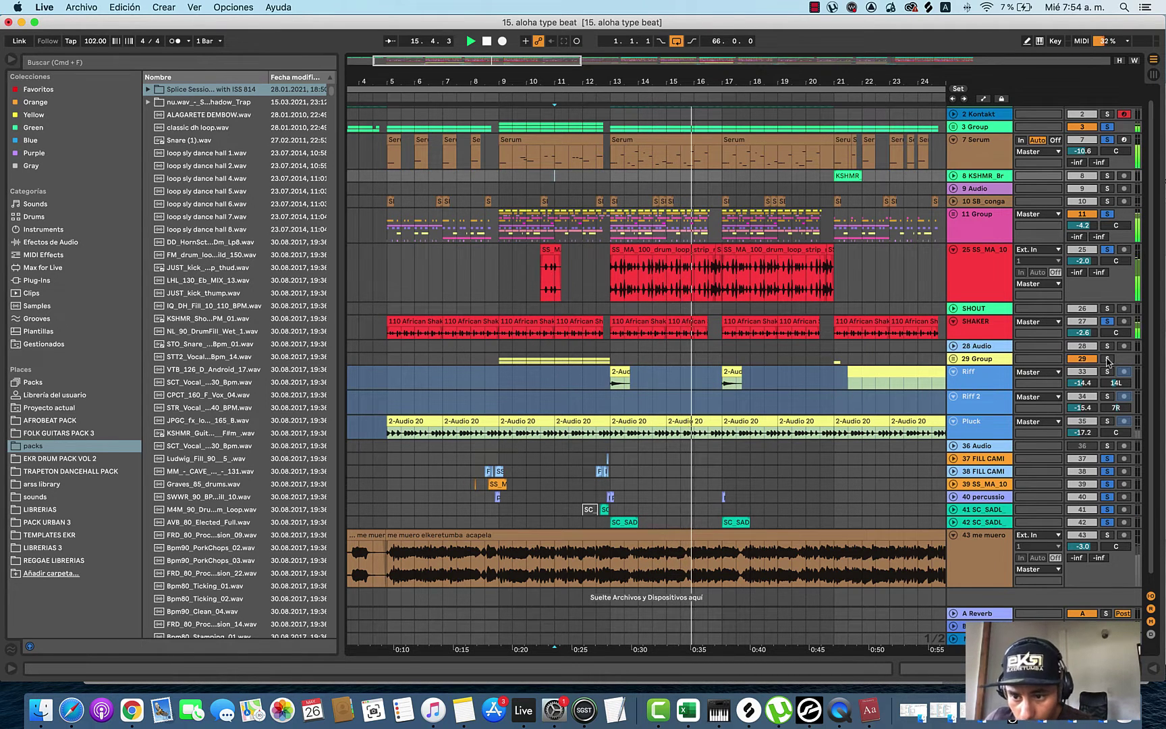
Step: Play from bar 9 with group 29 soloed and unfolded, and add the Pluck track to the solo
{"action": "left_click", "coordinate": [502, 350]}
{"action": "key", "text": "space"}
{"action": "left_click", "coordinate": [952, 360]}
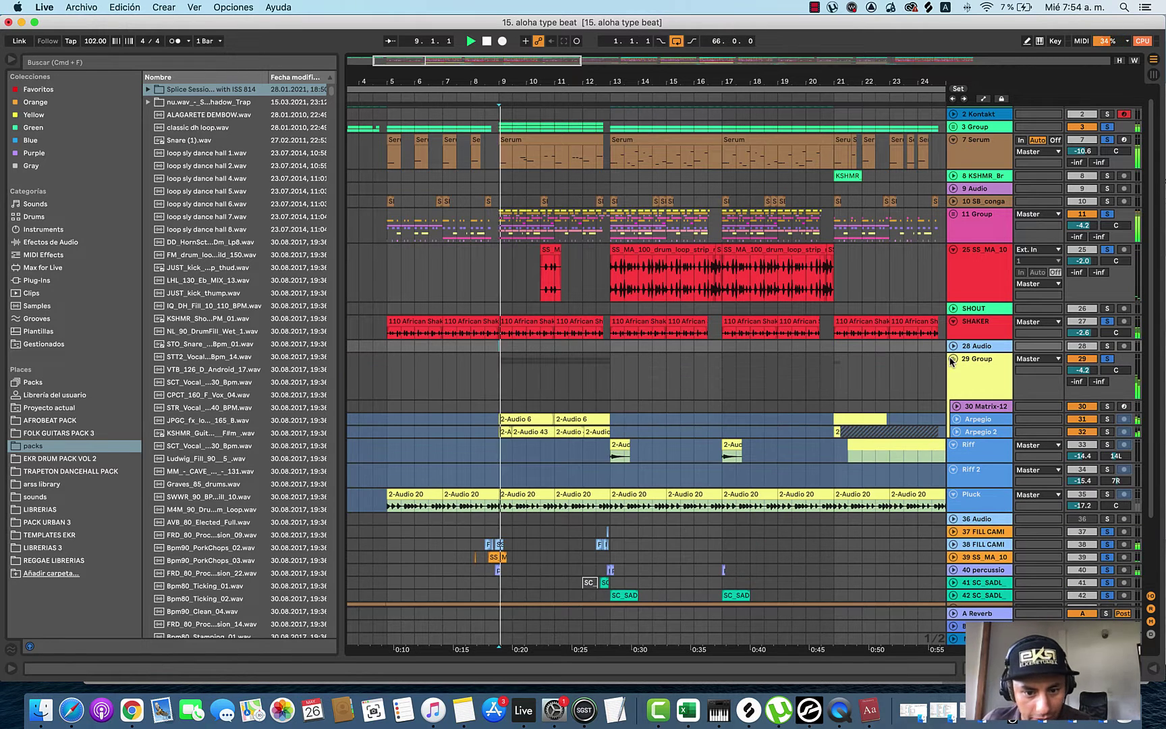
{"action": "left_click", "coordinate": [1104, 494]}
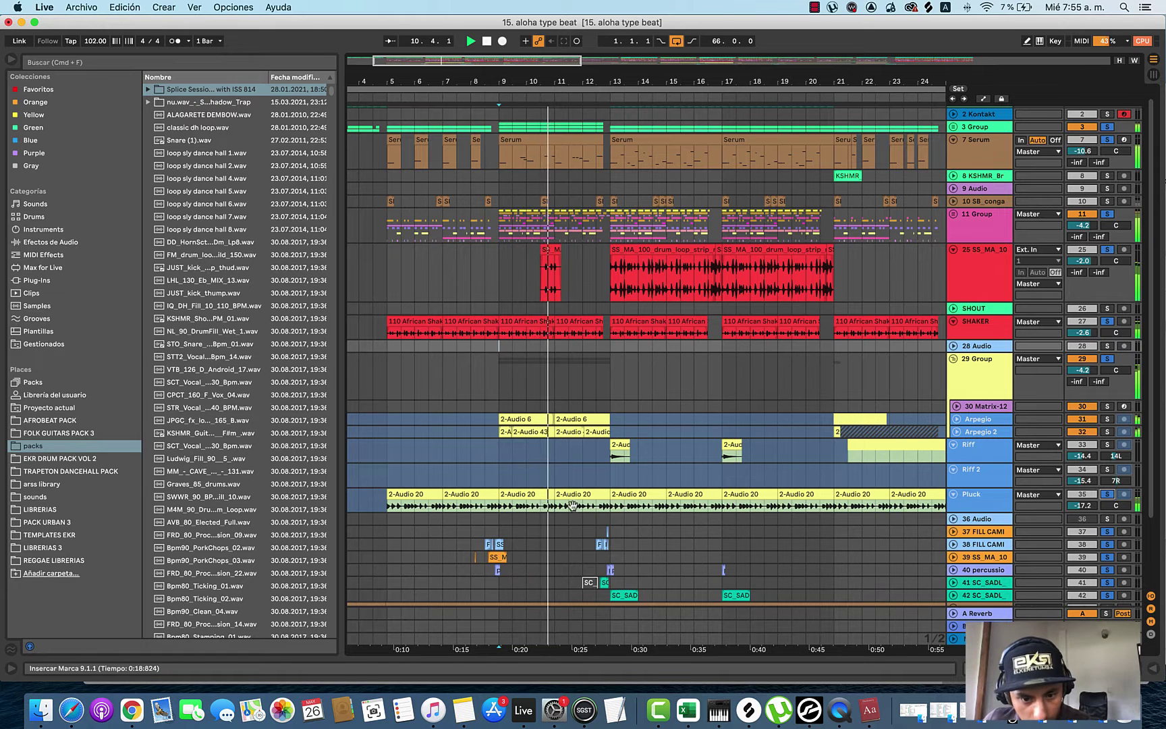
Step: Deactivate the two Pluck clips between bars 9 and 13 while the section plays
{"action": "left_click", "coordinate": [530, 495]}
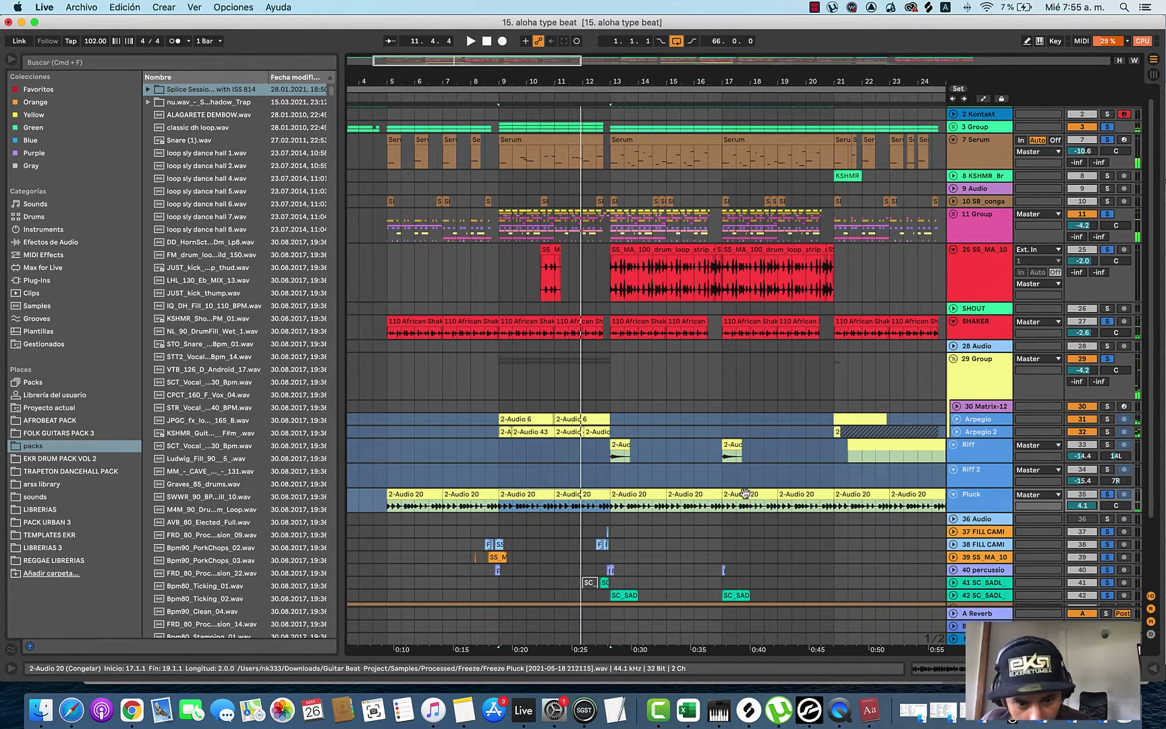
{"action": "key", "text": "space"}
{"action": "scroll", "coordinate": [505, 494], "scroll_direction": "up", "scroll_amount": 4}
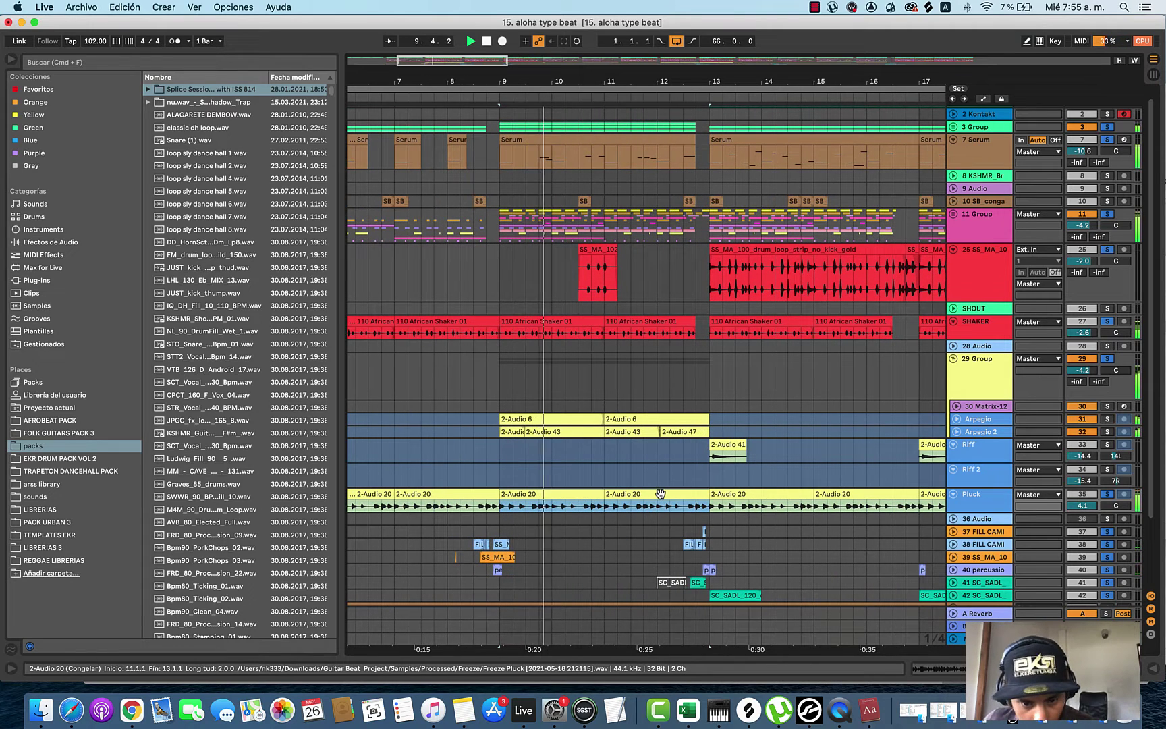
{"action": "scroll", "coordinate": [660, 495], "scroll_direction": "down", "scroll_amount": 2}
{"action": "scroll", "coordinate": [660, 494], "scroll_direction": "down", "scroll_amount": 1}
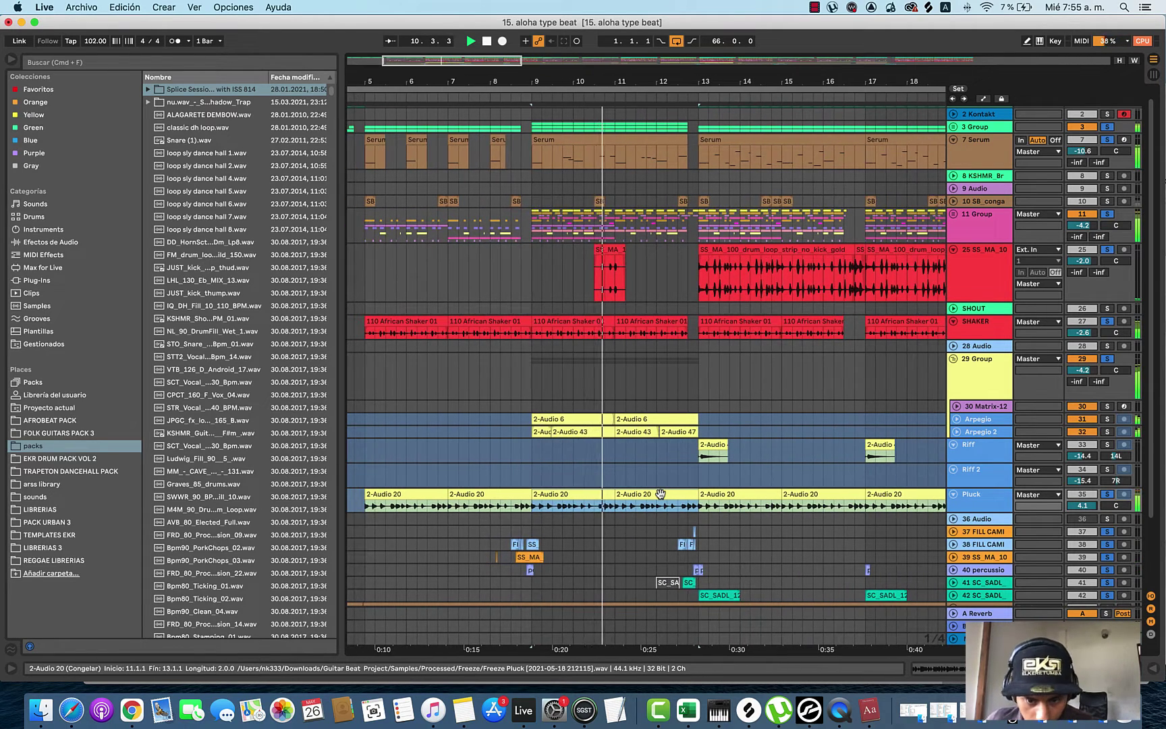
{"action": "key", "text": "0"}
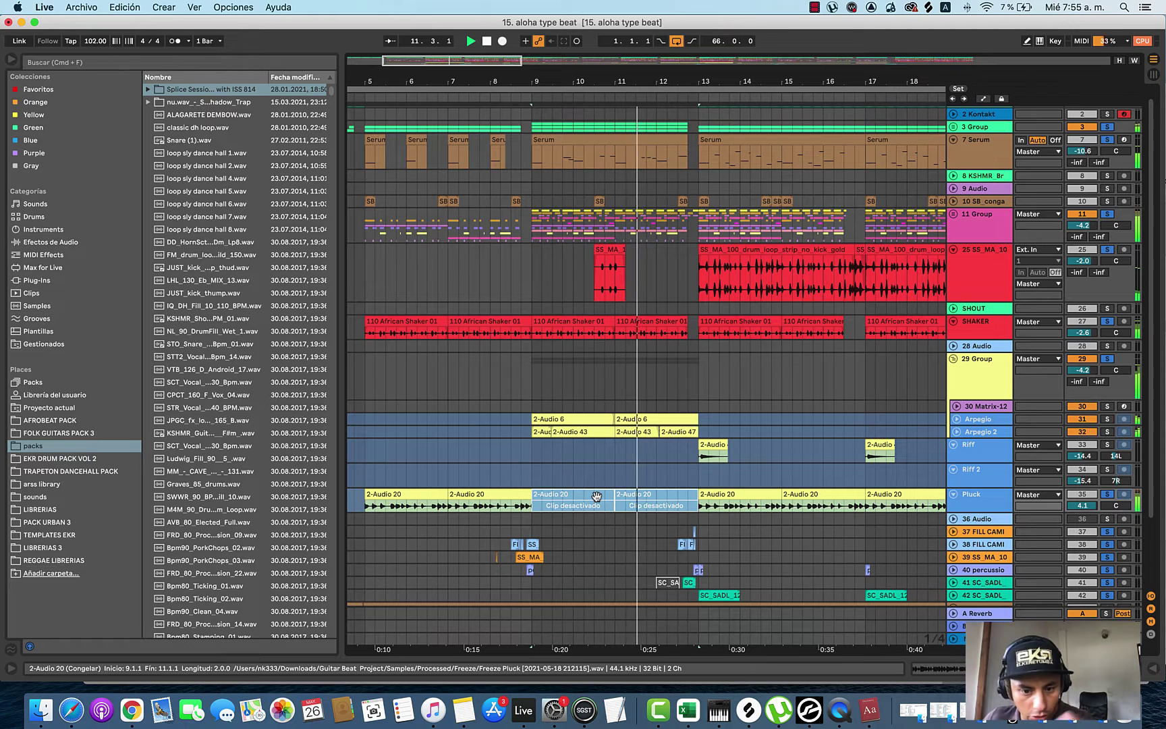
Step: Set the Pluck track's volume to -8.4 dB and stop playback
{"action": "mouse_move", "coordinate": [1081, 506]}
{"action": "left_mouse_down"}
{"action": "mouse_move", "coordinate": [1081, 526]}
{"action": "mouse_move", "coordinate": [1074, 513]}
{"action": "left_mouse_up"}
{"action": "key", "text": "space"}
{"action": "left_click", "coordinate": [670, 387]}
Step: Unfold the first Kontakt track, set its volume to -4.0 dB, and add it to the solo
{"action": "scroll", "coordinate": [672, 391], "scroll_direction": "up", "scroll_amount": 3}
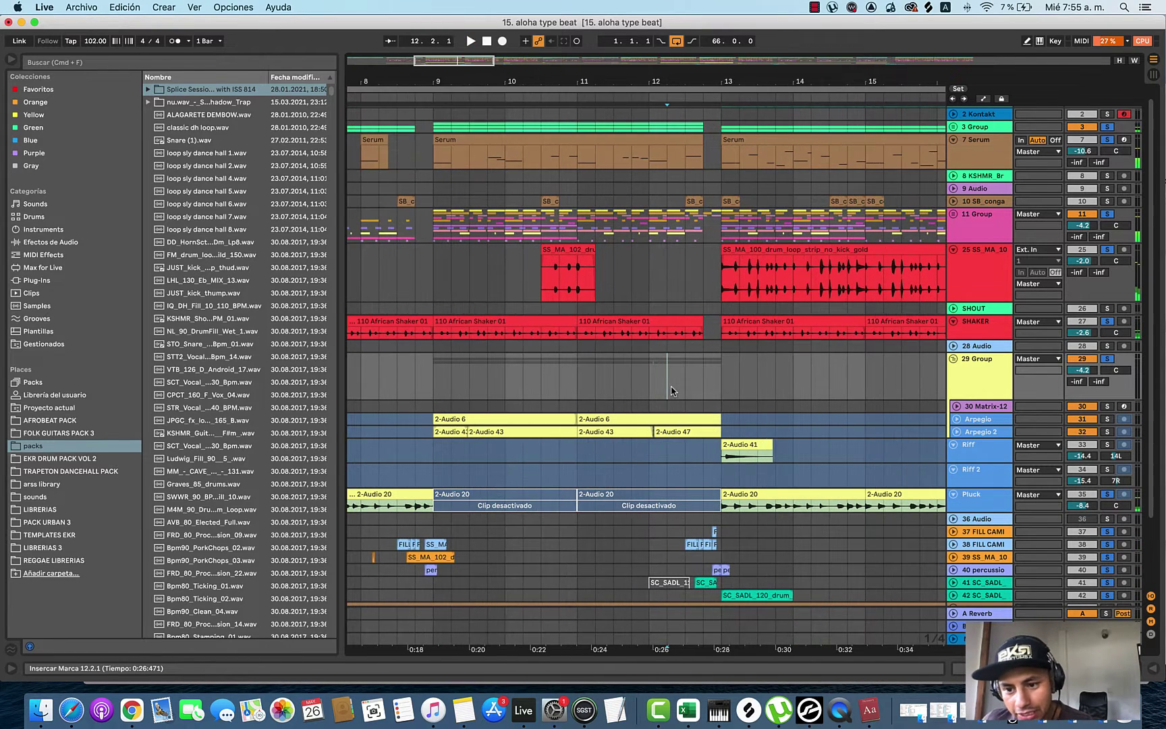
{"action": "scroll", "coordinate": [675, 391], "scroll_direction": "right", "scroll_amount": 3}
{"action": "scroll", "coordinate": [666, 386], "scroll_direction": "down", "scroll_amount": 5}
{"action": "scroll", "coordinate": [647, 393], "scroll_direction": "up", "scroll_amount": 1}
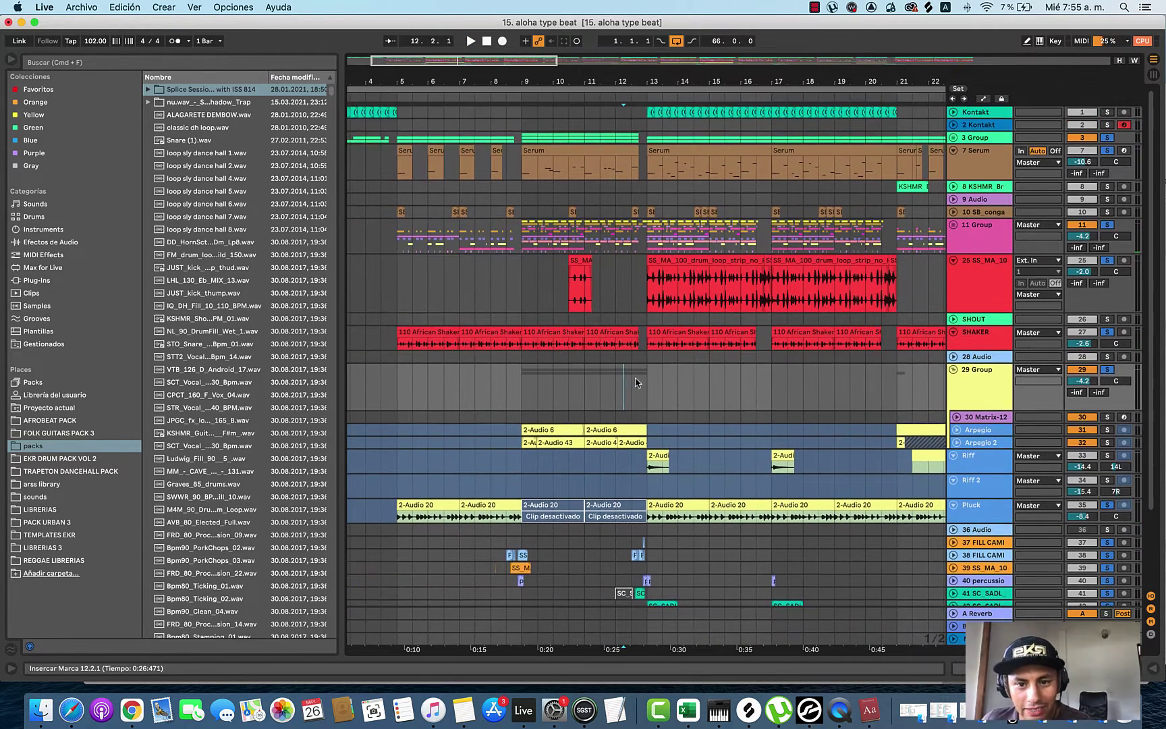
{"action": "left_click", "coordinate": [960, 114]}
{"action": "left_click_drag", "start_coordinate": [1081, 124], "coordinate": [1081, 122]}
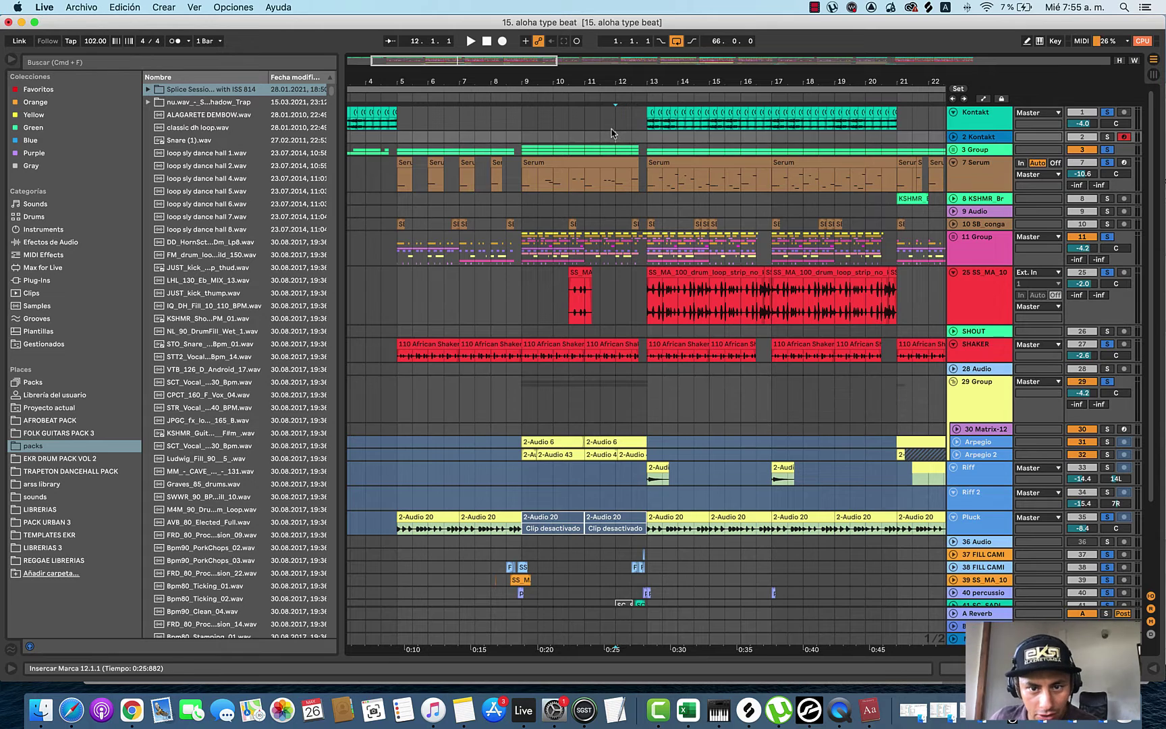
Step: Add the acapella track to the solo and play from bar 11
{"action": "scroll", "coordinate": [651, 139], "scroll_direction": "down", "scroll_amount": 5}
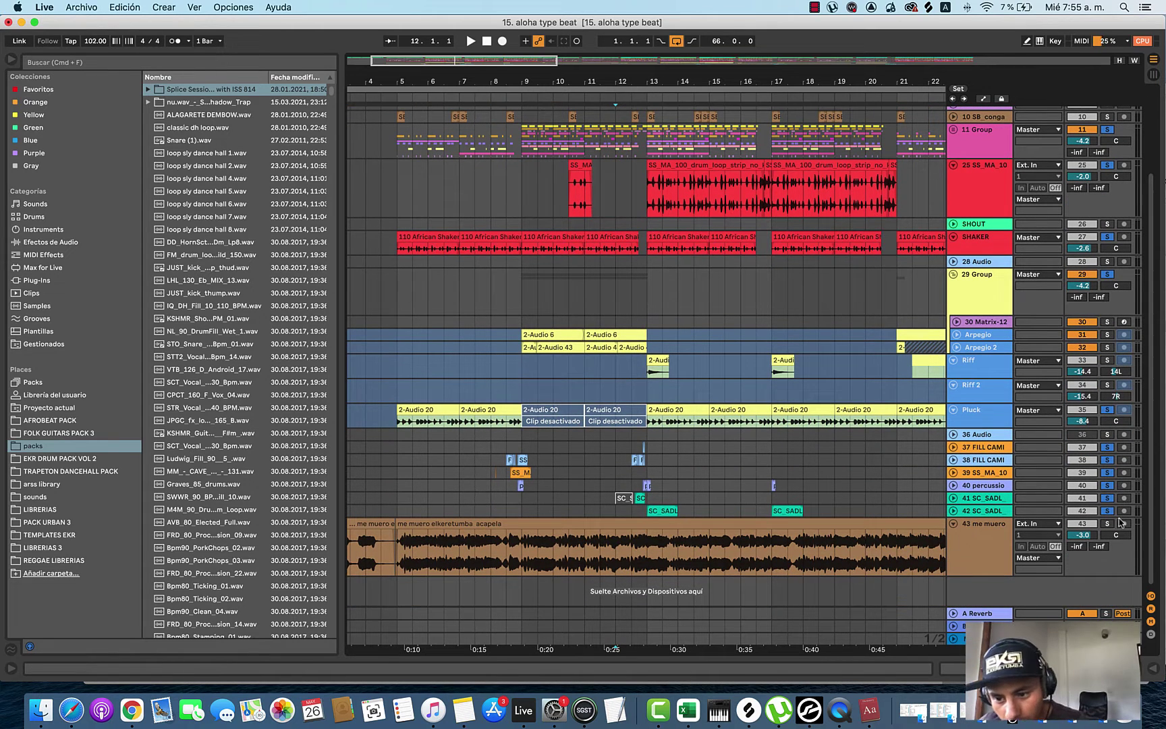
{"action": "key", "text": "space"}
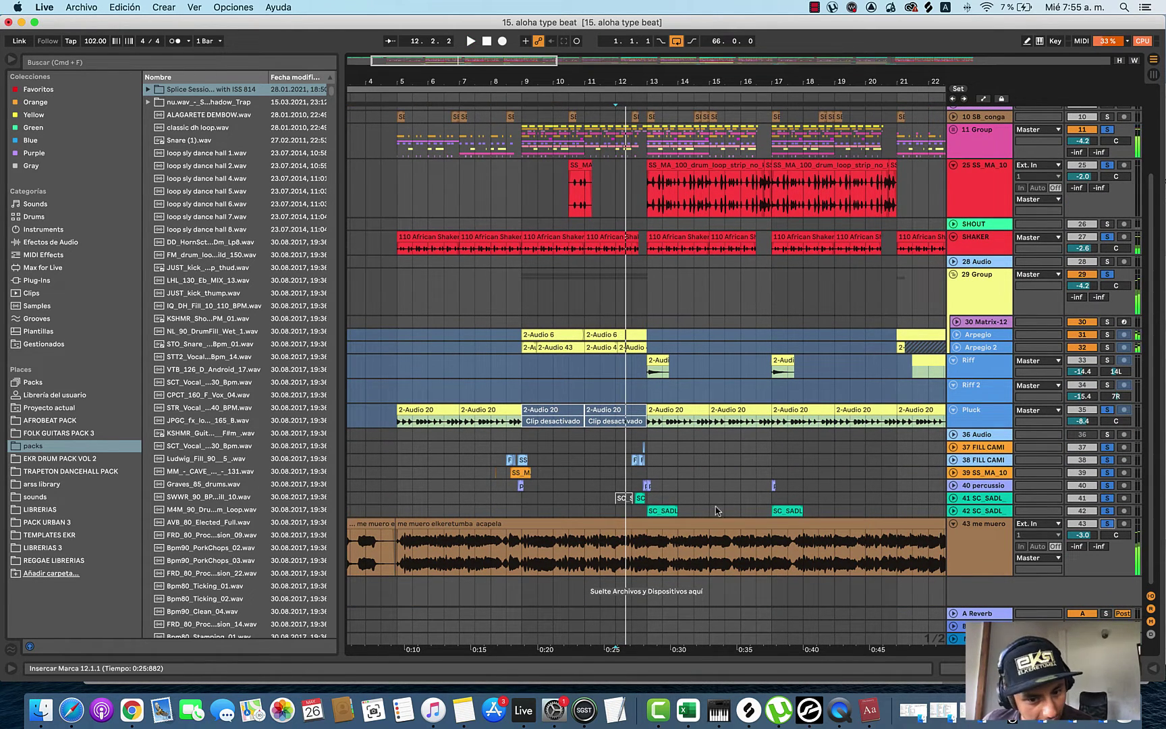
{"action": "left_click", "coordinate": [584, 464]}
{"action": "key", "text": "space"}
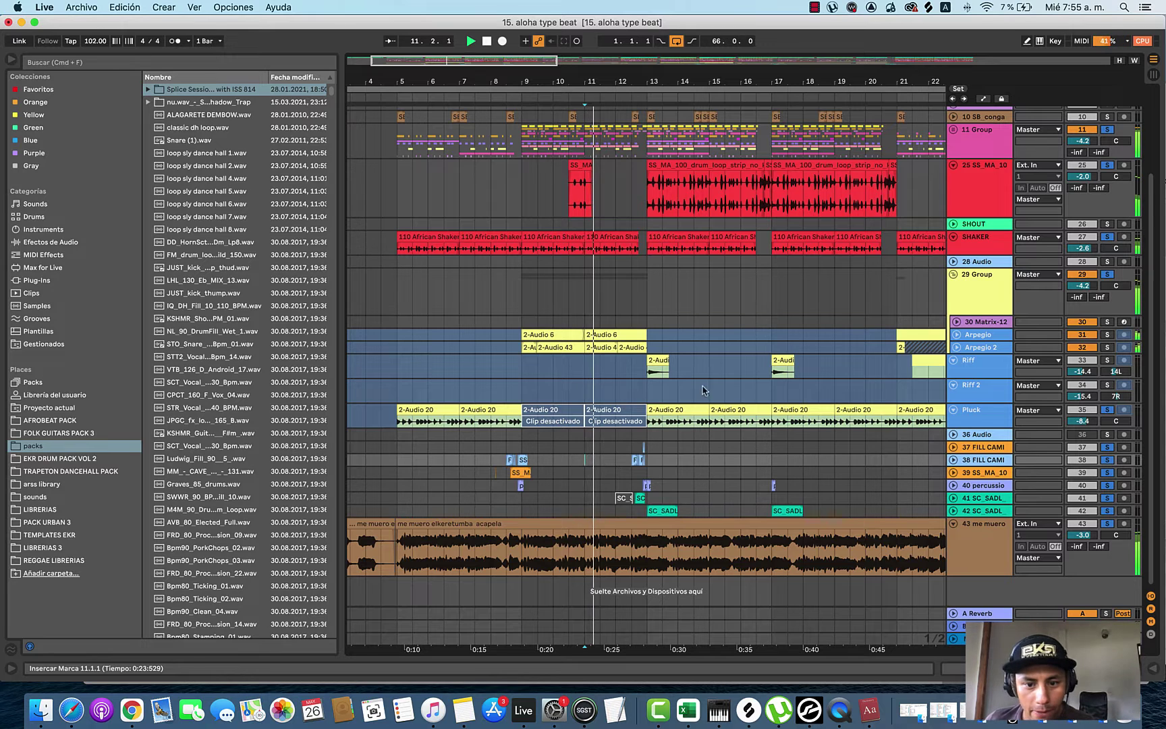
Step: Add the Riff and Riff 2 tracks to the soloed tracks during playback
{"action": "left_click", "coordinate": [1108, 361]}
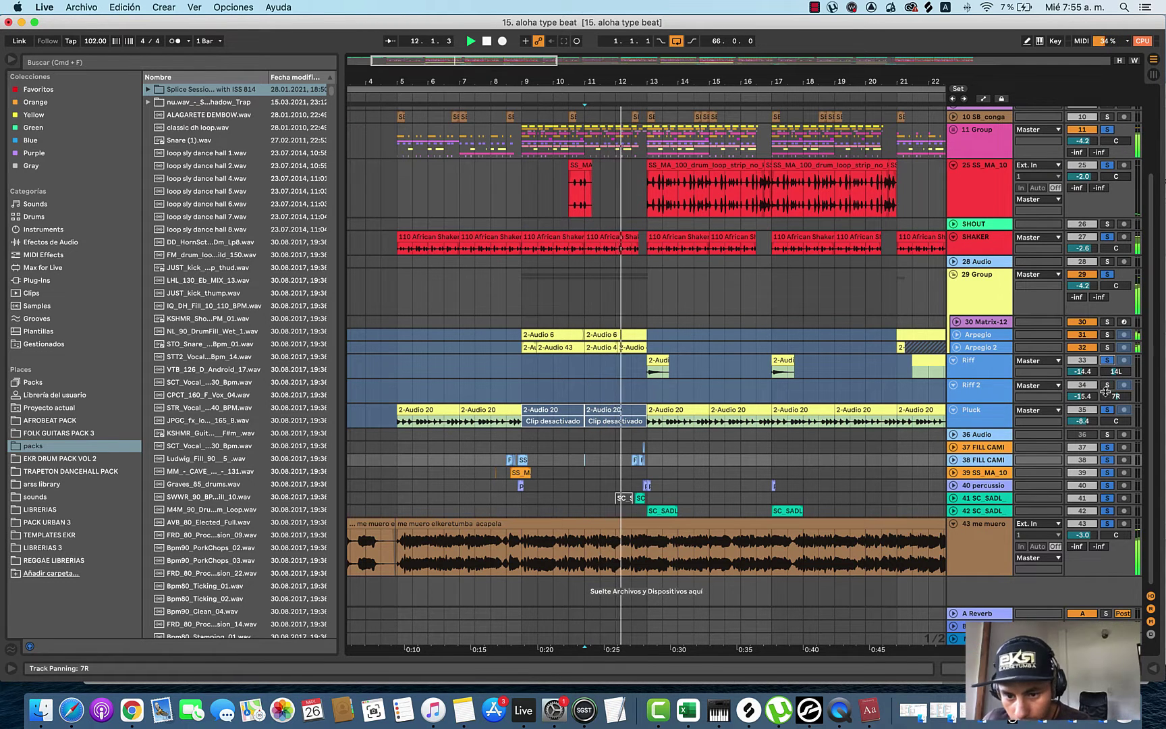
{"action": "left_click", "coordinate": [1108, 386]}
{"action": "left_click", "coordinate": [994, 288]}
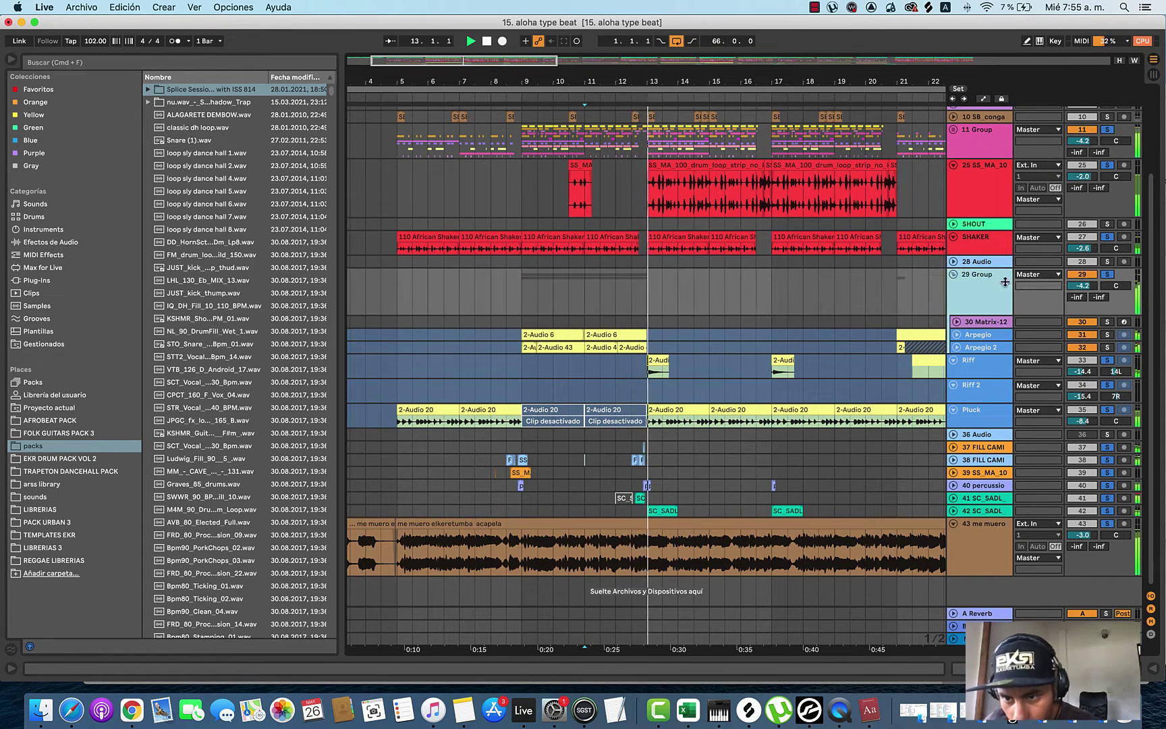
{"action": "scroll", "coordinate": [725, 343], "scroll_direction": "right", "scroll_amount": 1}
{"action": "scroll", "coordinate": [725, 343], "scroll_direction": "right", "scroll_amount": 2}
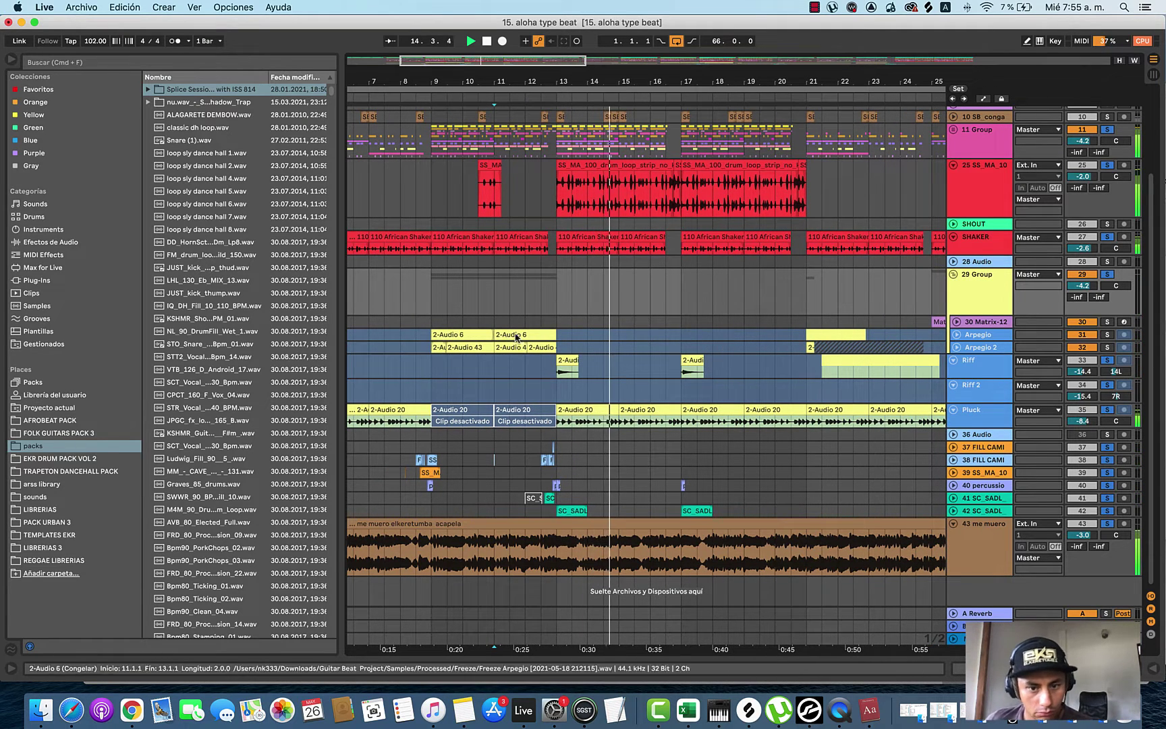
Step: Unfold the Arpegio 2 and Arpegio tracks and restart playback from bar 10
{"action": "left_click", "coordinate": [510, 301]}
{"action": "left_click", "coordinate": [956, 347]}
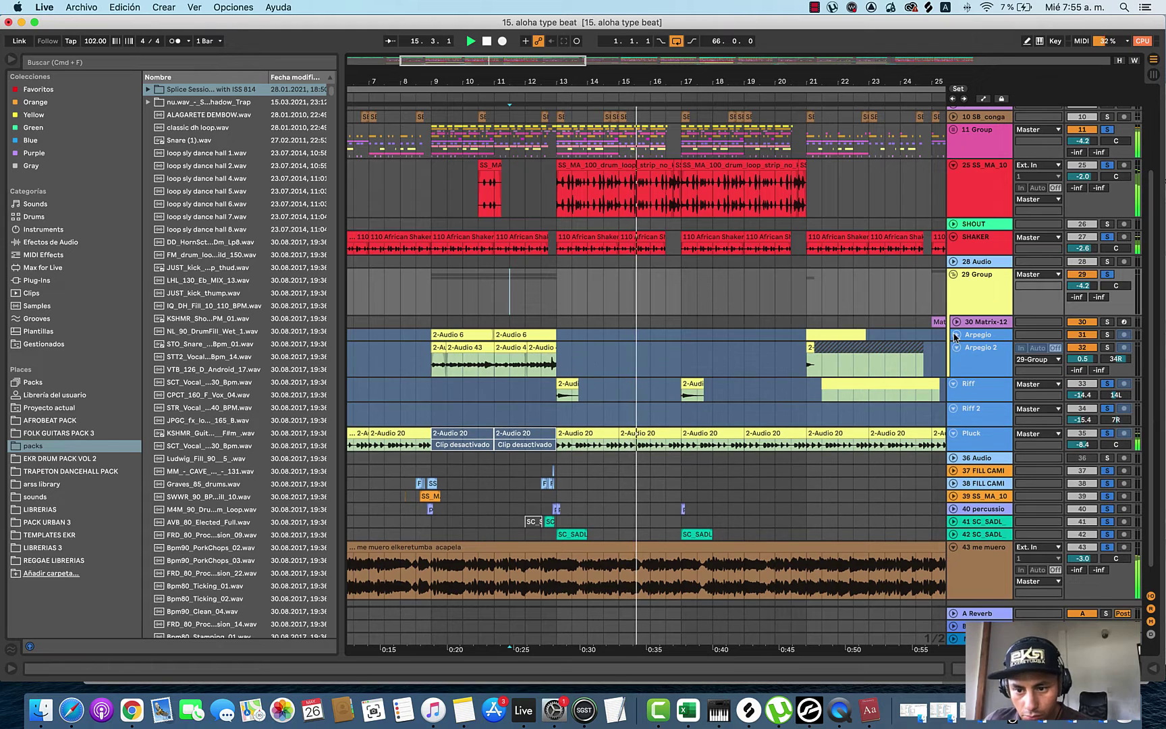
{"action": "left_click", "coordinate": [957, 335]}
{"action": "key", "text": "minus"}
{"action": "key", "text": "minus"}
{"action": "key", "text": "minus"}
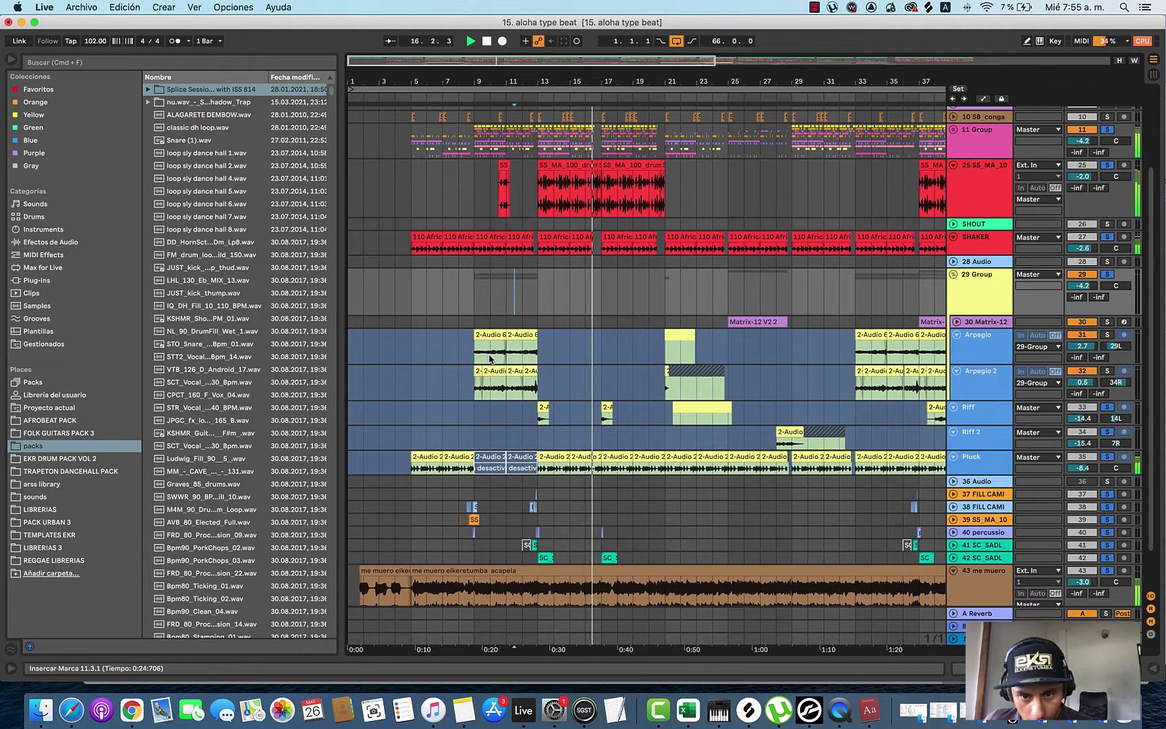
{"action": "left_click", "coordinate": [491, 290]}
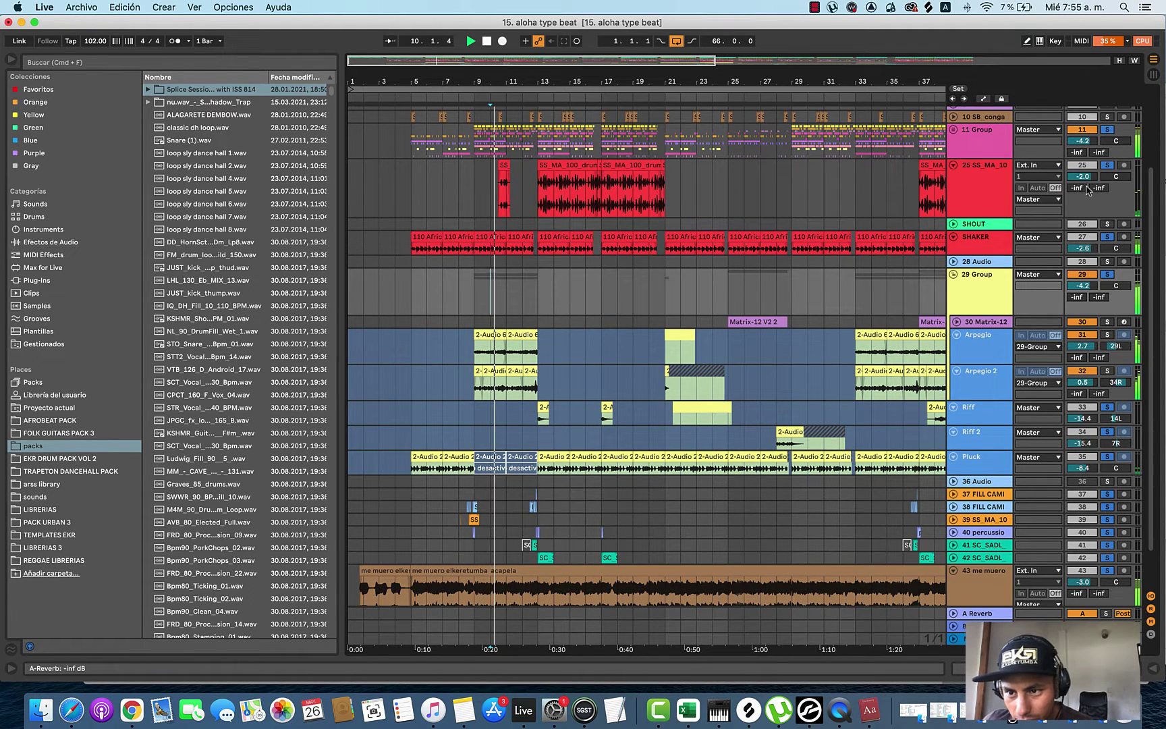
Step: Set the volume of drum loop track 25 to 0.2 dB and unfold the SB_conga track
{"action": "left_click_drag", "start_coordinate": [1082, 176], "coordinate": [1082, 171]}
{"action": "scroll", "coordinate": [569, 195], "scroll_direction": "up", "scroll_amount": 5}
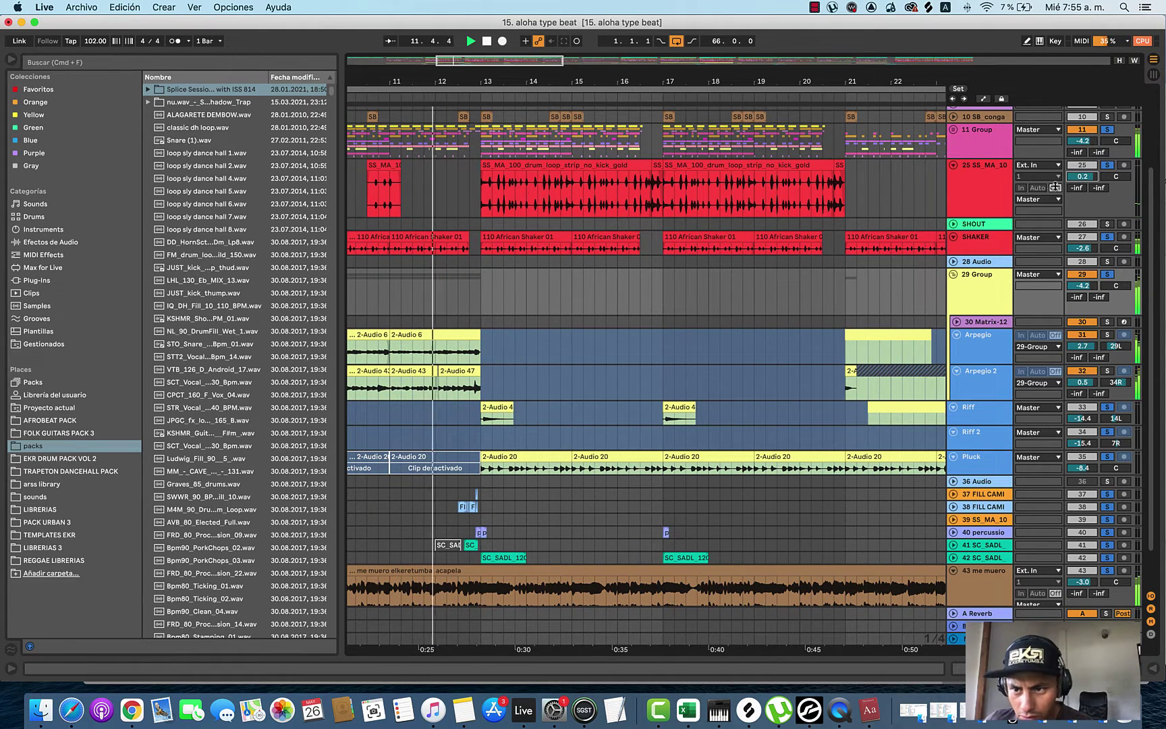
{"action": "scroll", "coordinate": [840, 158], "scroll_direction": "up", "scroll_amount": 3}
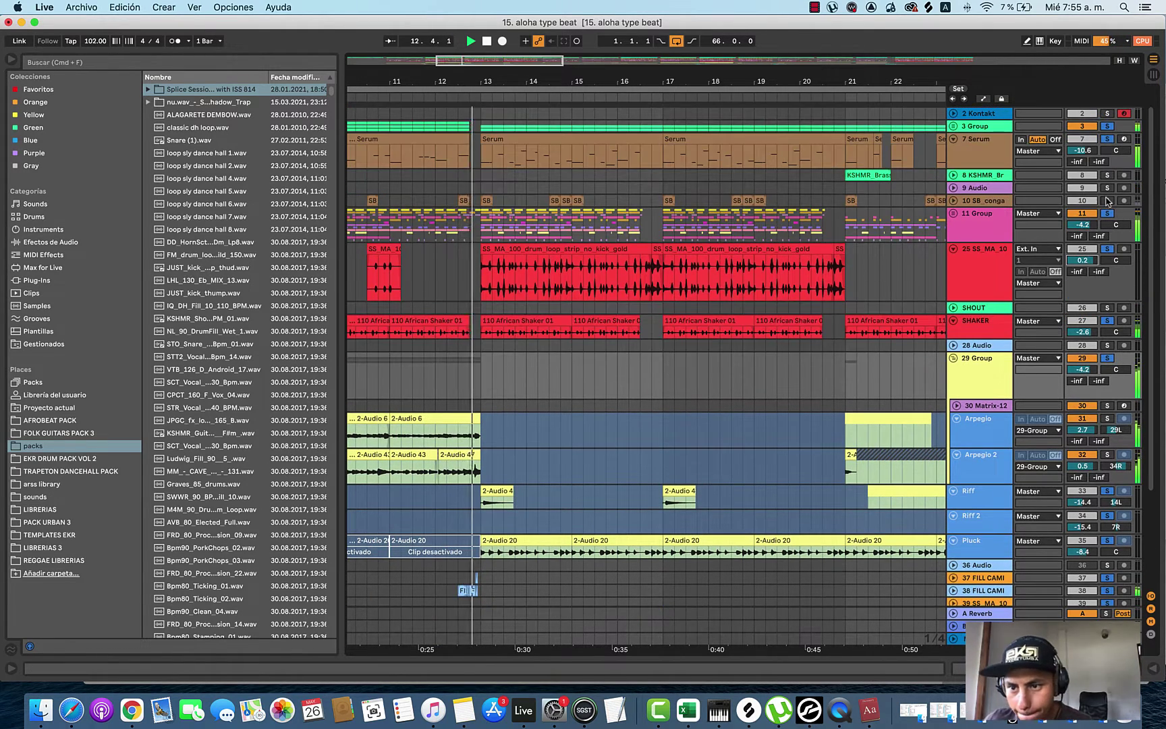
{"action": "left_click", "coordinate": [954, 201]}
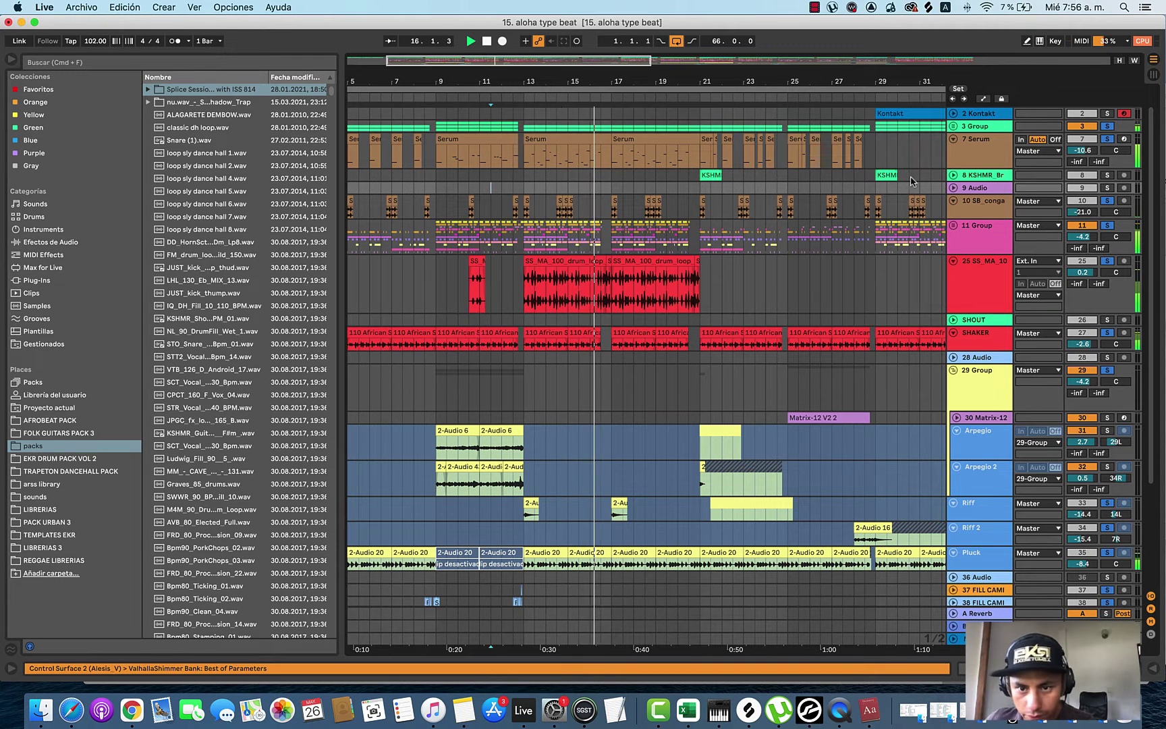
Step: Play the soloed tracks from bar 13 and check the section against the acapella
{"action": "scroll", "coordinate": [861, 488], "scroll_direction": "down", "scroll_amount": 5}
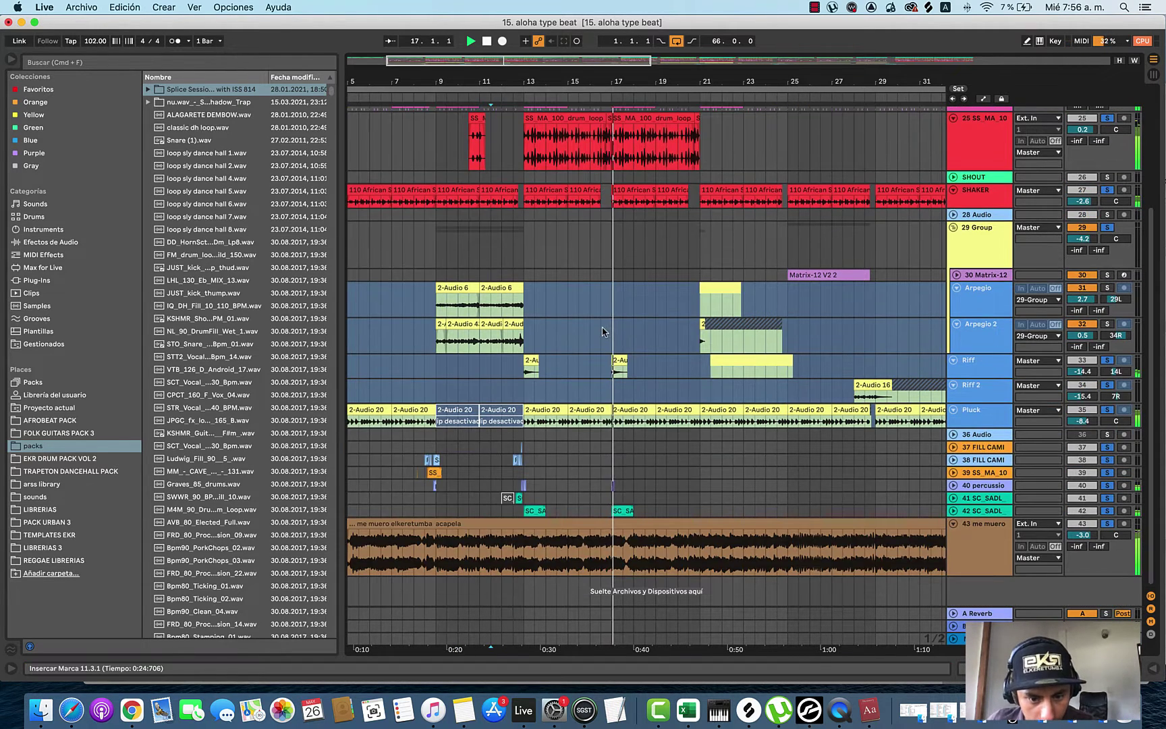
{"action": "scroll", "coordinate": [634, 456], "scroll_direction": "up", "scroll_amount": 6}
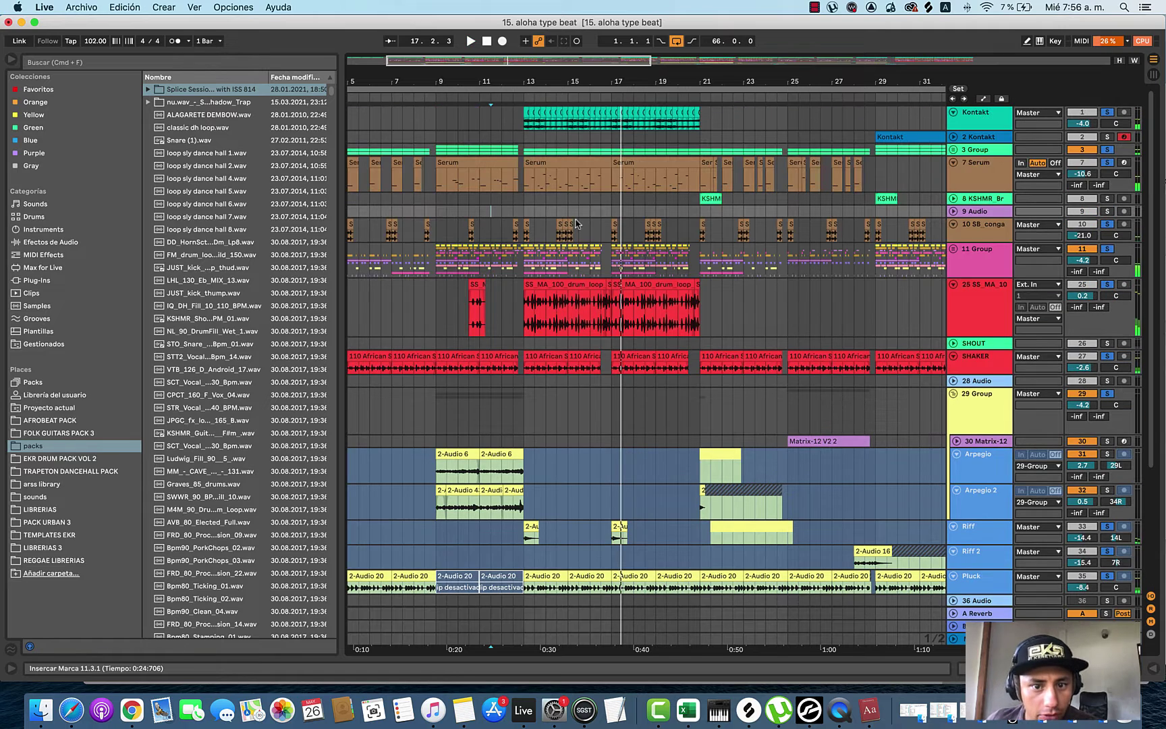
{"action": "left_click", "coordinate": [523, 297]}
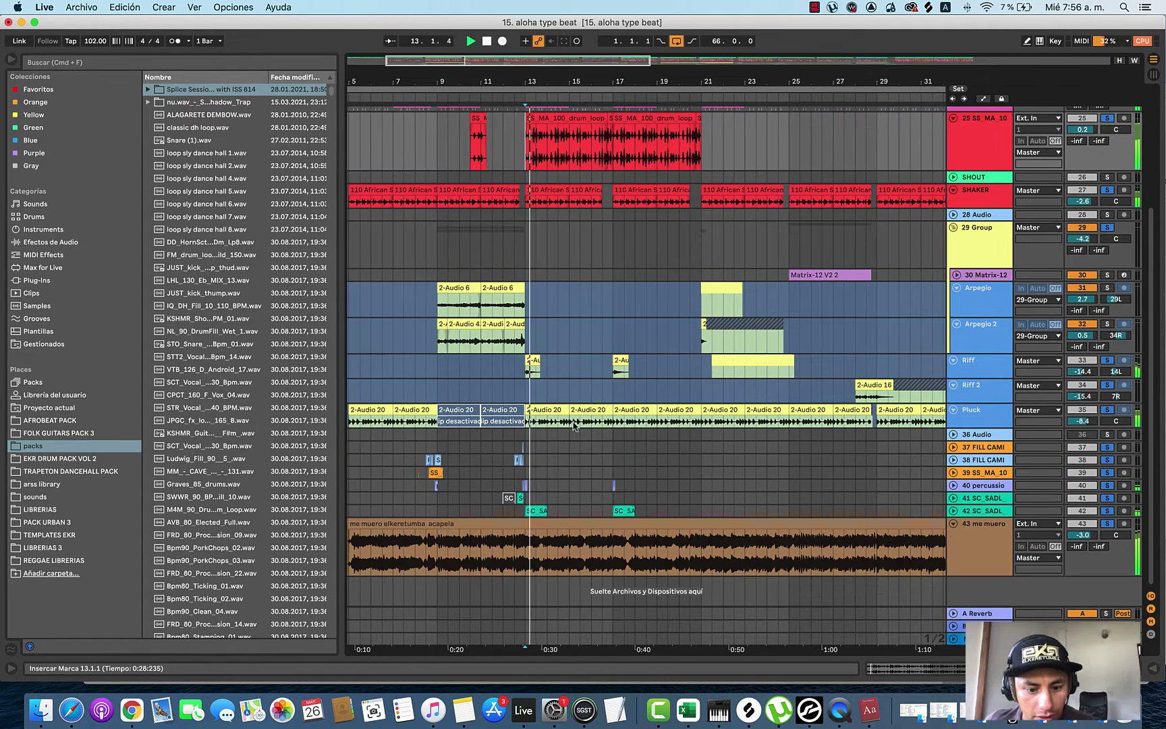
{"action": "scroll", "coordinate": [524, 297], "scroll_direction": "down", "scroll_amount": 6}
{"action": "left_click", "coordinate": [1108, 524]}
{"action": "key", "text": "space"}
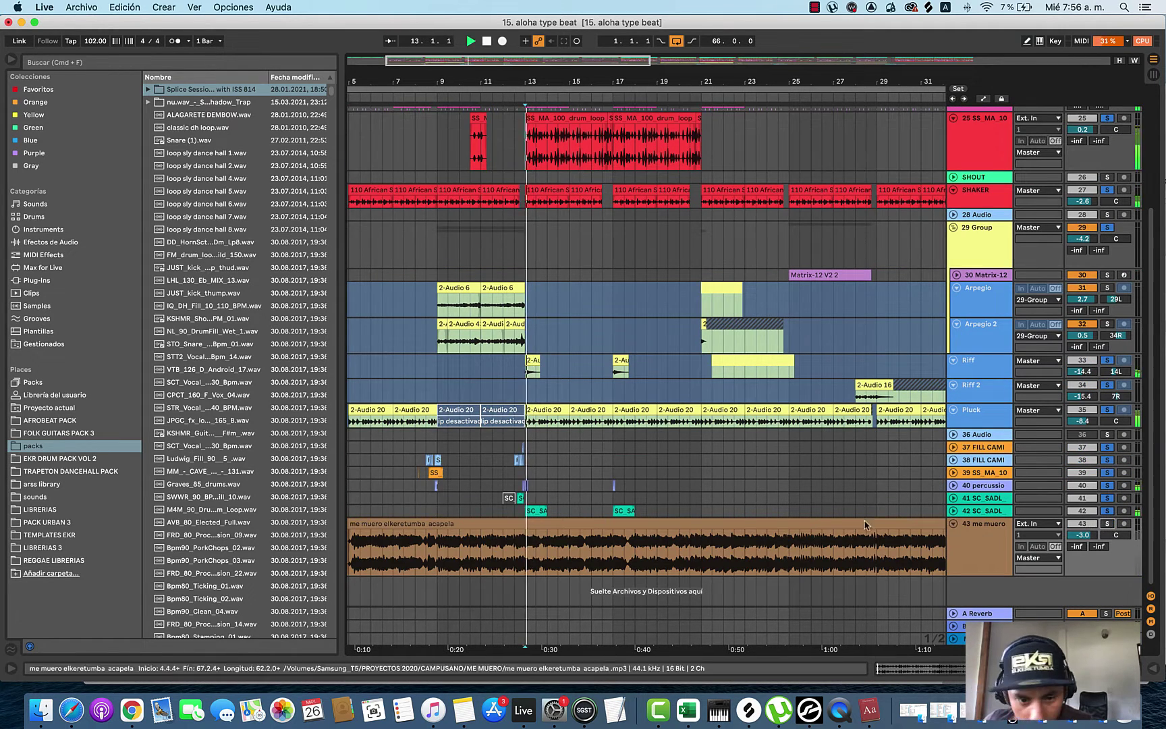
Step: Clear the track solos and play the full arrangement from bar 13
{"action": "left_click", "coordinate": [506, 484]}
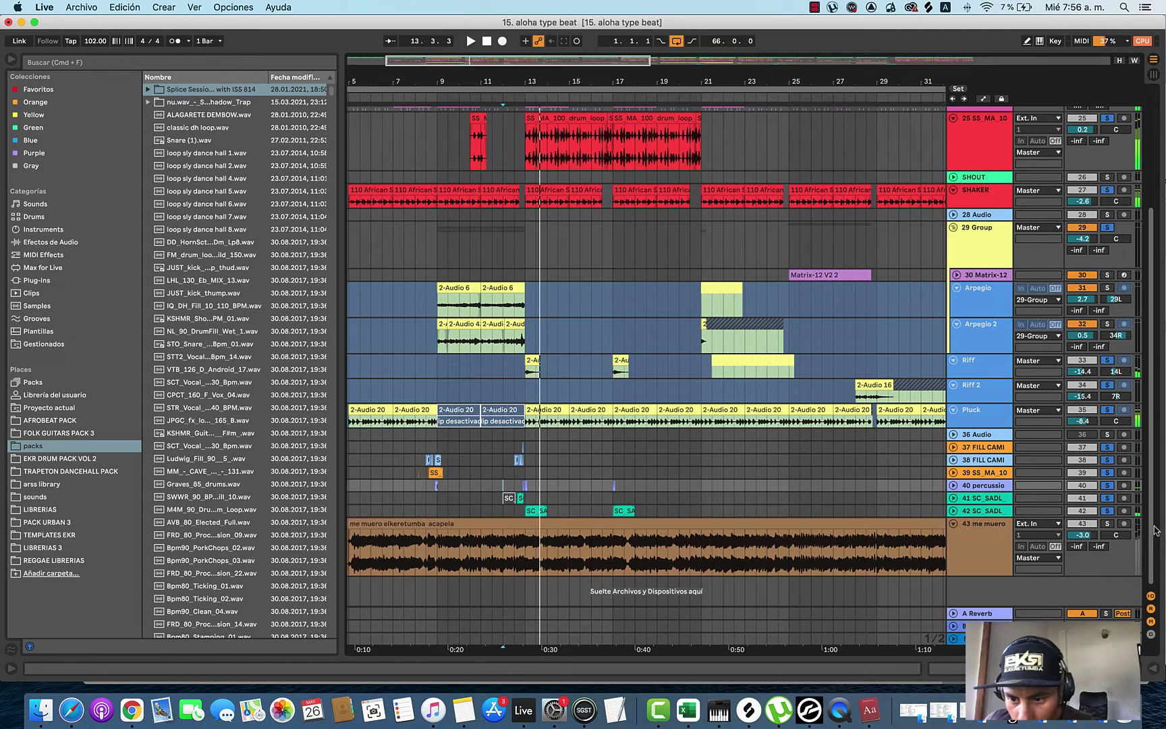
{"action": "left_click", "coordinate": [1109, 511]}
{"action": "key", "text": "space"}
{"action": "key", "text": "space"}
{"action": "left_click", "coordinate": [526, 434]}
{"action": "key", "text": "space"}
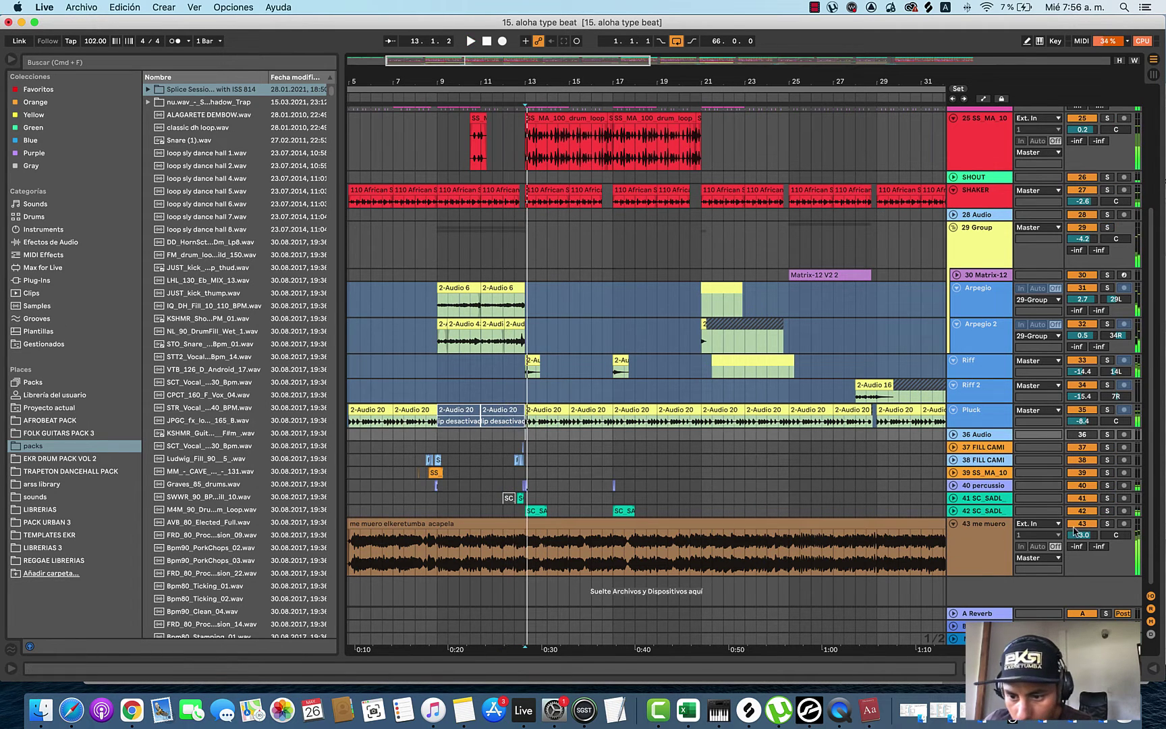
Step: Unfold the Matrix-12 track and audition its bar 25 clip in solo, then without solo
{"action": "scroll", "coordinate": [351, 347], "scroll_direction": "up", "scroll_amount": 5}
{"action": "scroll", "coordinate": [794, 348], "scroll_direction": "down", "scroll_amount": 2}
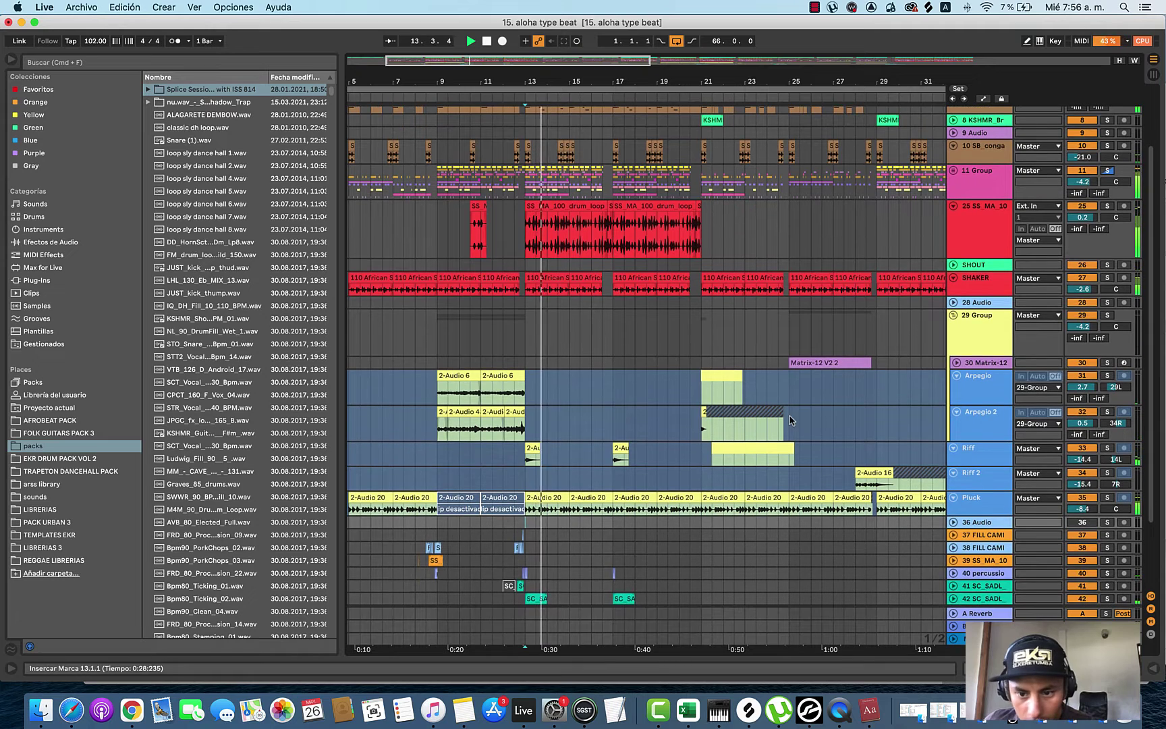
{"action": "left_click", "coordinate": [833, 363]}
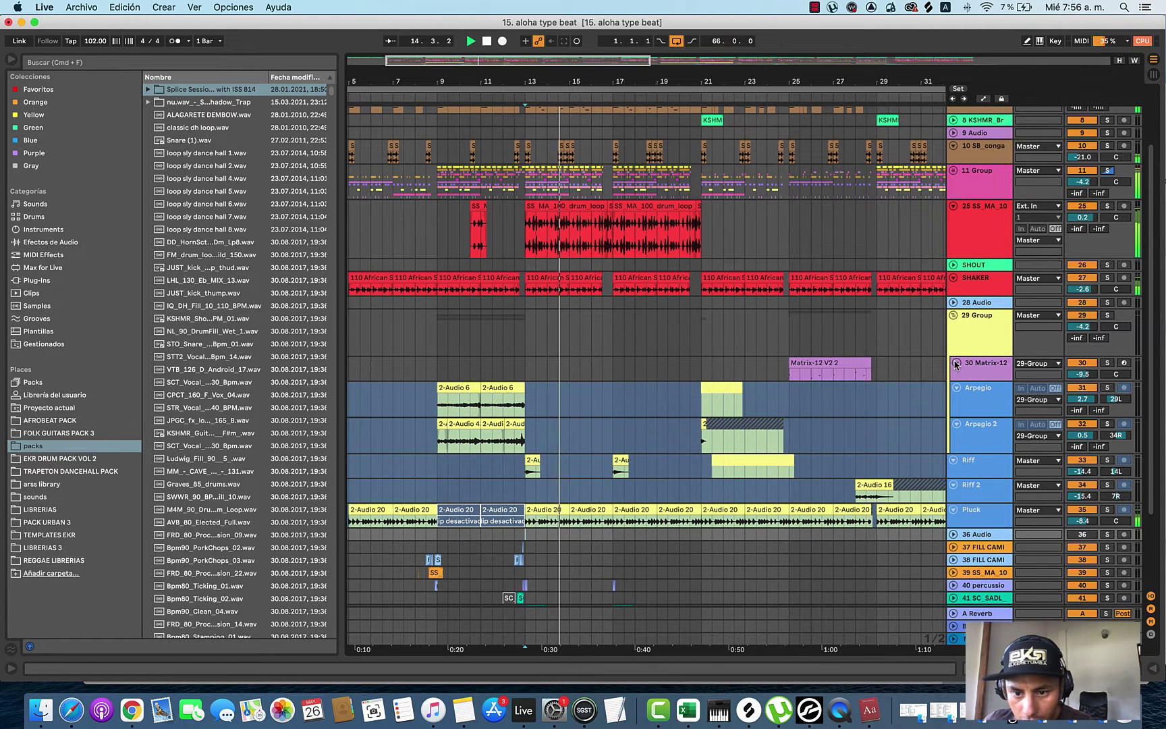
{"action": "left_click", "coordinate": [1107, 363]}
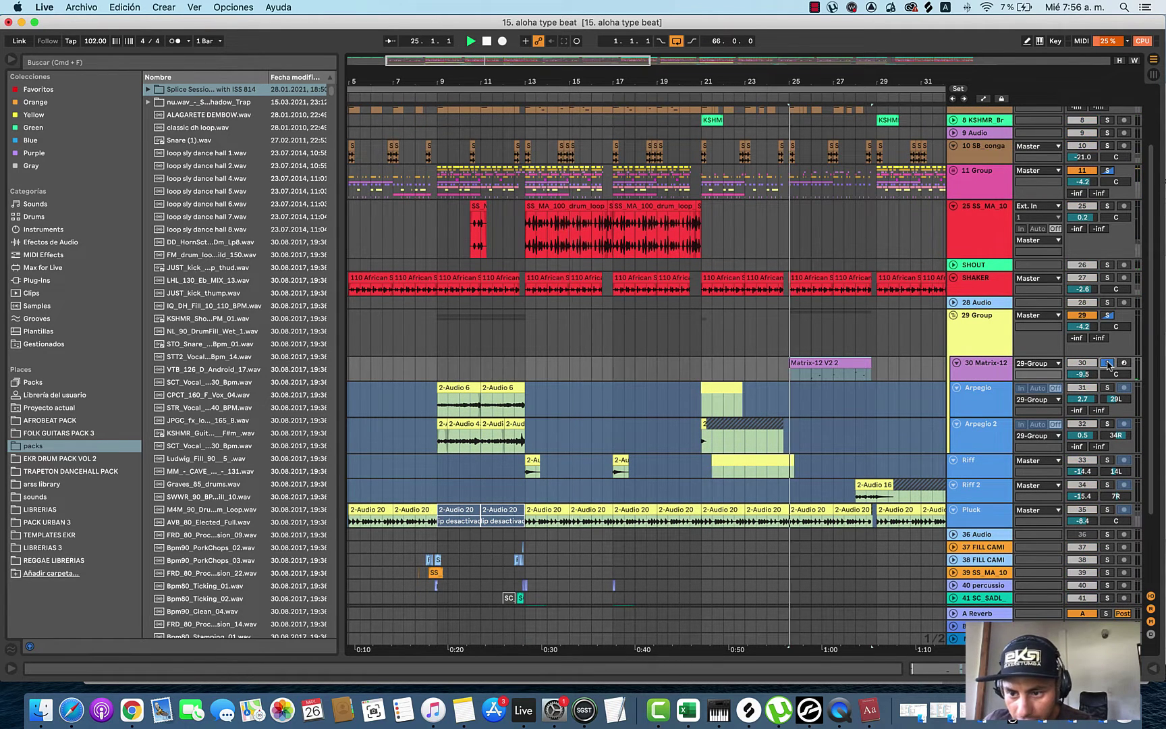
{"action": "key", "text": "space"}
{"action": "key", "text": "space"}
{"action": "left_click", "coordinate": [1107, 363]}
{"action": "key", "text": "space"}
Step: Copy the Matrix-12 V2 2 clip from bar 25 to bar 13 and set its track volume to -8.0 dB during playback
{"action": "right_click", "coordinate": [837, 363]}
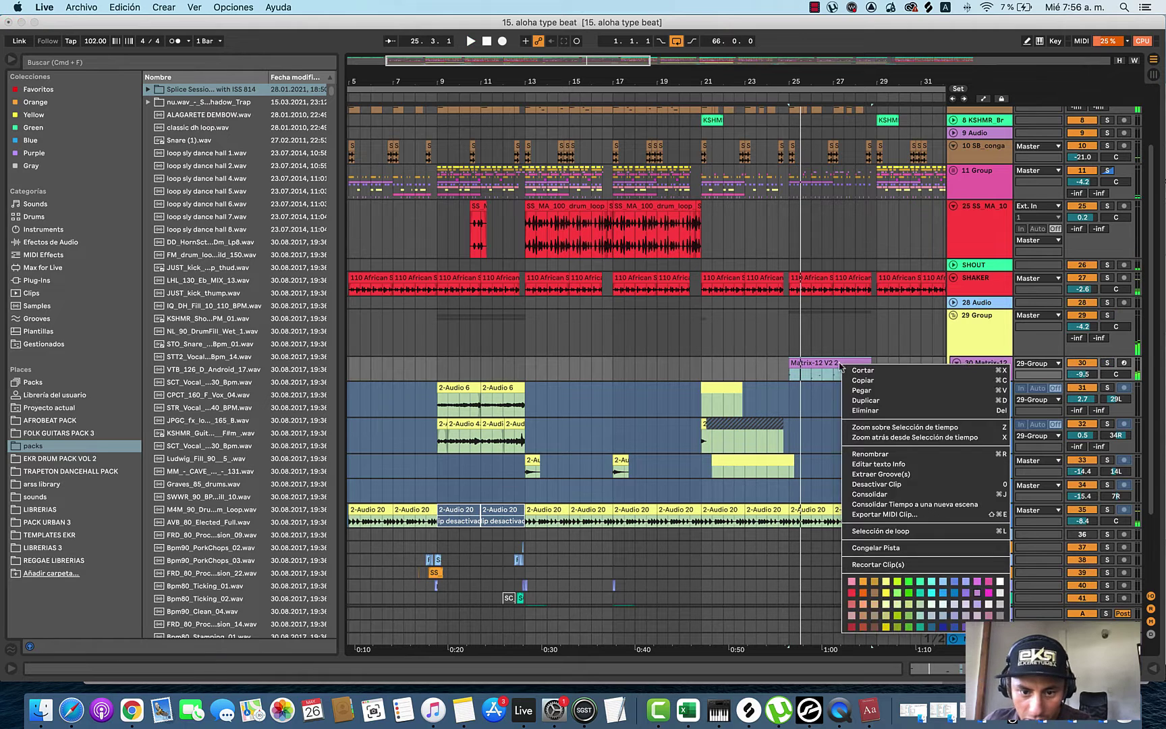
{"action": "left_click", "coordinate": [852, 382]}
{"action": "left_click", "coordinate": [537, 372]}
{"action": "key", "text": "cmd+v"}
{"action": "key", "text": "space"}
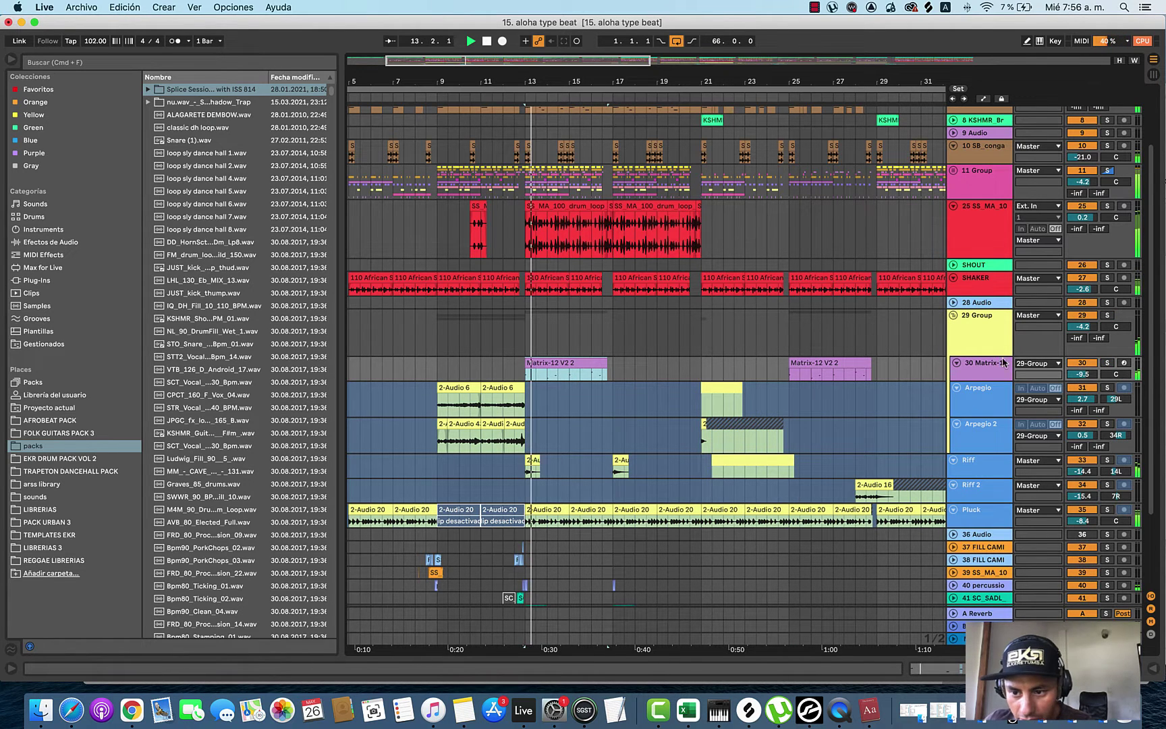
{"action": "left_click_drag", "start_coordinate": [1081, 374], "coordinate": [1082, 373]}
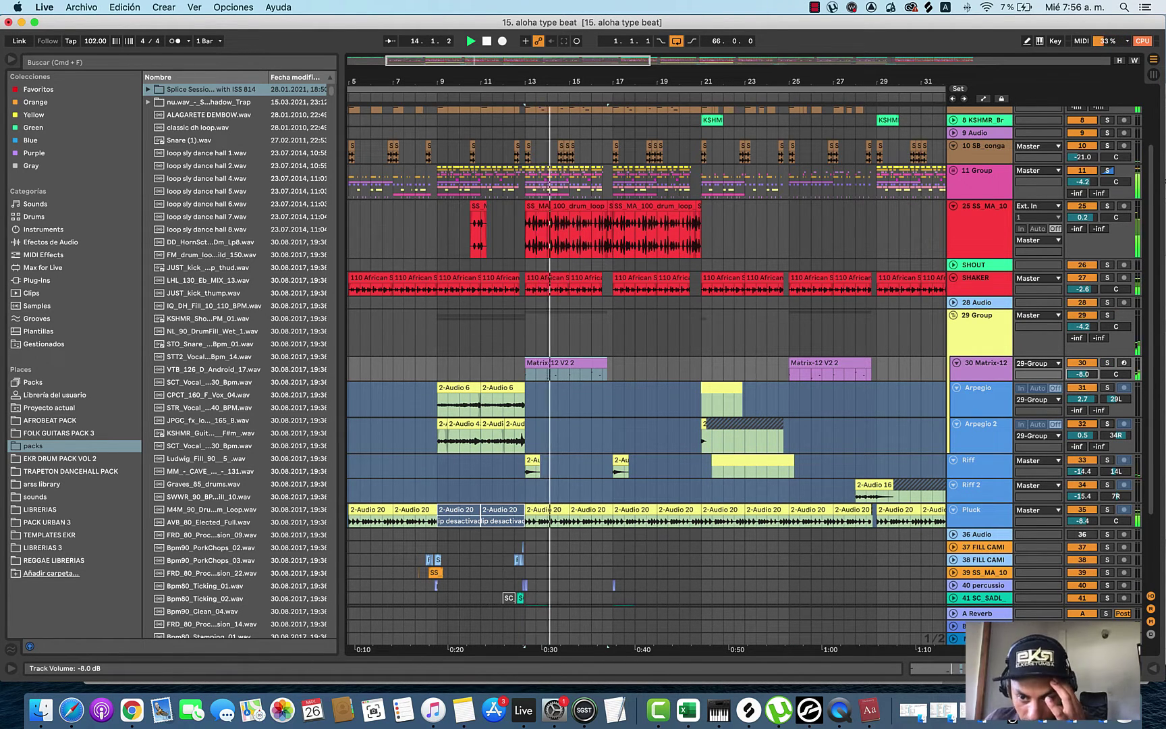
Step: Play the arrangement from bar 33 to hear the arpeggio section
{"action": "scroll", "coordinate": [628, 387], "scroll_direction": "down", "scroll_amount": 3}
{"action": "scroll", "coordinate": [628, 386], "scroll_direction": "down", "scroll_amount": 3}
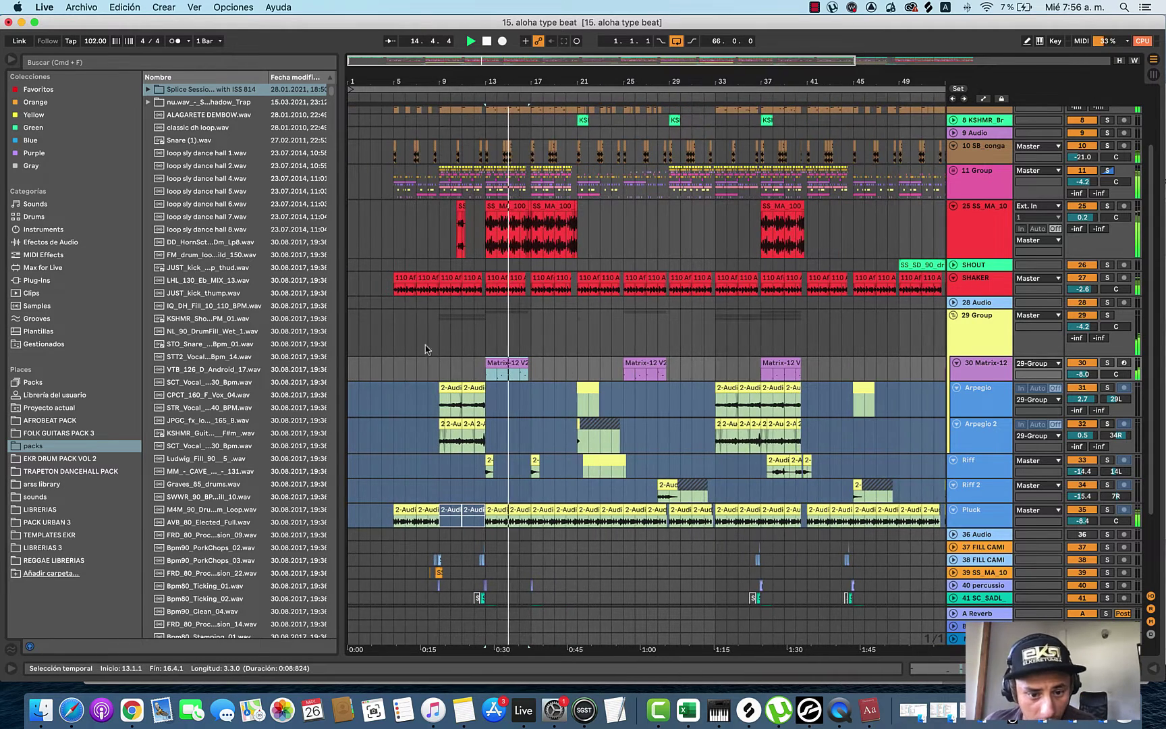
{"action": "left_click", "coordinate": [716, 409]}
{"action": "key", "text": "space"}
{"action": "key", "text": "space"}
{"action": "scroll", "coordinate": [717, 409], "scroll_direction": "up", "scroll_amount": 3}
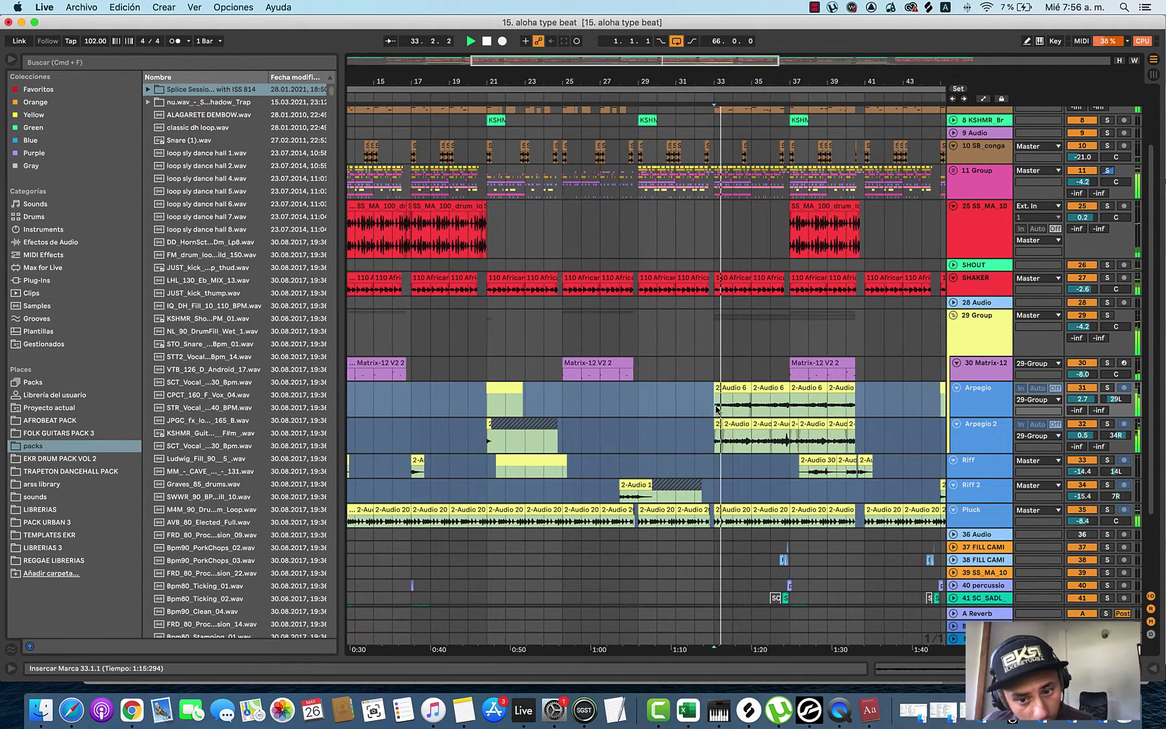
Step: Copy the Arpegio and Arpegio 2 clips of bars 33 to 37 and paste them at bar 13
{"action": "left_click_drag", "start_coordinate": [716, 408], "coordinate": [783, 439]}
{"action": "key", "text": "super+c"}
{"action": "scroll", "coordinate": [784, 435], "scroll_direction": "left", "scroll_amount": 5}
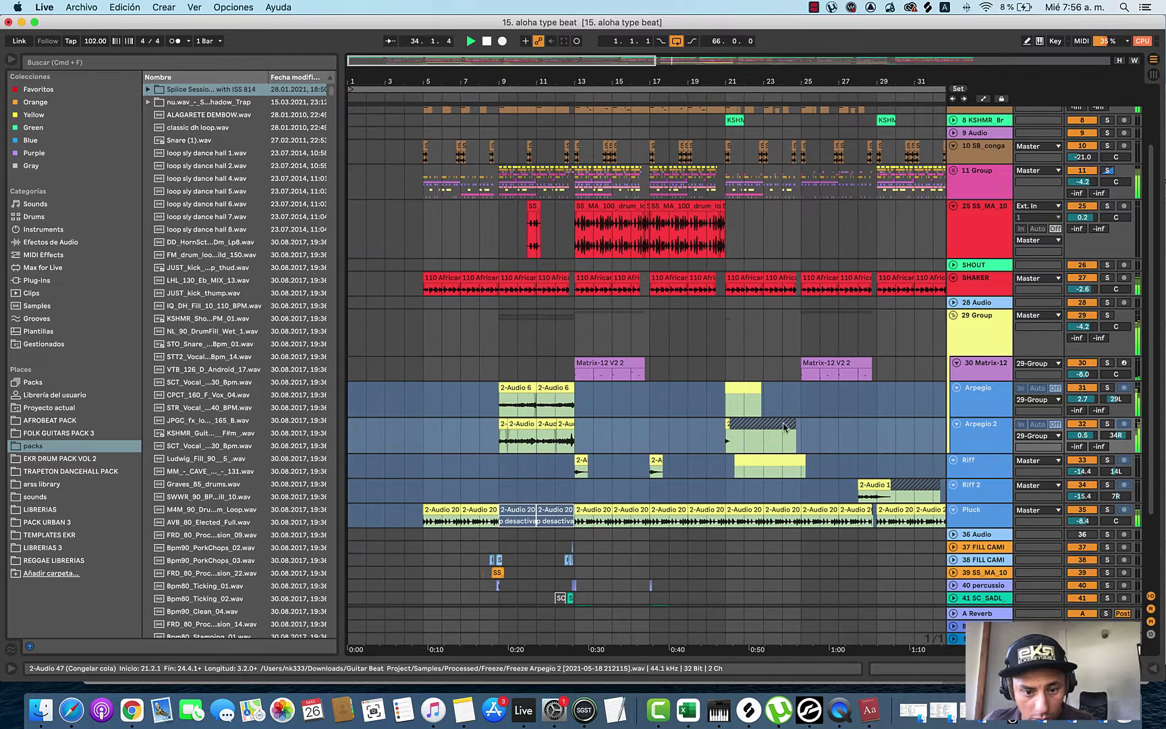
{"action": "left_click", "coordinate": [574, 410]}
{"action": "key", "text": "space"}
{"action": "key", "text": "super+v"}
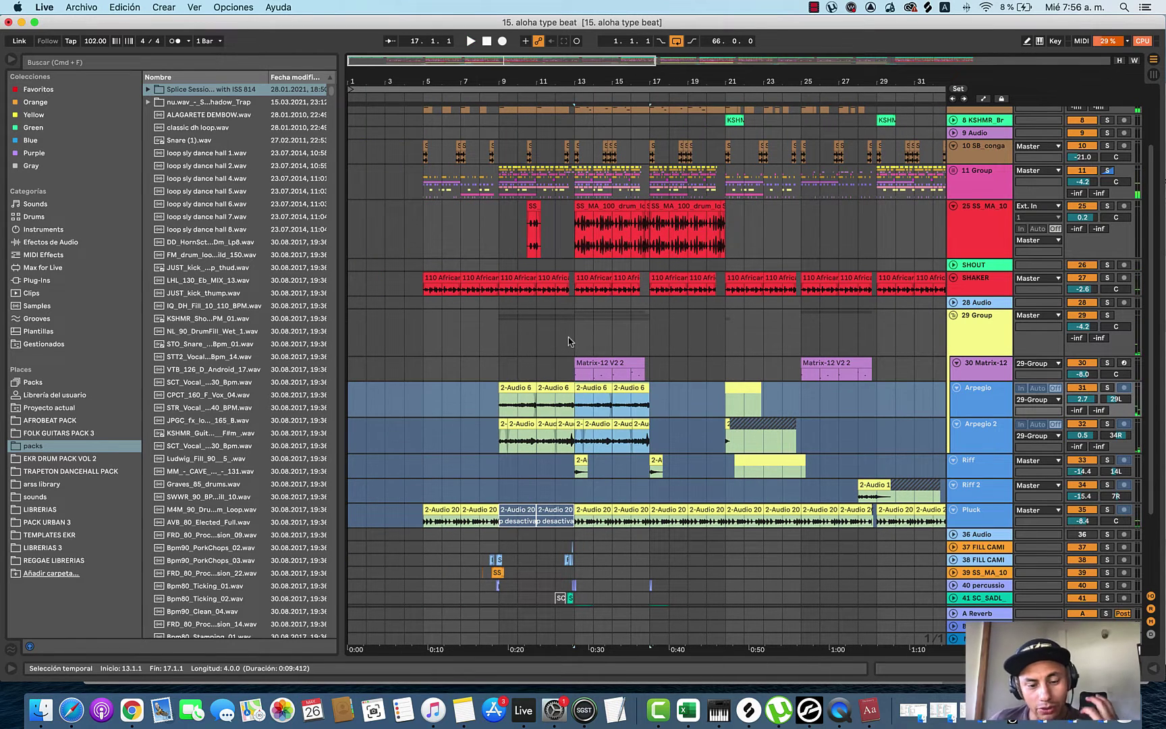
Step: Play the arrangement from bar 12.3 to hear the pasted arpeggio clips enter at bar 13
{"action": "scroll", "coordinate": [559, 341], "scroll_direction": "up", "scroll_amount": 4}
{"action": "left_click", "coordinate": [577, 336]}
{"action": "key", "text": "space"}
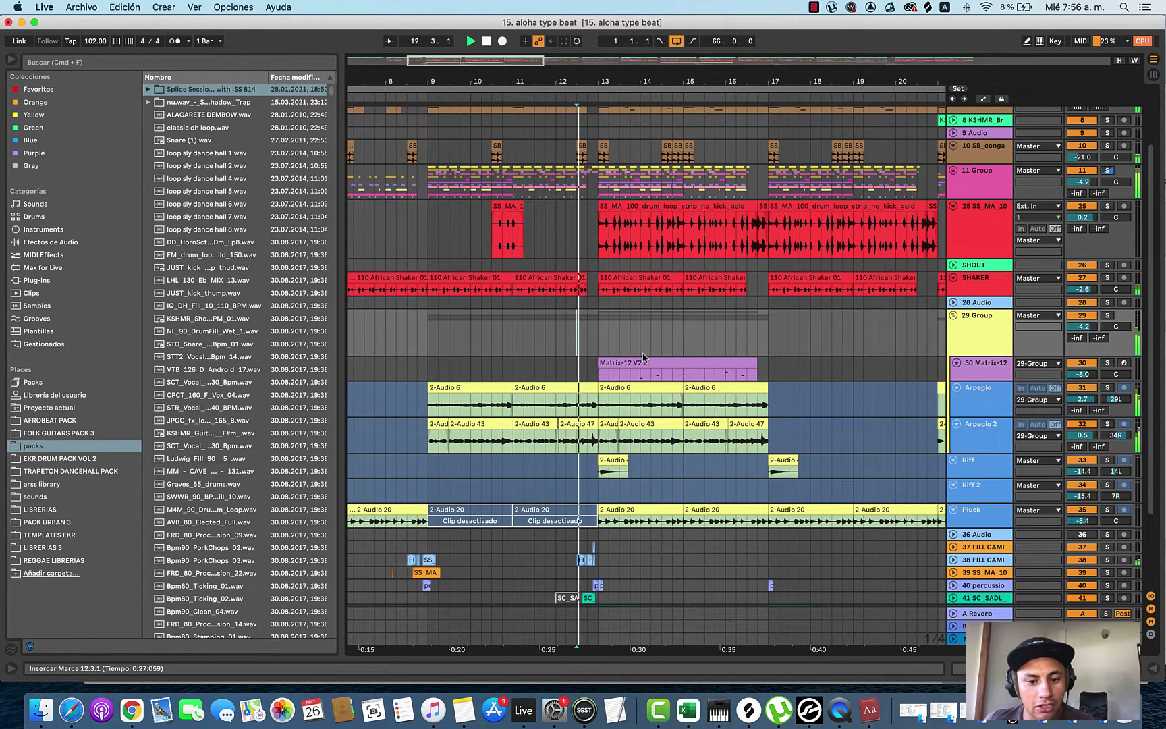
{"action": "scroll", "coordinate": [749, 390], "scroll_direction": "up", "scroll_amount": 1}
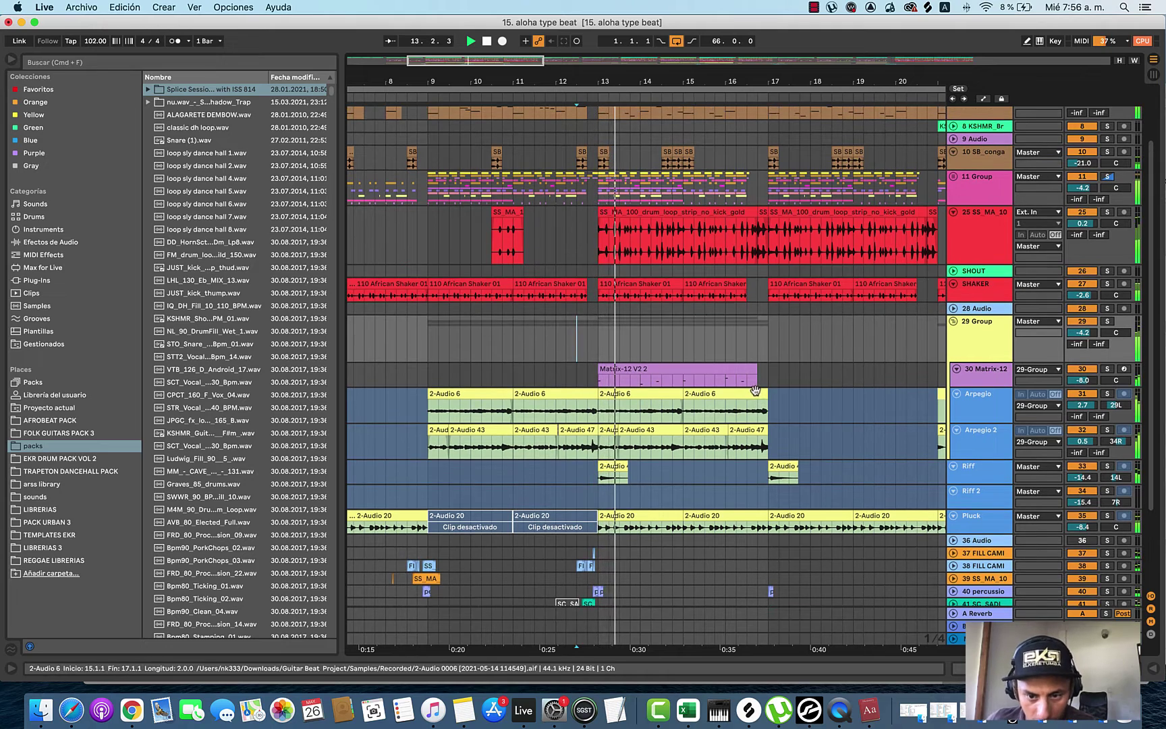
Step: Deactivate the Arpegio and Arpegio 2 clips between bars 13 and 17
{"action": "left_click", "coordinate": [754, 393]}
{"action": "scroll", "coordinate": [620, 422], "scroll_direction": "down", "scroll_amount": 1}
{"action": "left_click", "coordinate": [603, 428], "text": "shift"}
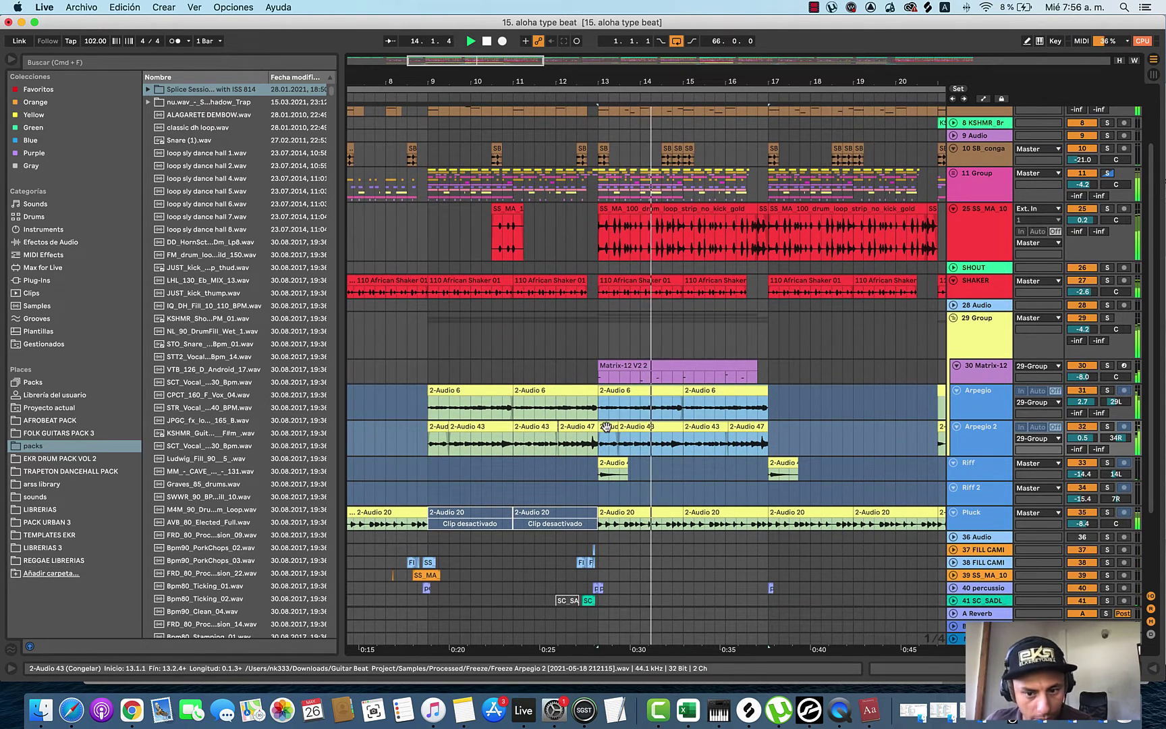
{"action": "scroll", "coordinate": [589, 376], "scroll_direction": "down", "scroll_amount": 3}
{"action": "scroll", "coordinate": [590, 378], "scroll_direction": "down", "scroll_amount": 2}
{"action": "key", "text": "space"}
{"action": "key", "text": "0"}
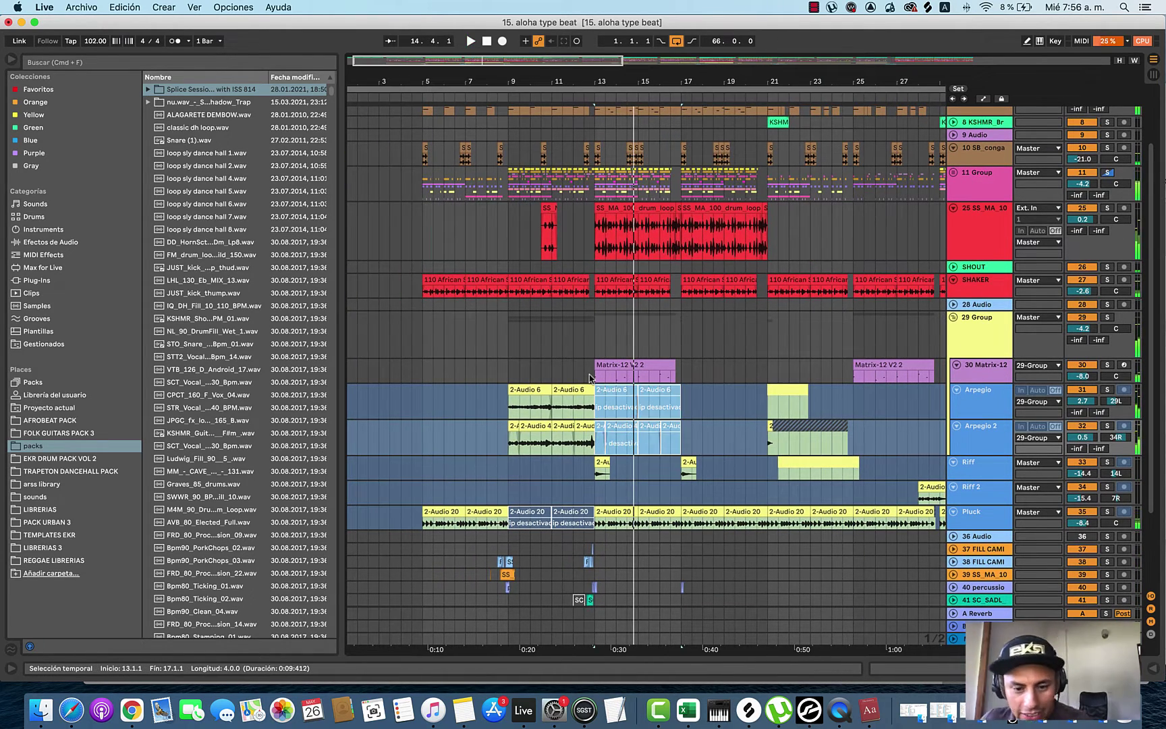
Step: Unfold the KSHMR brass track and copy its brass stab clip from bar 21 to bar 13
{"action": "left_click", "coordinate": [570, 341]}
{"action": "scroll", "coordinate": [590, 340], "scroll_direction": "up", "scroll_amount": 3}
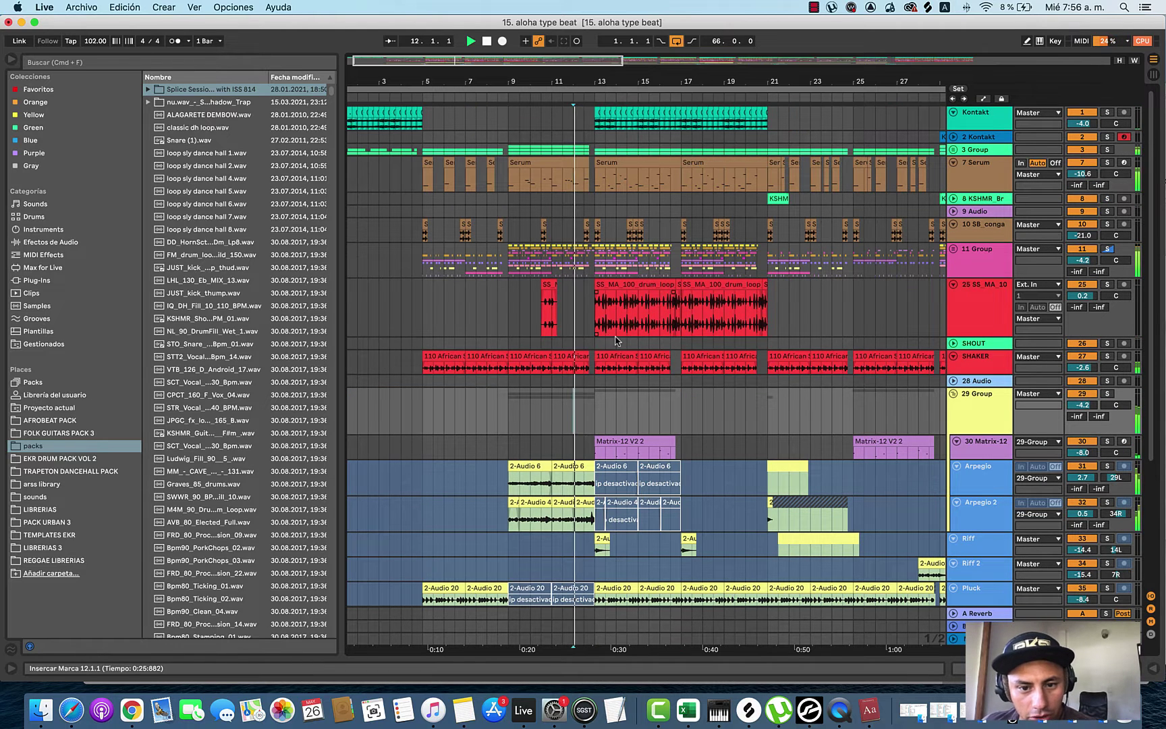
{"action": "left_click", "coordinate": [952, 199]}
{"action": "left_click", "coordinate": [785, 199]}
{"action": "left_click", "coordinate": [595, 222]}
{"action": "key", "text": "super+v"}
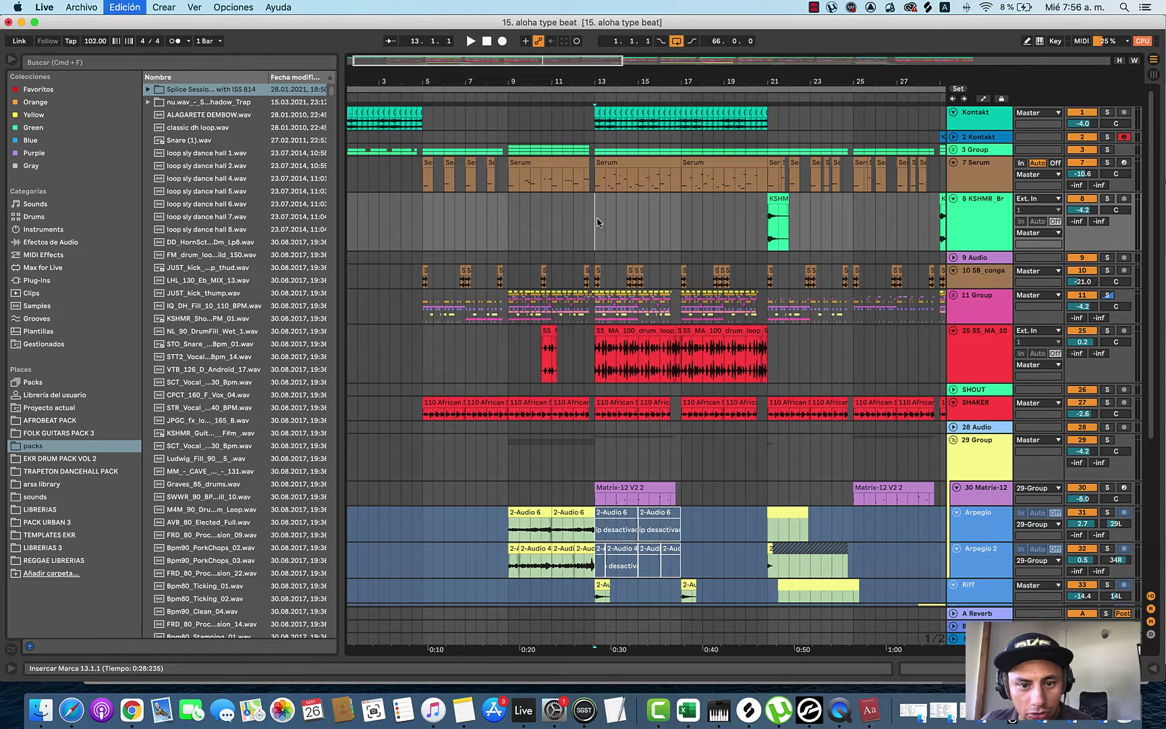
Step: Audition the brass stab at bar 13 in solo, set its track volume to -1.1 dB and turn solo off
{"action": "left_click", "coordinate": [1106, 198]}
{"action": "key", "text": "space"}
{"action": "left_click_drag", "start_coordinate": [1082, 211], "coordinate": [1082, 199]}
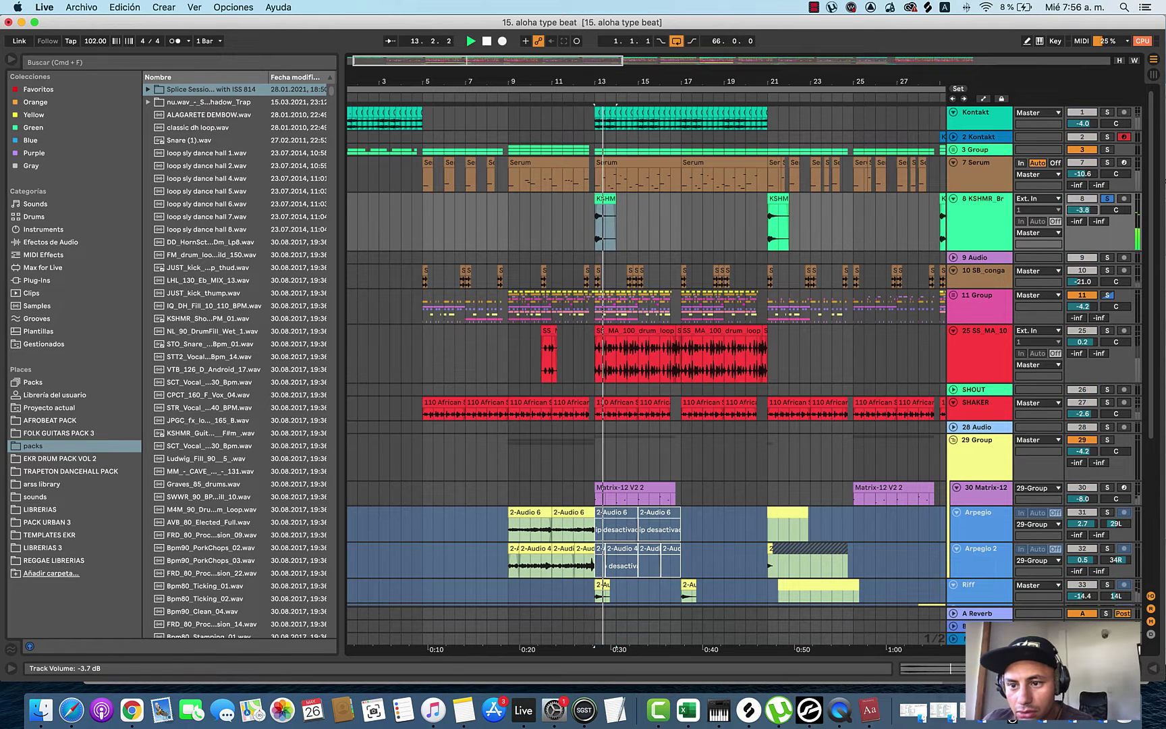
{"action": "left_click", "coordinate": [1106, 198]}
Step: Play from bar 11.3 and clear the 11 Group drums from about 12.3.2 to 12.4
{"action": "left_click", "coordinate": [565, 235]}
{"action": "key", "text": "space"}
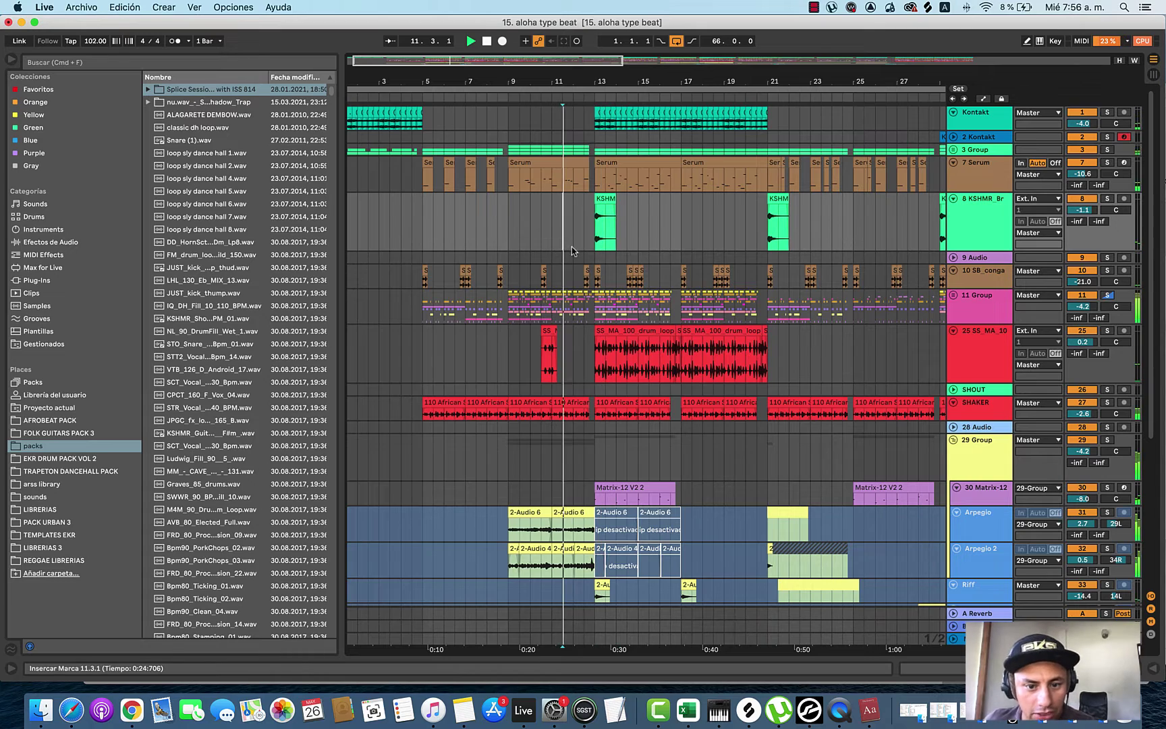
{"action": "scroll", "coordinate": [574, 253], "scroll_direction": "up", "scroll_amount": 6}
{"action": "scroll", "coordinate": [641, 317], "scroll_direction": "up", "scroll_amount": 4}
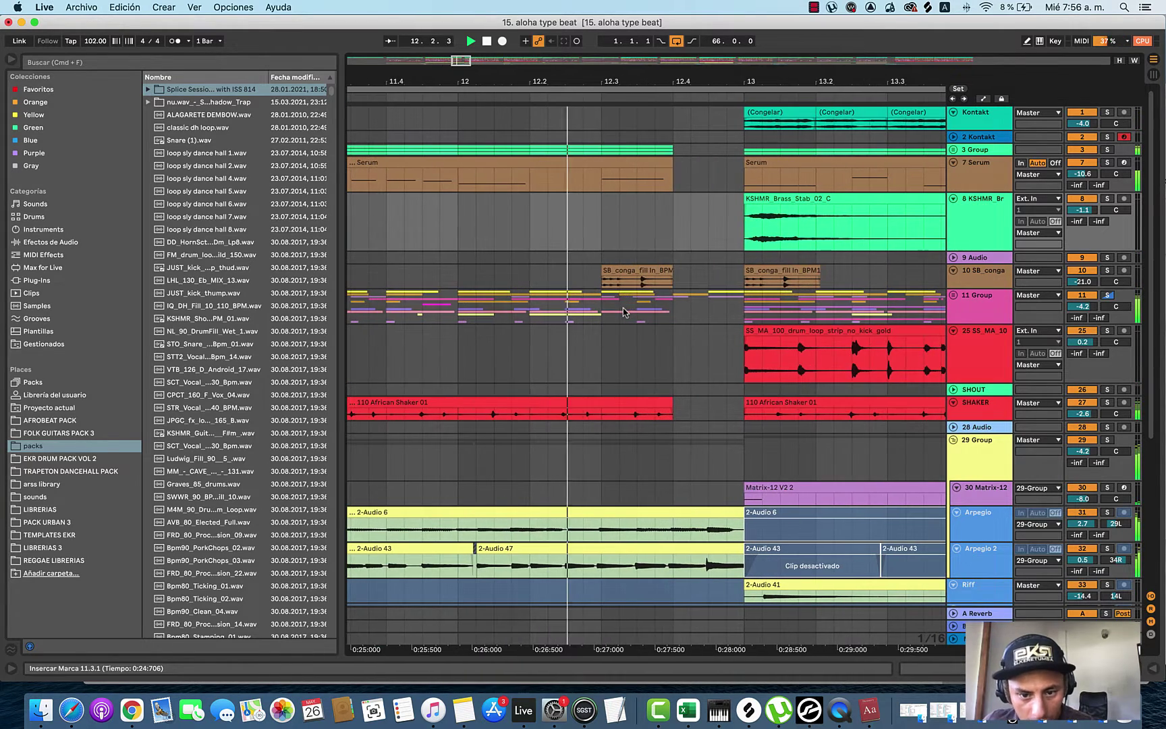
{"action": "left_click_drag", "start_coordinate": [619, 310], "coordinate": [673, 312]}
{"action": "scroll", "coordinate": [672, 313], "scroll_direction": "down", "scroll_amount": 5}
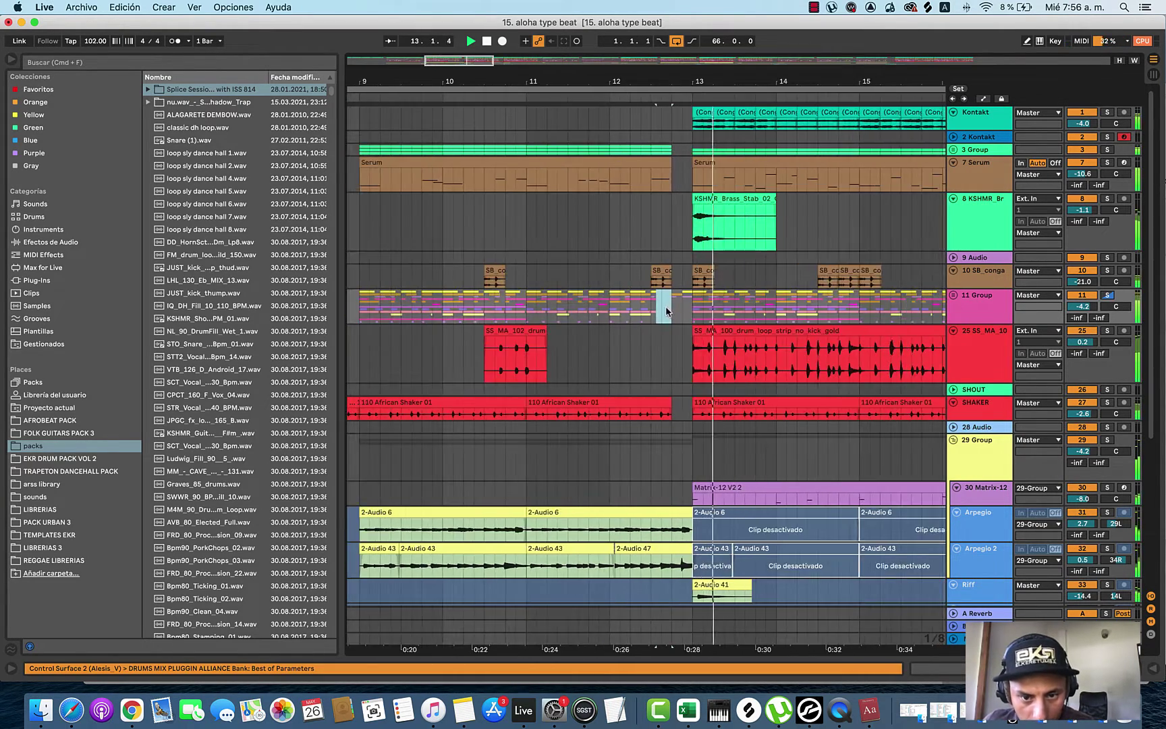
Step: Replay the transition into bar 13 from bars 11 and 12, examining the fills and the end of the arpeggio
{"action": "left_click", "coordinate": [588, 258]}
{"action": "key", "text": "space"}
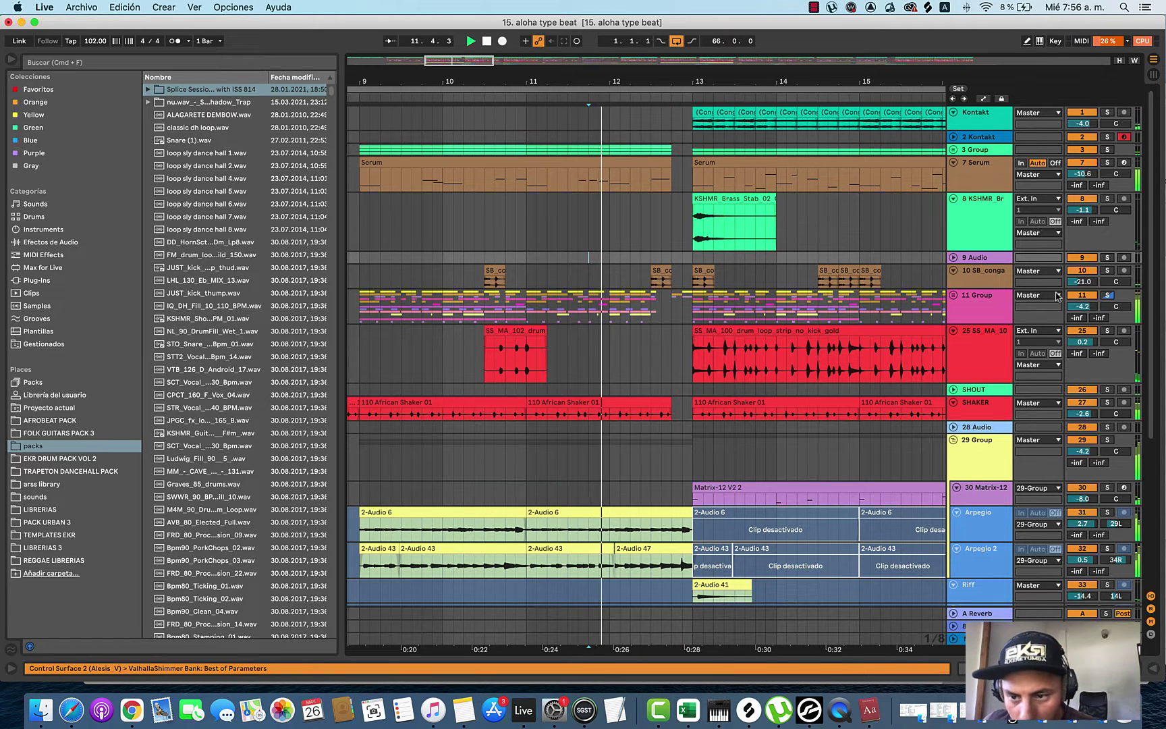
{"action": "scroll", "coordinate": [779, 426], "scroll_direction": "down", "scroll_amount": 5}
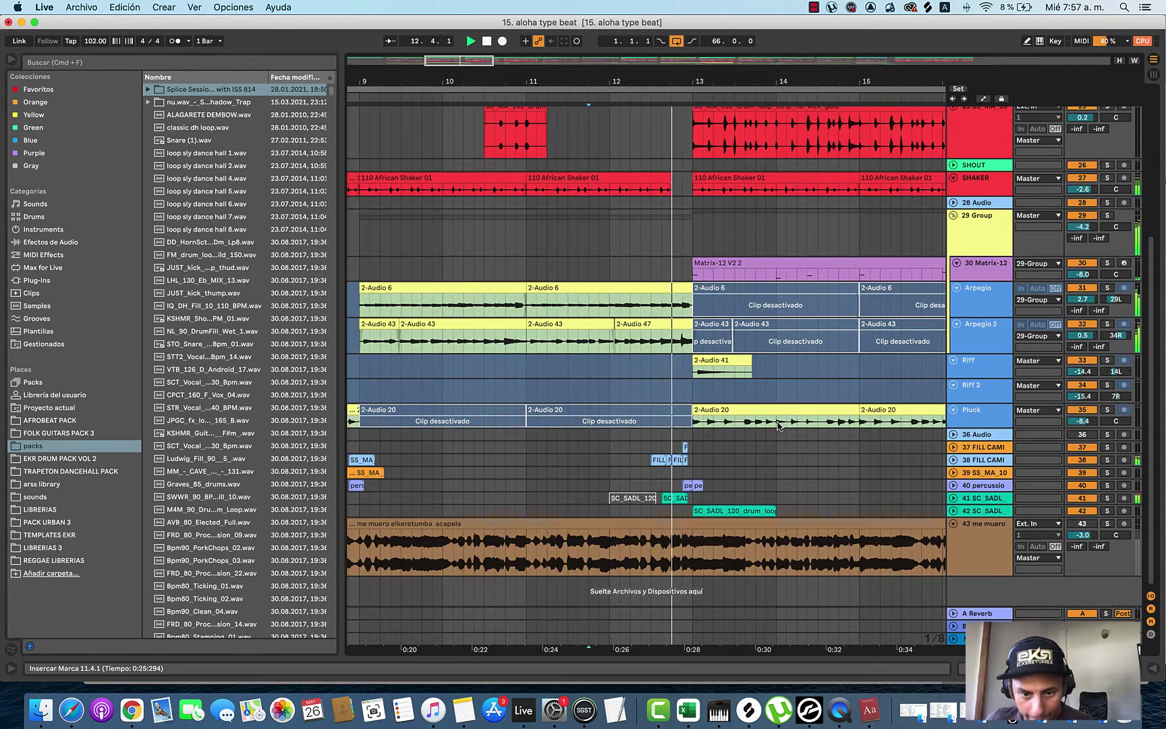
{"action": "scroll", "coordinate": [664, 317], "scroll_direction": "up", "scroll_amount": 5}
{"action": "left_click", "coordinate": [564, 306]}
{"action": "key", "text": "space"}
{"action": "key", "text": "space"}
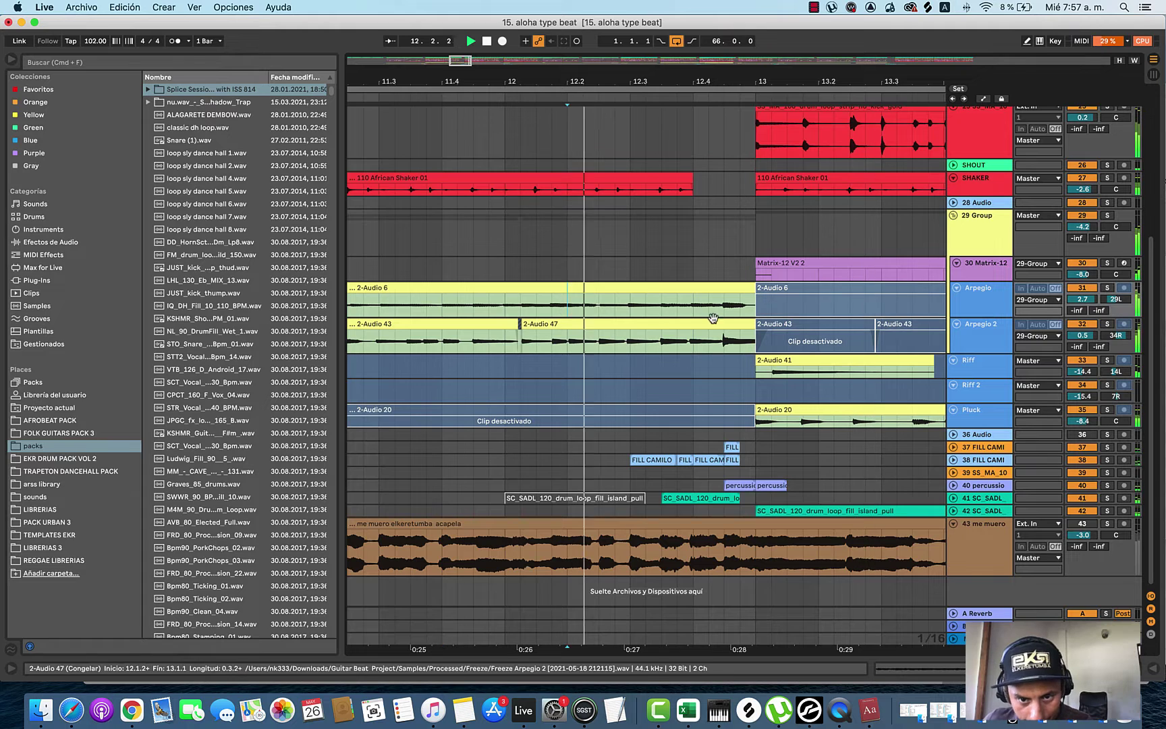
{"action": "scroll", "coordinate": [697, 311], "scroll_direction": "up", "scroll_amount": 5}
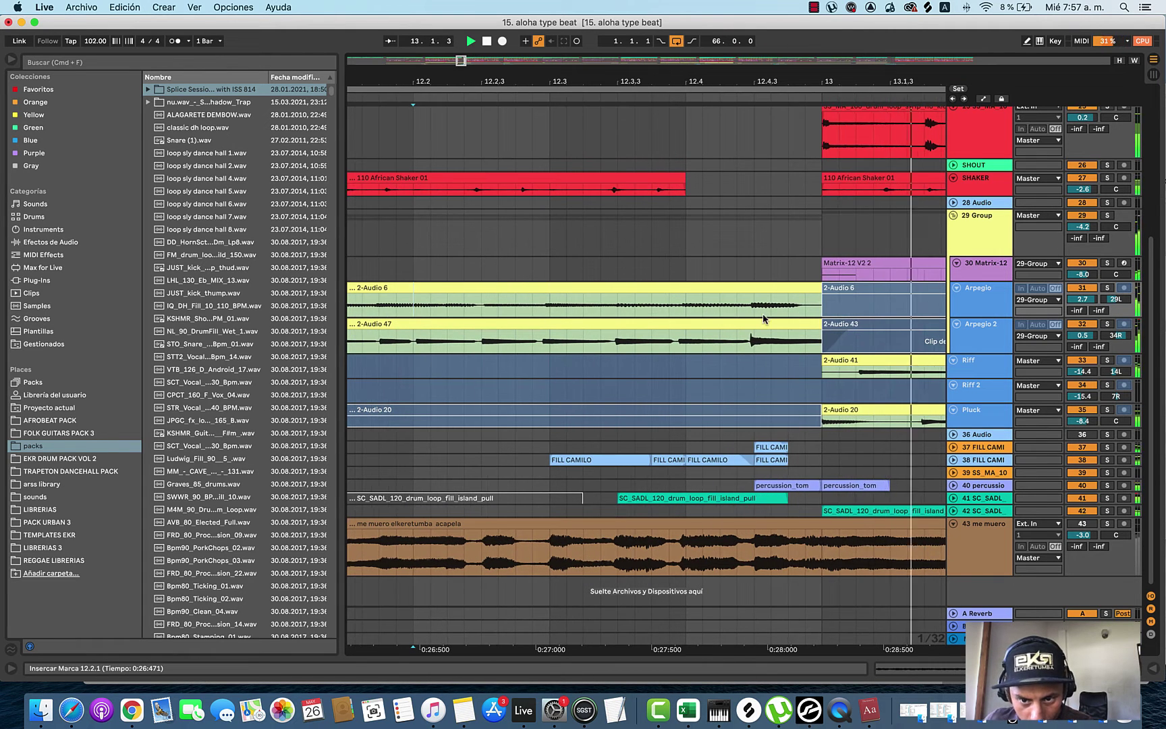
{"action": "scroll", "coordinate": [764, 320], "scroll_direction": "down", "scroll_amount": 5}
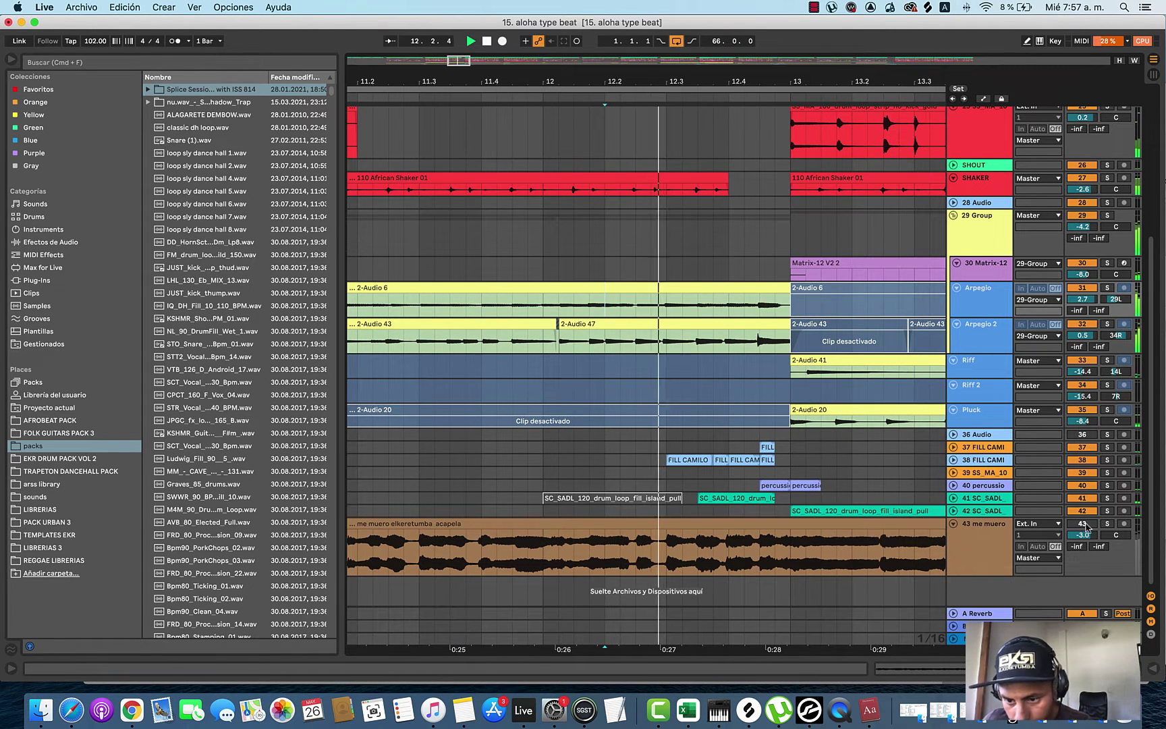
Step: Set the acapella track volume to -2.0 dB and play the arrangement from bar 8.3
{"action": "left_click_drag", "start_coordinate": [1082, 534], "coordinate": [1082, 529]}
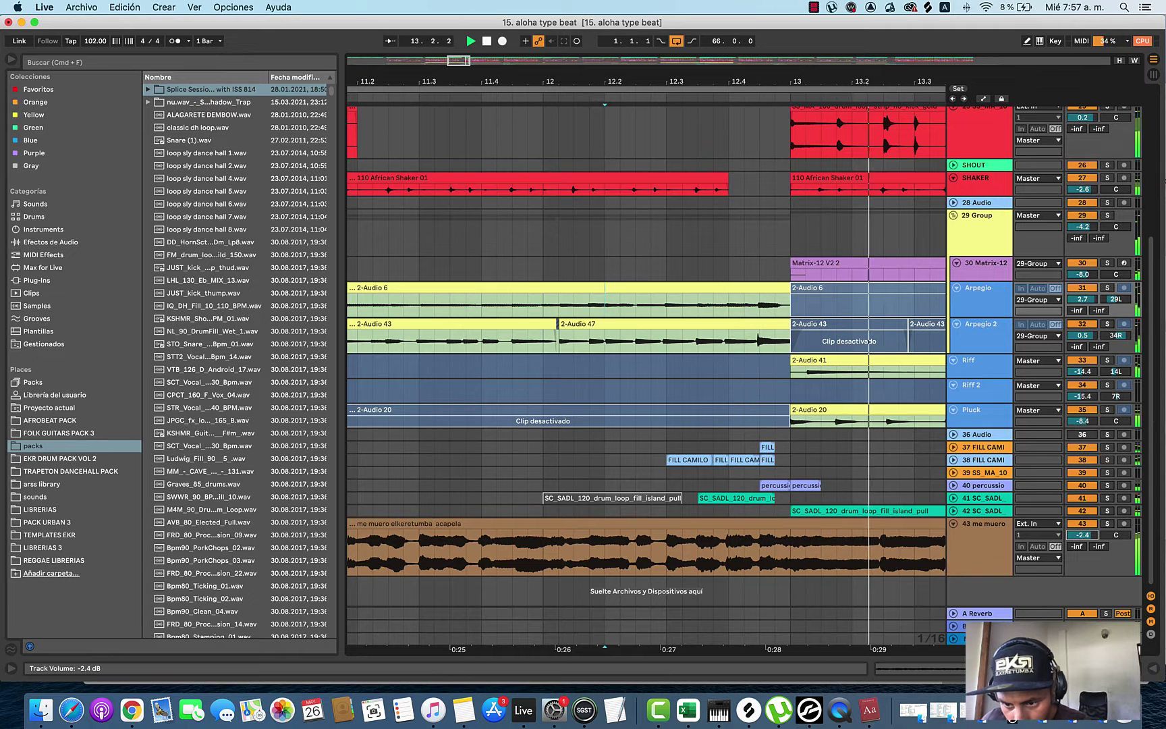
{"action": "scroll", "coordinate": [713, 396], "scroll_direction": "down", "scroll_amount": 5}
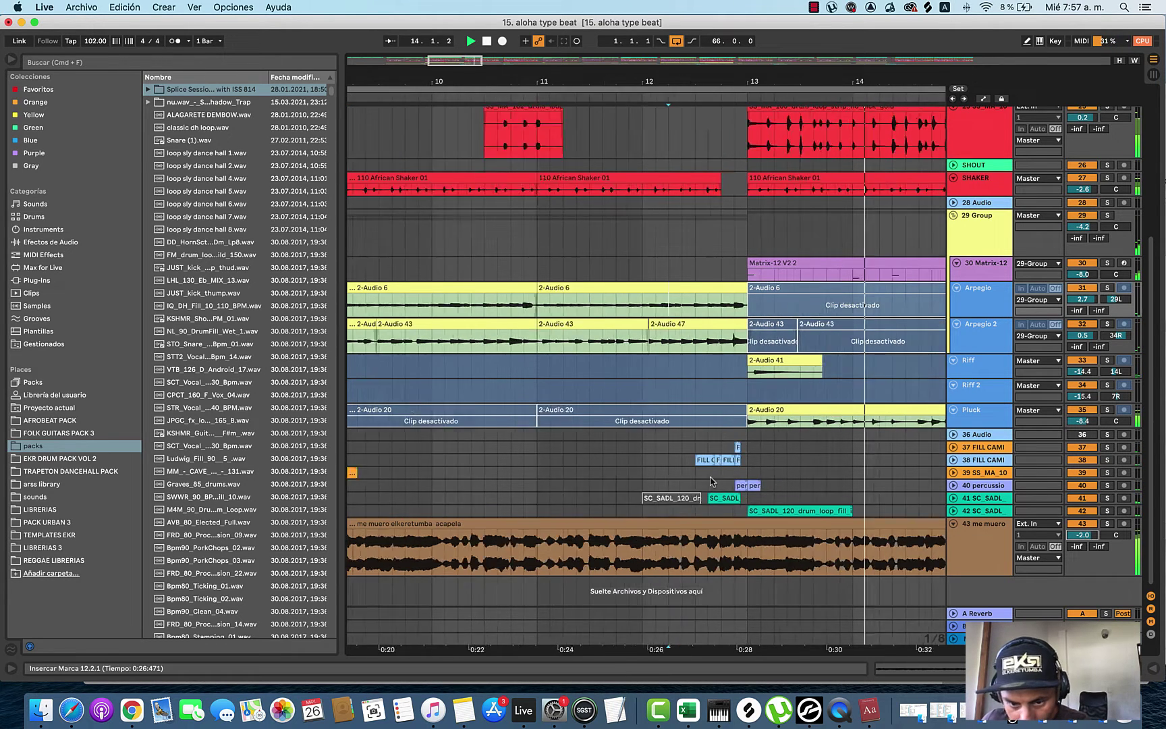
{"action": "left_click", "coordinate": [500, 370]}
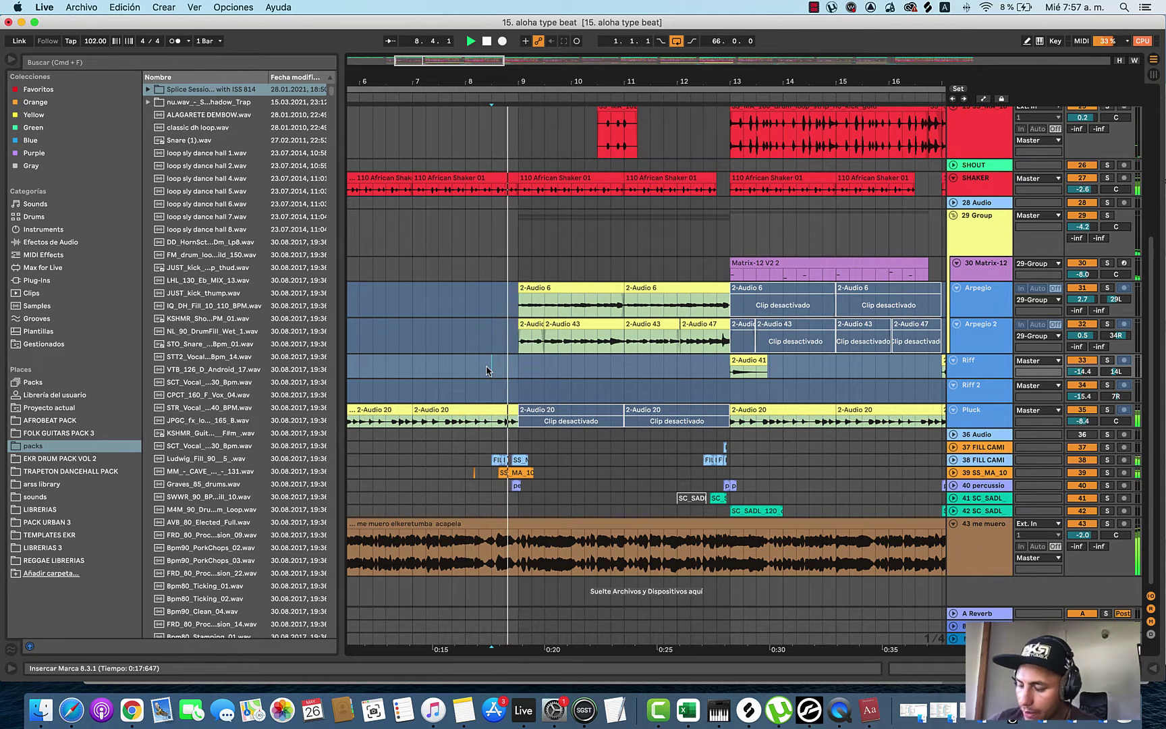
{"action": "key", "text": "XF86AudioRaiseVolume"}
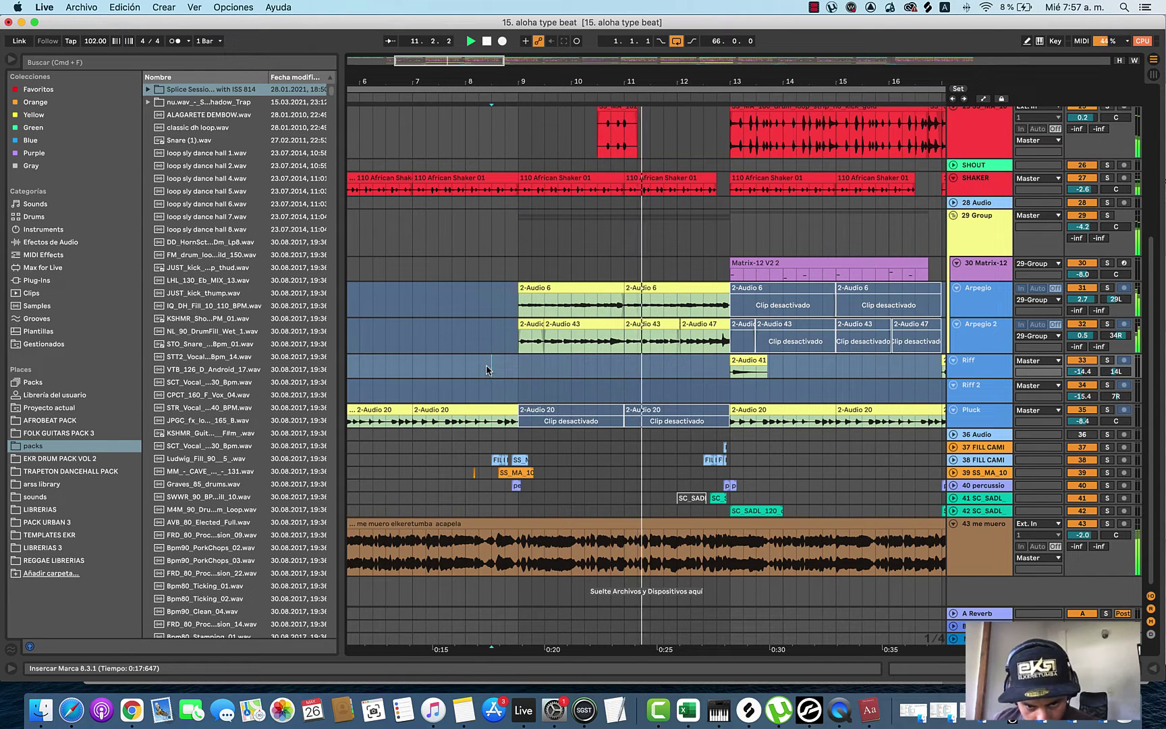
{"action": "scroll", "coordinate": [717, 561], "scroll_direction": "right", "scroll_amount": 5}
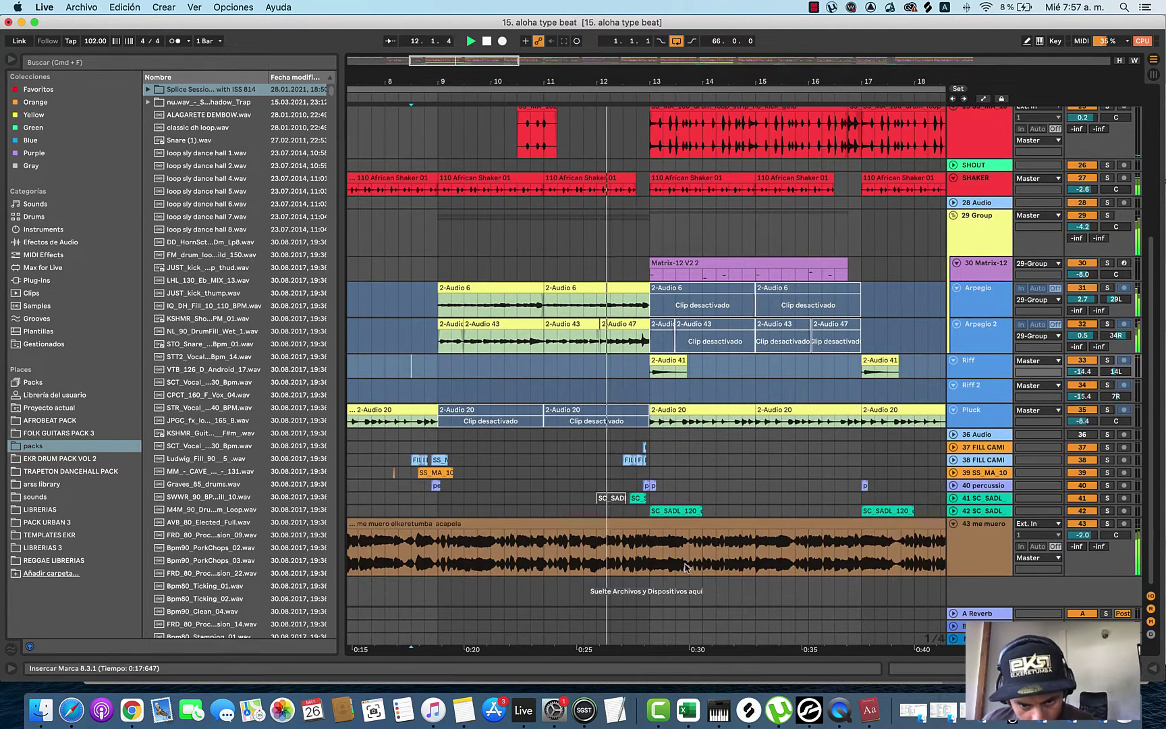
Step: Set the no-kick drum loop track volume to -1.2 dB and the acapella to -2.3 dB while playing past bar 13
{"action": "left_click", "coordinate": [651, 550]}
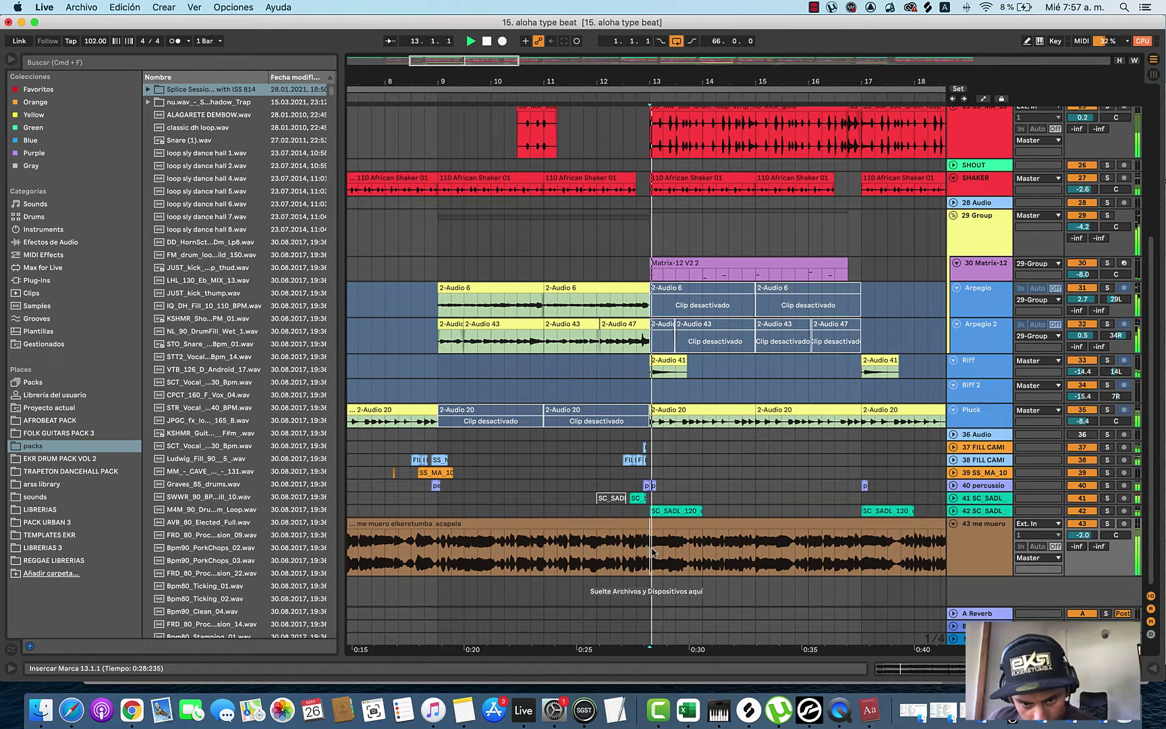
{"action": "left_click", "coordinate": [727, 472]}
{"action": "scroll", "coordinate": [727, 476], "scroll_direction": "right", "scroll_amount": 5}
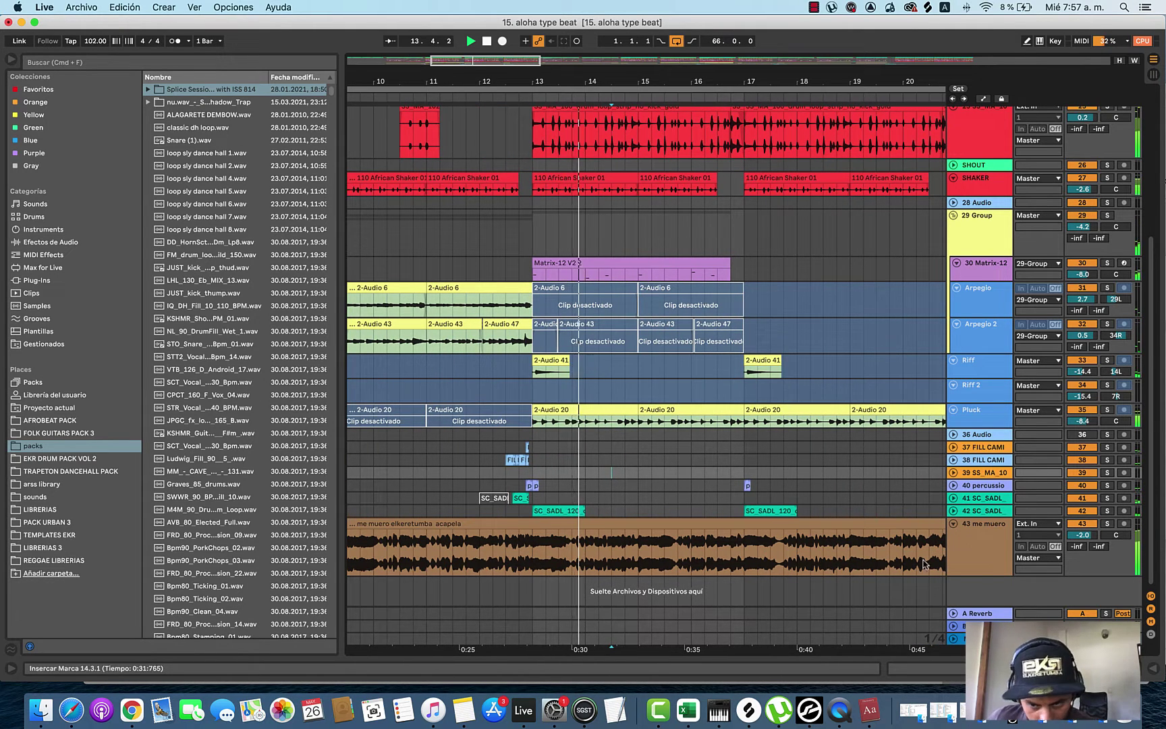
{"action": "scroll", "coordinate": [1079, 538], "scroll_direction": "up", "scroll_amount": 4}
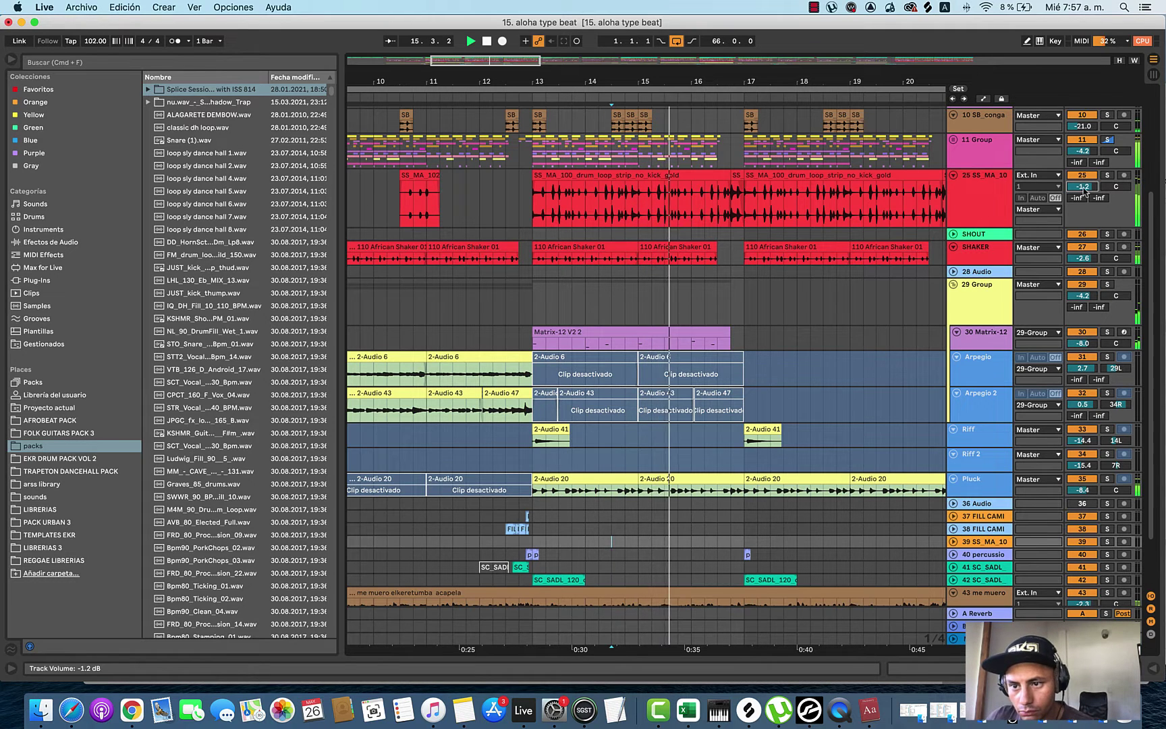
{"action": "scroll", "coordinate": [709, 377], "scroll_direction": "right", "scroll_amount": 5}
{"action": "scroll", "coordinate": [709, 378], "scroll_direction": "down", "scroll_amount": 4}
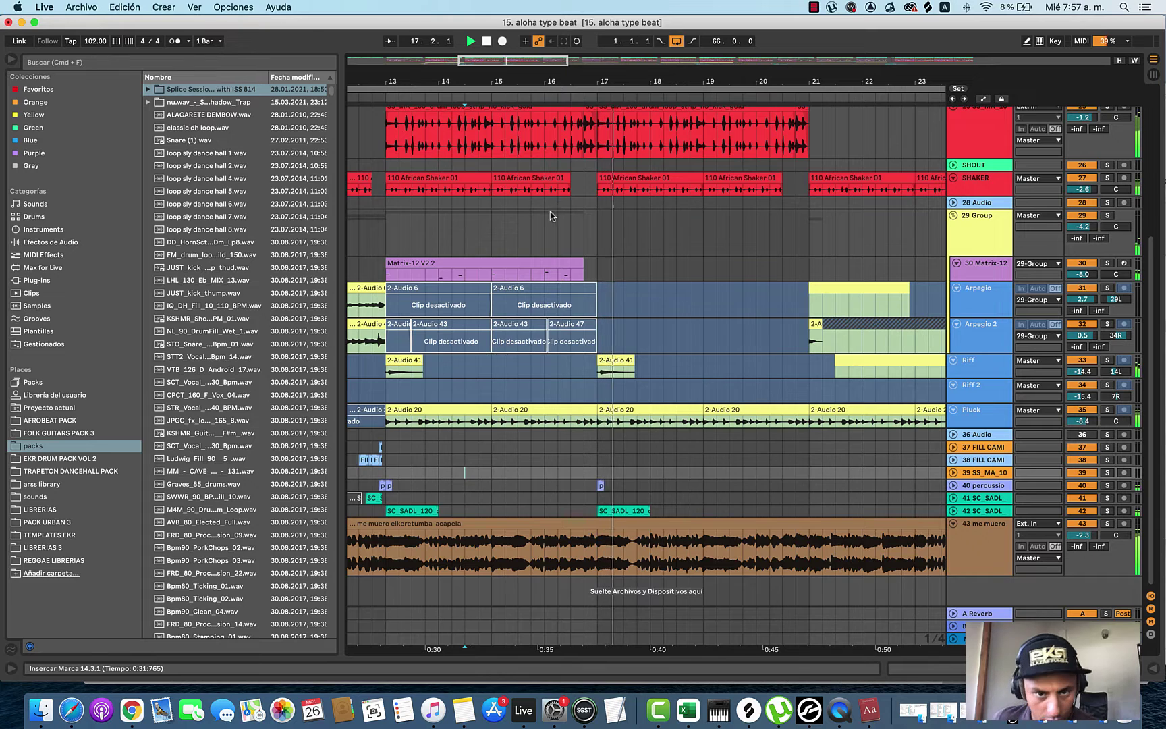
Step: Delete the no-kick drum loop audio between 16.3 and 17 and extend the shaker clip to bar 17
{"action": "scroll", "coordinate": [551, 239], "scroll_direction": "up", "scroll_amount": 6}
{"action": "left_click_drag", "start_coordinate": [572, 201], "coordinate": [547, 193]}
{"action": "key", "text": "super+c"}
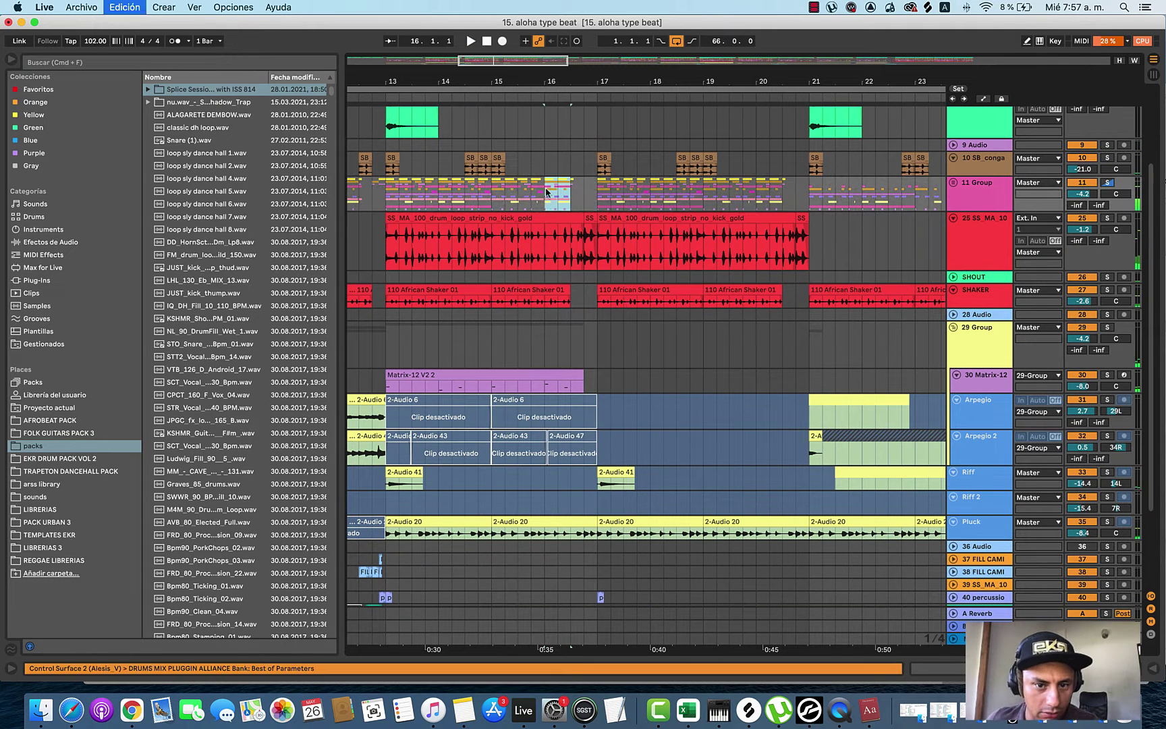
{"action": "left_click", "coordinate": [517, 163]}
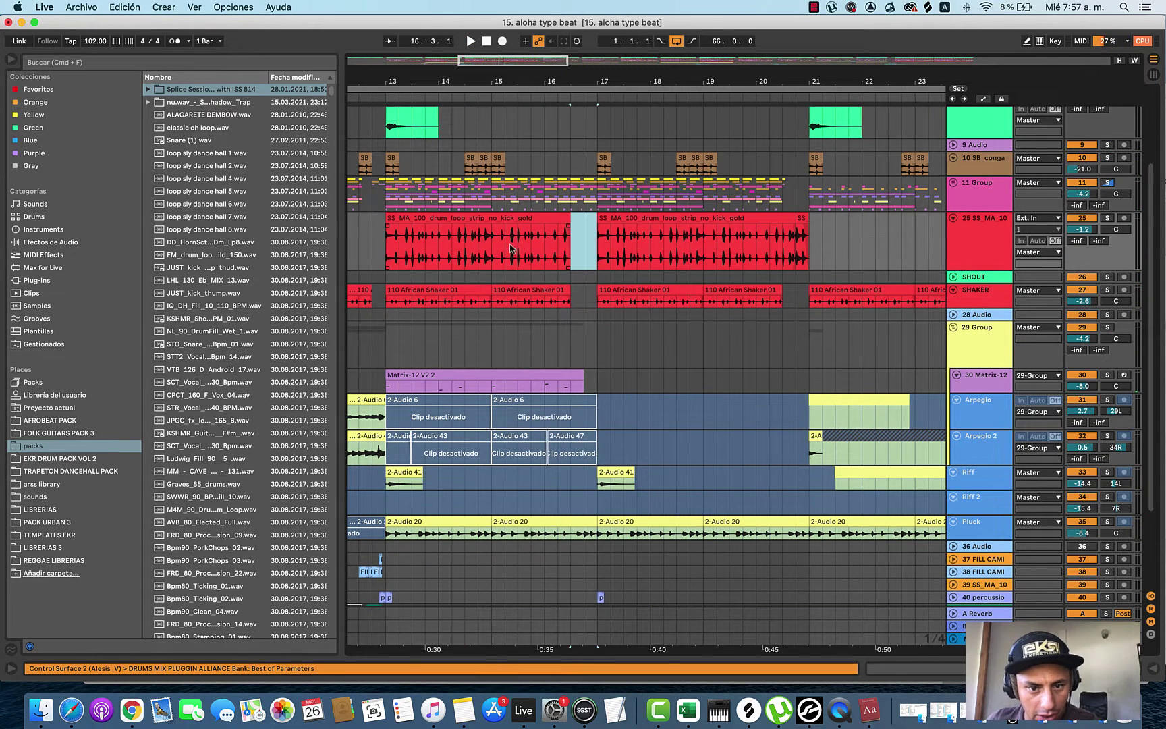
{"action": "key", "text": "Delete"}
{"action": "left_click_drag", "start_coordinate": [570, 294], "coordinate": [597, 294]}
{"action": "left_click", "coordinate": [555, 231]}
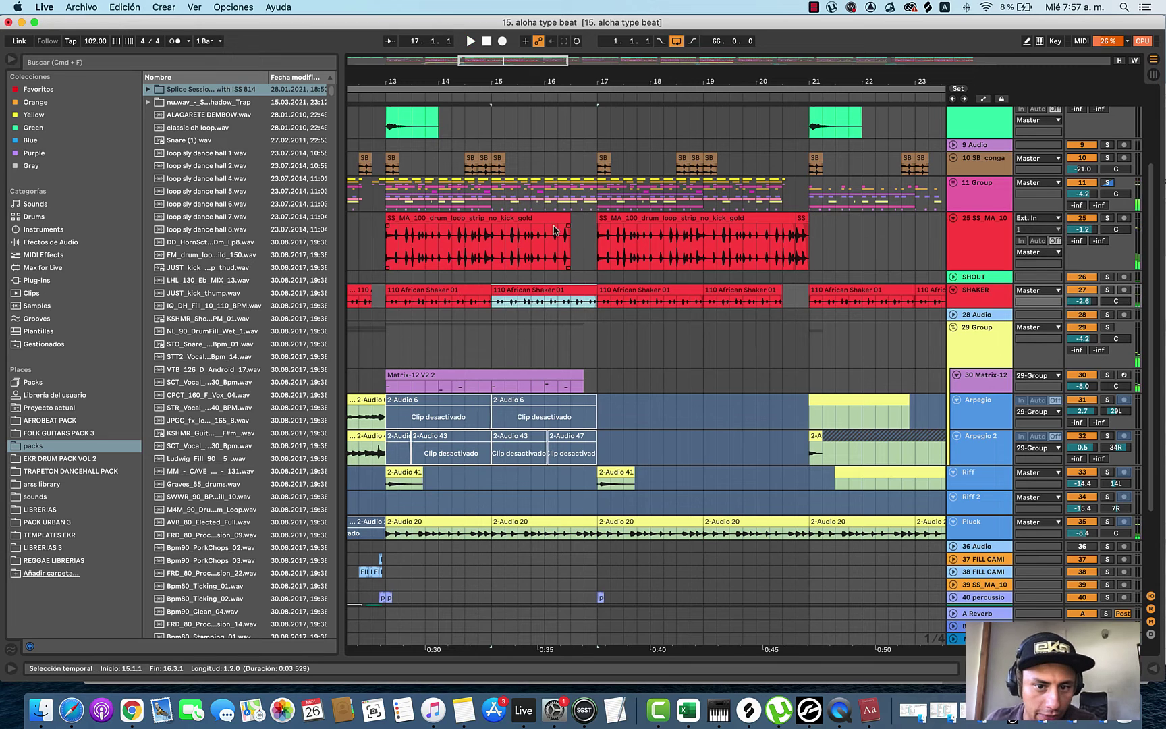
Step: Fill the drum loop's gap from 16.3 to 17 with a copy of its 15.3 to 16.1 segment and play from bar 13
{"action": "left_click_drag", "start_coordinate": [545, 247], "coordinate": [511, 251]}
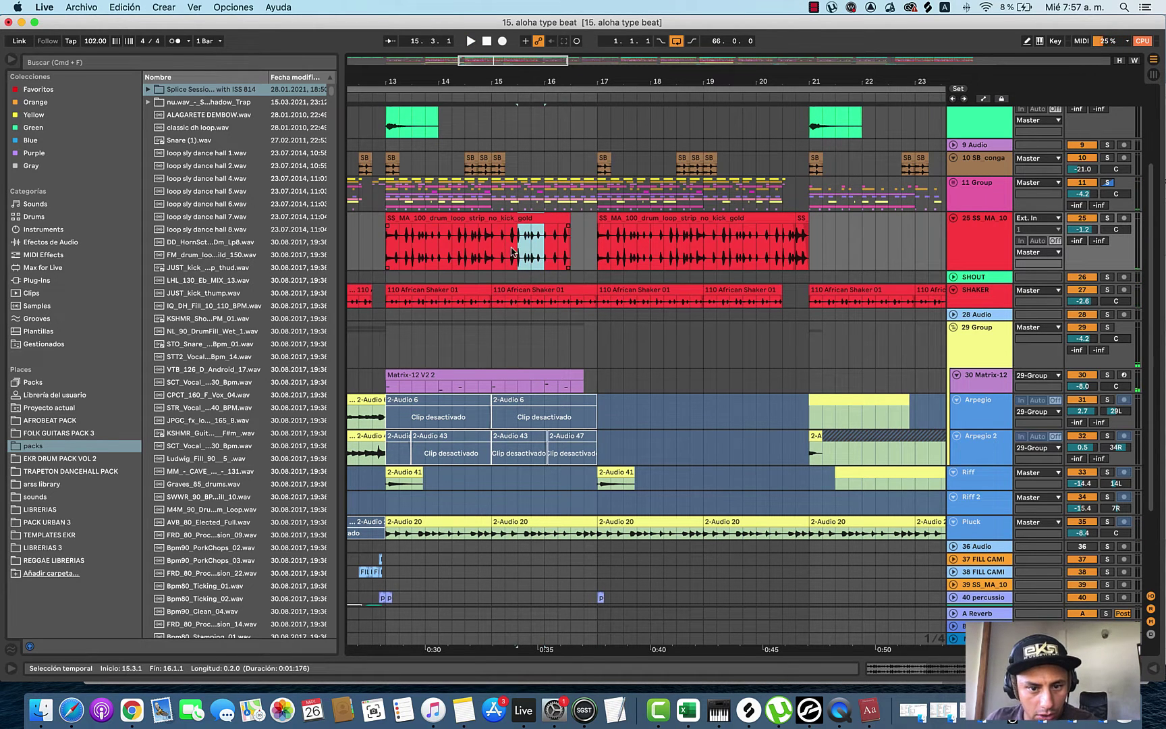
{"action": "key", "text": "super+d"}
{"action": "key", "text": "super+d"}
{"action": "left_click", "coordinate": [382, 260]}
{"action": "key", "text": "space"}
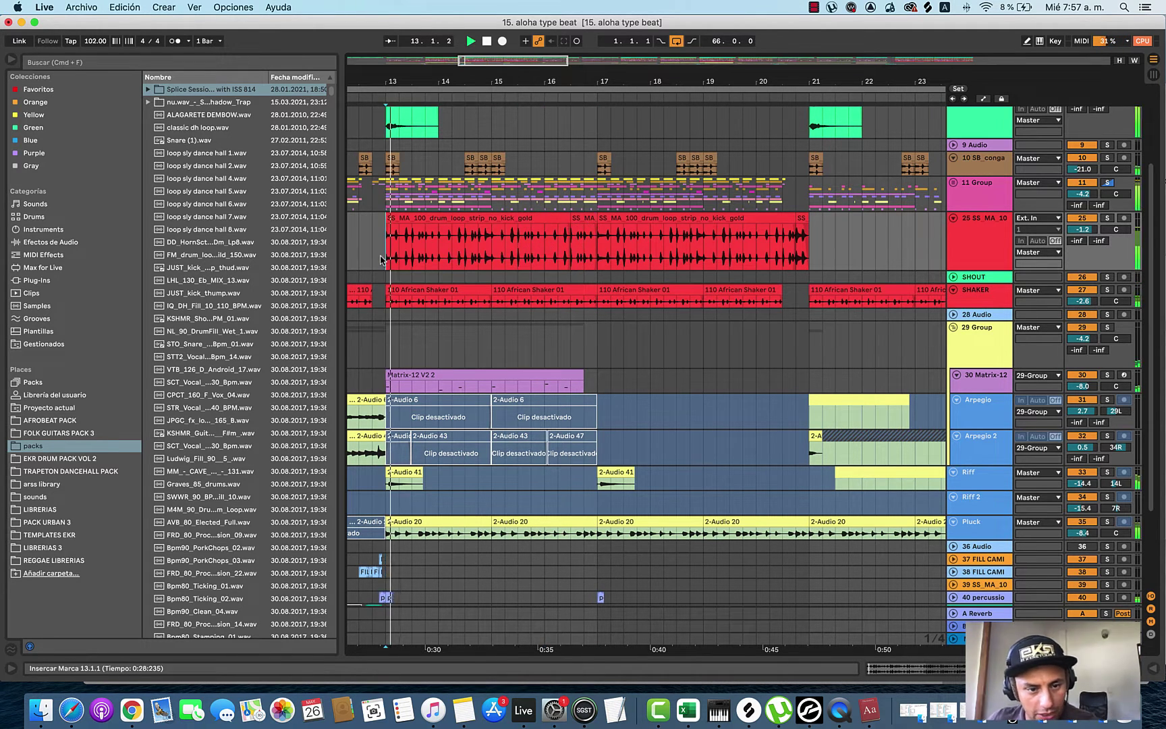
Step: Duplicate the Matrix-12 V2 2 clip of bar 13 to bar 17
{"action": "scroll", "coordinate": [398, 270], "scroll_direction": "left", "scroll_amount": 2}
{"action": "scroll", "coordinate": [403, 274], "scroll_direction": "down", "scroll_amount": 3}
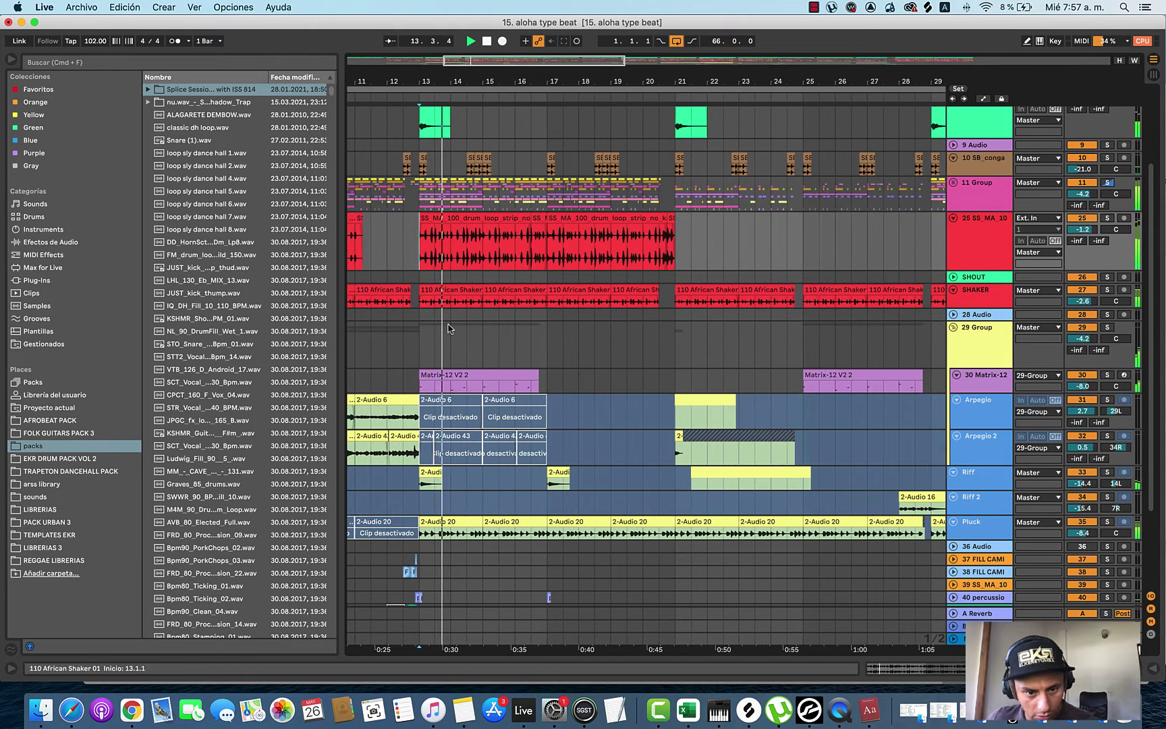
{"action": "left_click", "coordinate": [462, 374]}
{"action": "key", "text": "super+d"}
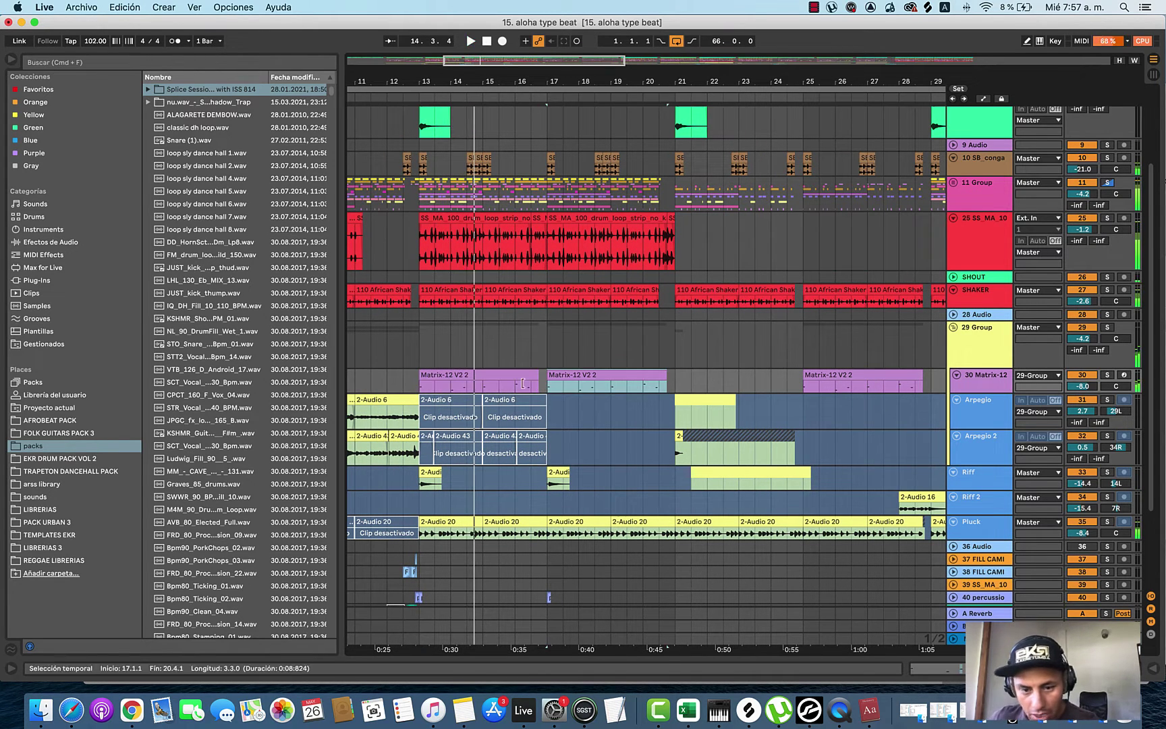
Step: Set the Matrix-12 track volume to 6.0 dB and audition the track in solo from bar 12.3
{"action": "left_click", "coordinate": [402, 360]}
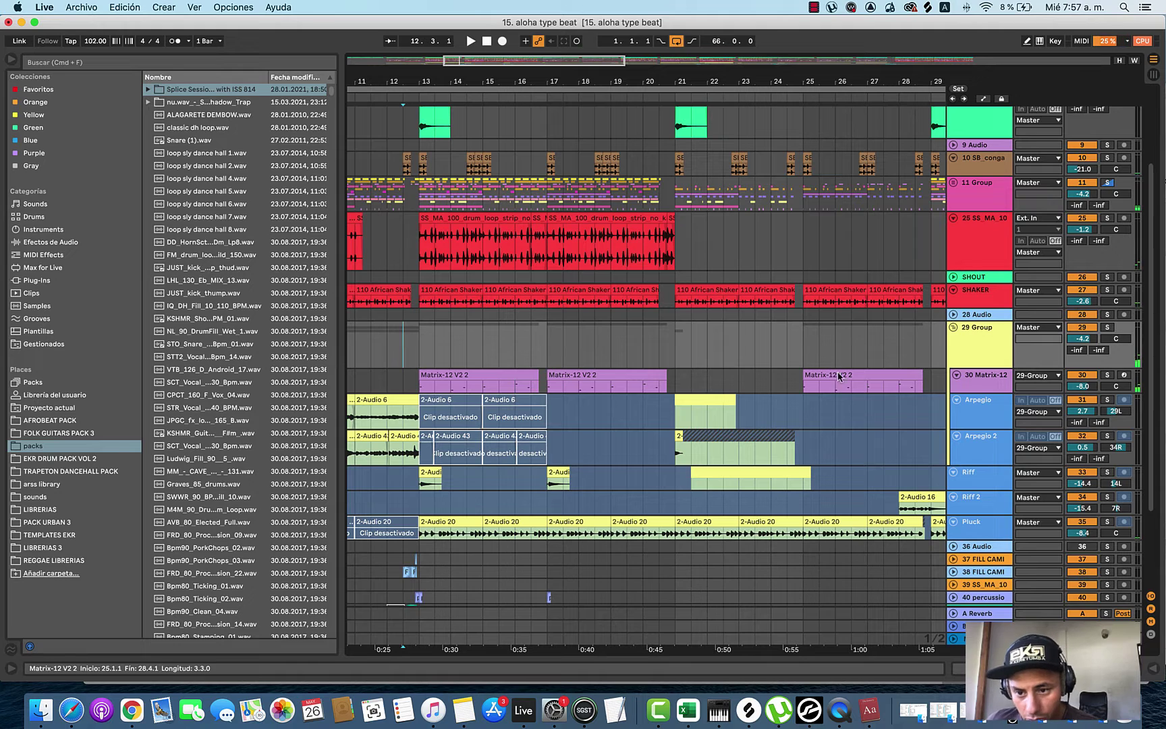
{"action": "left_click", "coordinate": [993, 383]}
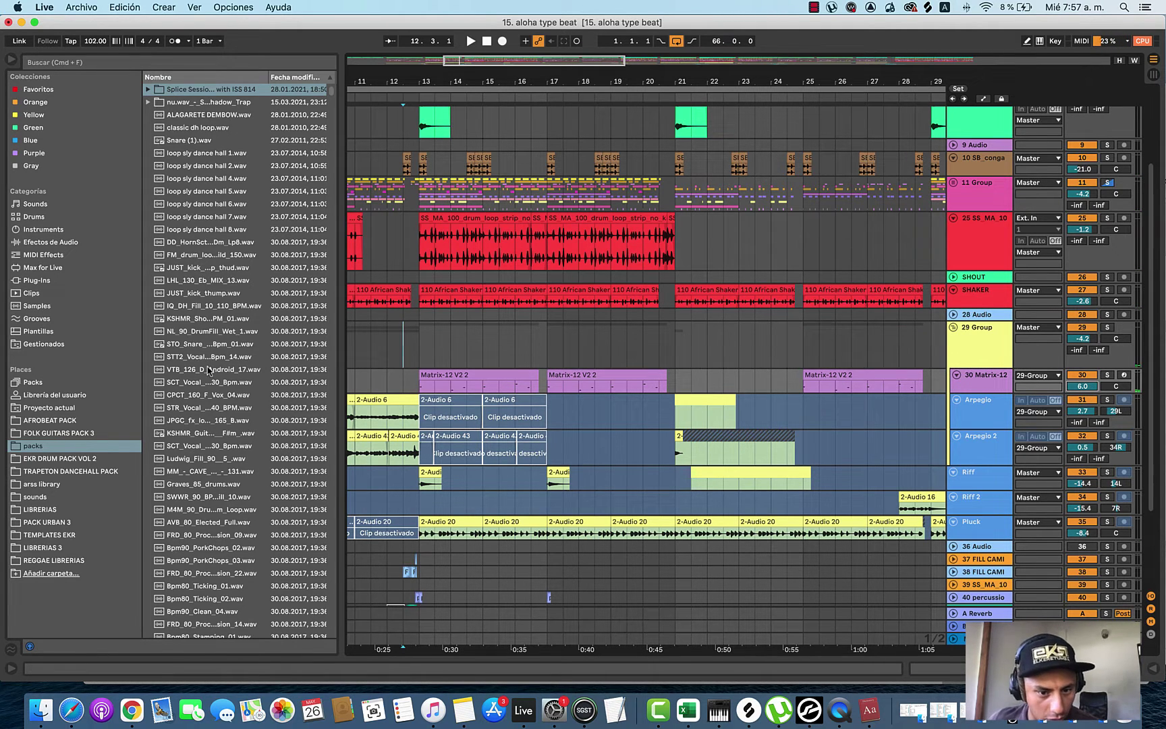
{"action": "key", "text": "s"}
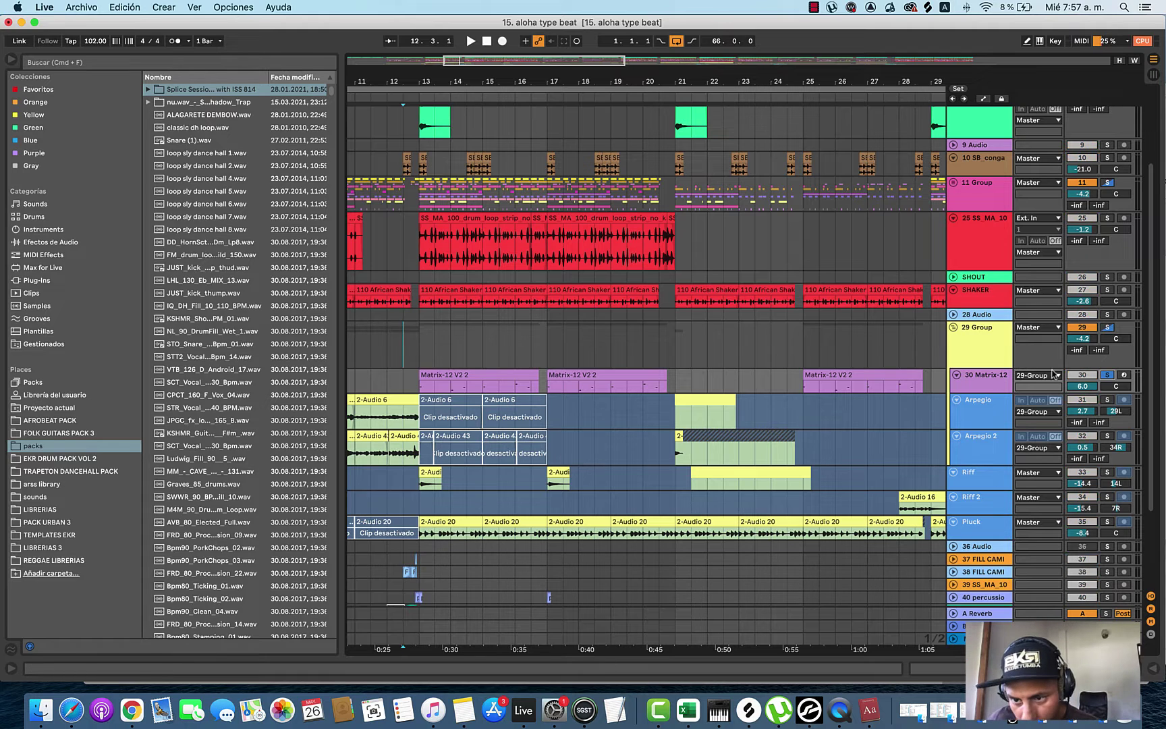
{"action": "key", "text": "space"}
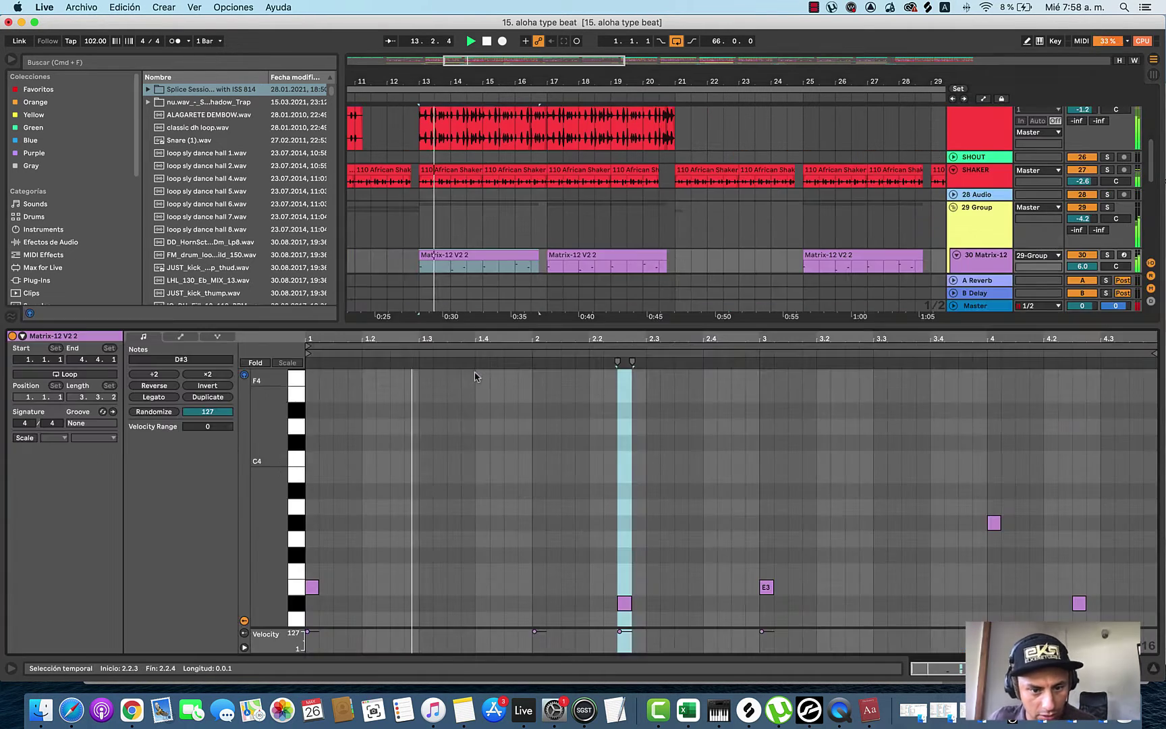
Step: Transpose all notes of the bar 13 Matrix-12 V2 2 clip up one octave and audition the result
{"action": "double_click", "coordinate": [462, 384]}
{"action": "left_click", "coordinate": [443, 503]}
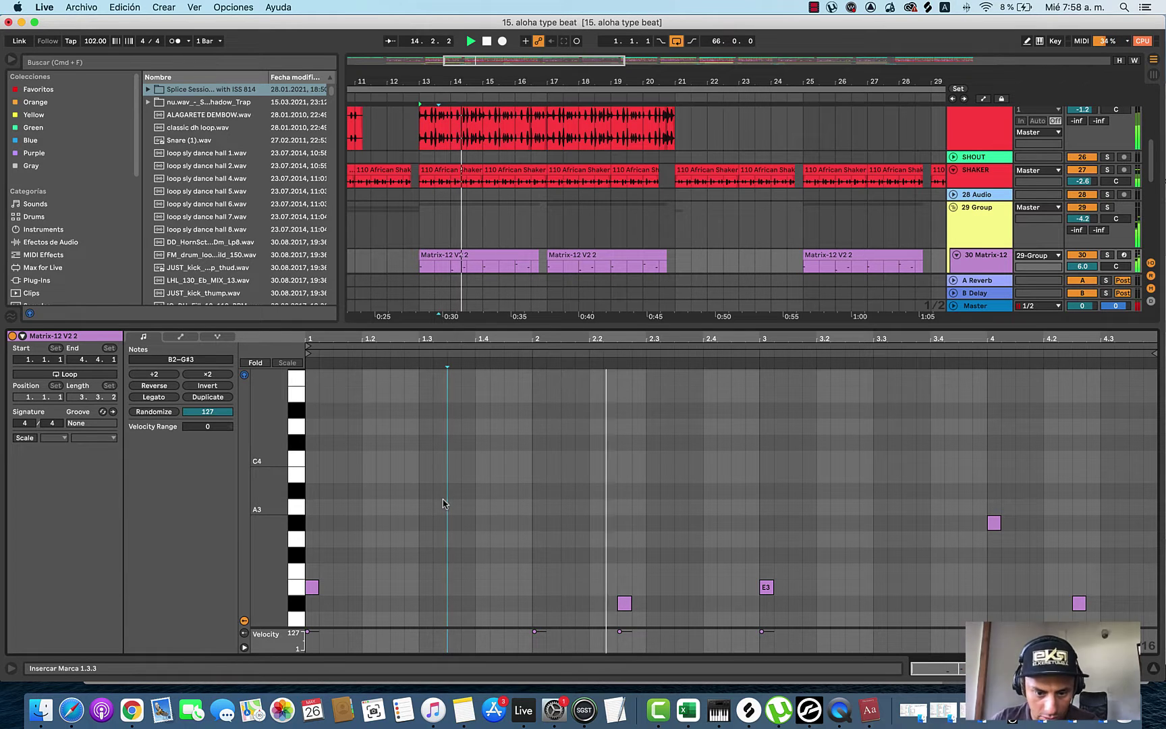
{"action": "key", "text": "super+a"}
{"action": "key", "text": "space"}
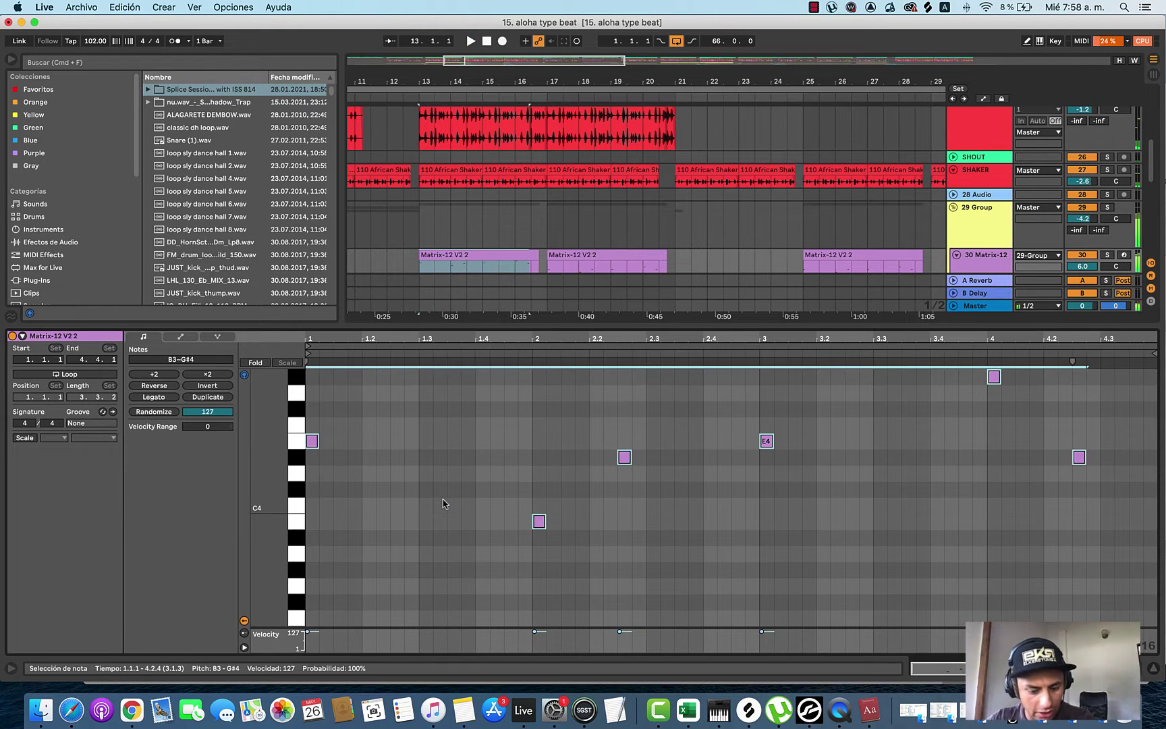
{"action": "key", "text": "space"}
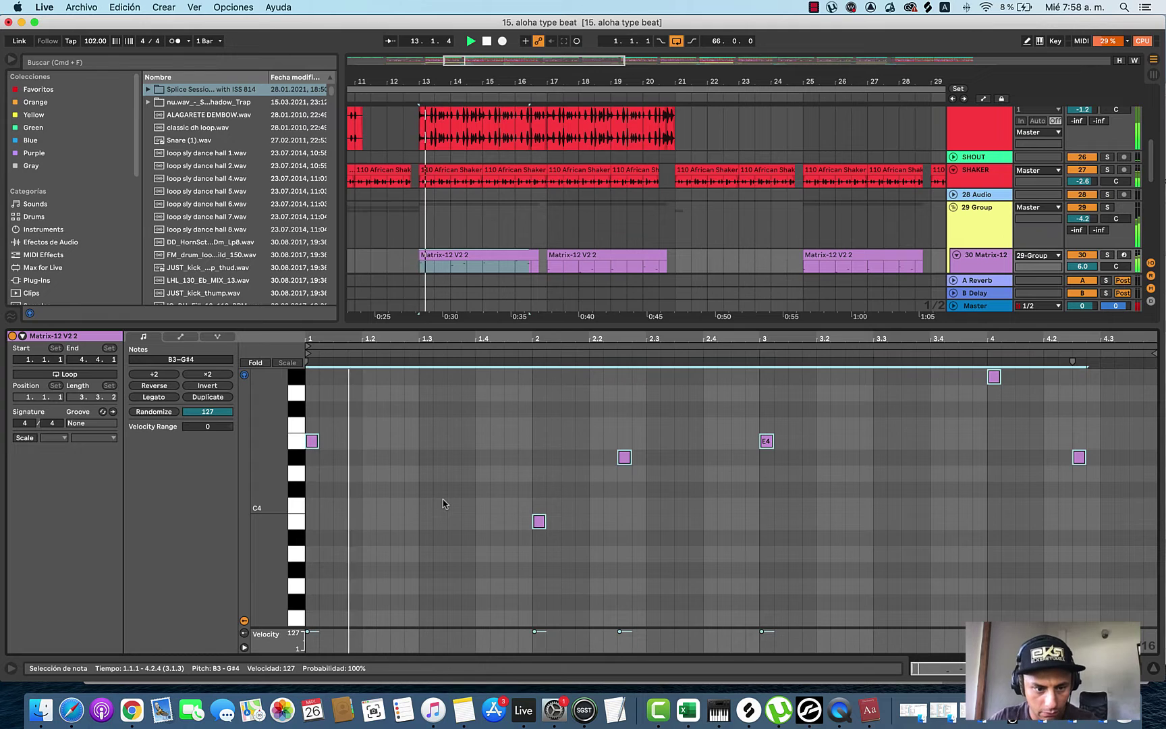
{"action": "key", "text": "super+alt+l"}
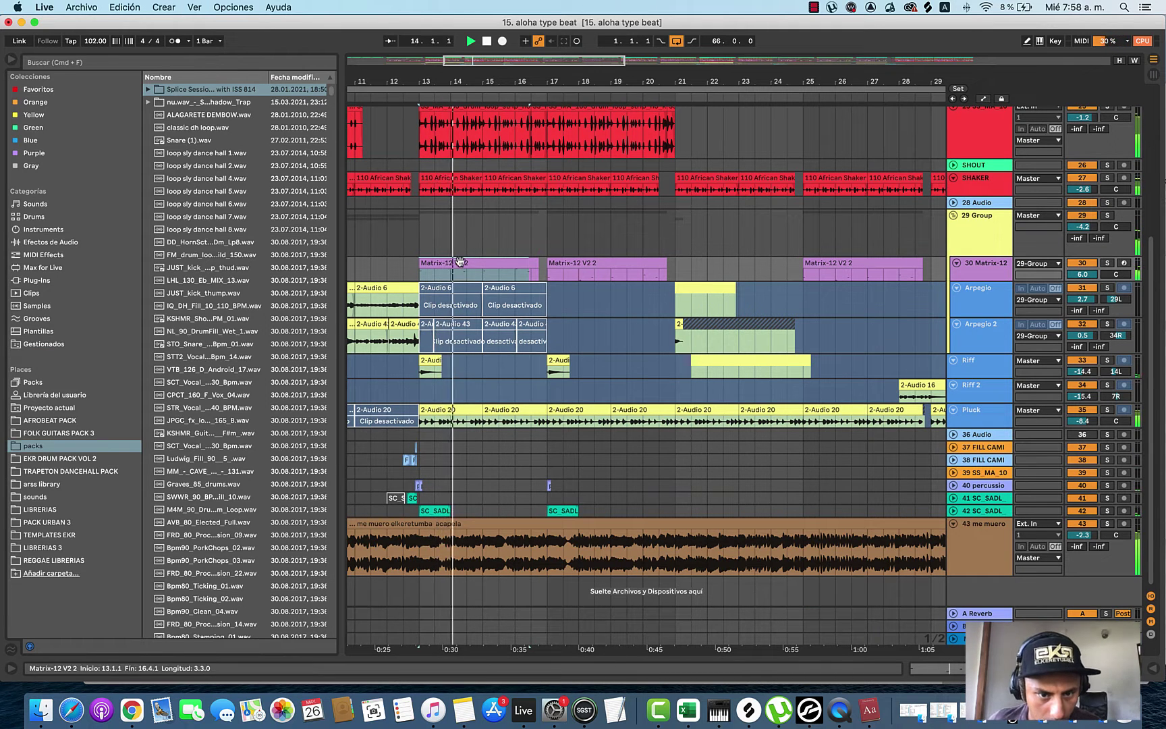
{"action": "key", "text": "super+alt+l"}
Step: Replace the clip's notes at 2.1.1 and 2.2.3 with an A4 and a G#4, deleting the lower notes
{"action": "left_click", "coordinate": [702, 533]}
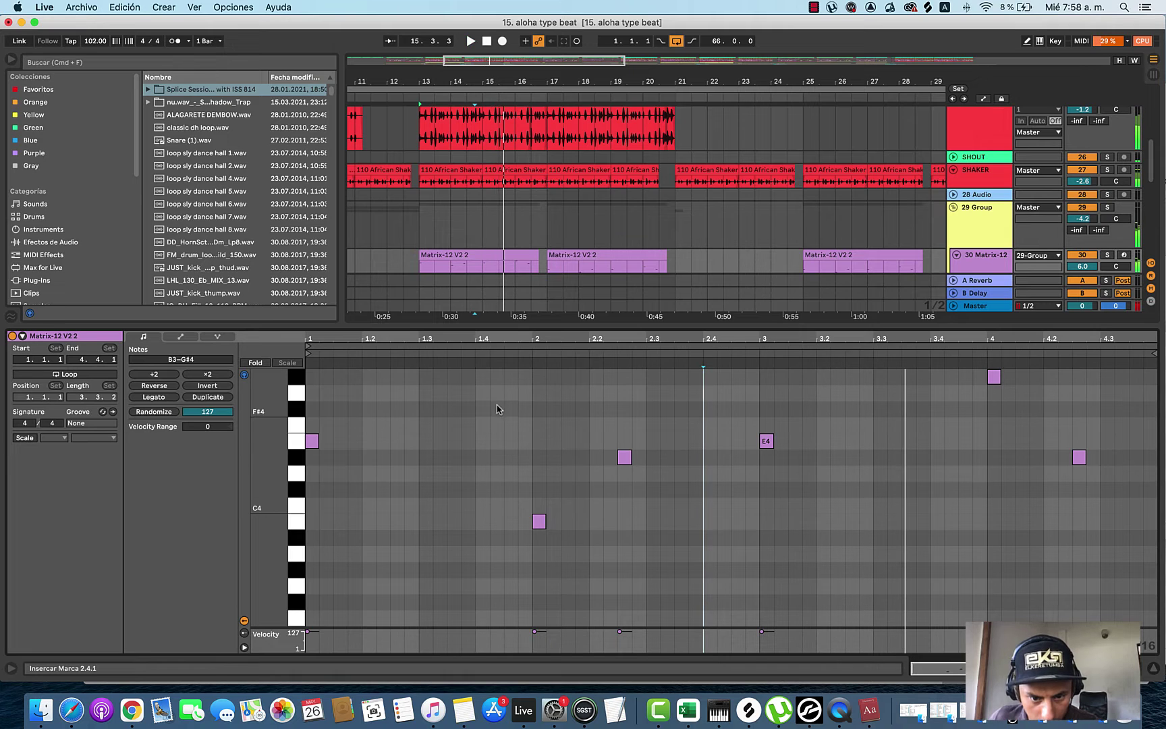
{"action": "left_click", "coordinate": [538, 410]}
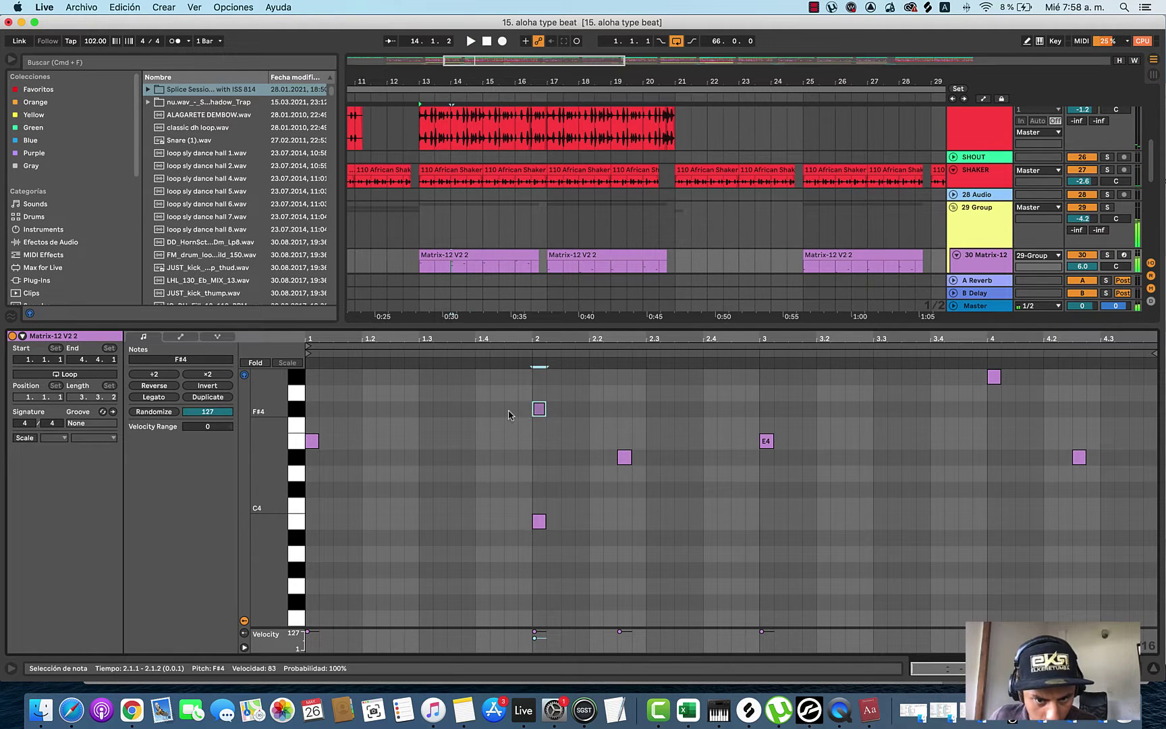
{"action": "key", "text": "Up"}
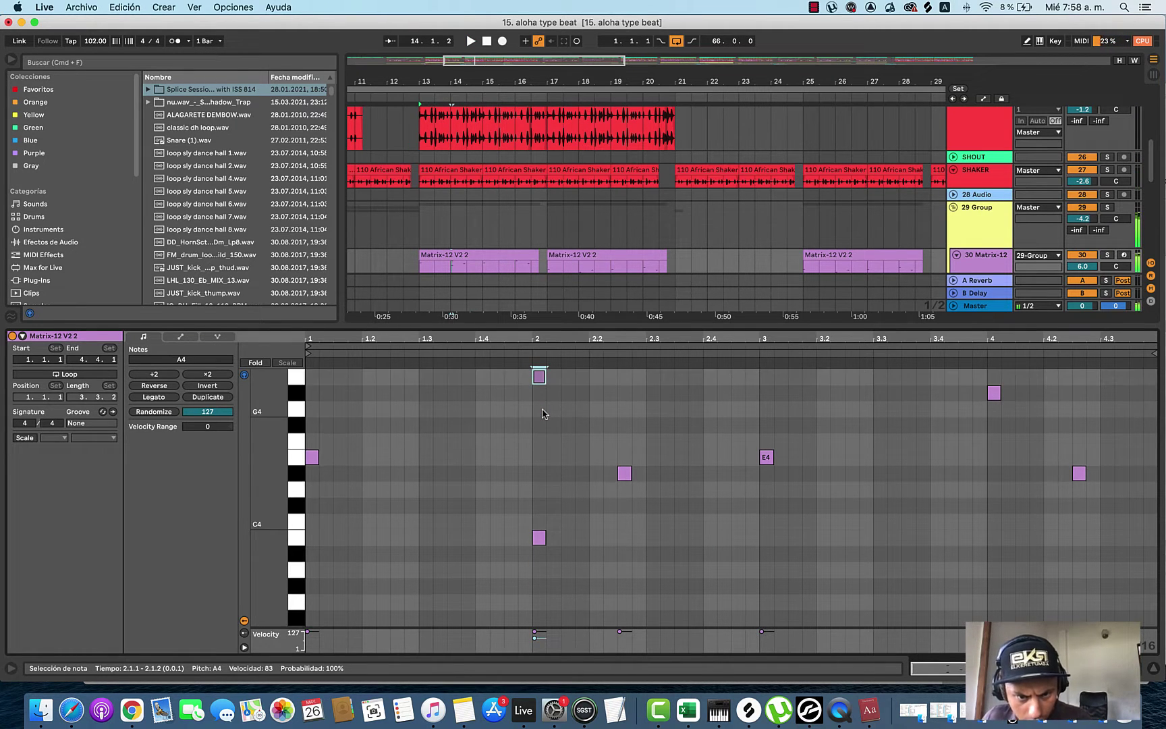
{"action": "double_click", "coordinate": [619, 398]}
{"action": "key", "text": "space"}
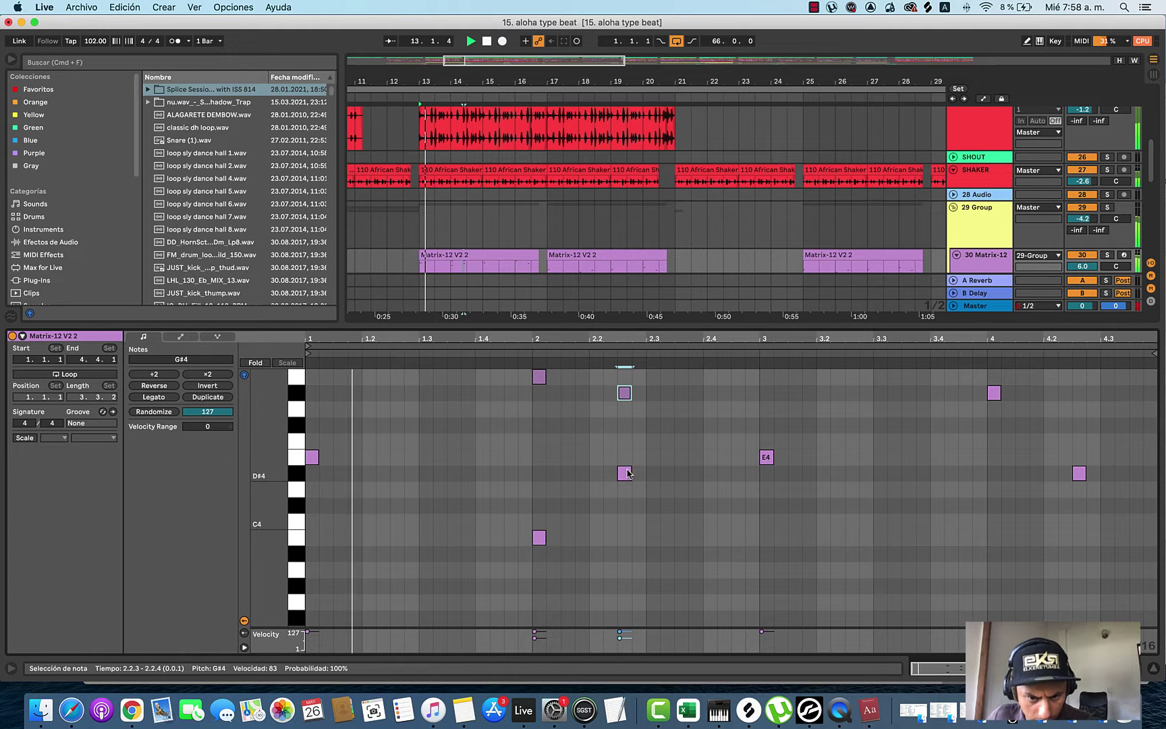
{"action": "left_click_drag", "start_coordinate": [647, 461], "coordinate": [522, 560]}
{"action": "key", "text": "Delete"}
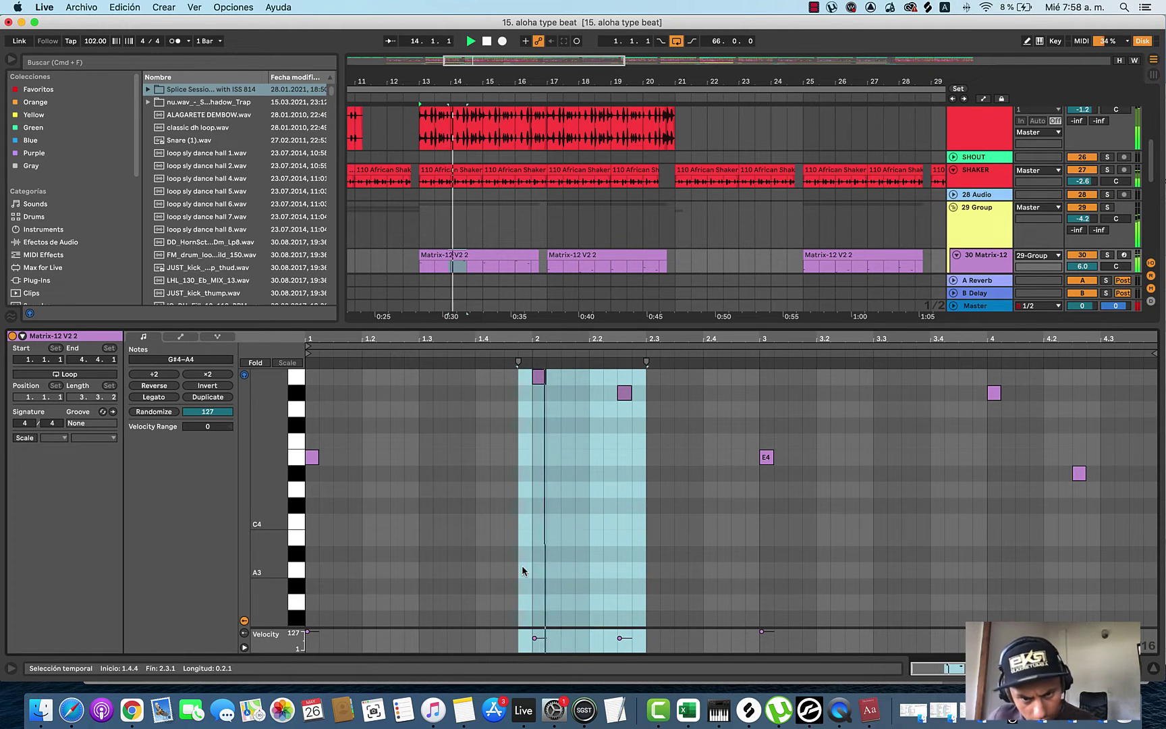
Step: Replace the clip's two notes in bar 4 with a duplicate of the A4 and G#4 pair from bar 2
{"action": "left_click", "coordinate": [979, 267]}
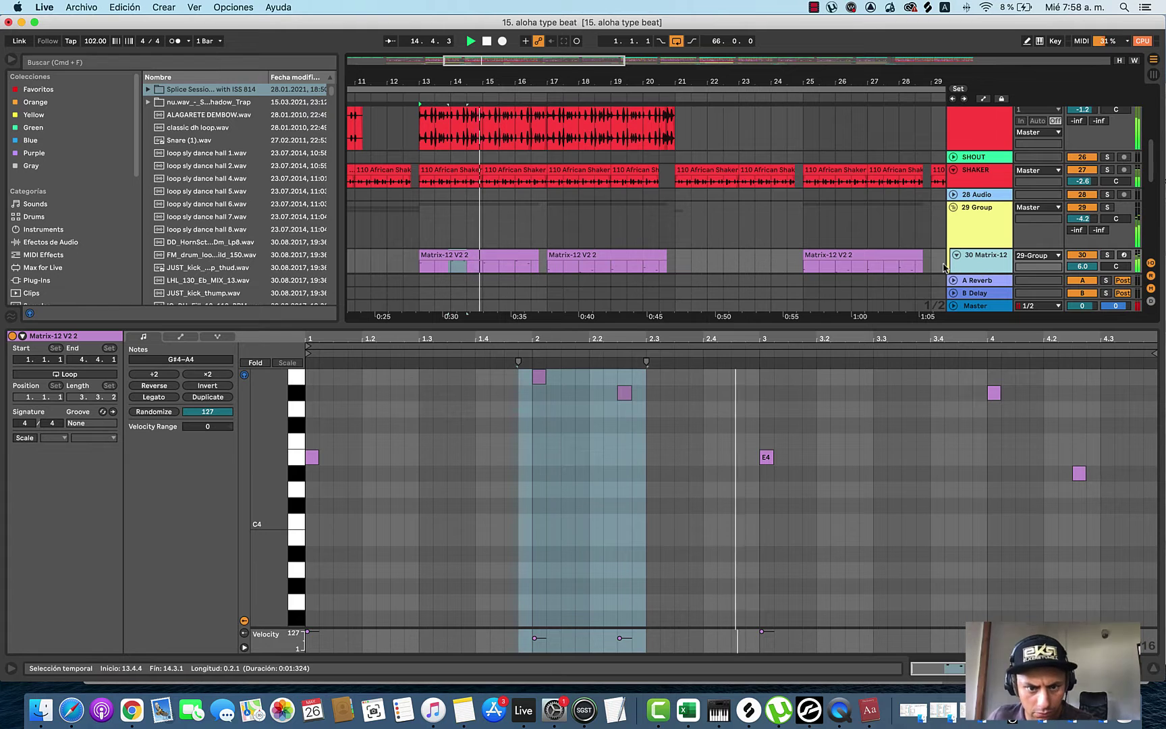
{"action": "scroll", "coordinate": [704, 450], "scroll_direction": "down", "scroll_amount": 2}
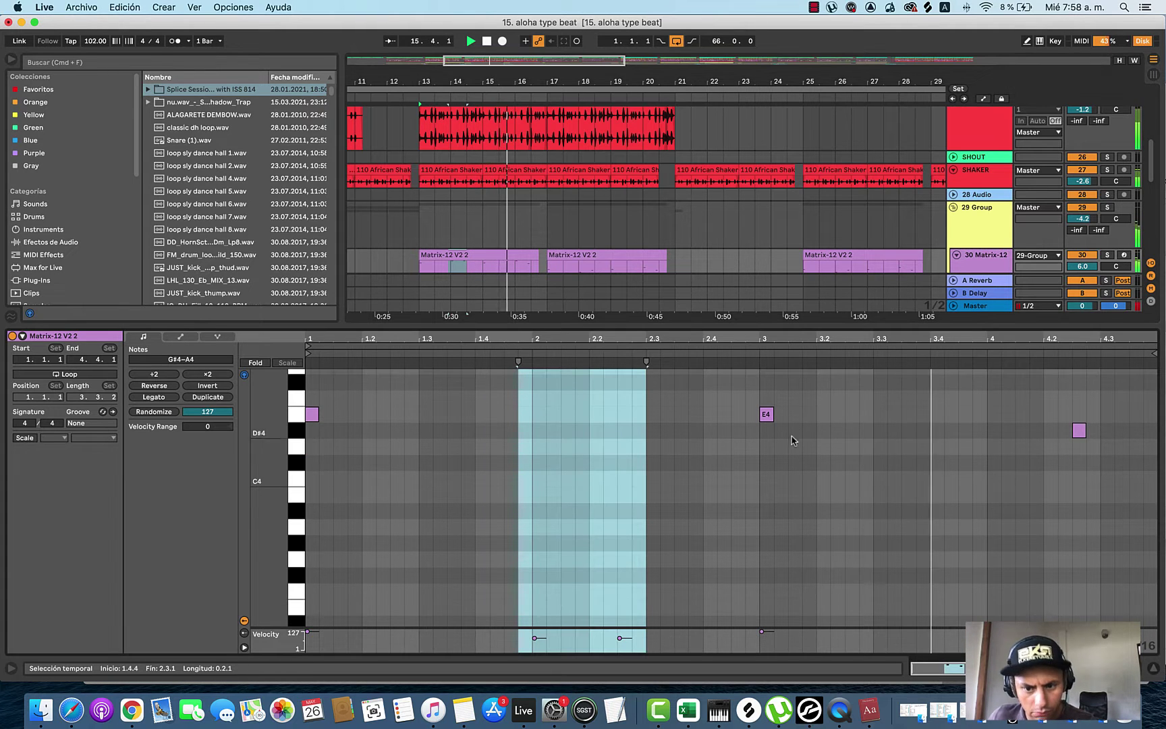
{"action": "scroll", "coordinate": [843, 459], "scroll_direction": "up", "scroll_amount": 6}
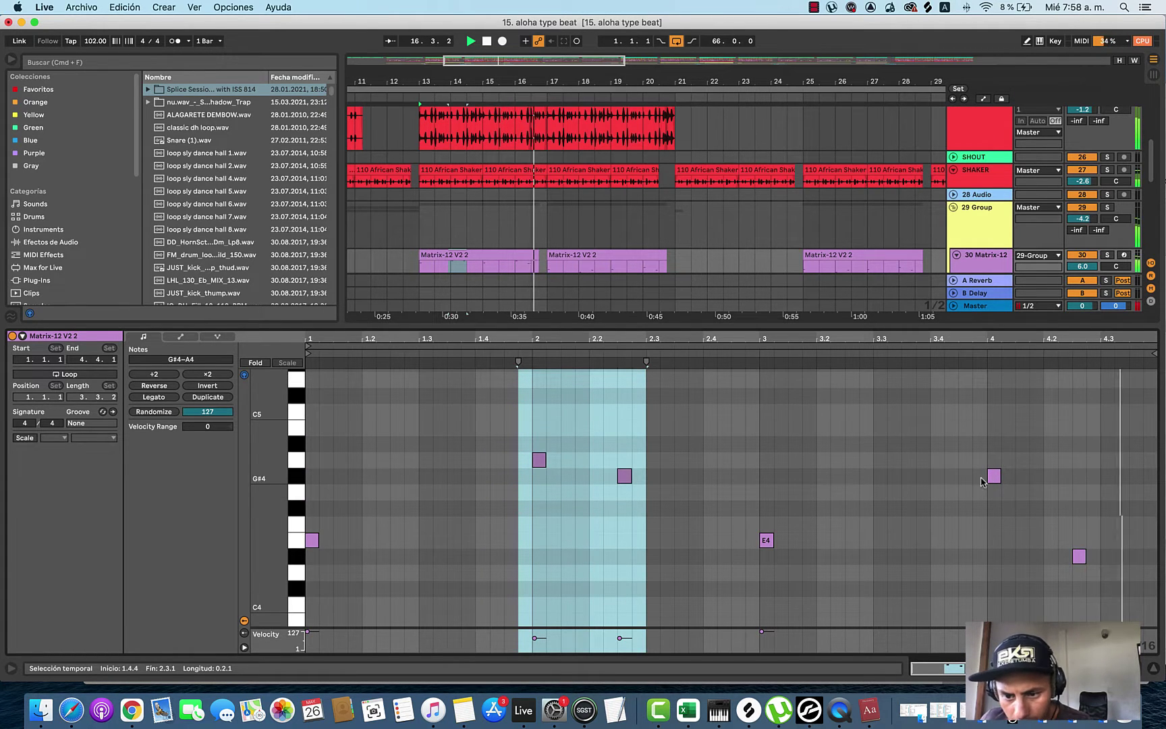
{"action": "left_click_drag", "start_coordinate": [976, 463], "coordinate": [1102, 578]}
{"action": "key", "text": "Delete"}
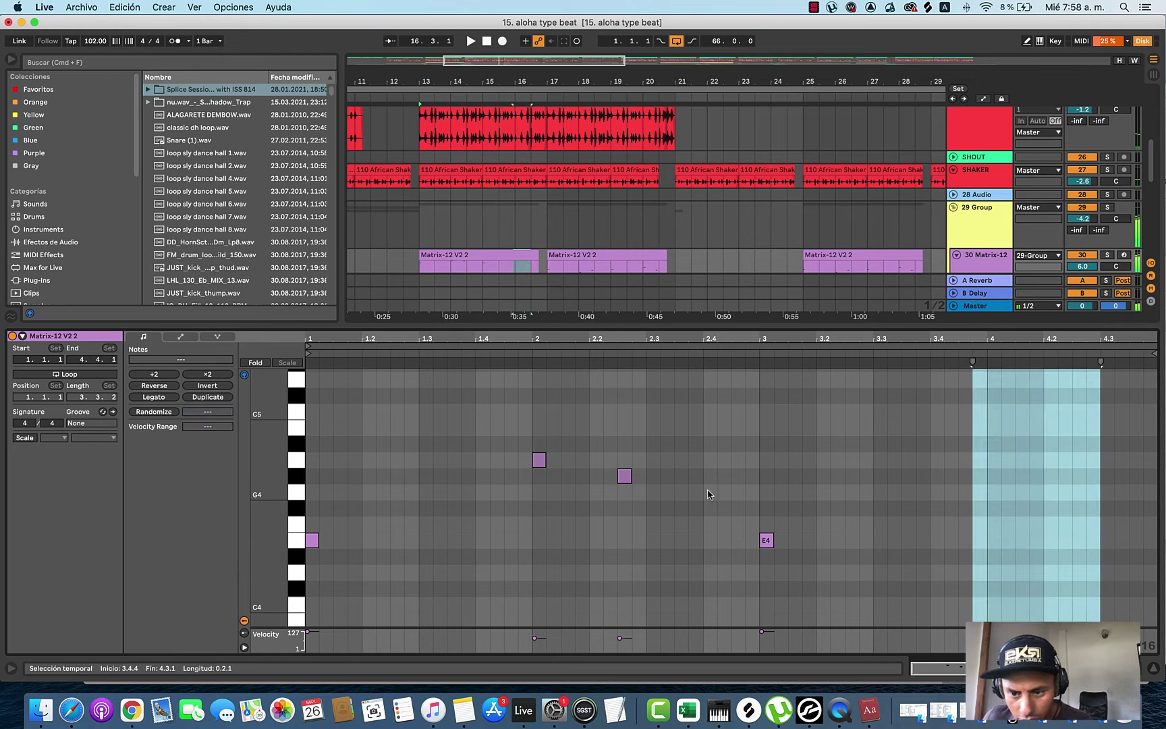
{"action": "left_click_drag", "start_coordinate": [983, 494], "coordinate": [533, 436]}
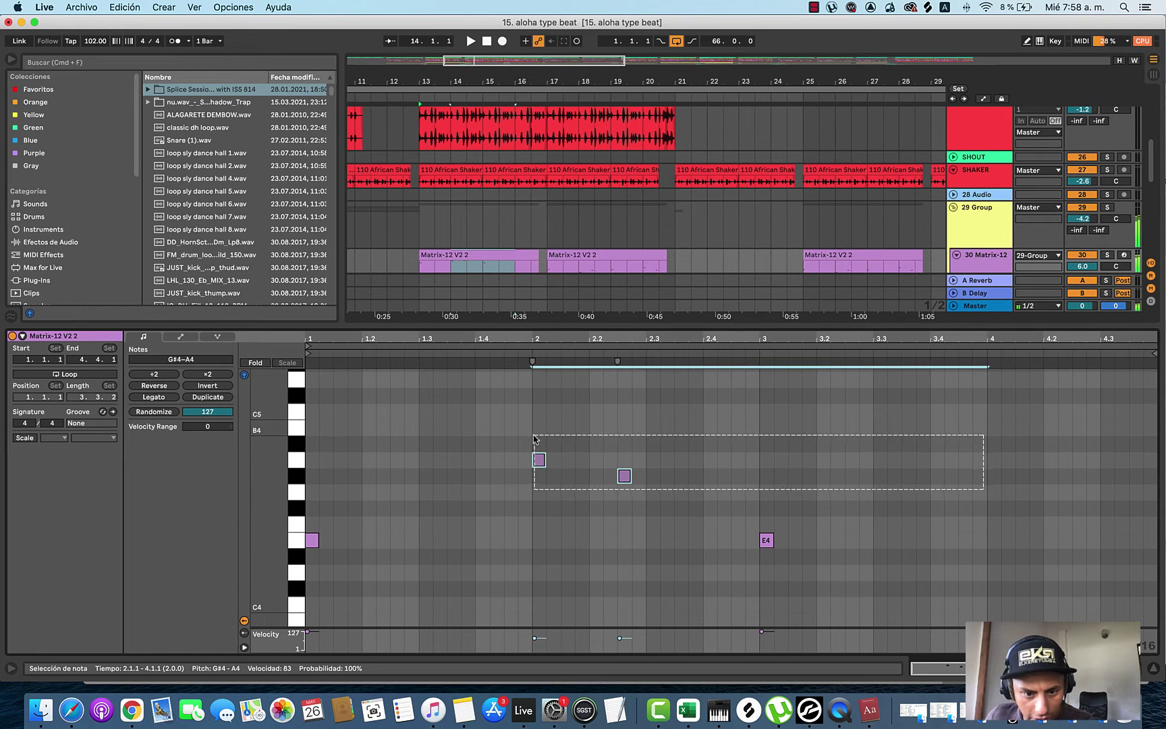
{"action": "key", "text": "super+d"}
{"action": "key", "text": "super+alt+l"}
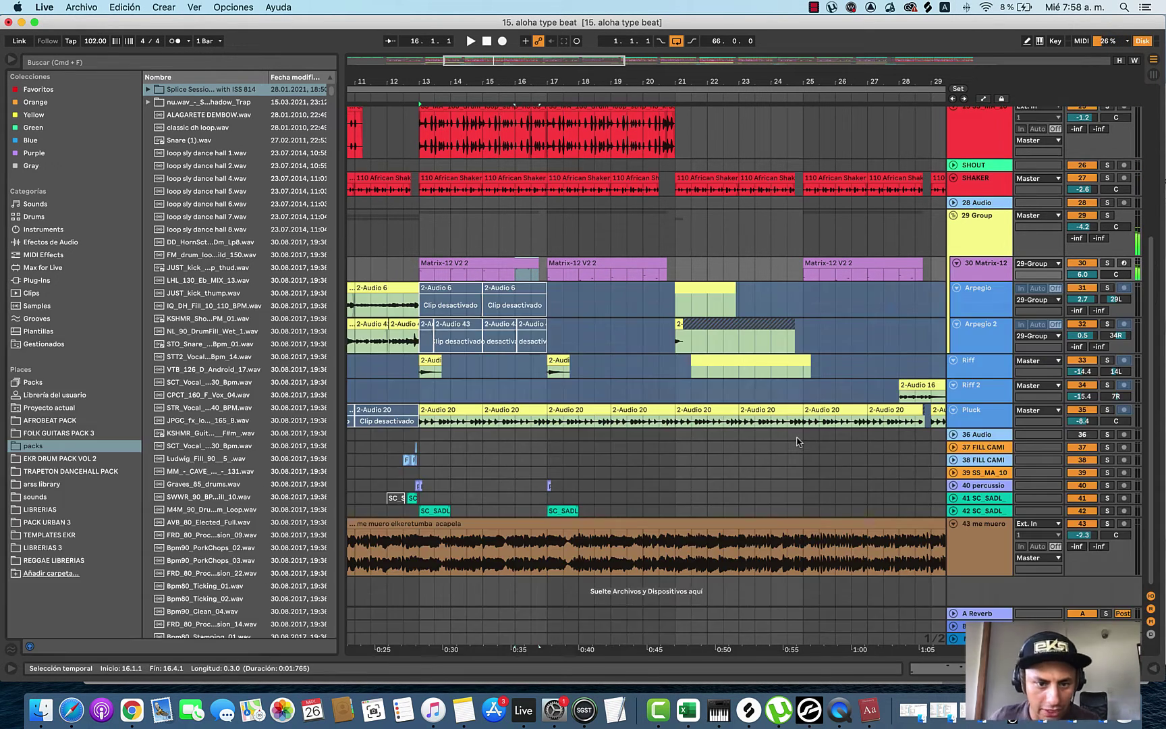
Step: Set the Matrix-12 track volume to -1.0 dB while playing the arrangement from bar 12.3
{"action": "left_click", "coordinate": [500, 258]}
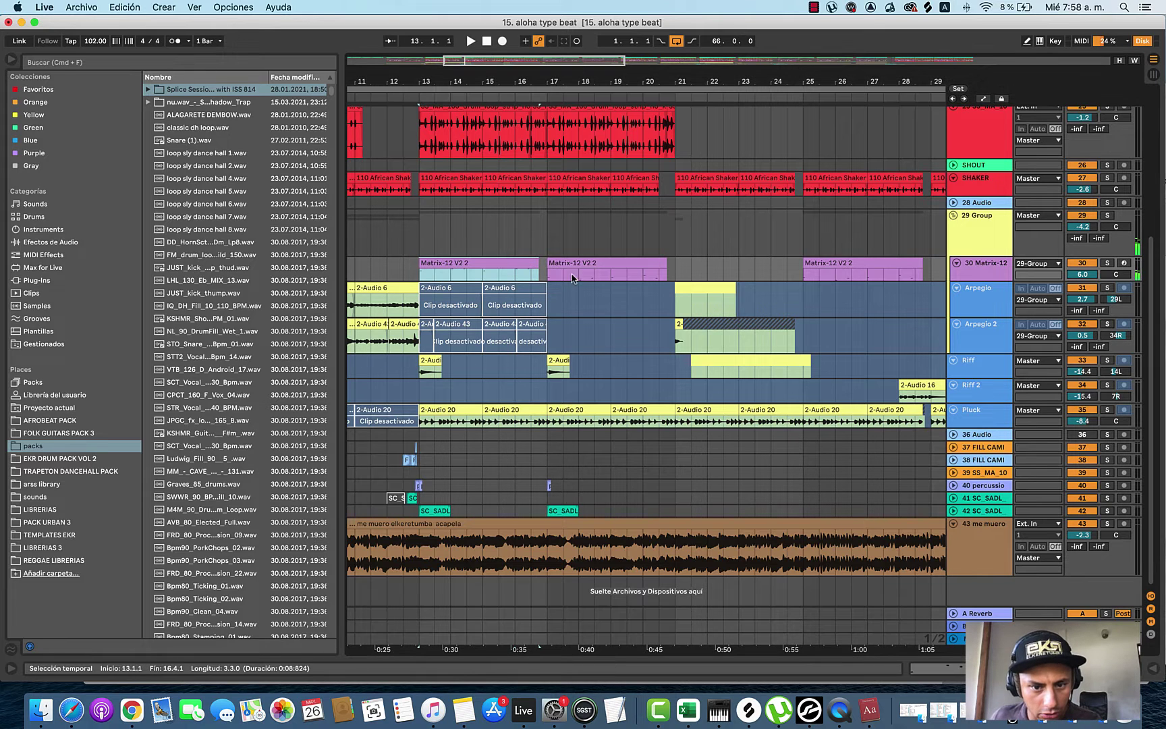
{"action": "left_click", "coordinate": [548, 275]}
{"action": "left_click", "coordinate": [402, 250]}
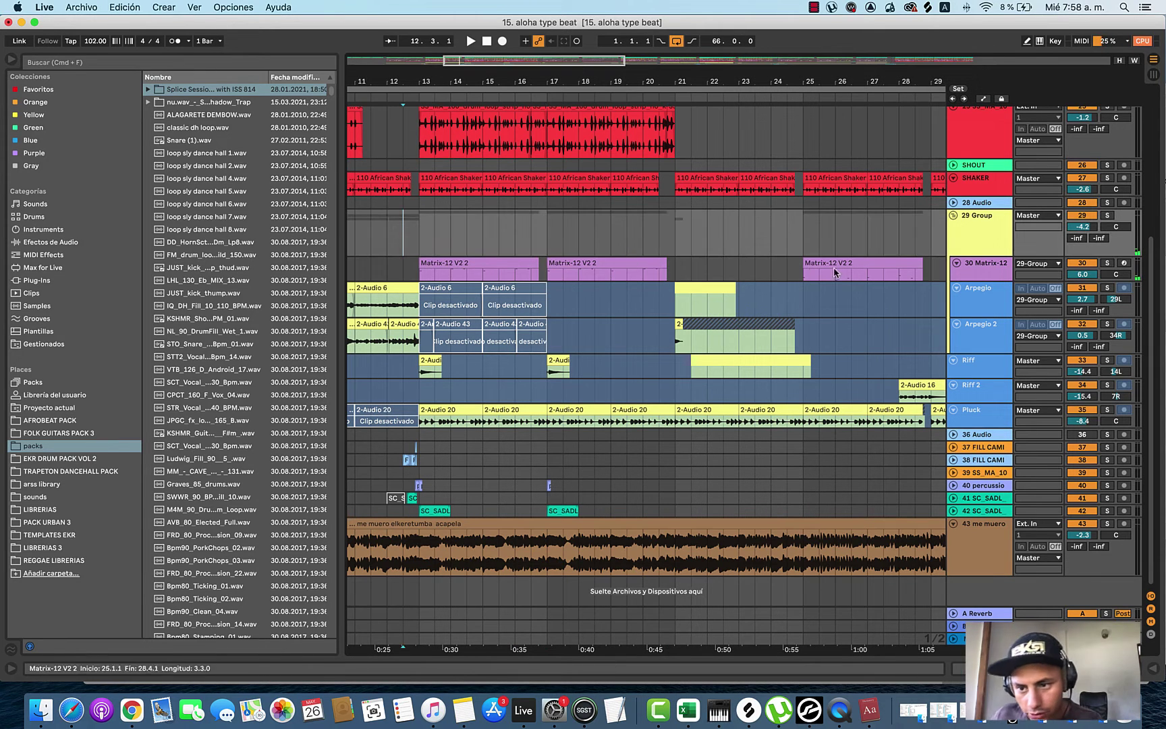
{"action": "left_click_drag", "start_coordinate": [1082, 275], "coordinate": [1082, 291]}
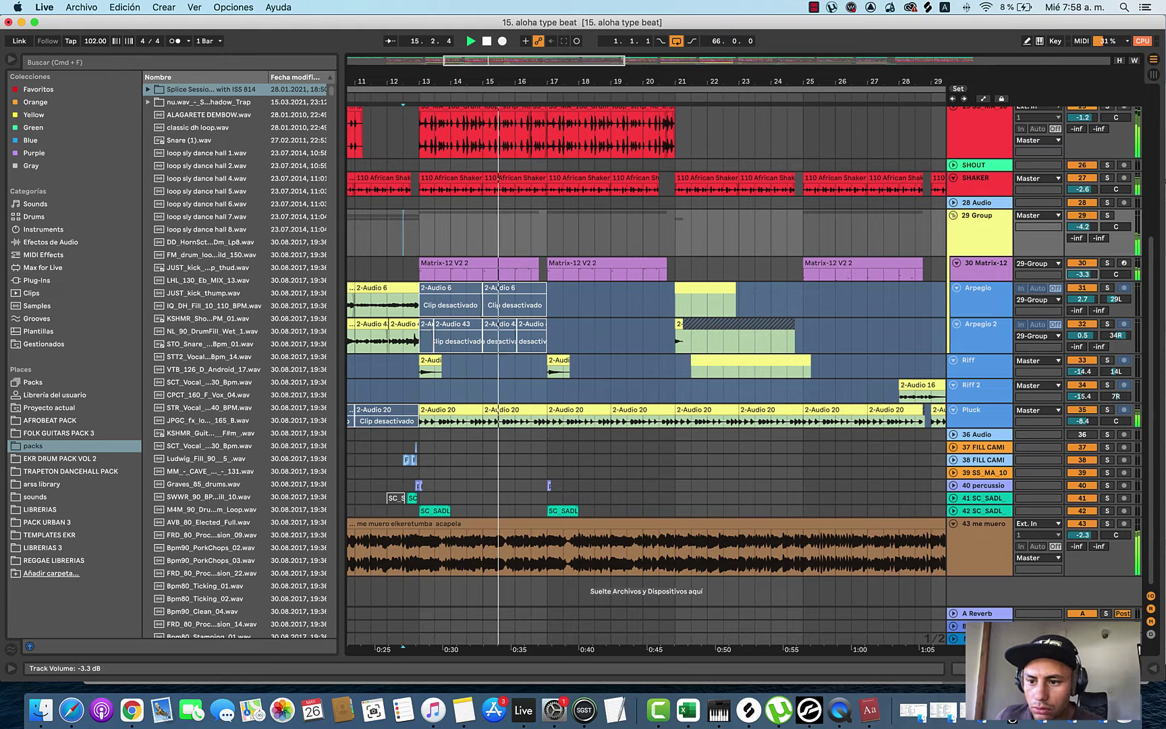
{"action": "left_click_drag", "start_coordinate": [1085, 277], "coordinate": [1086, 270]}
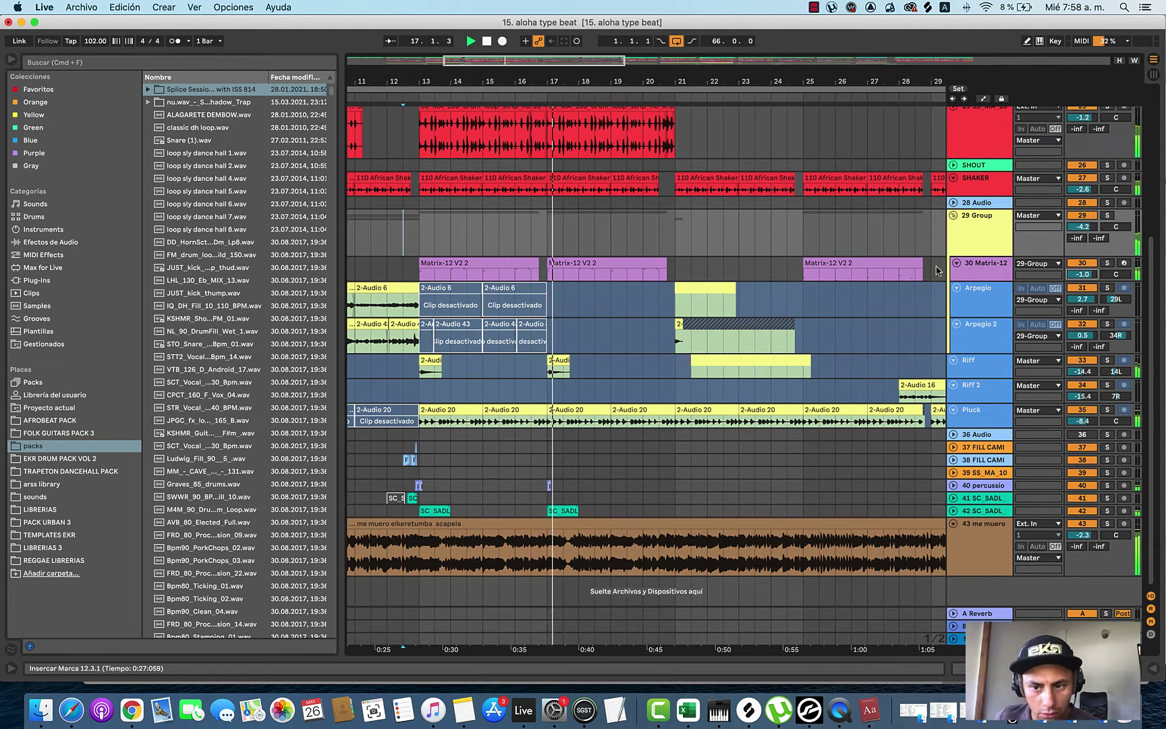
Step: Fold the arrangement's tracks and unfold only the me muero acapella track
{"action": "left_click", "coordinate": [961, 233]}
{"action": "key", "text": "super+a"}
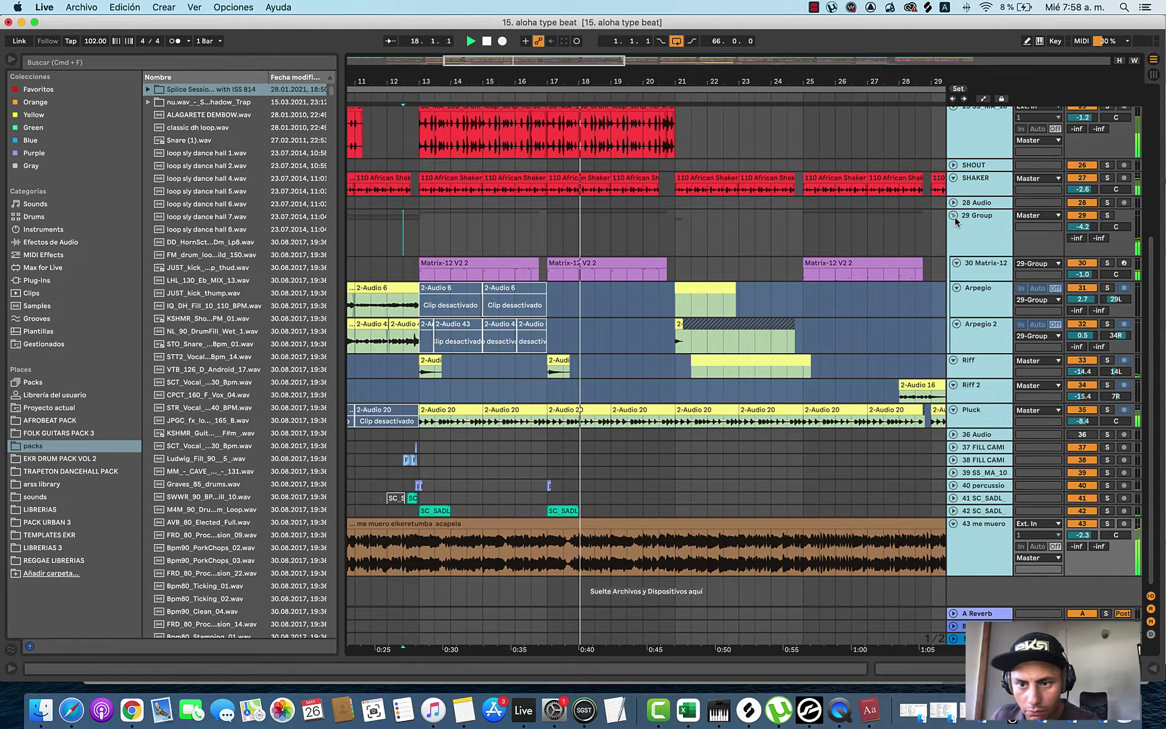
{"action": "left_click", "coordinate": [953, 216], "text": "alt"}
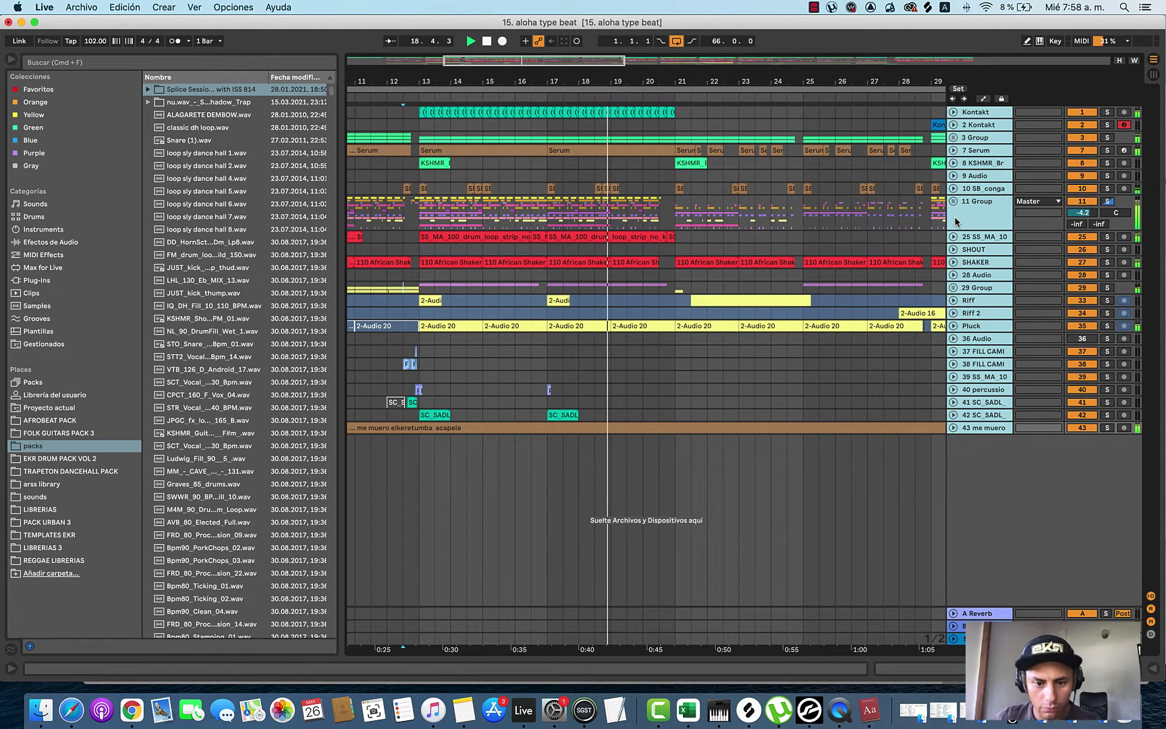
{"action": "left_click", "coordinate": [658, 377]}
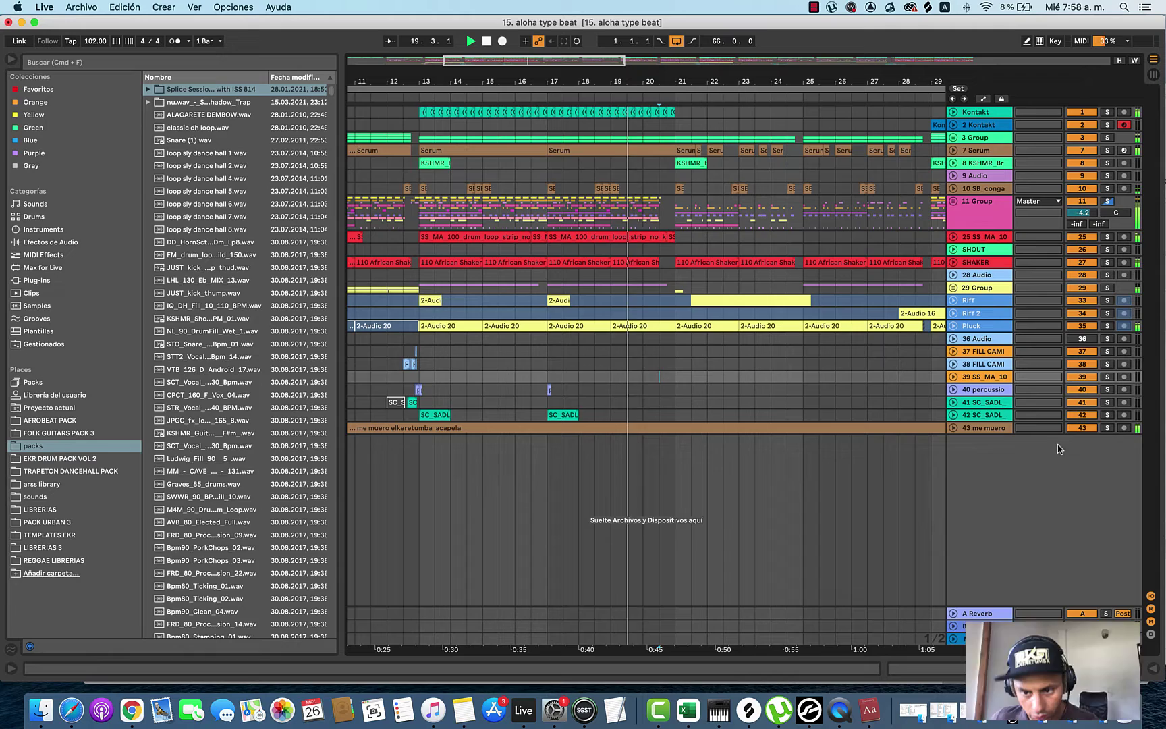
{"action": "left_click", "coordinate": [953, 428]}
Step: Examine the whole arrangement against the acapella waveform during playback, from the bar 21 section to the end
{"action": "scroll", "coordinate": [697, 398], "scroll_direction": "down", "scroll_amount": 2}
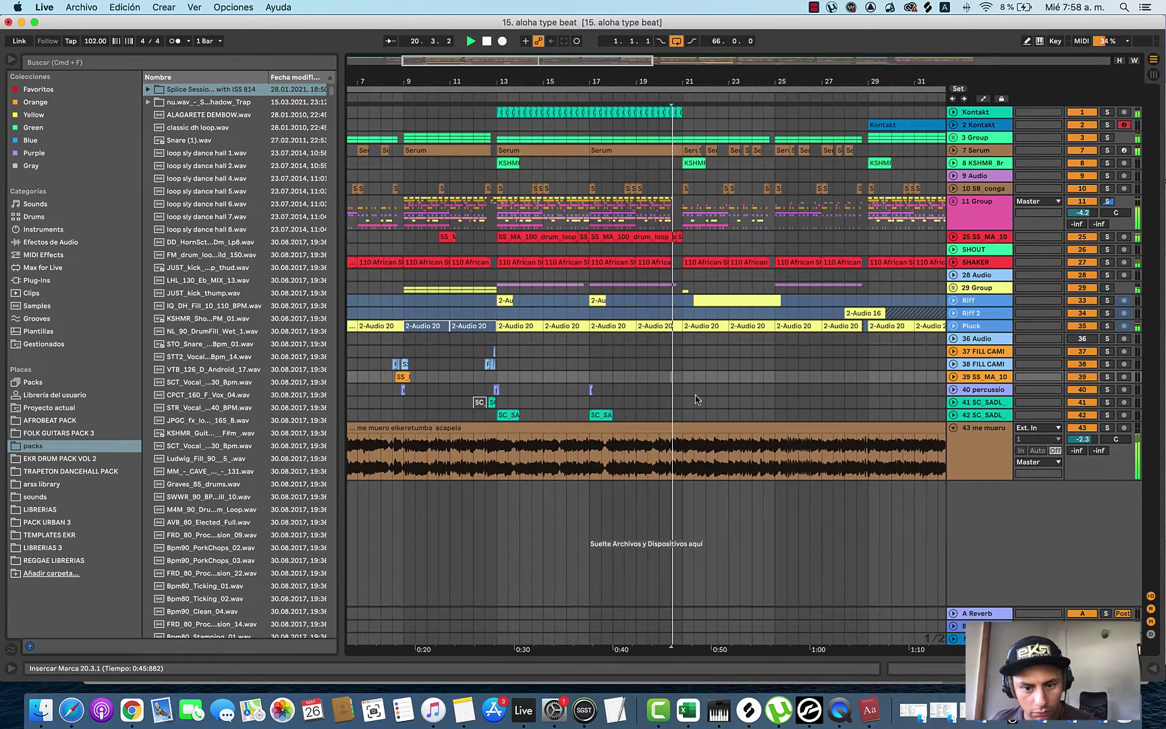
{"action": "scroll", "coordinate": [696, 400], "scroll_direction": "up", "scroll_amount": 1}
{"action": "scroll", "coordinate": [682, 250], "scroll_direction": "up", "scroll_amount": 2}
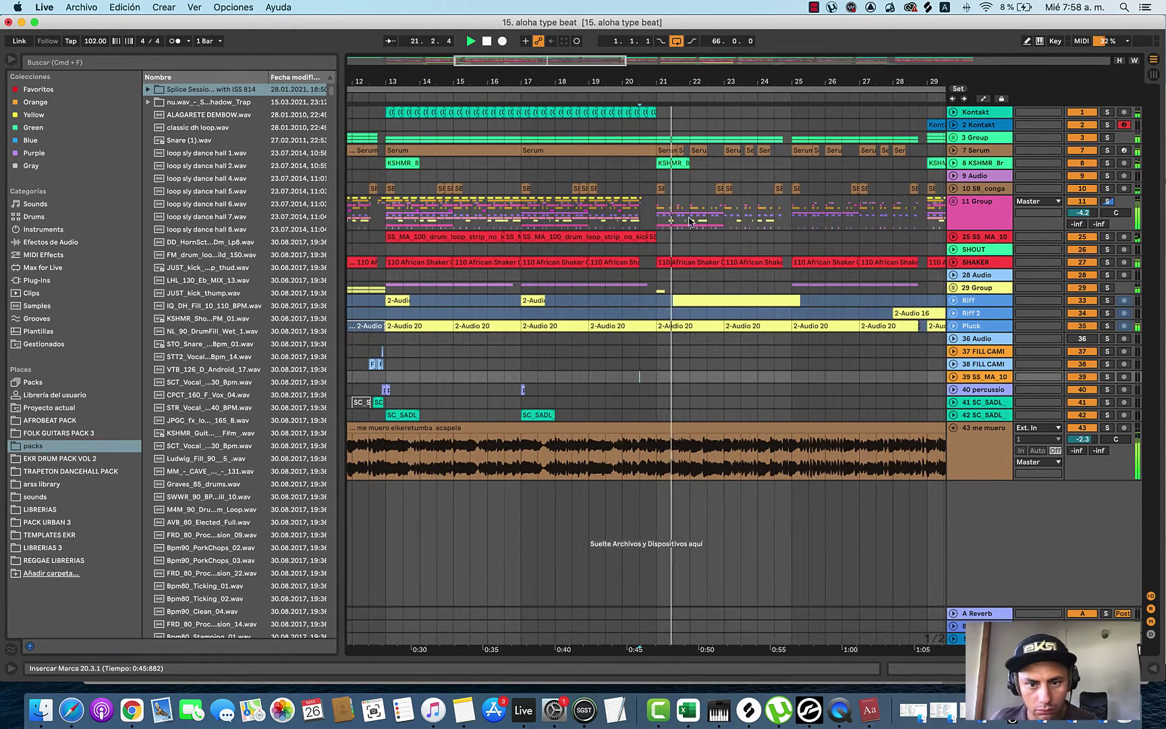
{"action": "scroll", "coordinate": [702, 243], "scroll_direction": "down", "scroll_amount": 1}
{"action": "scroll", "coordinate": [723, 264], "scroll_direction": "down", "scroll_amount": 2}
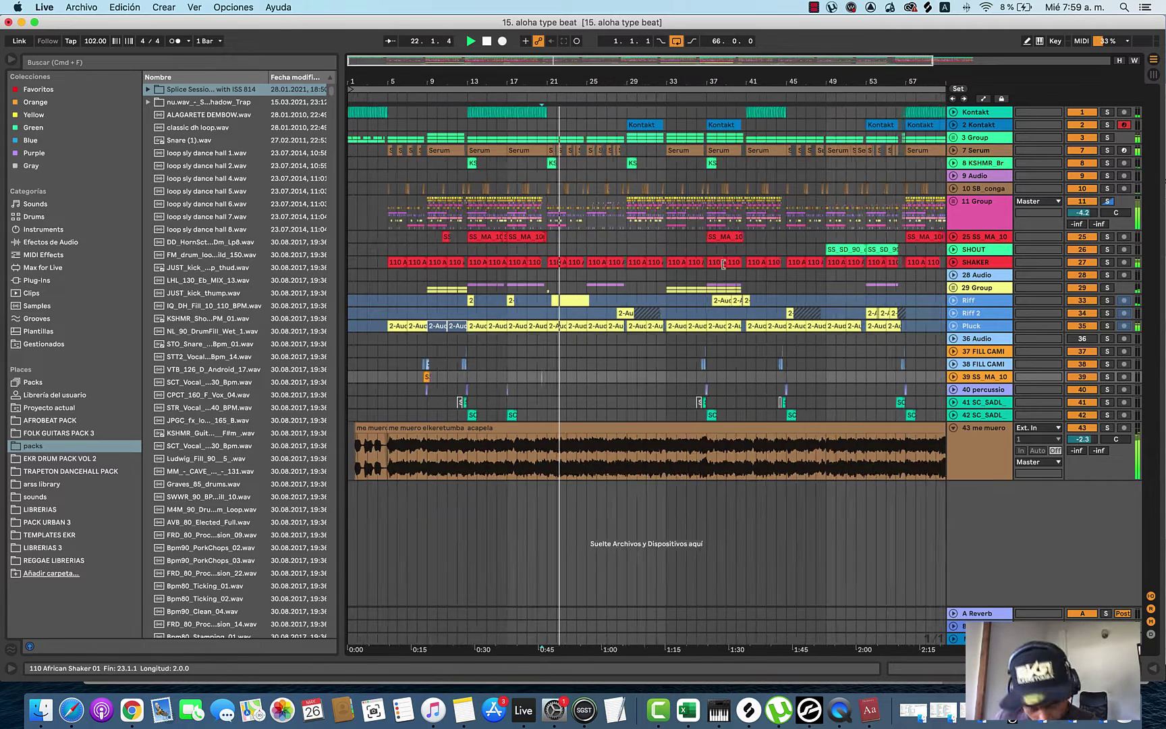
{"action": "scroll", "coordinate": [723, 264], "scroll_direction": "down", "scroll_amount": 1}
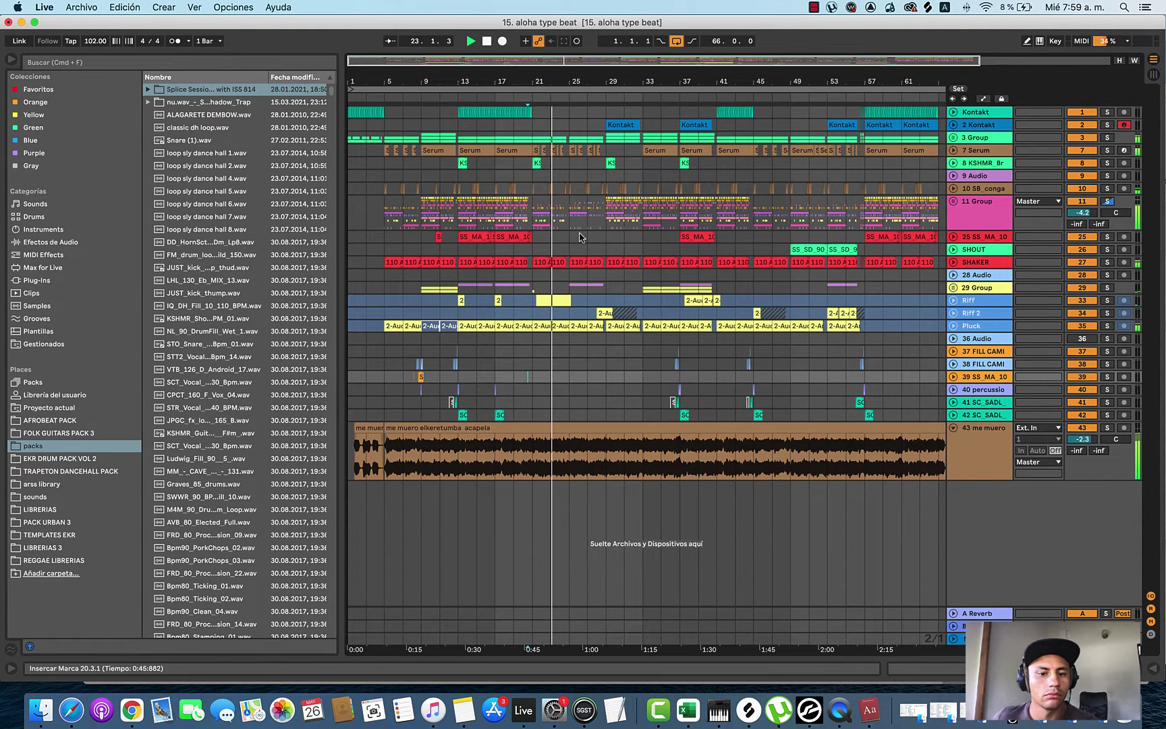
{"action": "scroll", "coordinate": [722, 263], "scroll_direction": "down", "scroll_amount": 2}
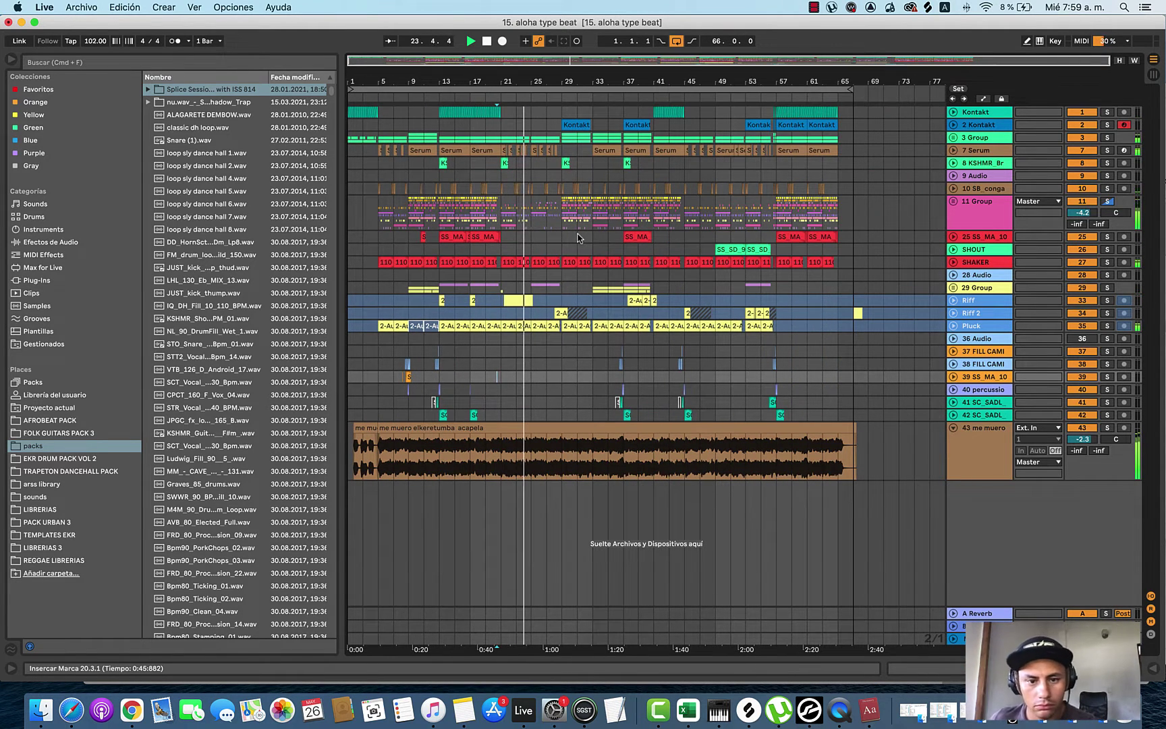
{"action": "scroll", "coordinate": [546, 251], "scroll_direction": "up", "scroll_amount": 3}
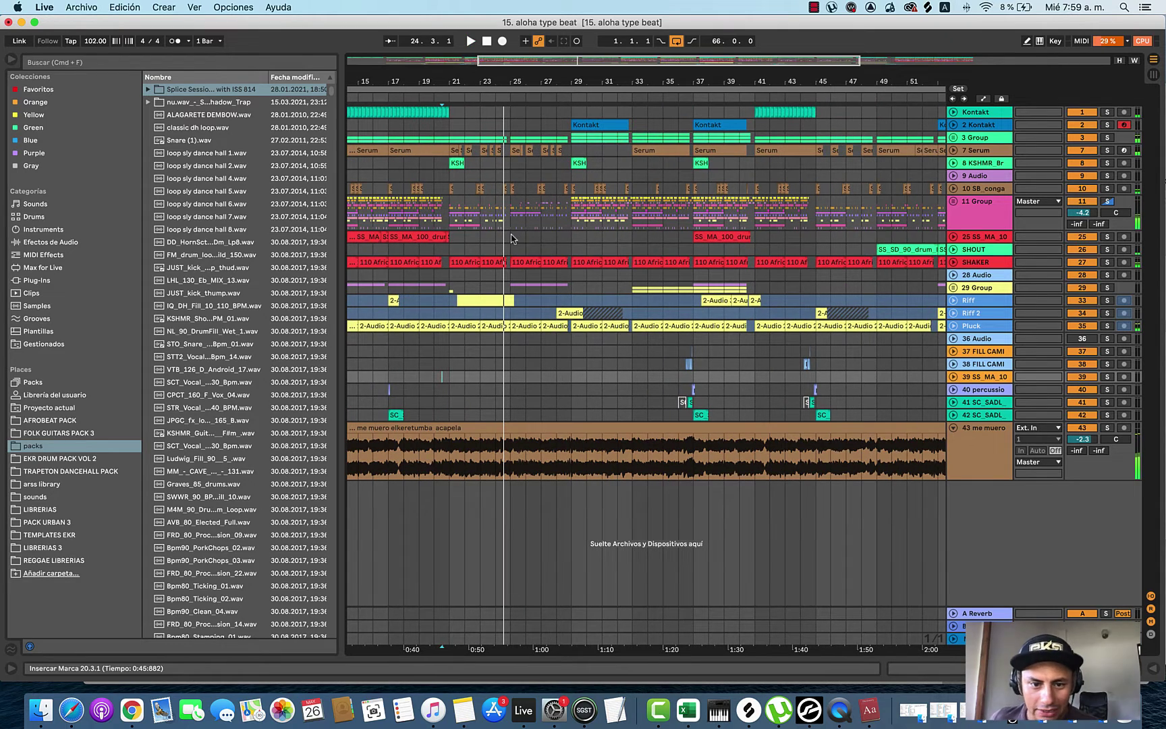
{"action": "scroll", "coordinate": [510, 238], "scroll_direction": "down", "scroll_amount": 3}
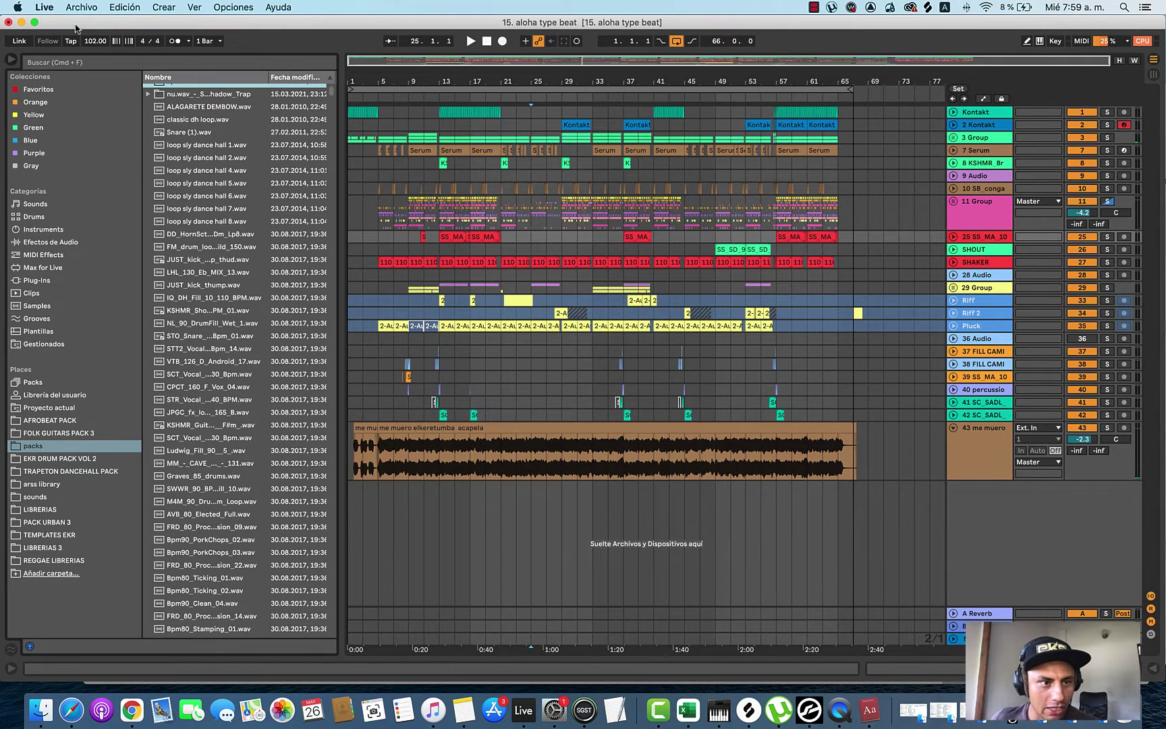
Step: Save the current Live Set
{"action": "left_click", "coordinate": [81, 7]}
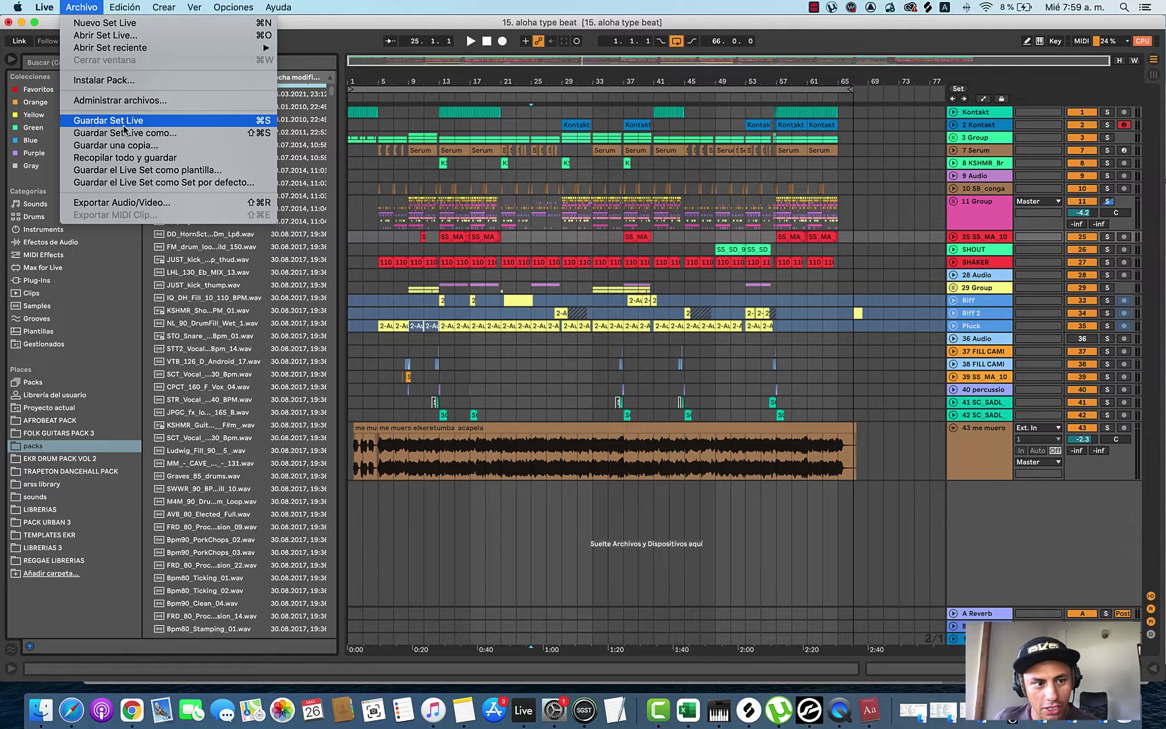
{"action": "left_click", "coordinate": [108, 121]}
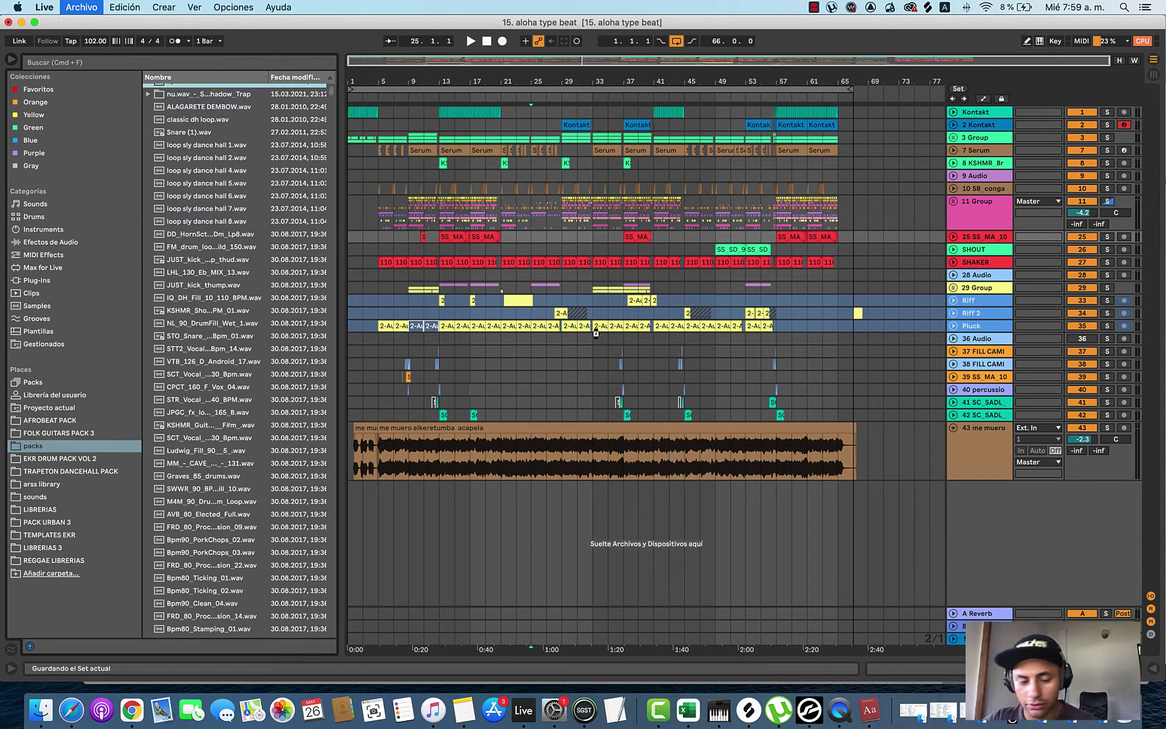
{"action": "key", "text": "XF86AudioRaiseVolume"}
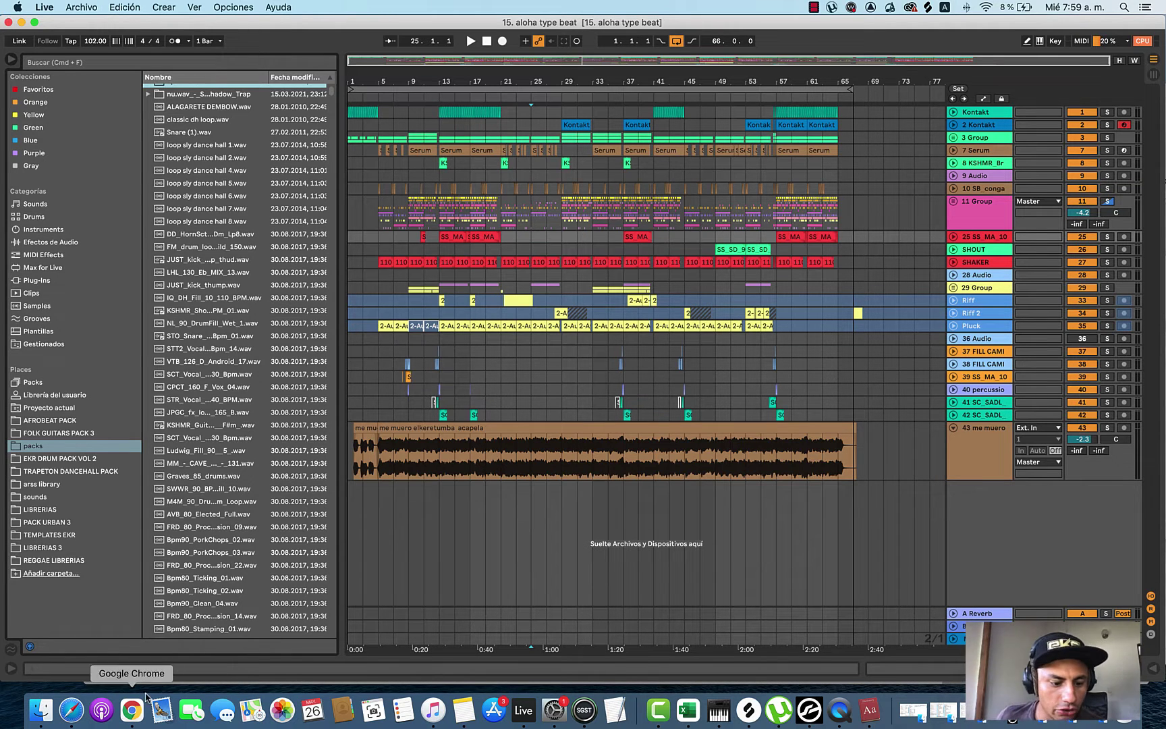
Step: Open the recent set me muero campusano.als and move its second window aside to uncover the arrangement
{"action": "left_click", "coordinate": [83, 7]}
{"action": "mouse_move", "coordinate": [113, 49]}
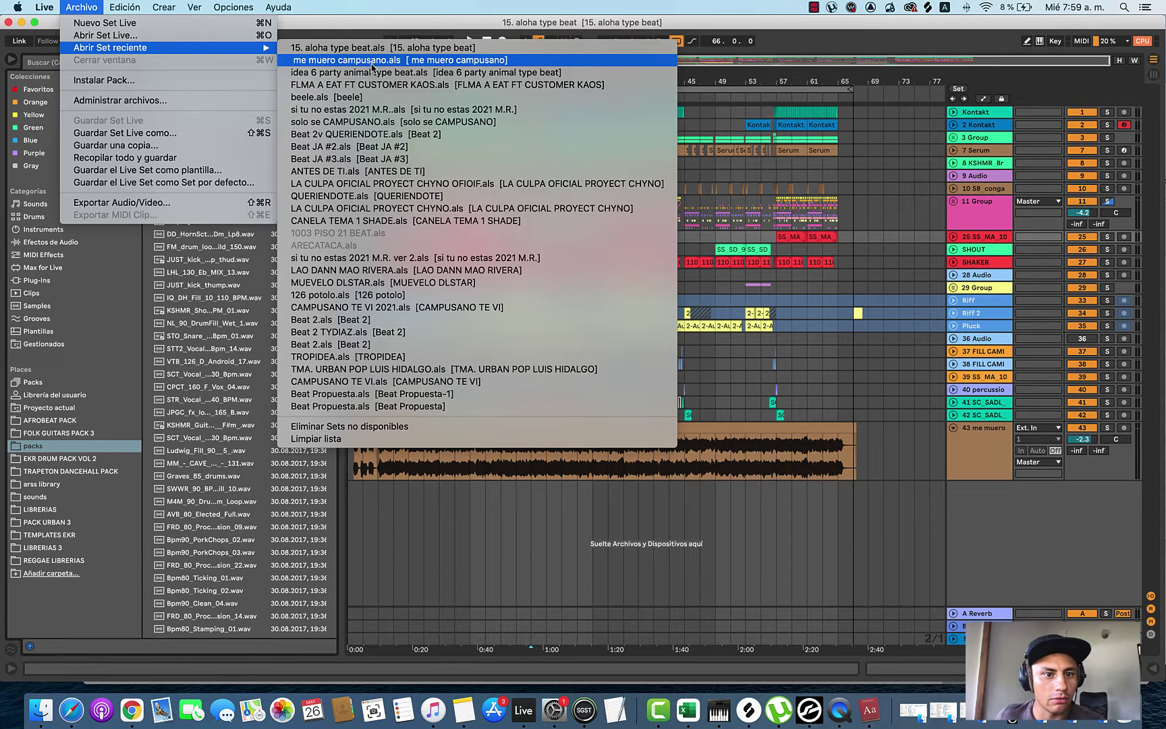
{"action": "left_click", "coordinate": [354, 60]}
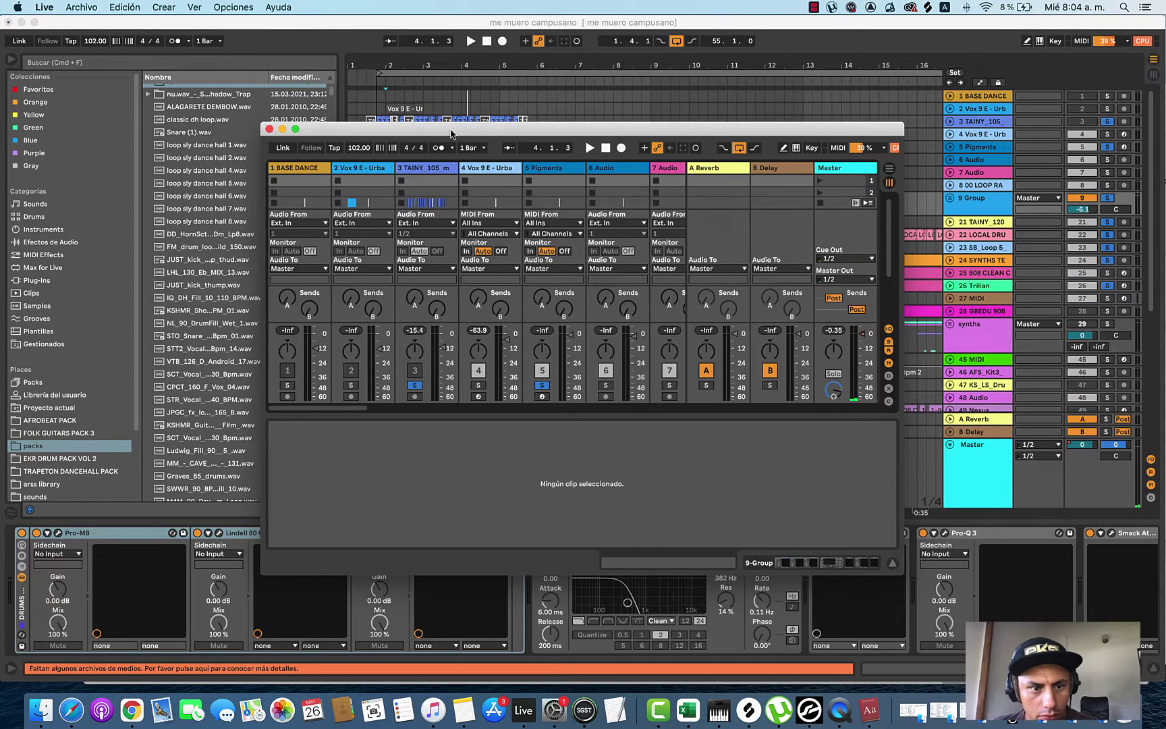
{"action": "left_click_drag", "start_coordinate": [451, 133], "coordinate": [865, 182]}
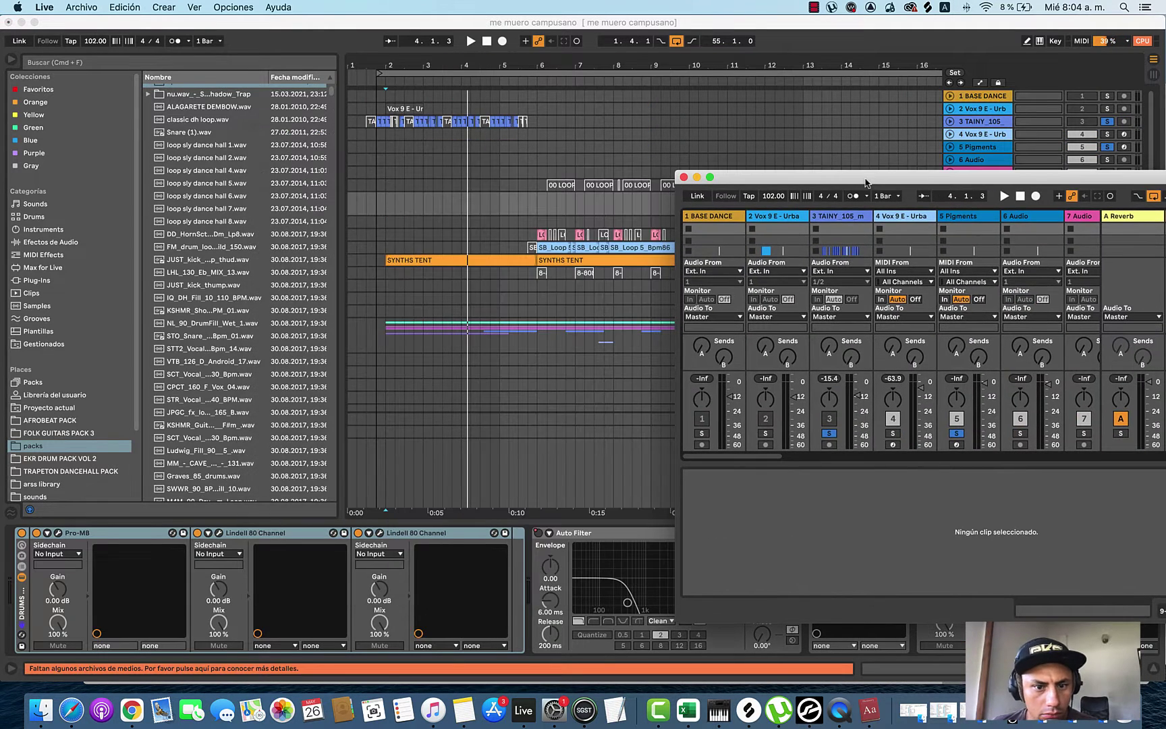
Step: Move the mixer window further off the arrangement and play the set from 4.3.1
{"action": "left_click_drag", "start_coordinate": [757, 177], "coordinate": [1137, 181]}
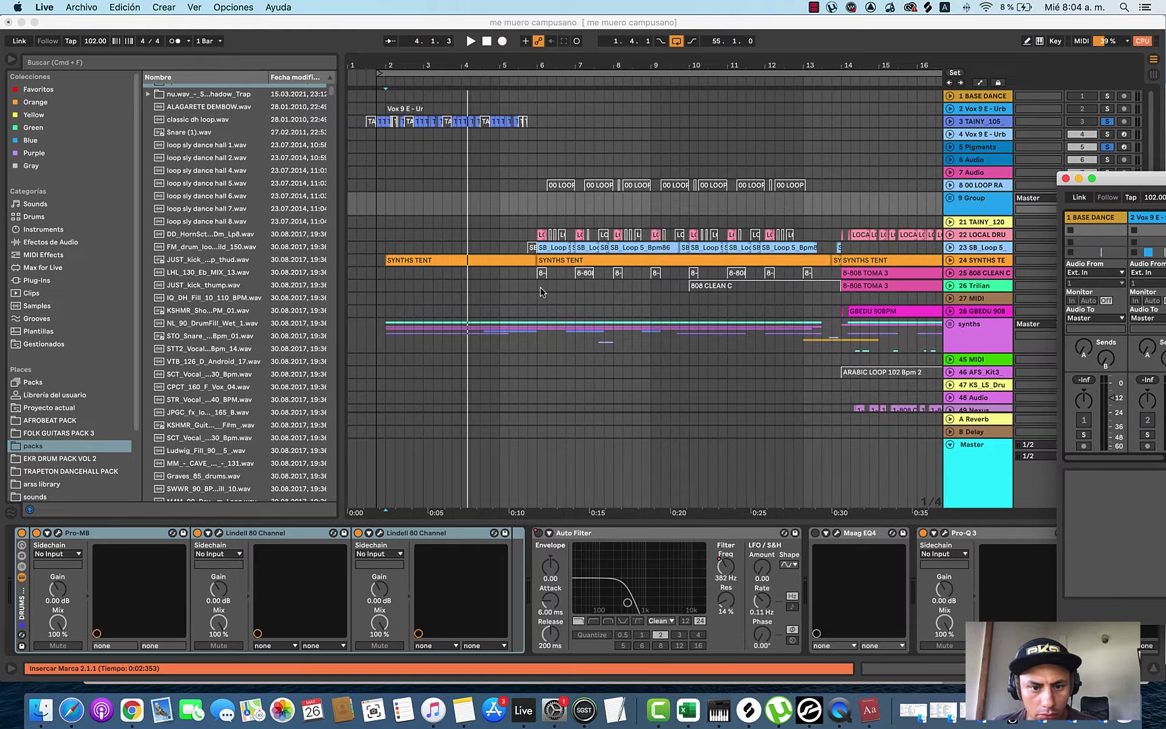
{"action": "left_click", "coordinate": [481, 235]}
{"action": "key", "text": "space"}
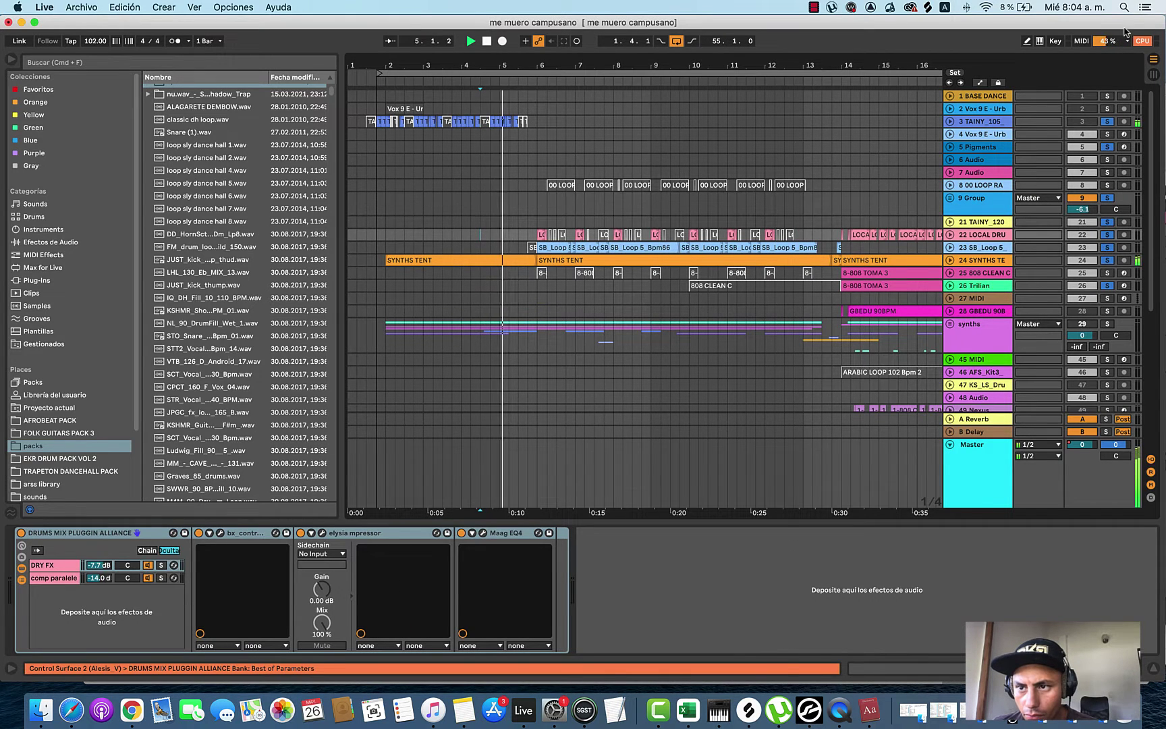
{"action": "left_click_drag", "start_coordinate": [998, 23], "coordinate": [939, 23]}
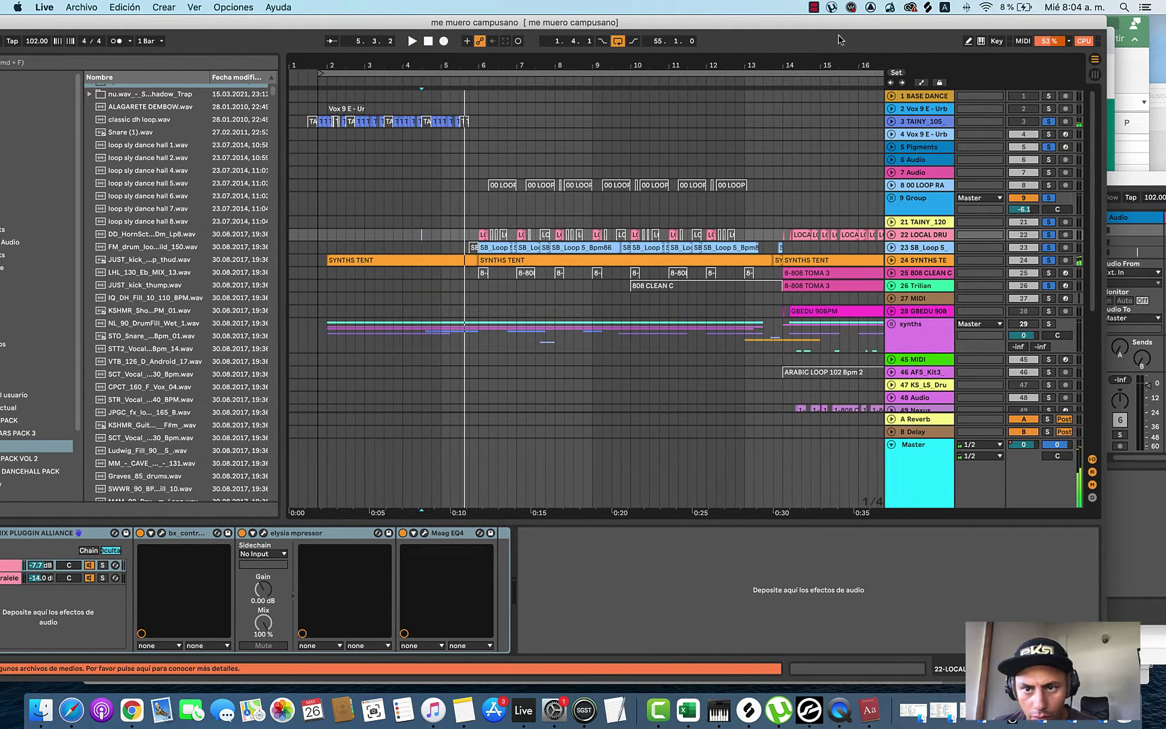
{"action": "left_click_drag", "start_coordinate": [848, 25], "coordinate": [881, 30]}
{"action": "left_click", "coordinate": [813, 10]}
{"action": "left_click", "coordinate": [813, 10]}
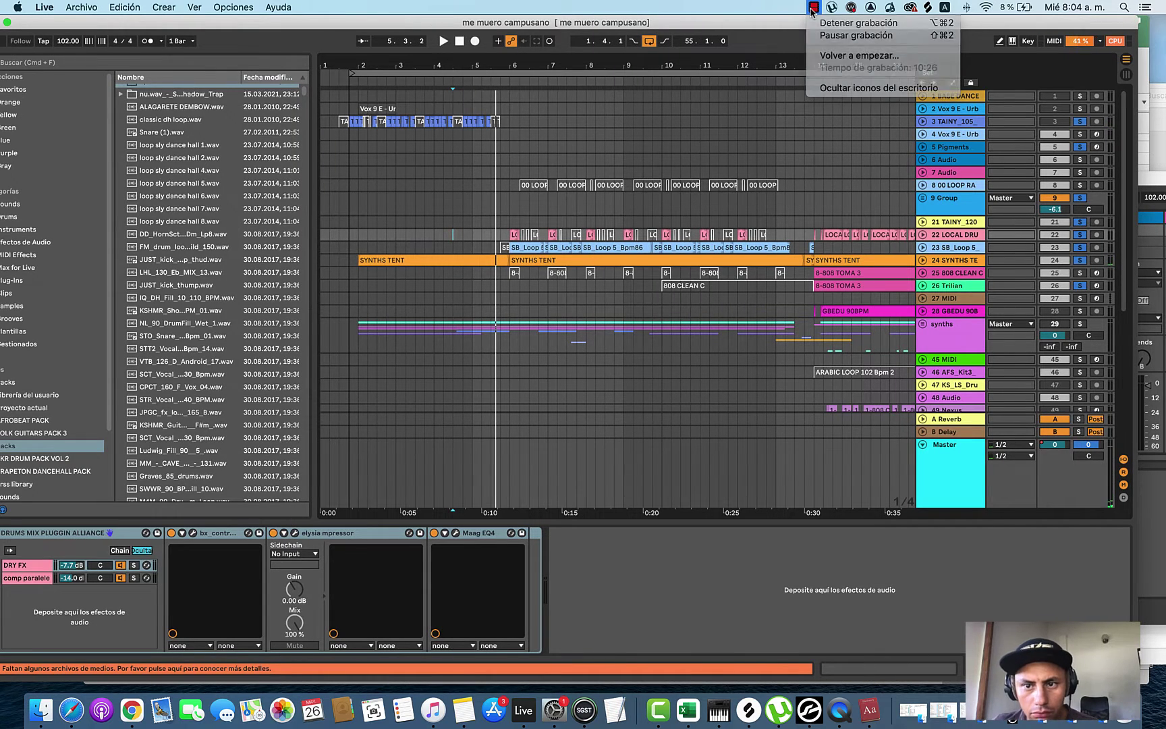
Step: Unfold the two me muero acapella tracks, 97 and 95, and move the set's window back into place
{"action": "scroll", "coordinate": [498, 240], "scroll_direction": "down", "scroll_amount": 5}
{"action": "scroll", "coordinate": [504, 253], "scroll_direction": "down", "scroll_amount": 10}
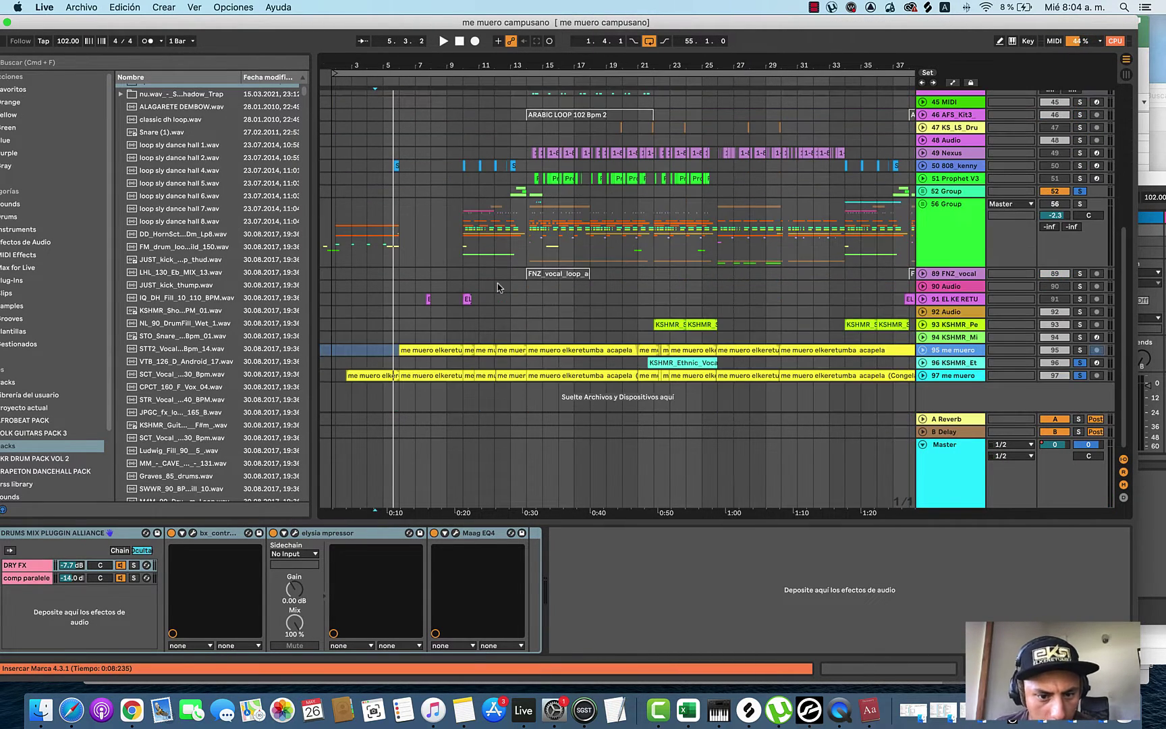
{"action": "left_click", "coordinate": [922, 376]}
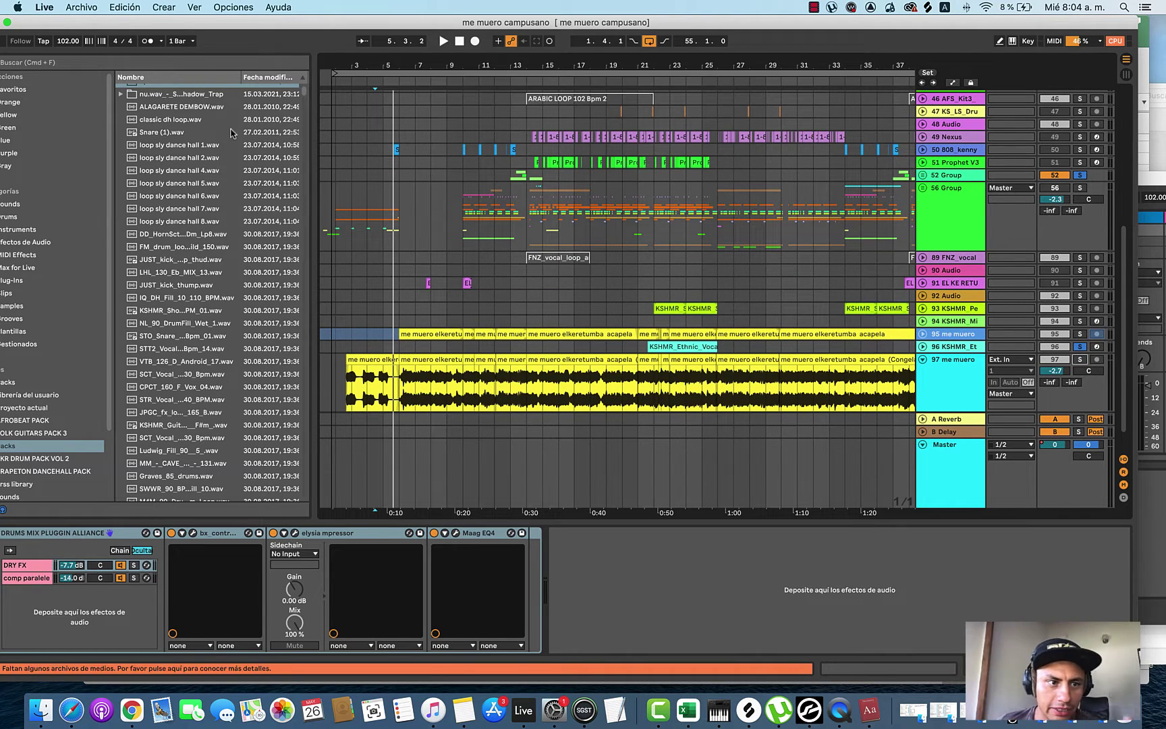
{"action": "left_click_drag", "start_coordinate": [465, 23], "coordinate": [493, 24]}
{"action": "left_click", "coordinate": [949, 334]}
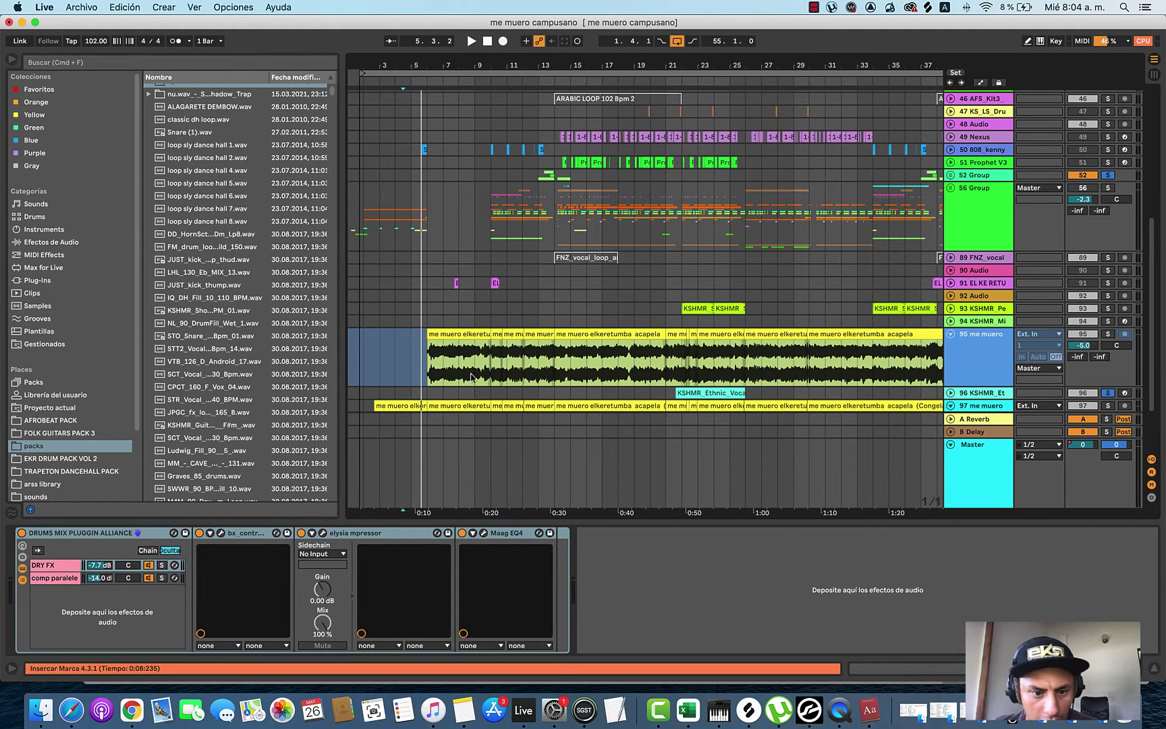
Step: Unfreeze the 95 me muero acapella track
{"action": "left_click", "coordinate": [425, 362]}
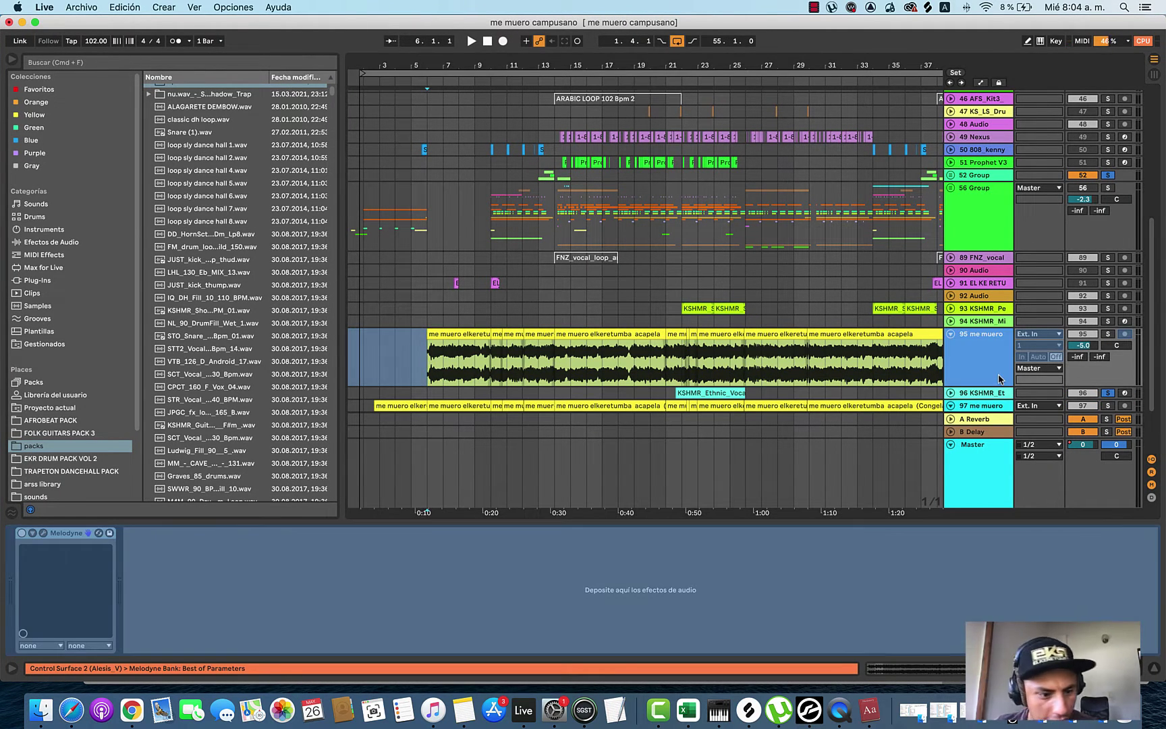
{"action": "right_click", "coordinate": [792, 368]}
{"action": "left_click", "coordinate": [833, 484]}
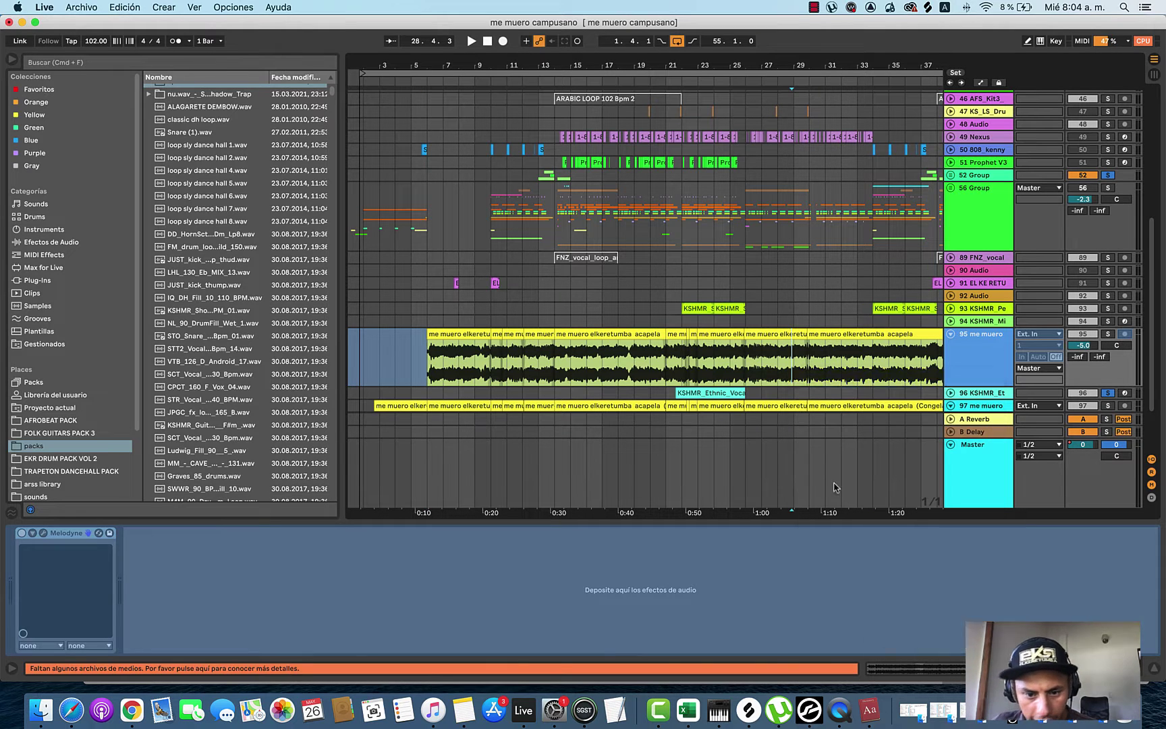
Step: Open the Melodyne editor of the 95 me muero track and select all its notes with the Formants tool
{"action": "scroll", "coordinate": [624, 369], "scroll_direction": "right", "scroll_amount": 10}
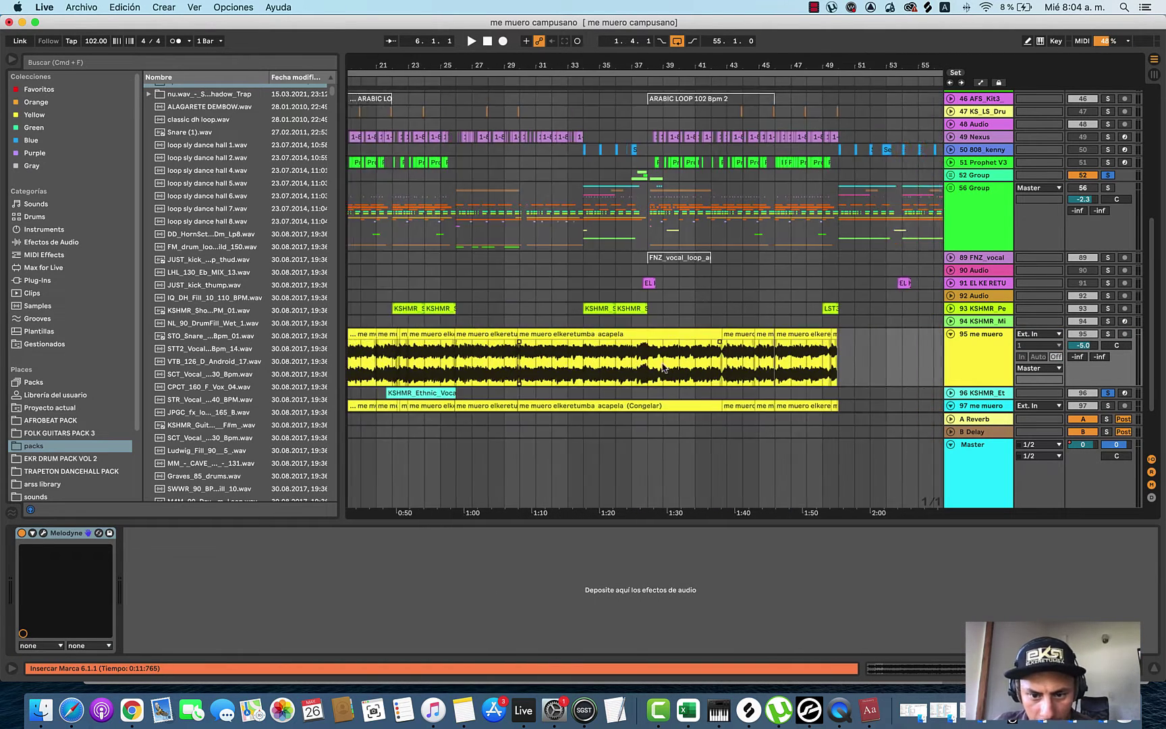
{"action": "scroll", "coordinate": [625, 368], "scroll_direction": "left", "scroll_amount": 10}
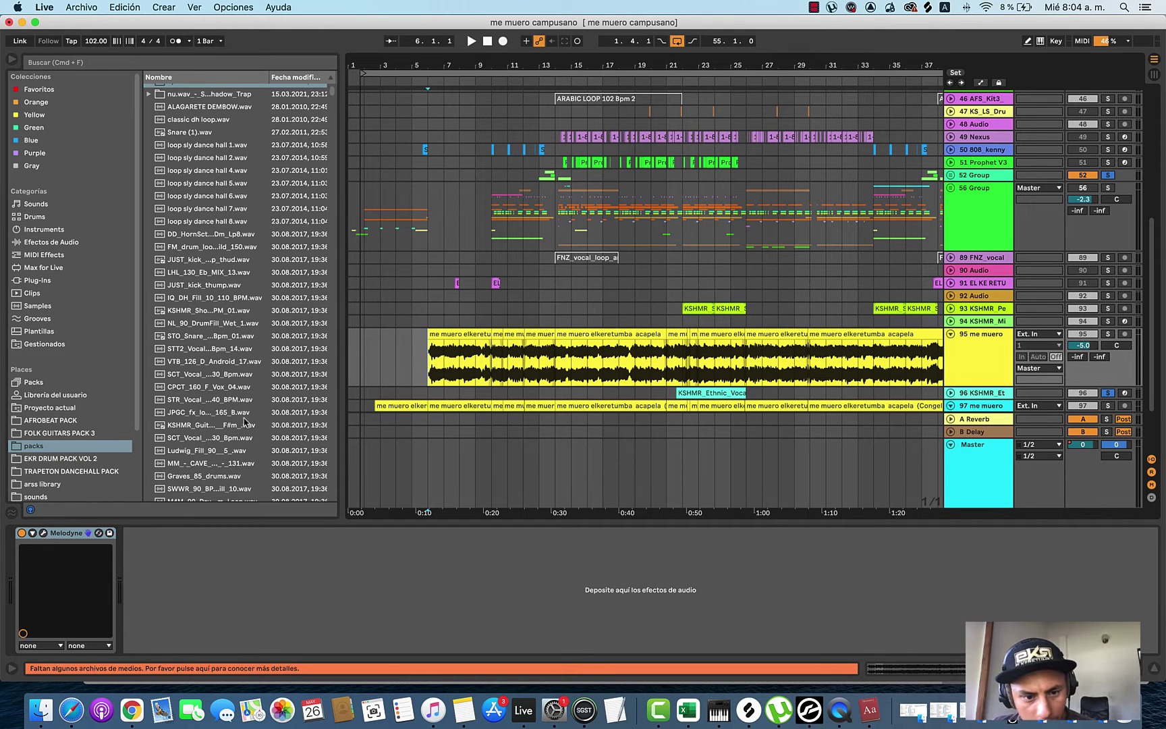
{"action": "scroll", "coordinate": [378, 346], "scroll_direction": "up", "scroll_amount": 6}
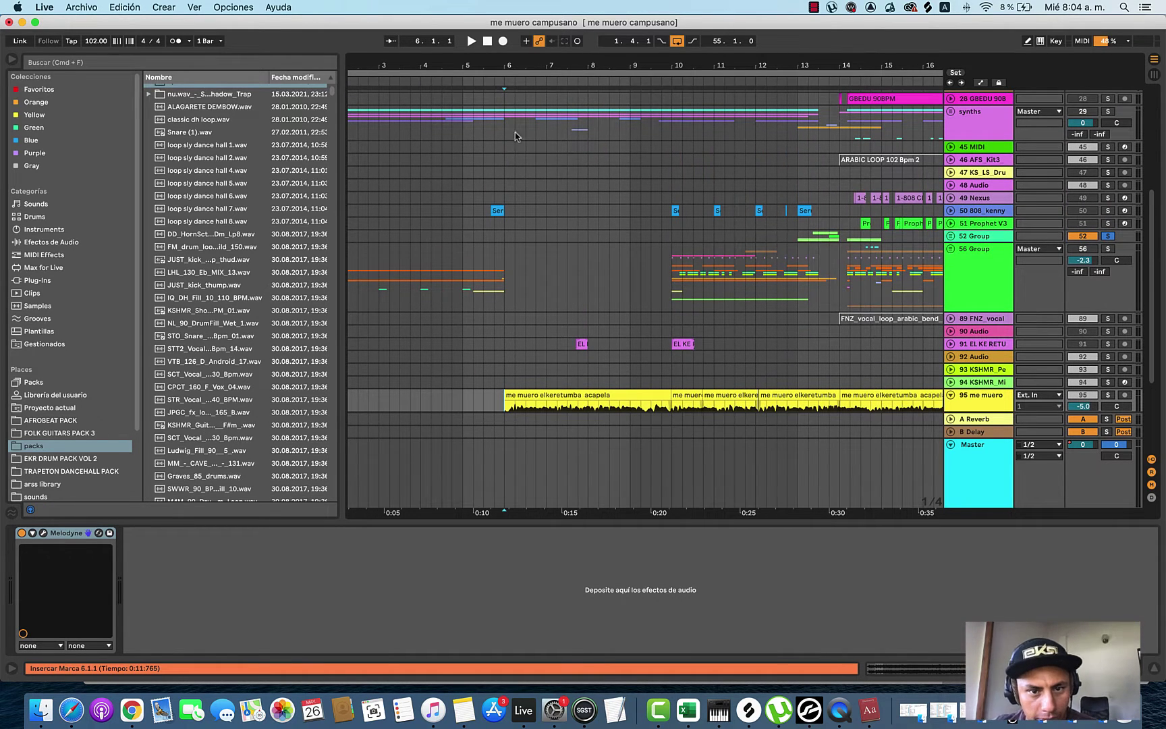
{"action": "scroll", "coordinate": [524, 299], "scroll_direction": "down", "scroll_amount": 5}
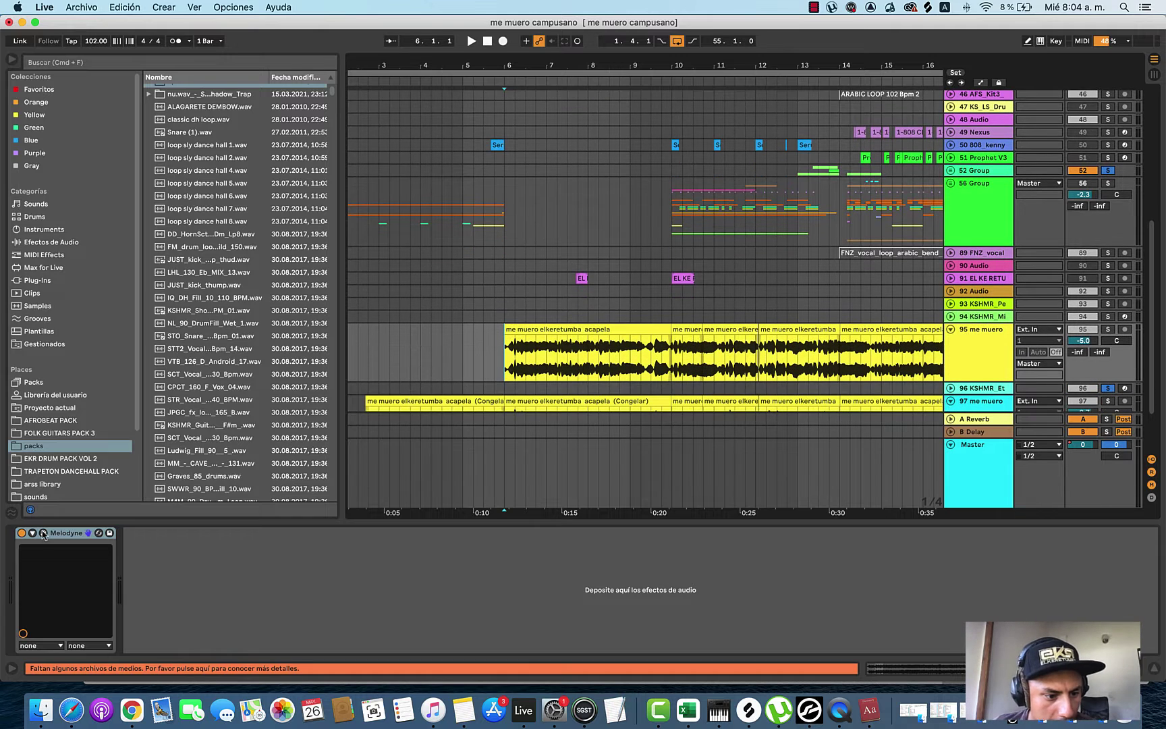
{"action": "left_click", "coordinate": [44, 533]}
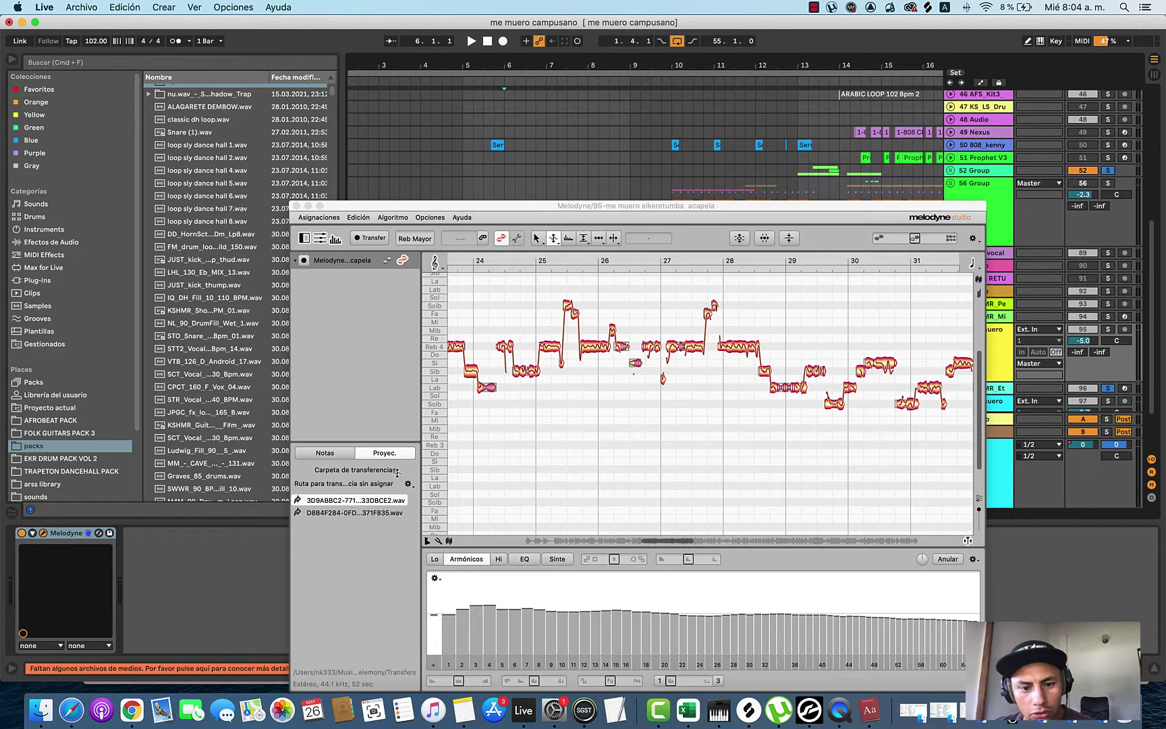
{"action": "scroll", "coordinate": [532, 422], "scroll_direction": "left", "scroll_amount": 5}
{"action": "right_click", "coordinate": [543, 402]}
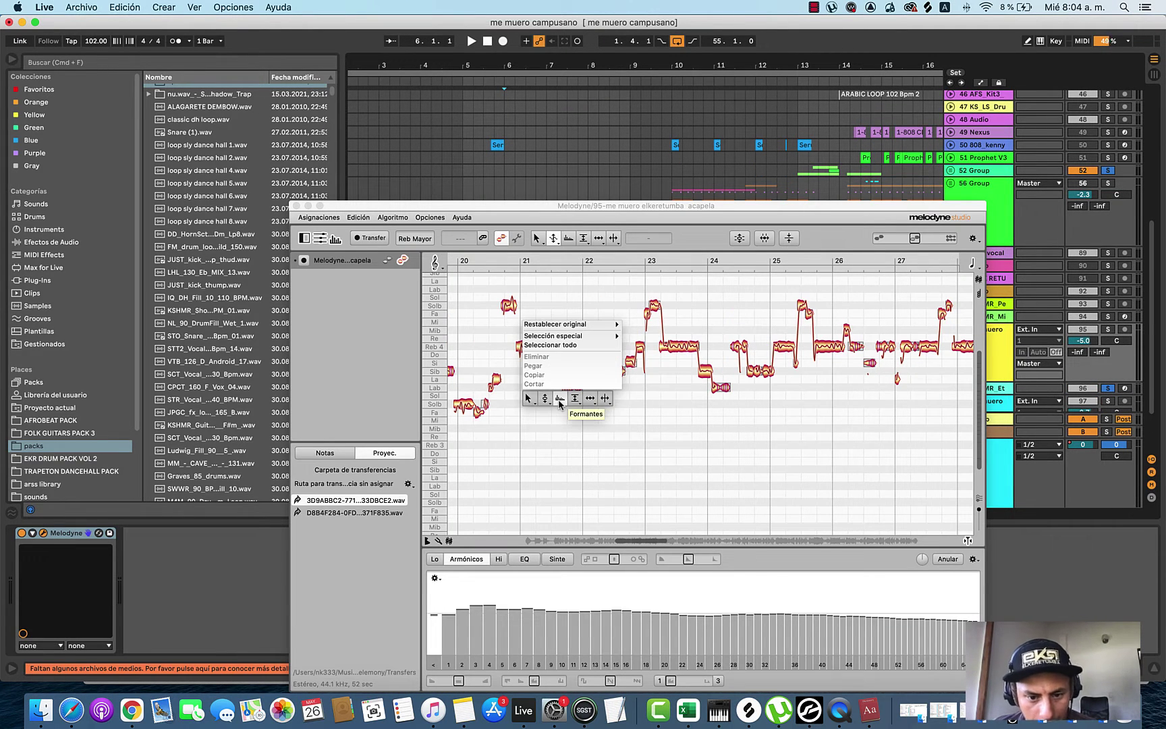
{"action": "left_click", "coordinate": [558, 399]}
{"action": "key", "text": "super+a"}
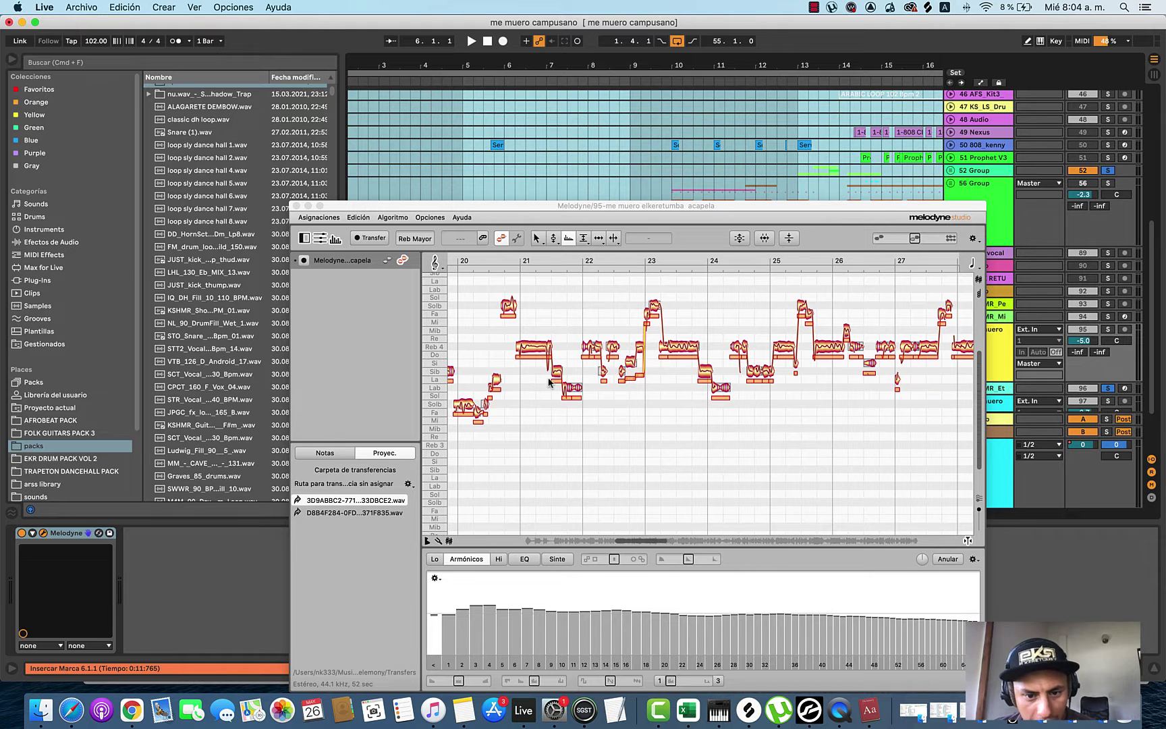
Step: Uncover the 95 me muero track, place the insert marker at 6.1.1 and shorten the fade-in of its first clip
{"action": "left_click_drag", "start_coordinate": [811, 211], "coordinate": [721, 276]}
{"action": "scroll", "coordinate": [524, 245], "scroll_direction": "down", "scroll_amount": 3}
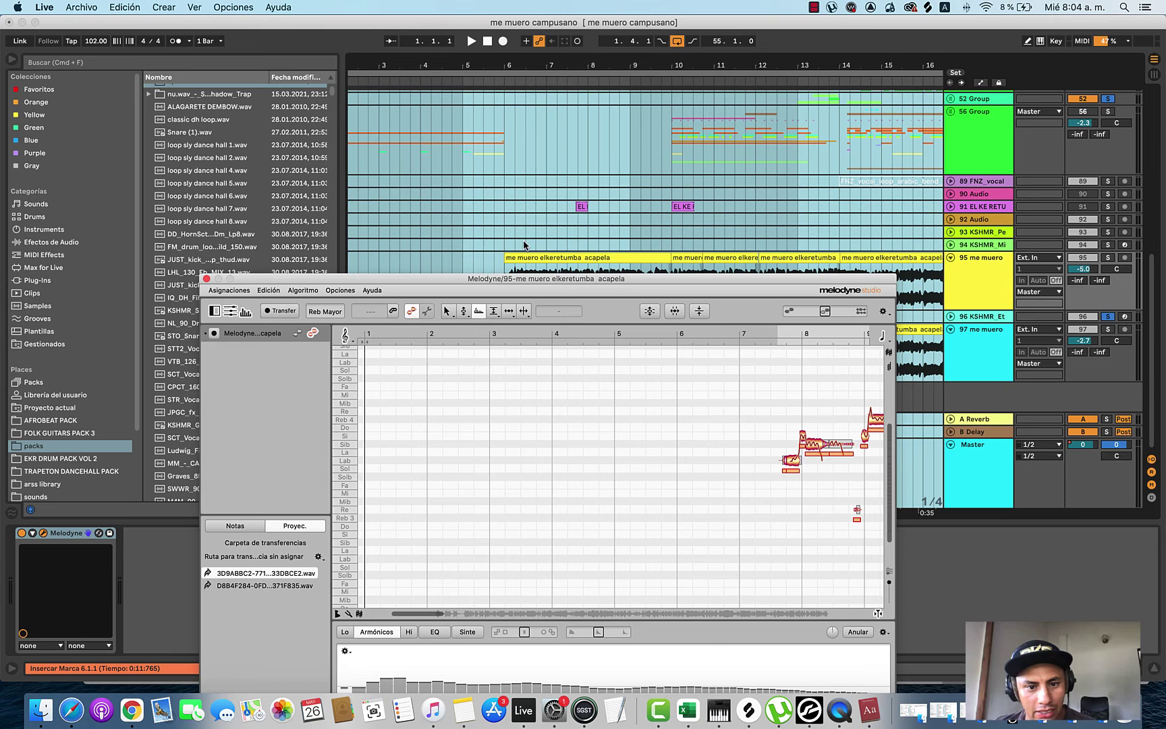
{"action": "left_click", "coordinate": [504, 270]}
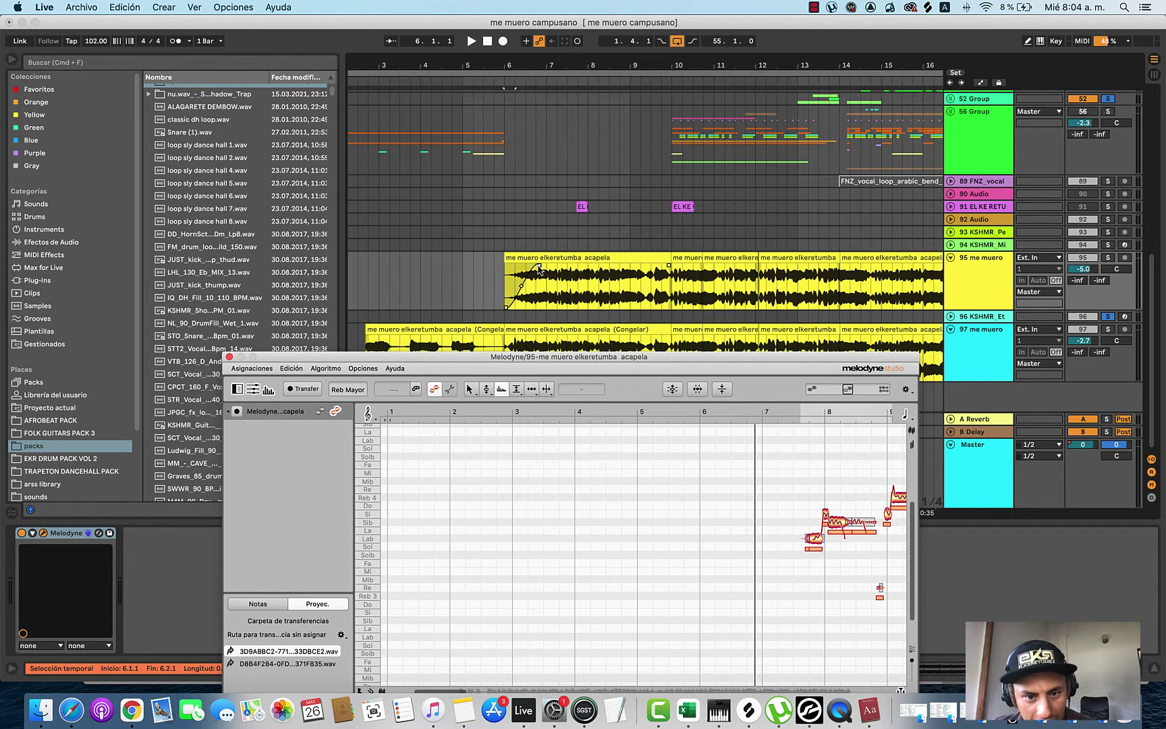
{"action": "left_click_drag", "start_coordinate": [538, 266], "coordinate": [509, 275]}
Step: Bring the Melodyne editor back into full view and switch the acapella notes to the Pitch tool
{"action": "left_click_drag", "start_coordinate": [582, 371], "coordinate": [595, 128]}
{"action": "scroll", "coordinate": [619, 229], "scroll_direction": "right", "scroll_amount": 8}
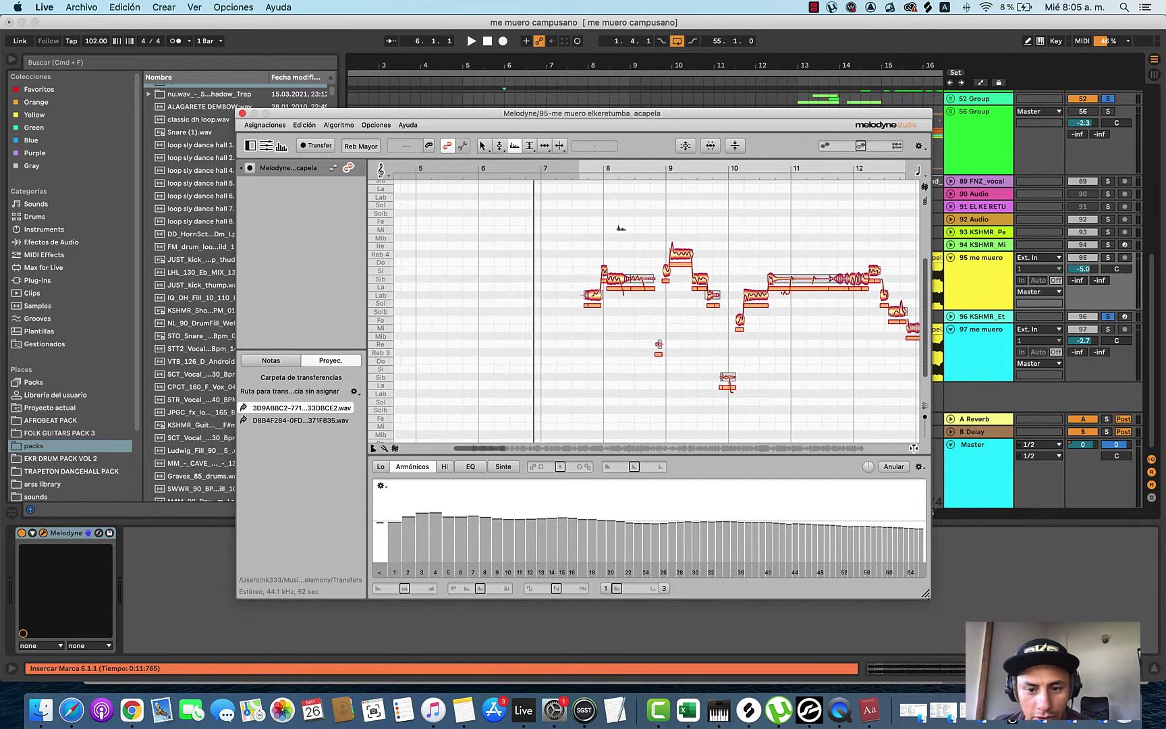
{"action": "scroll", "coordinate": [512, 298], "scroll_direction": "left", "scroll_amount": 5}
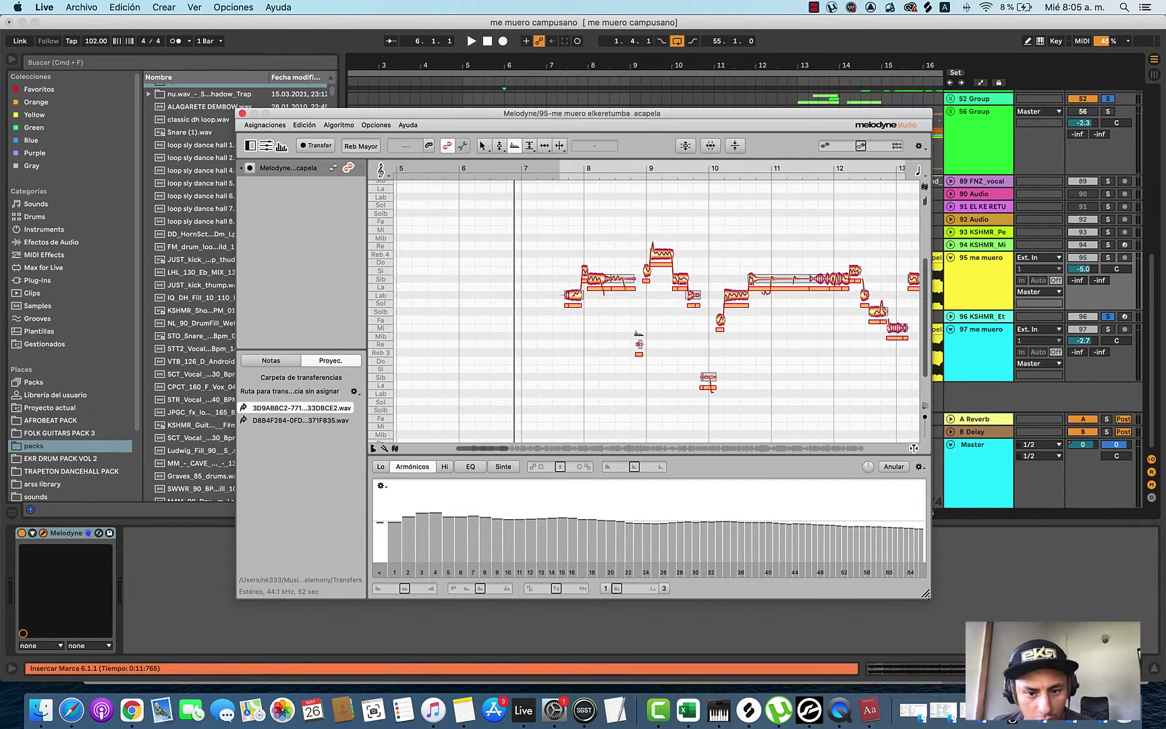
{"action": "right_click", "coordinate": [638, 333]}
{"action": "left_click", "coordinate": [621, 324]}
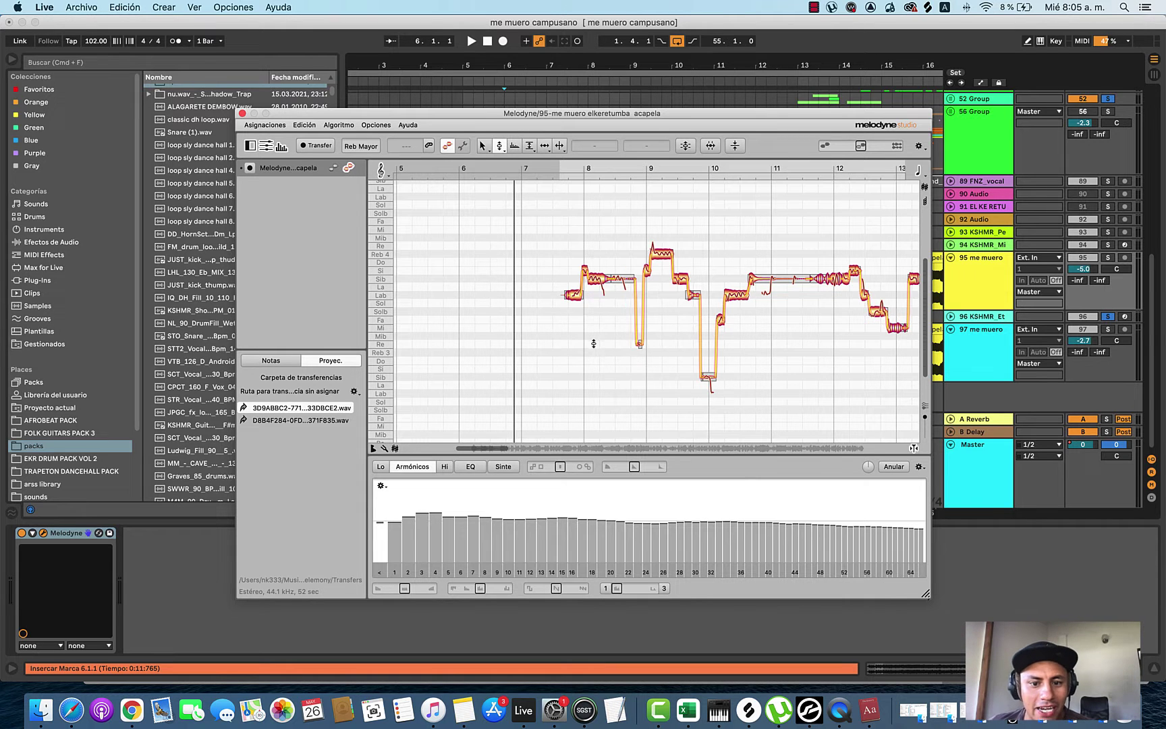
Step: Move Melodyne off the arrangement, solo the 97 me muero track and start playback from bar 2
{"action": "left_click_drag", "start_coordinate": [509, 114], "coordinate": [487, 533]}
{"action": "scroll", "coordinate": [472, 219], "scroll_direction": "down", "scroll_amount": 5}
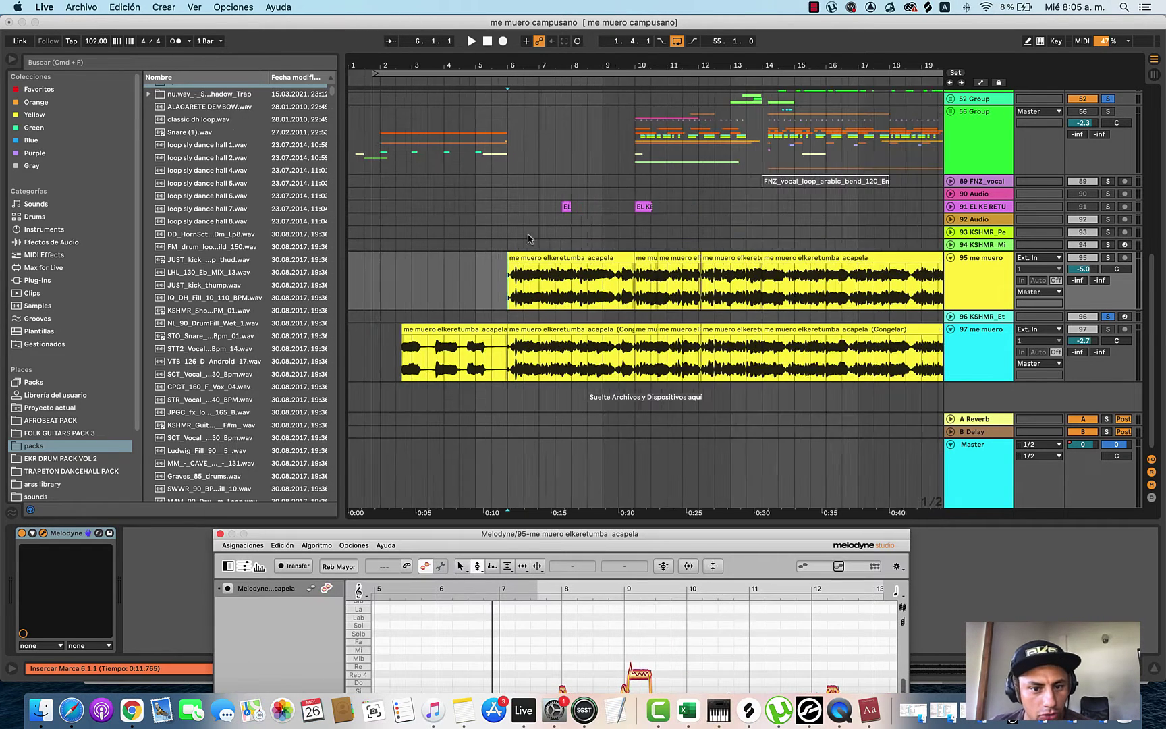
{"action": "left_click", "coordinate": [458, 206]}
{"action": "scroll", "coordinate": [389, 185], "scroll_direction": "up", "scroll_amount": 1}
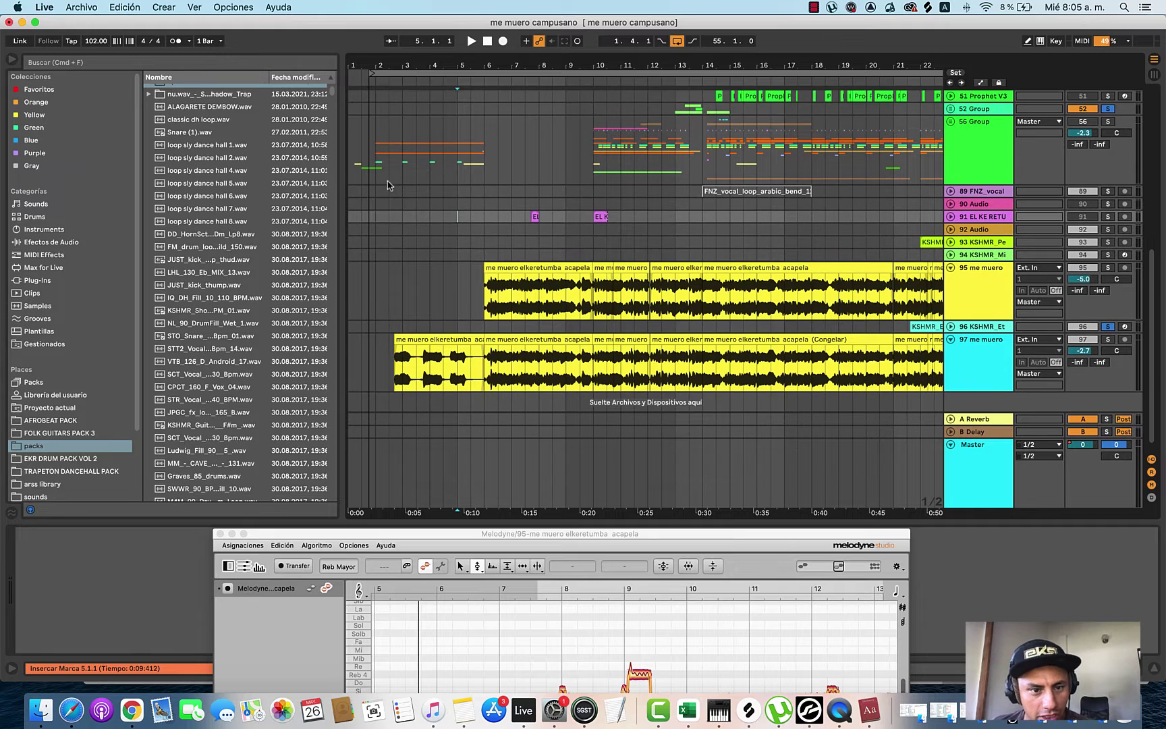
{"action": "left_click", "coordinate": [376, 194]}
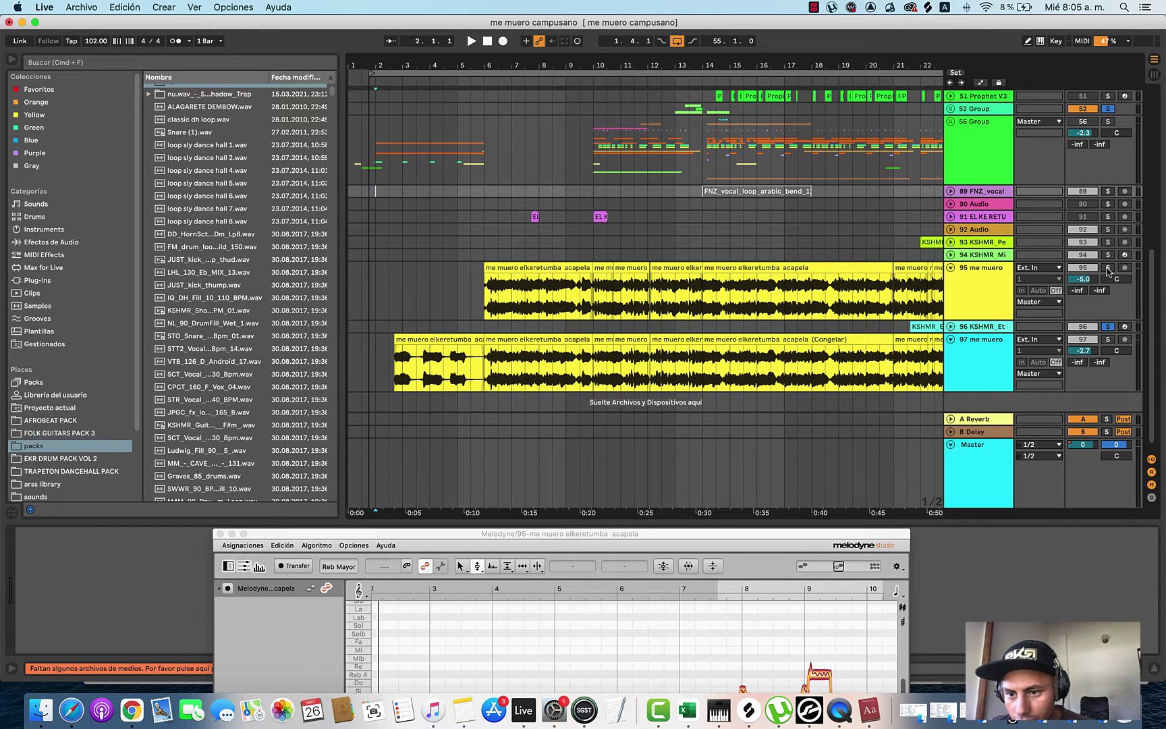
{"action": "left_click", "coordinate": [998, 361]}
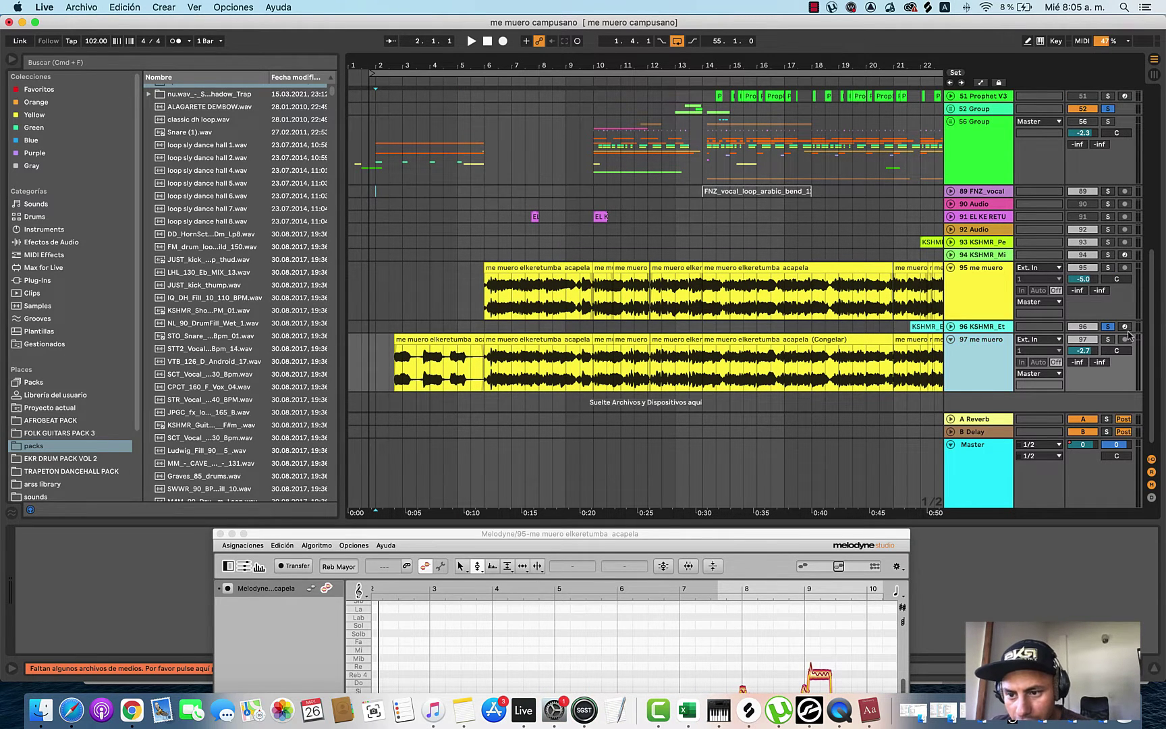
{"action": "key", "text": "s"}
{"action": "key", "text": "space"}
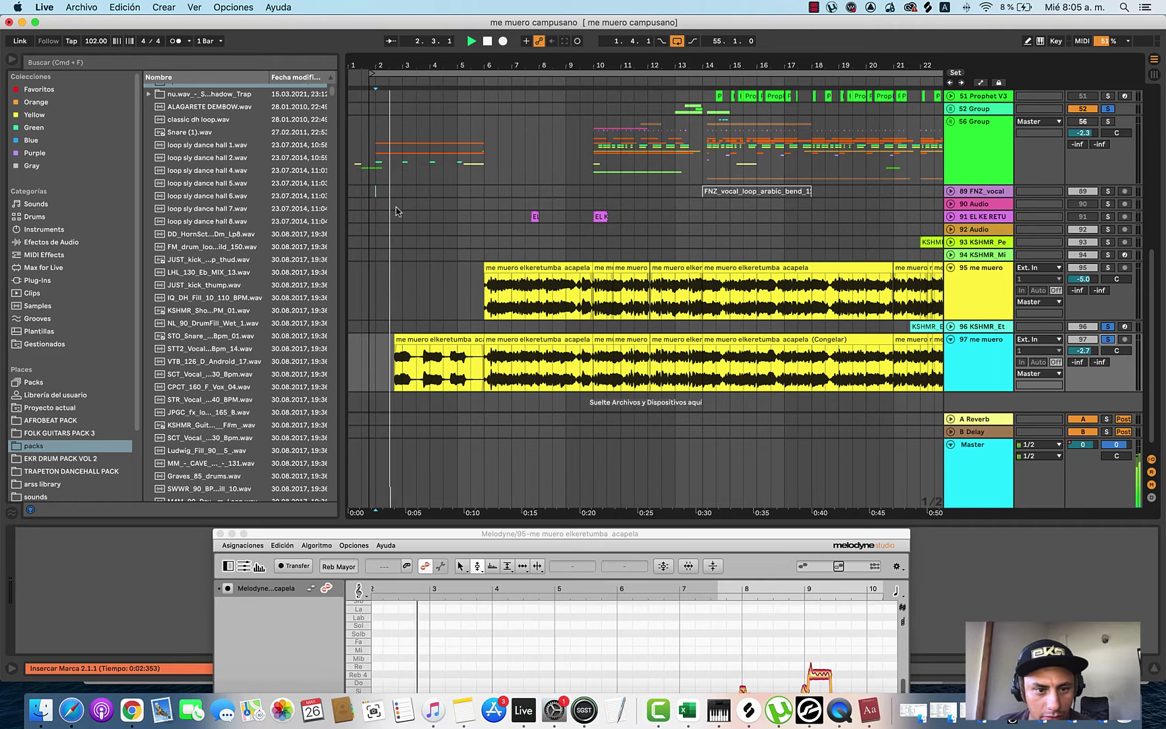
Step: Raise the system's headphone volume while the acapella plays
{"action": "key", "text": "XF86AudioRaiseVolume"}
{"action": "key", "text": "XF86AudioRaiseVolume"}
{"action": "key", "text": "XF86AudioRaiseVolume"}
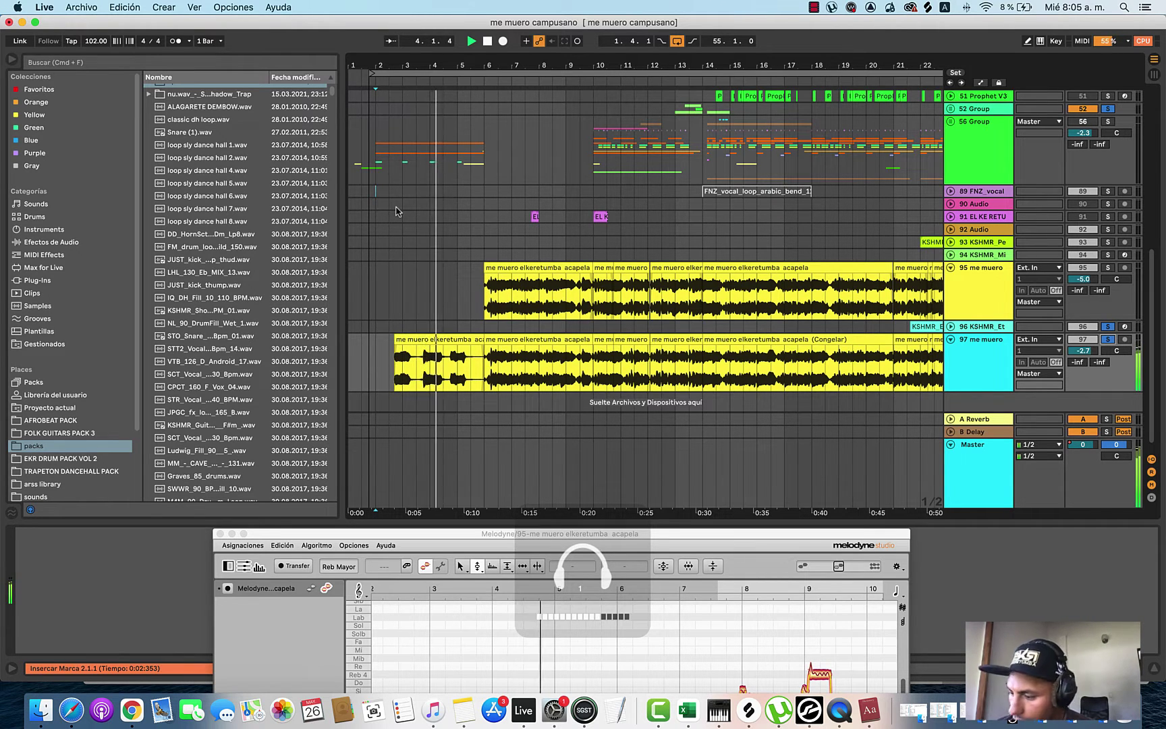
{"action": "key", "text": "XF86AudioMute"}
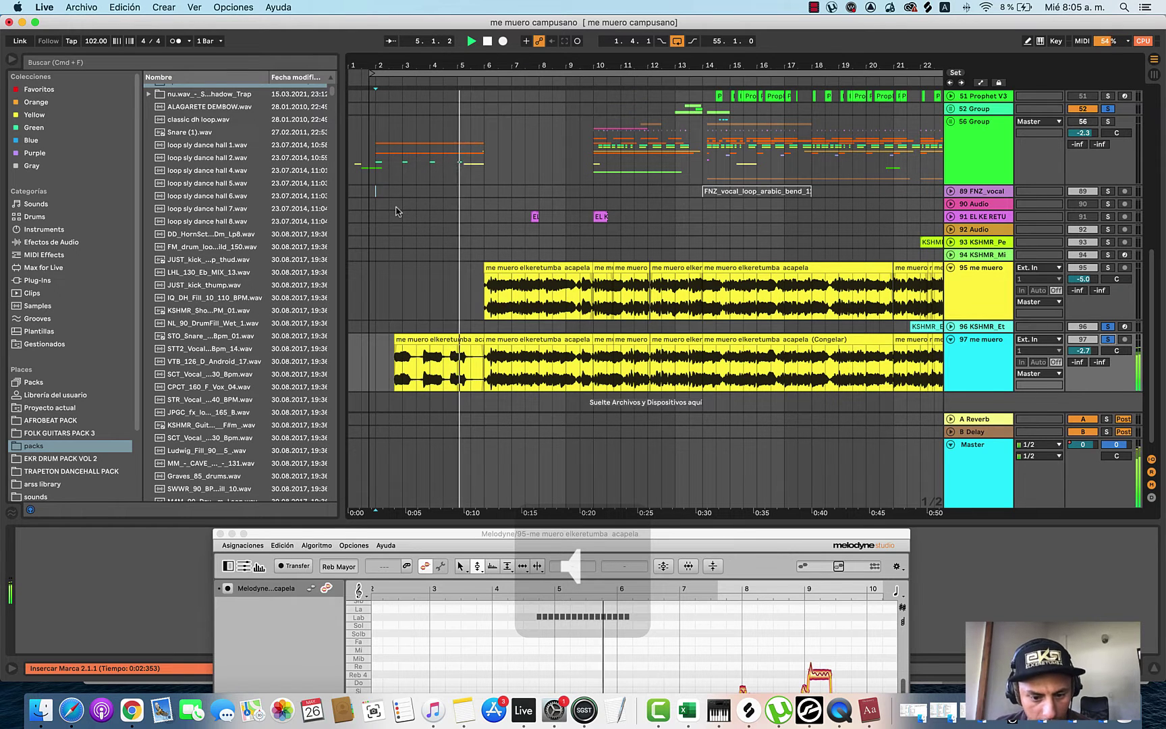
{"action": "key", "text": "XF86AudioMute"}
{"action": "key", "text": "XF86AudioRaiseVolume"}
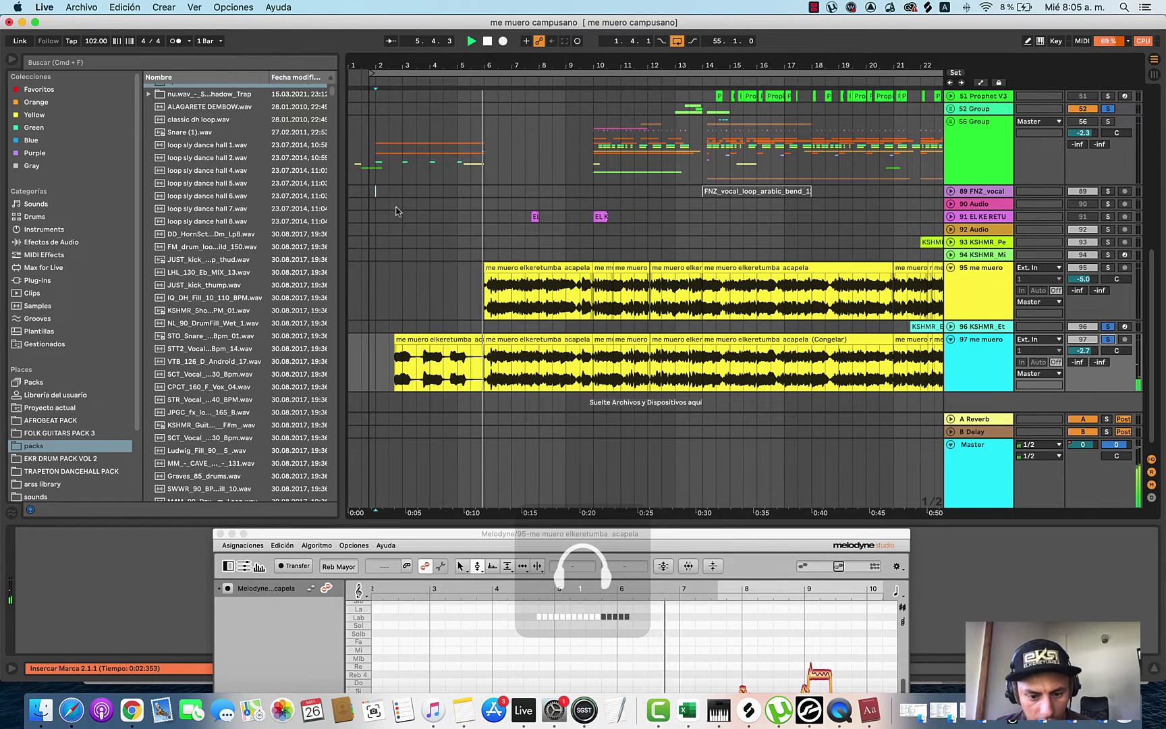
Step: Close the Melodyne editor and set the 97 me muero track's volume to -2.3 dB
{"action": "scroll", "coordinate": [631, 317], "scroll_direction": "down", "scroll_amount": 2}
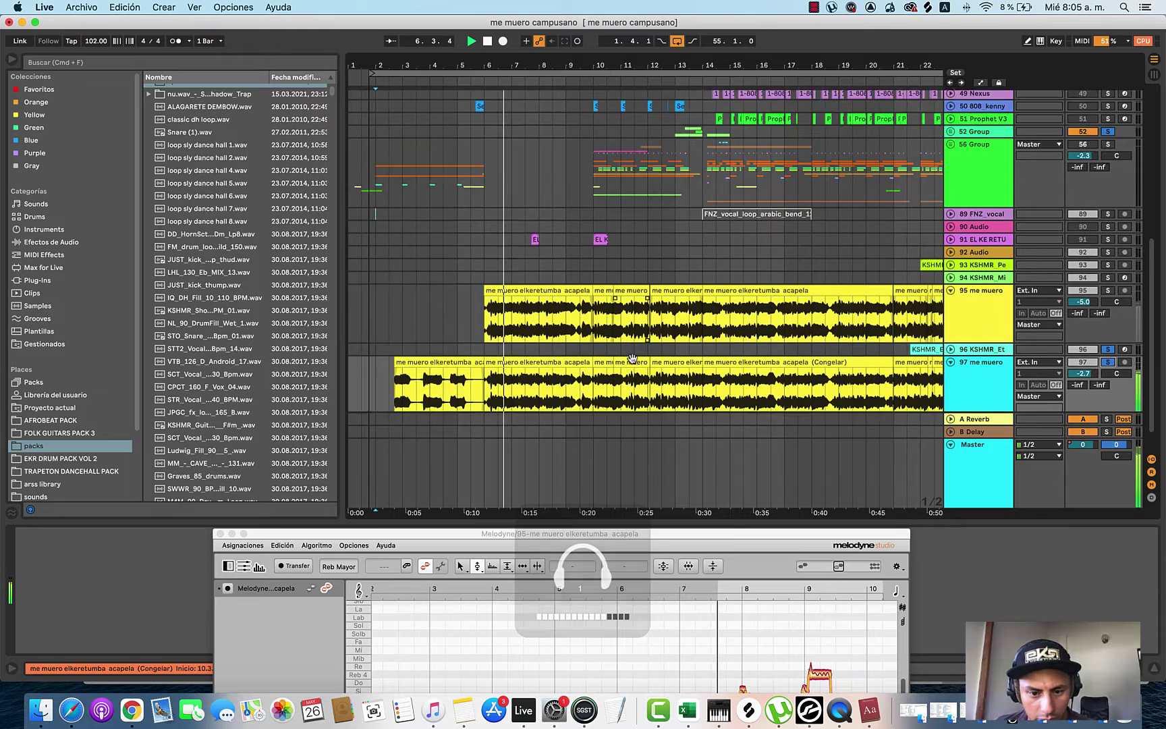
{"action": "double_click", "coordinate": [663, 543]}
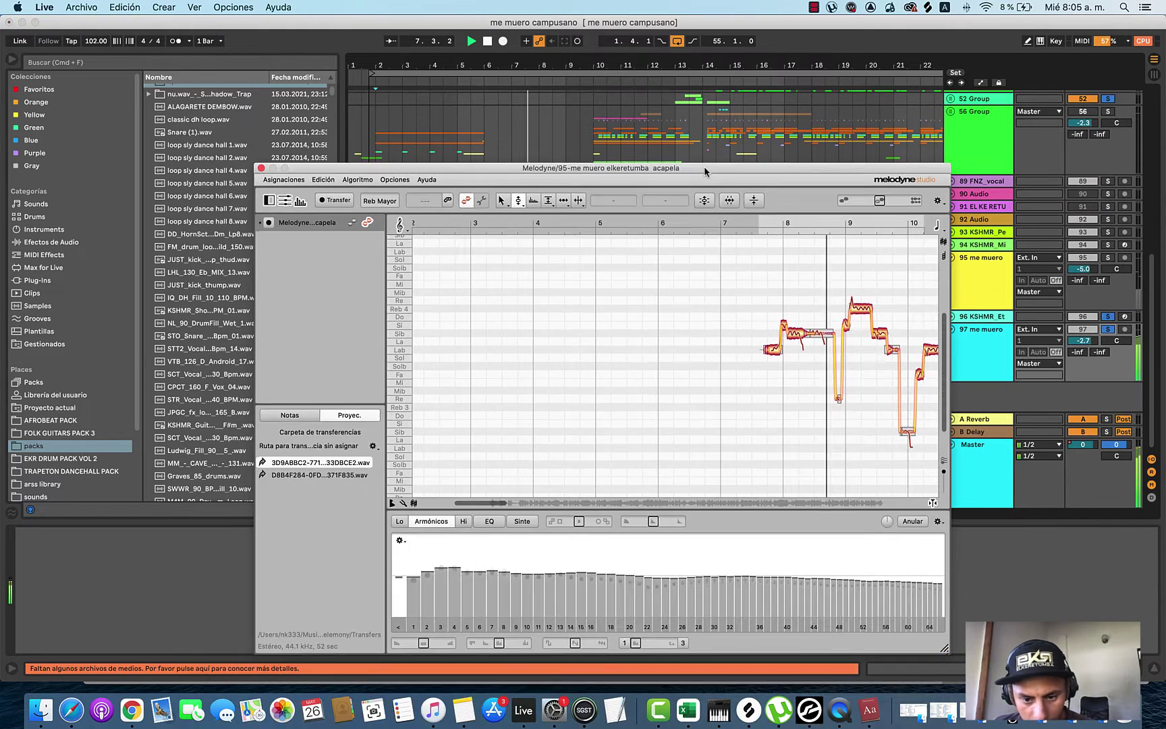
{"action": "left_click", "coordinate": [262, 168]}
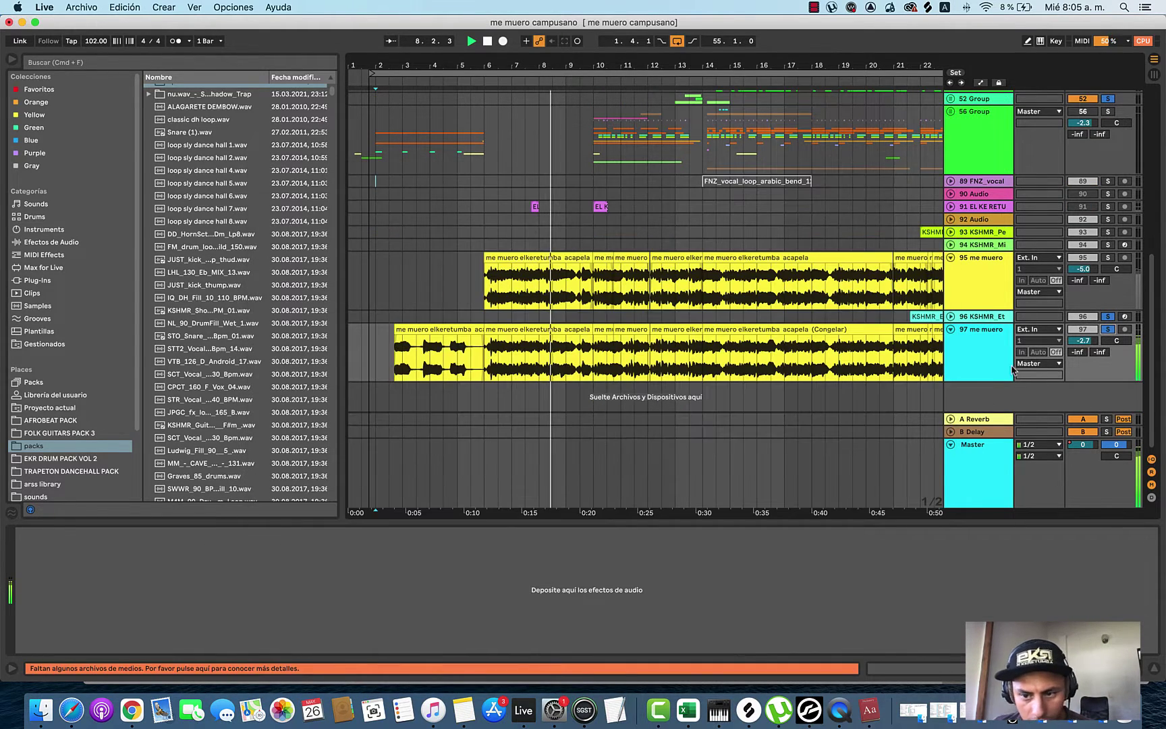
{"action": "scroll", "coordinate": [512, 317], "scroll_direction": "right", "scroll_amount": 3}
{"action": "scroll", "coordinate": [512, 319], "scroll_direction": "down", "scroll_amount": 3}
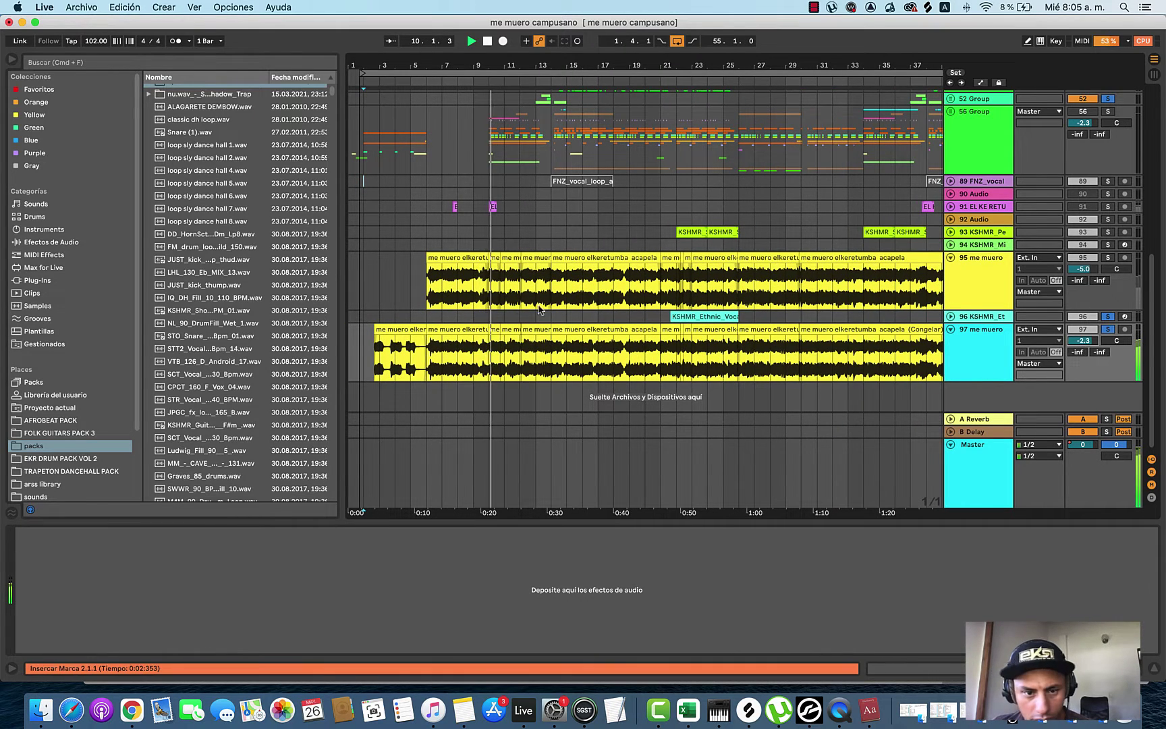
Step: Inspect the loop, drum and synth tracks around bars 10 to 13 while the song plays
{"action": "scroll", "coordinate": [525, 303], "scroll_direction": "up", "scroll_amount": 5}
{"action": "left_click", "coordinate": [509, 246]}
{"action": "key", "text": "plus"}
{"action": "key", "text": "plus"}
{"action": "key", "text": "plus"}
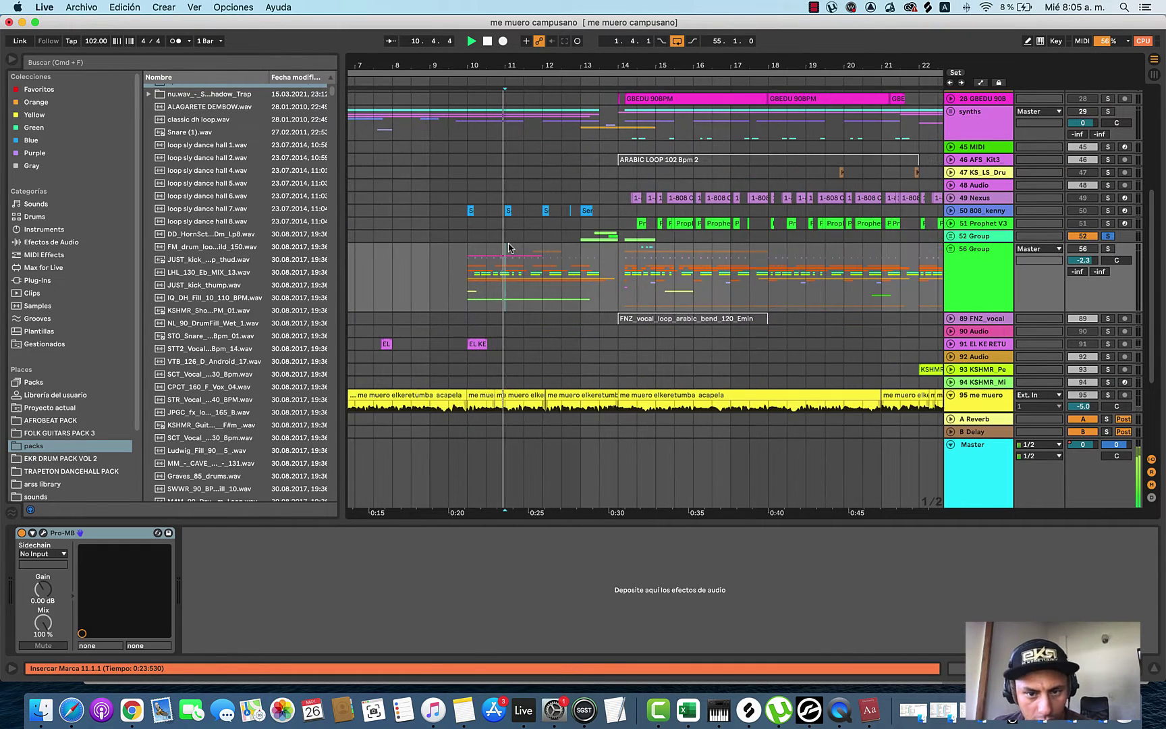
{"action": "scroll", "coordinate": [508, 245], "scroll_direction": "up", "scroll_amount": 6}
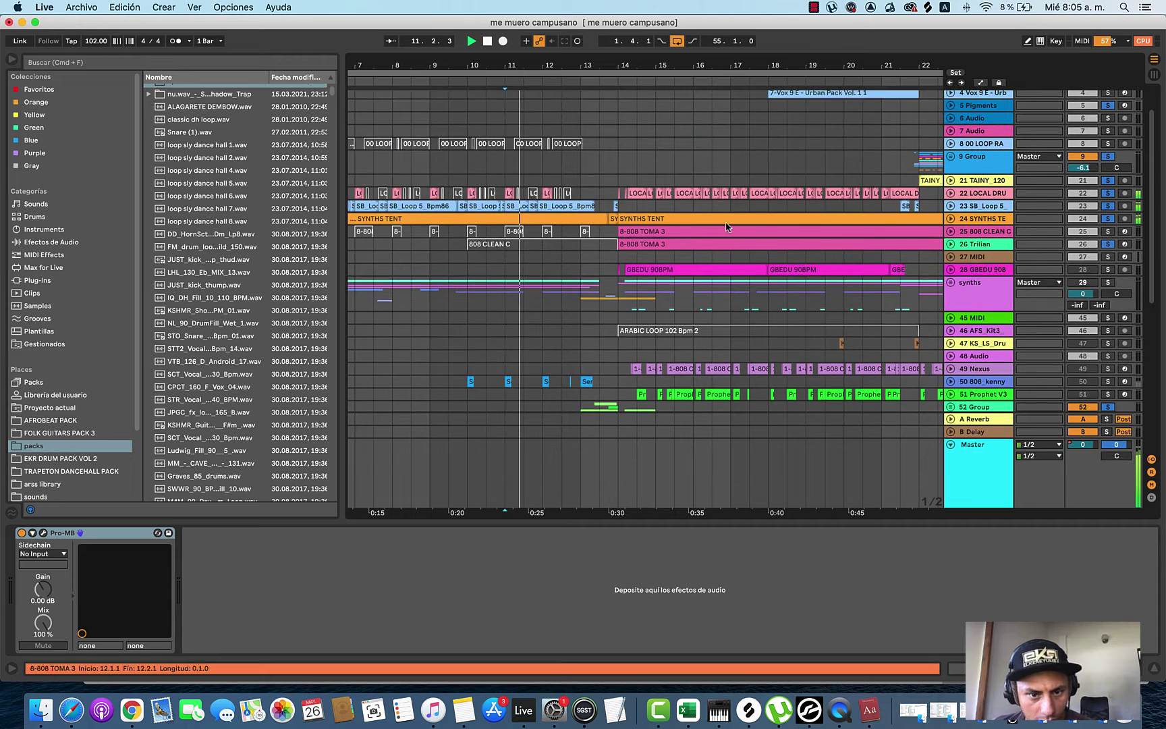
{"action": "left_click", "coordinate": [950, 206]}
{"action": "left_click", "coordinate": [950, 206]}
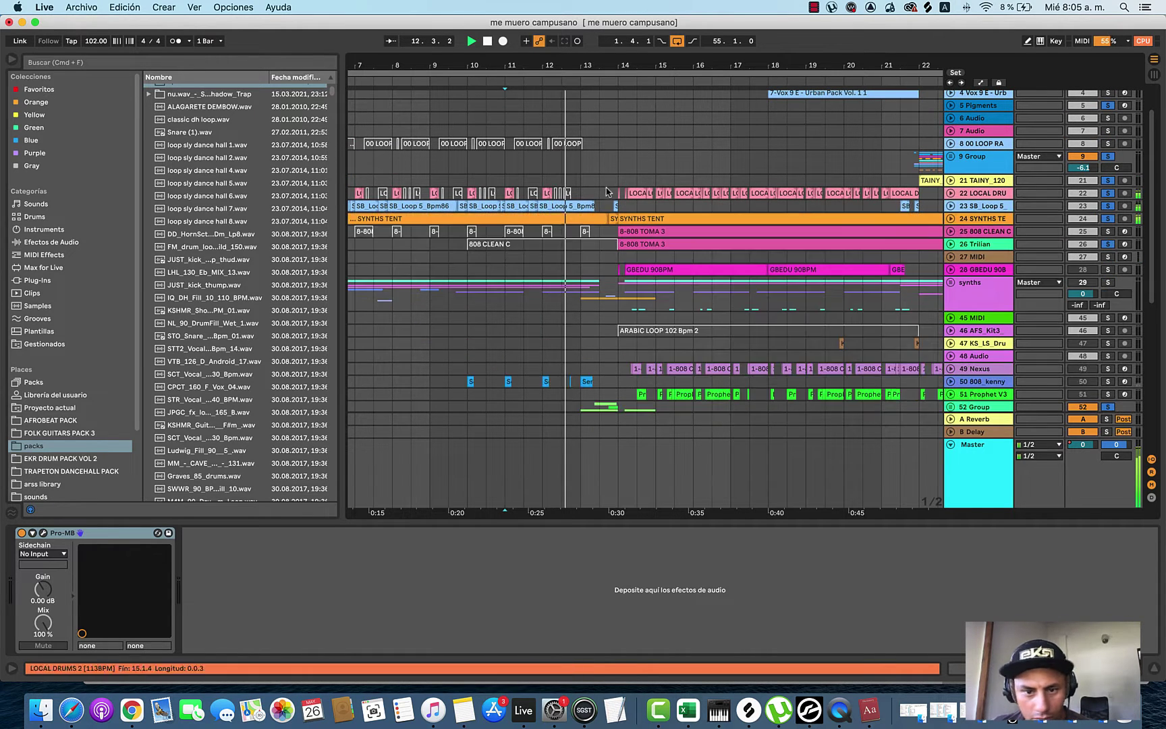
Step: Set the 97 me muero track's volume to -2.8 dB and lower the system's headphone volume during playback
{"action": "key", "text": "minus"}
{"action": "key", "text": "minus"}
{"action": "key", "text": "minus"}
{"action": "key", "text": "minus"}
{"action": "key", "text": "minus"}
{"action": "scroll", "coordinate": [448, 263], "scroll_direction": "down", "scroll_amount": 8}
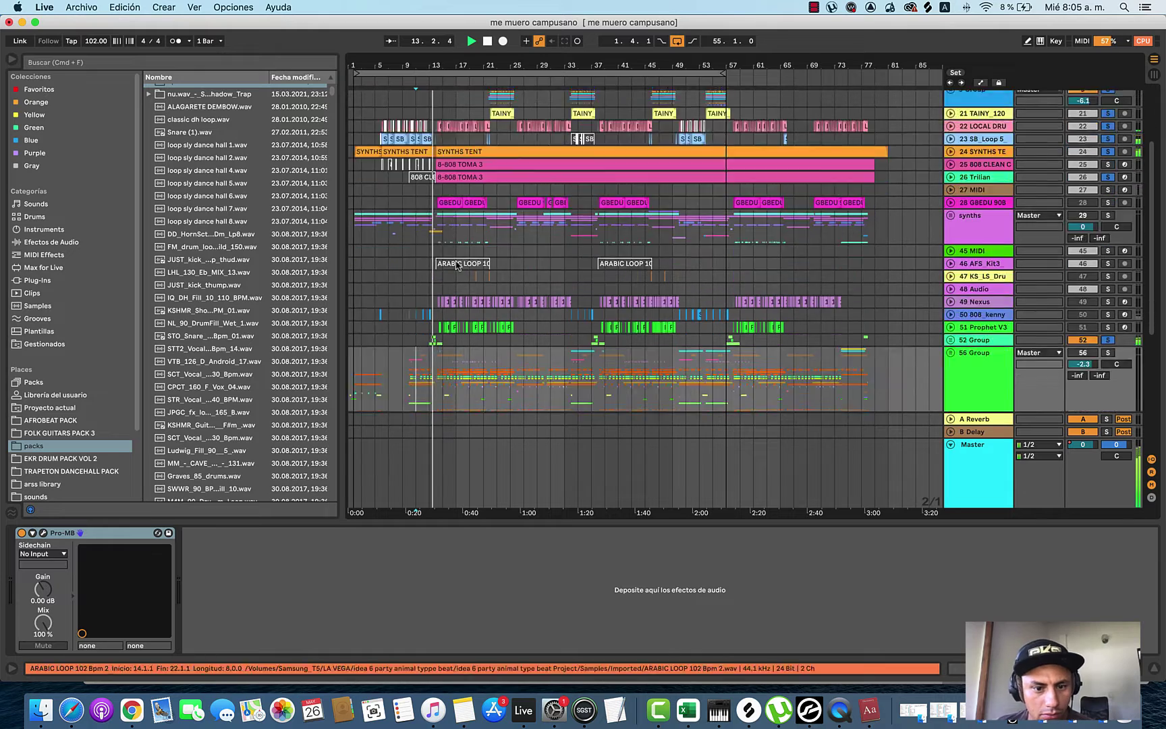
{"action": "key", "text": "plus"}
{"action": "key", "text": "plus"}
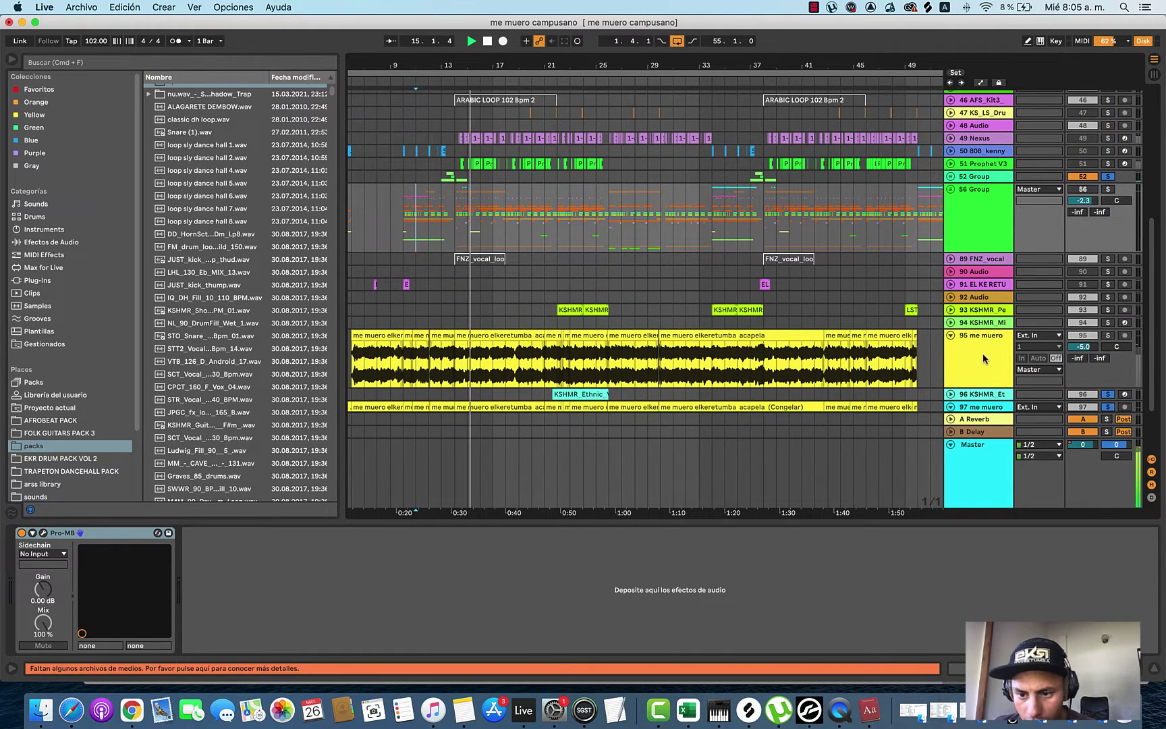
{"action": "left_click", "coordinate": [950, 407]}
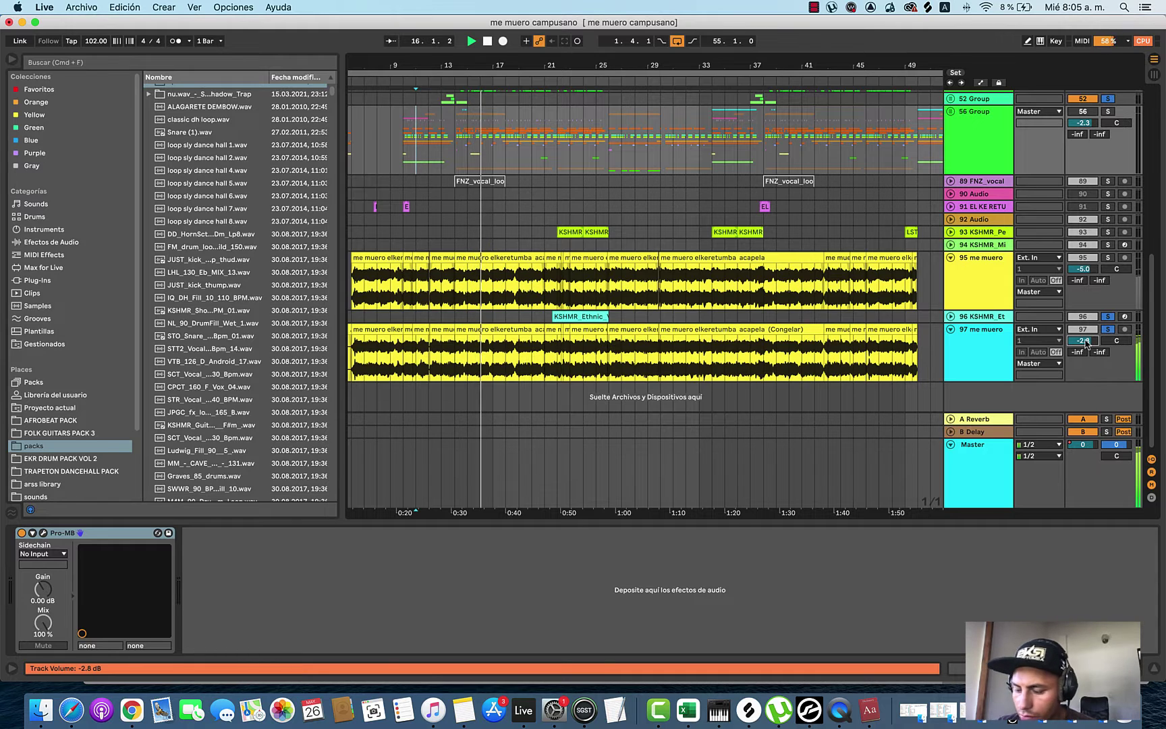
{"action": "key", "text": "XF86AudioLowerVolume"}
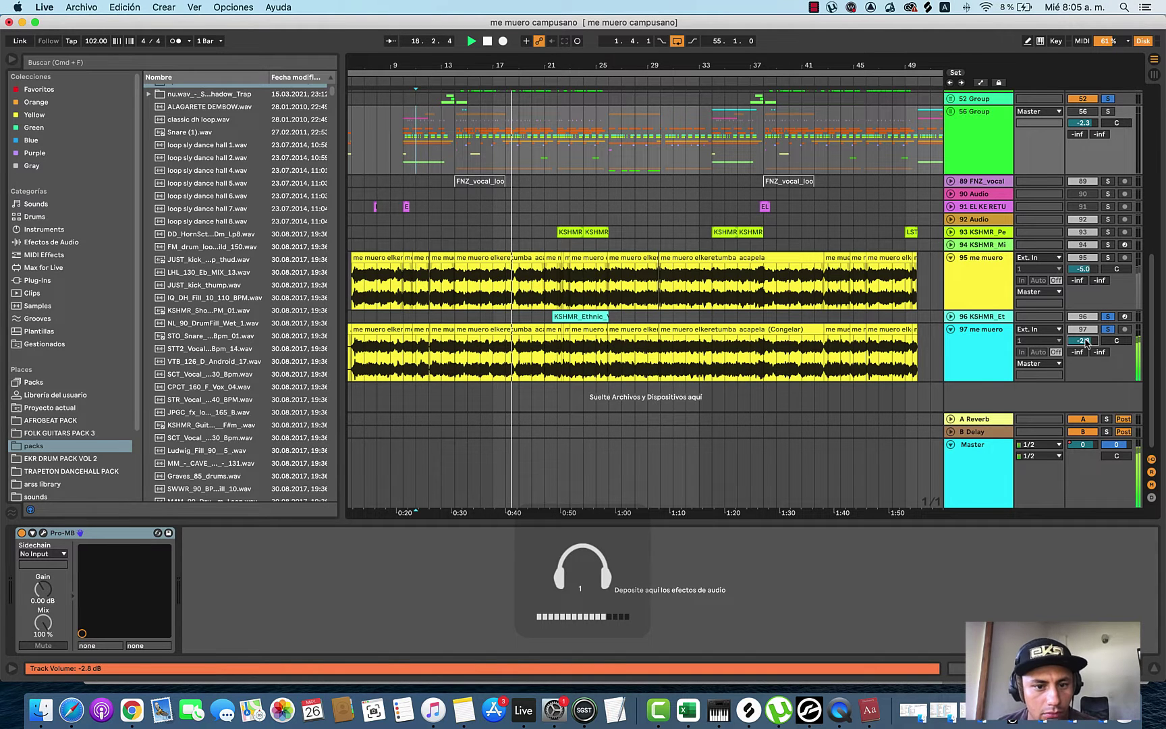
Step: Examine the beat and acapella tracks around bar 22 while the arrangement plays
{"action": "scroll", "coordinate": [604, 247], "scroll_direction": "up", "scroll_amount": 10}
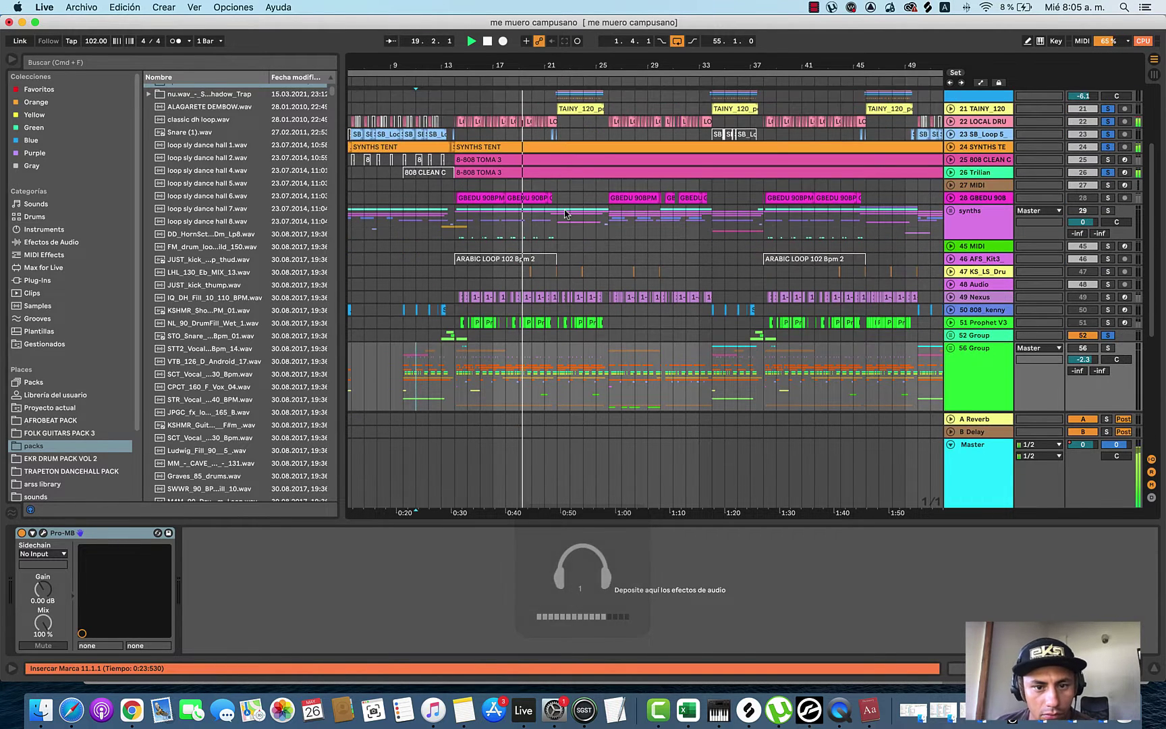
{"action": "left_click", "coordinate": [559, 187]}
{"action": "scroll", "coordinate": [546, 215], "scroll_direction": "up", "scroll_amount": 3}
{"action": "scroll", "coordinate": [546, 215], "scroll_direction": "up", "scroll_amount": 6}
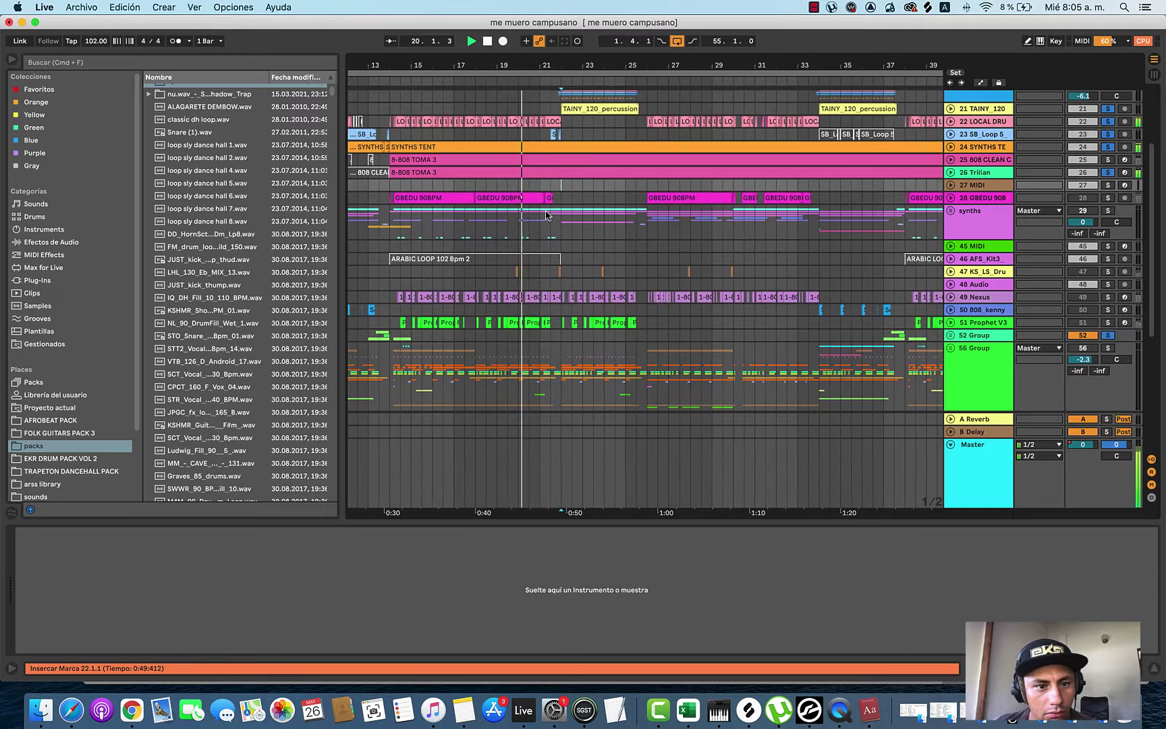
{"action": "left_click", "coordinate": [559, 164]}
{"action": "scroll", "coordinate": [559, 167], "scroll_direction": "down", "scroll_amount": 4}
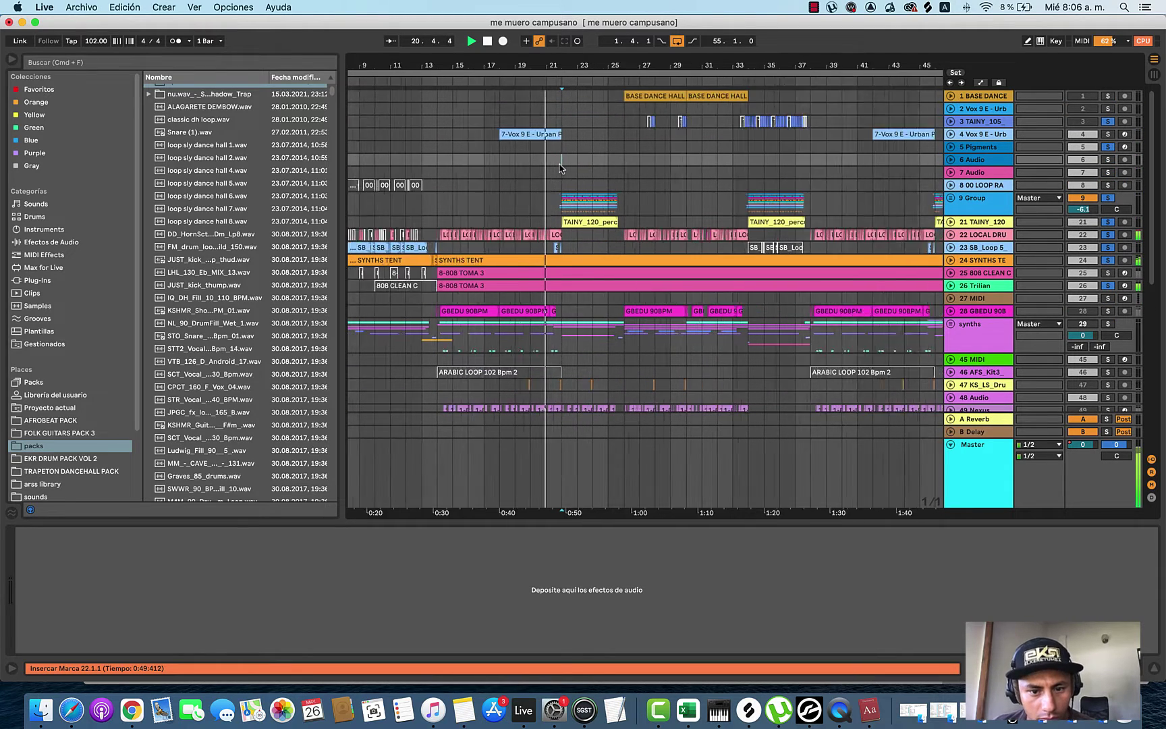
{"action": "scroll", "coordinate": [559, 201], "scroll_direction": "down", "scroll_amount": 4}
{"action": "scroll", "coordinate": [559, 201], "scroll_direction": "down", "scroll_amount": 4}
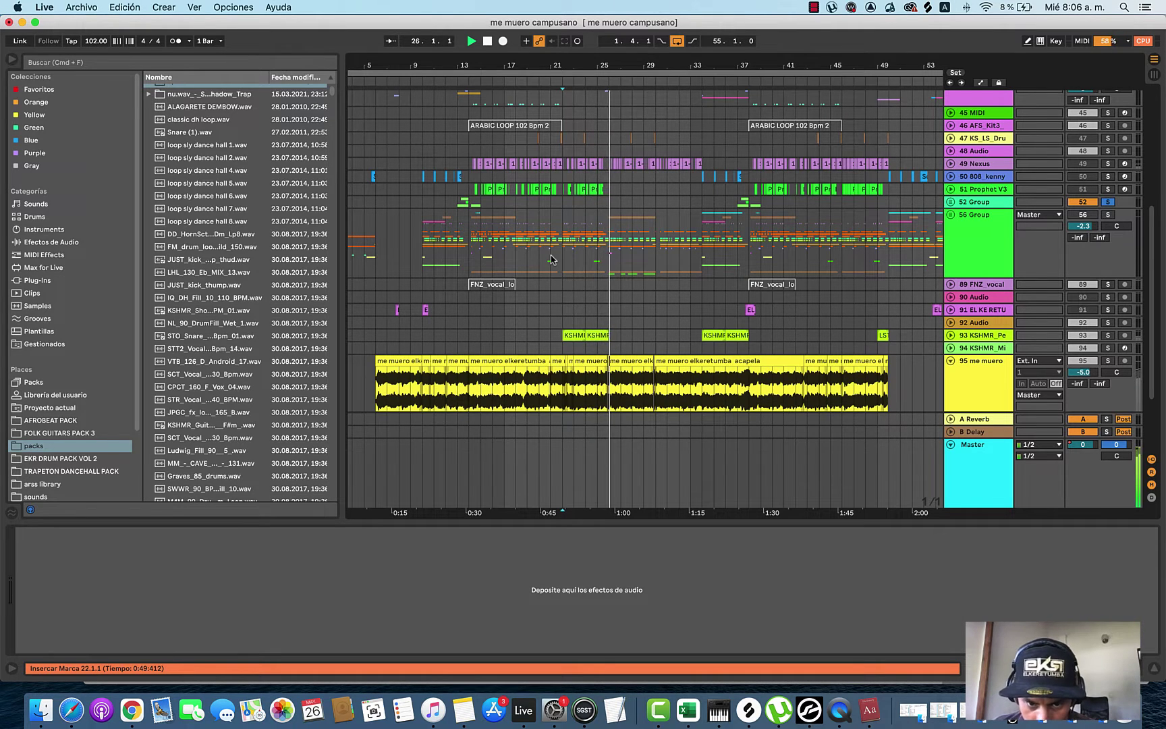
{"action": "scroll", "coordinate": [1105, 256], "scroll_direction": "down", "scroll_amount": 5}
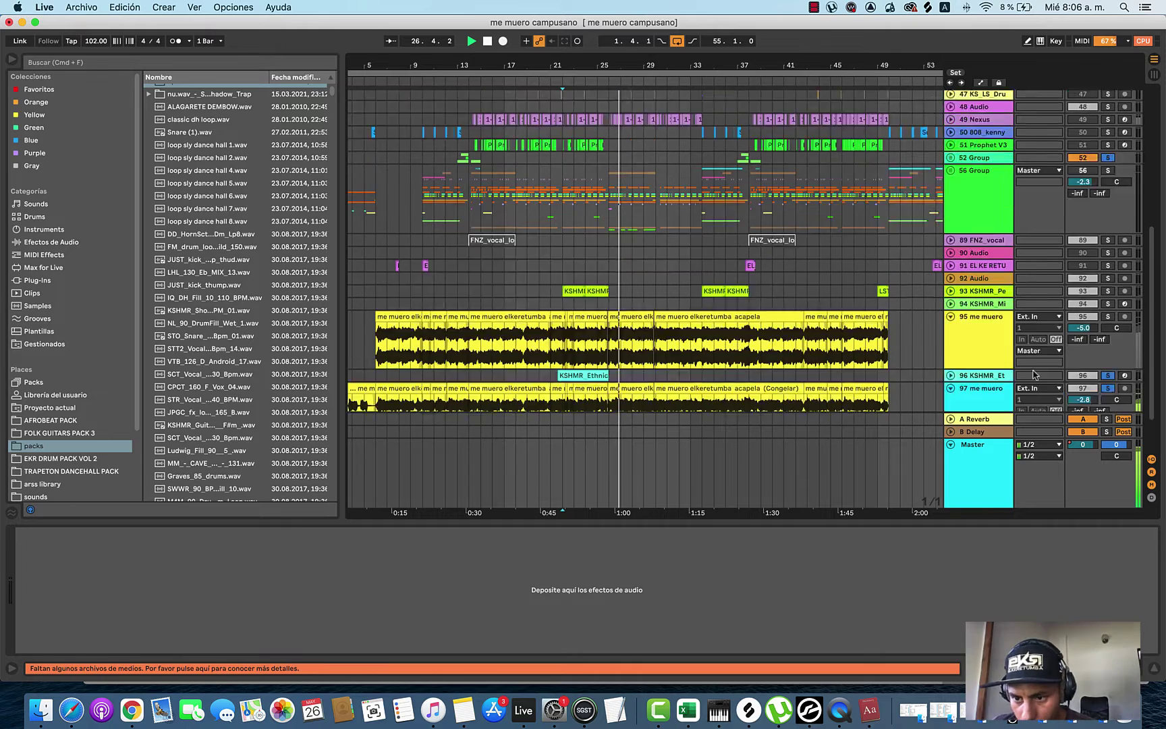
Step: Toggle the 97 me muero track's solo and review the beat's tracks around bars 13 and 14
{"action": "left_click", "coordinate": [1107, 329]}
{"action": "scroll", "coordinate": [533, 302], "scroll_direction": "up", "scroll_amount": 15}
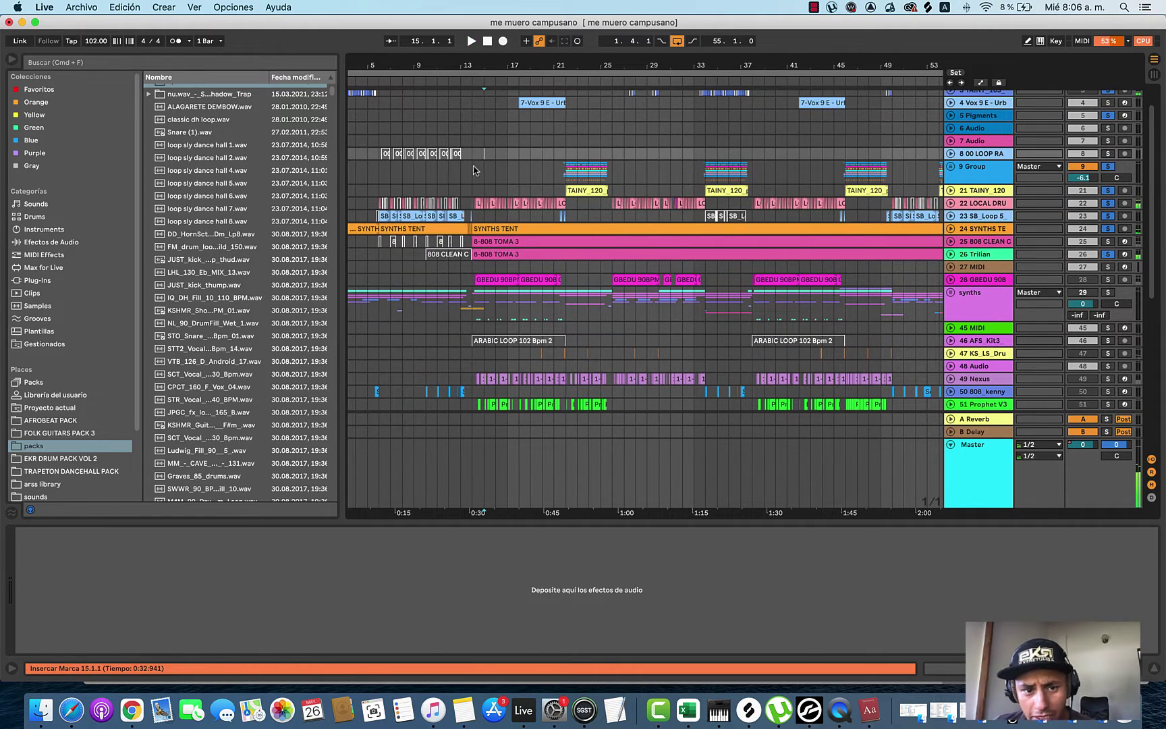
{"action": "left_click", "coordinate": [474, 170]}
{"action": "scroll", "coordinate": [474, 201], "scroll_direction": "up", "scroll_amount": 1}
{"action": "scroll", "coordinate": [513, 277], "scroll_direction": "down", "scroll_amount": 15}
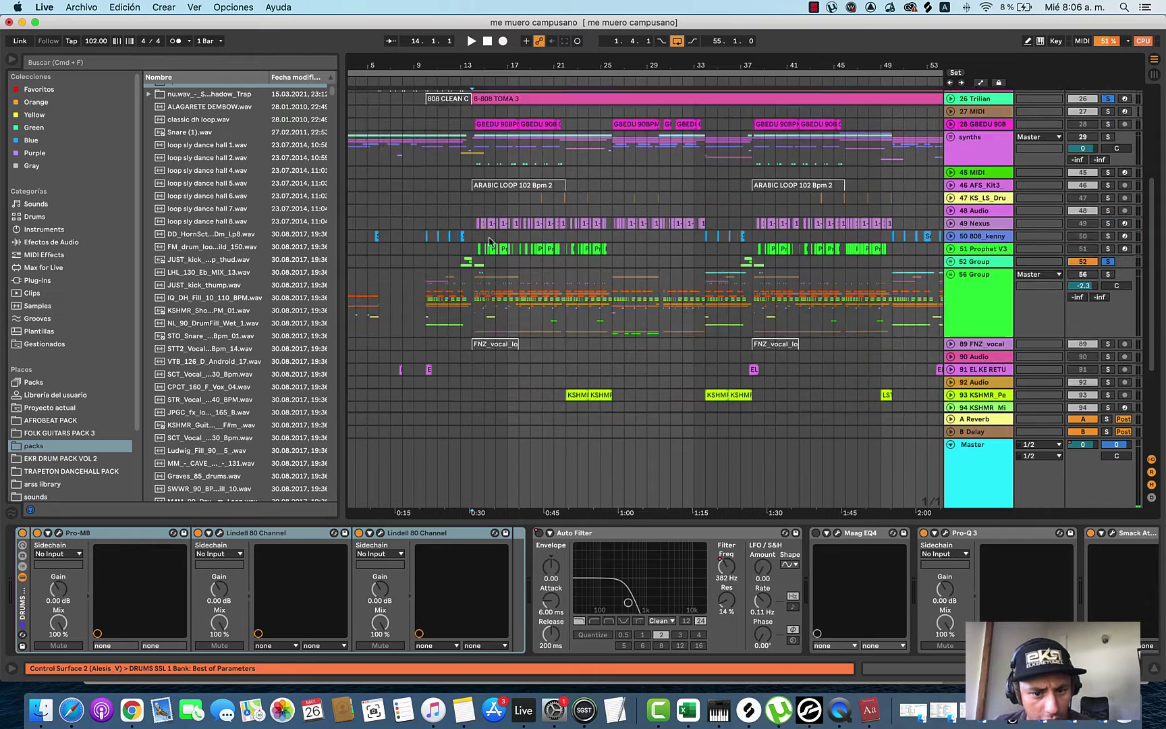
{"action": "scroll", "coordinate": [716, 310], "scroll_direction": "up", "scroll_amount": 15}
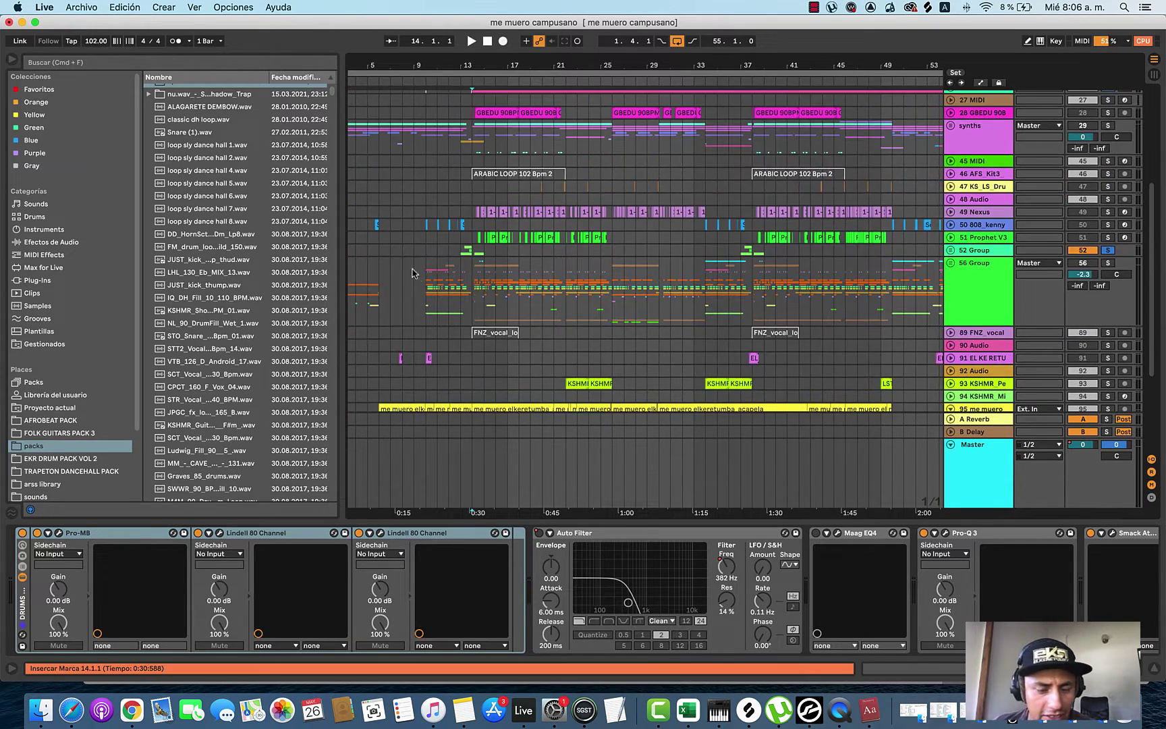
{"action": "scroll", "coordinate": [454, 249], "scroll_direction": "up", "scroll_amount": 3}
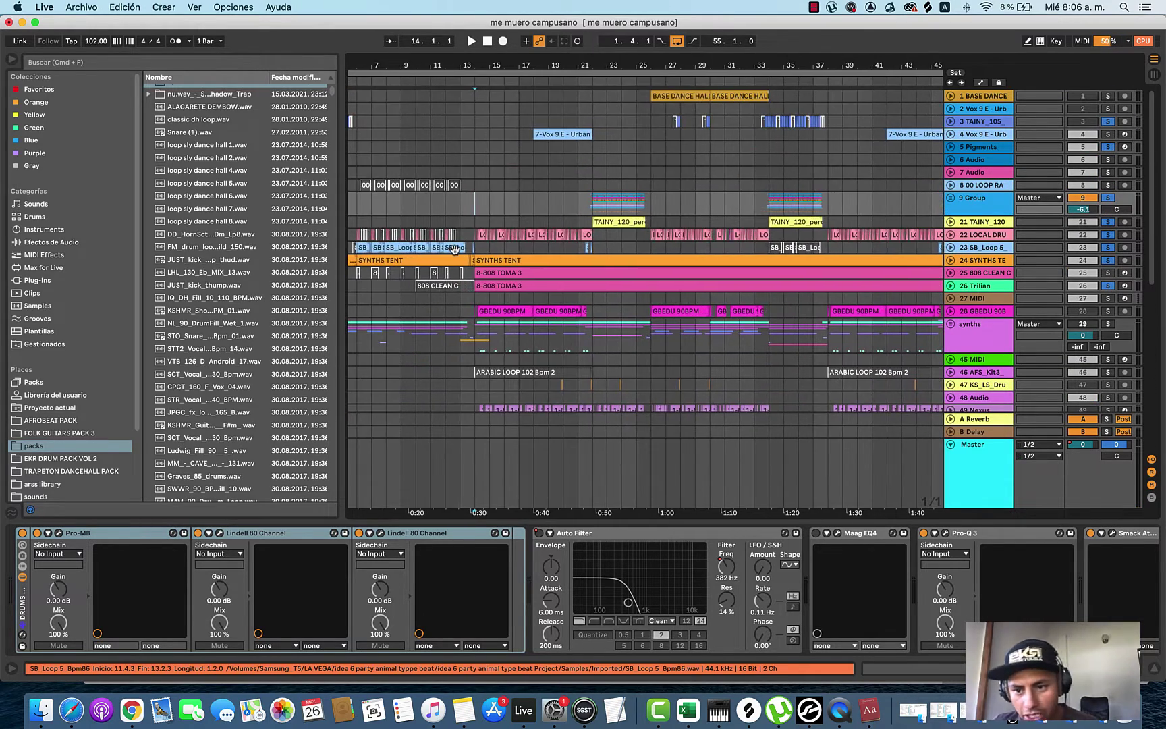
{"action": "scroll", "coordinate": [466, 277], "scroll_direction": "down", "scroll_amount": 5}
{"action": "scroll", "coordinate": [469, 290], "scroll_direction": "down", "scroll_amount": 15}
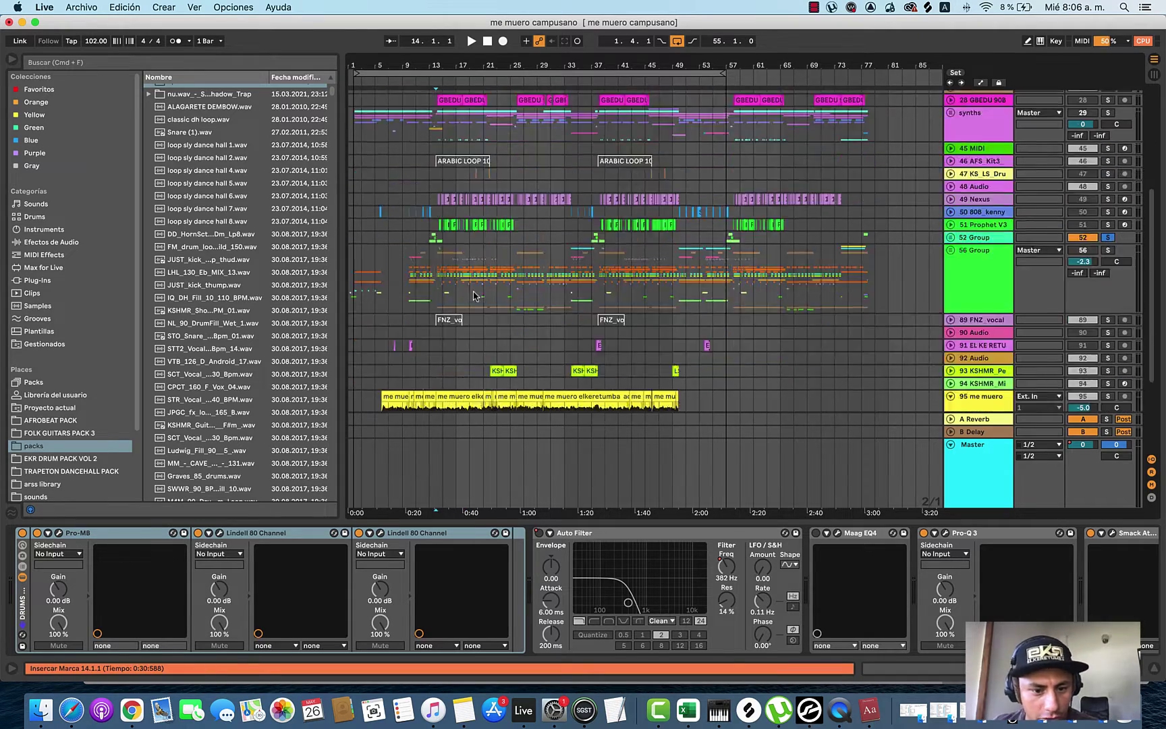
{"action": "scroll", "coordinate": [451, 306], "scroll_direction": "up", "scroll_amount": 13}
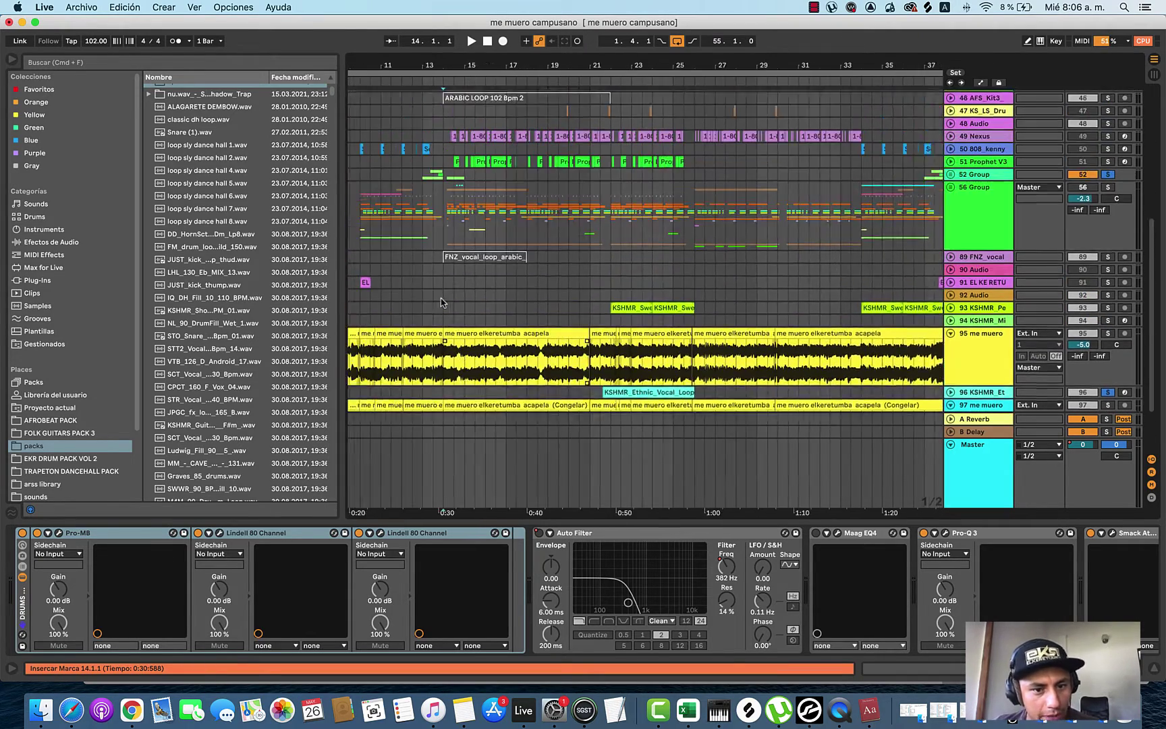
{"action": "scroll", "coordinate": [442, 297], "scroll_direction": "up", "scroll_amount": 5}
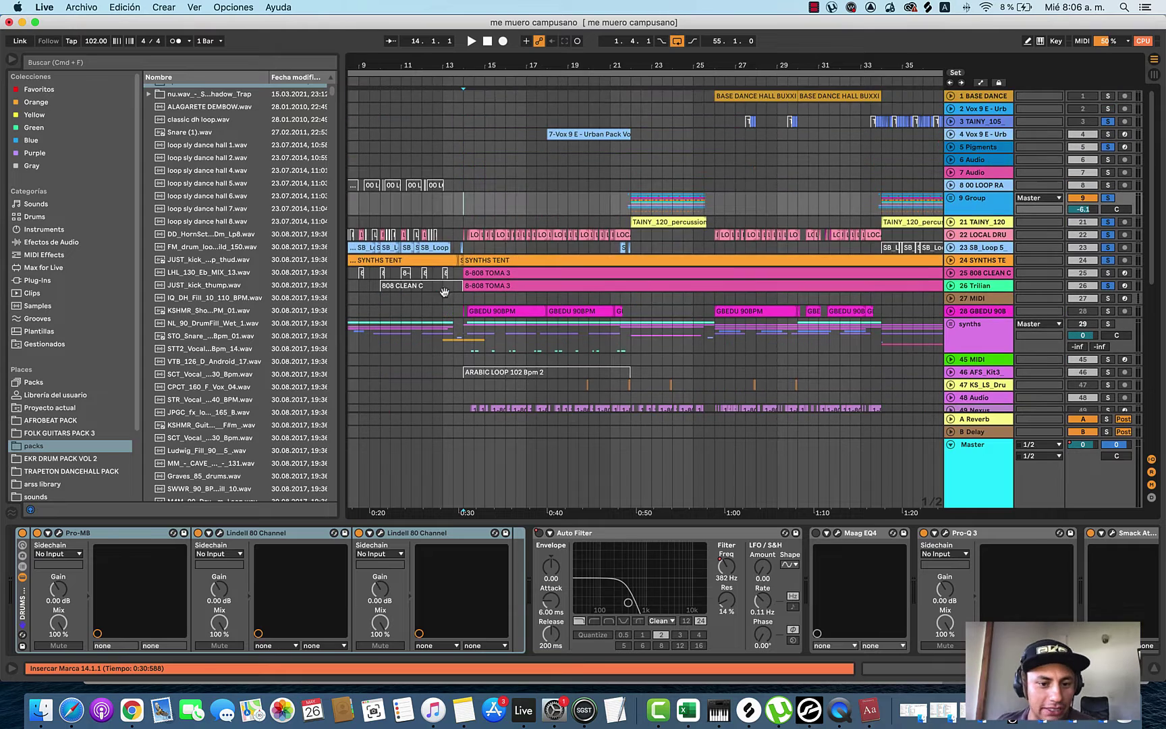
{"action": "scroll", "coordinate": [445, 212], "scroll_direction": "down", "scroll_amount": 5}
{"action": "scroll", "coordinate": [432, 296], "scroll_direction": "down", "scroll_amount": 15}
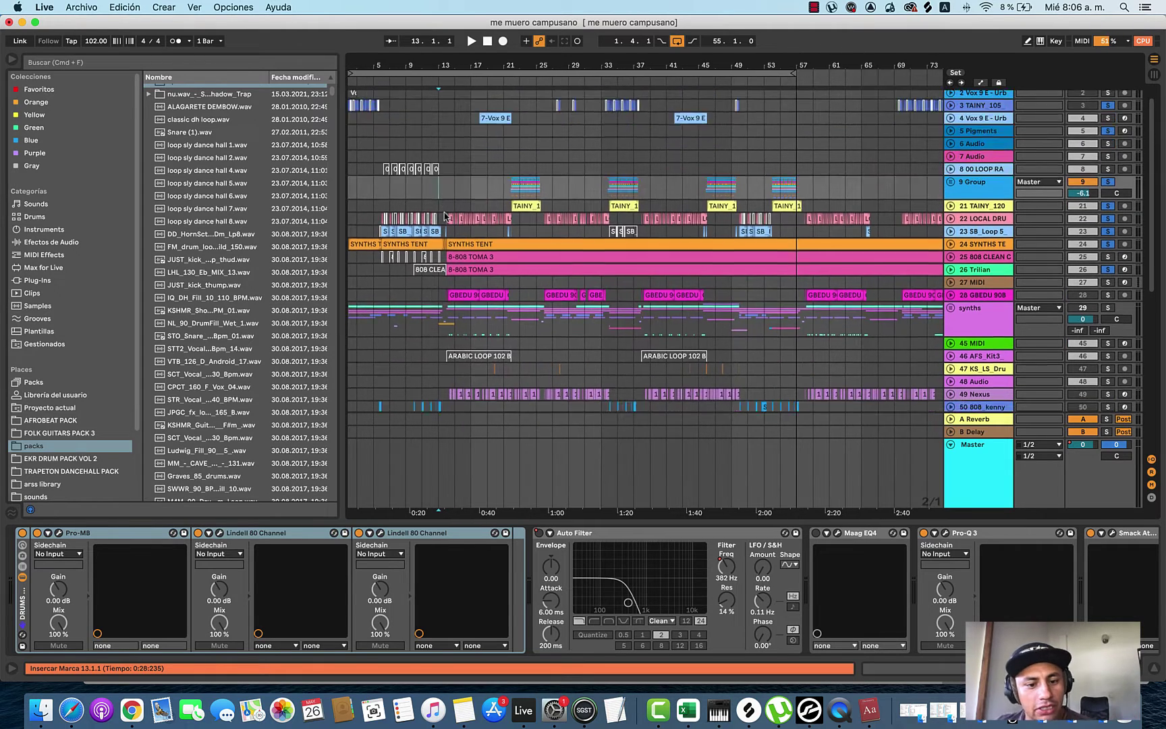
Step: Check the device chains of the 95 and 97 me muero tracks and toggle the 97 track's solo
{"action": "left_click", "coordinate": [981, 355]}
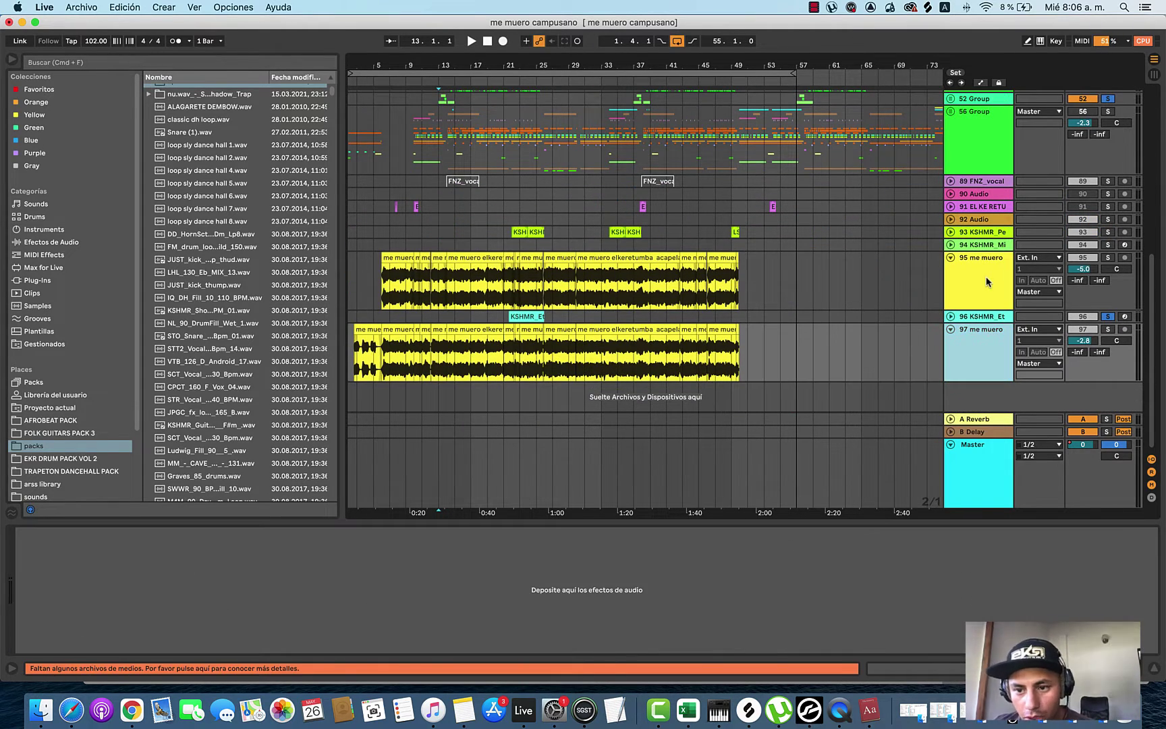
{"action": "left_click", "coordinate": [986, 282]}
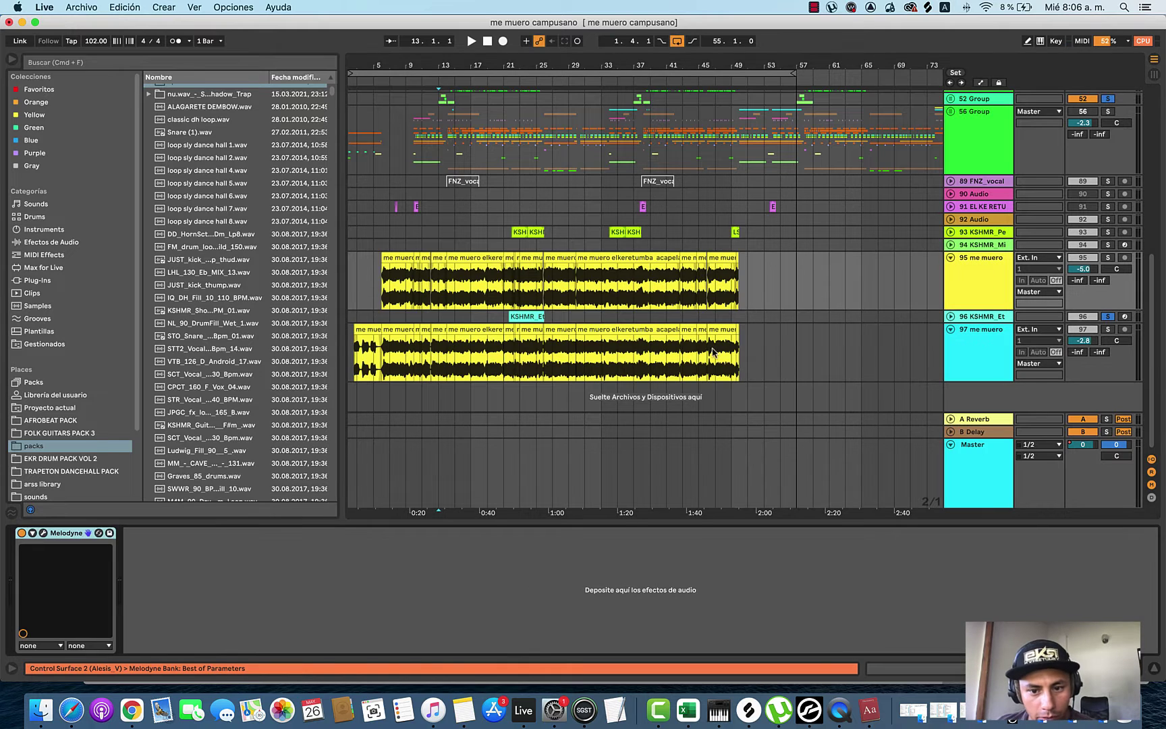
{"action": "scroll", "coordinate": [713, 351], "scroll_direction": "left", "scroll_amount": 1}
{"action": "left_click", "coordinate": [995, 345]}
{"action": "left_click", "coordinate": [1107, 329]}
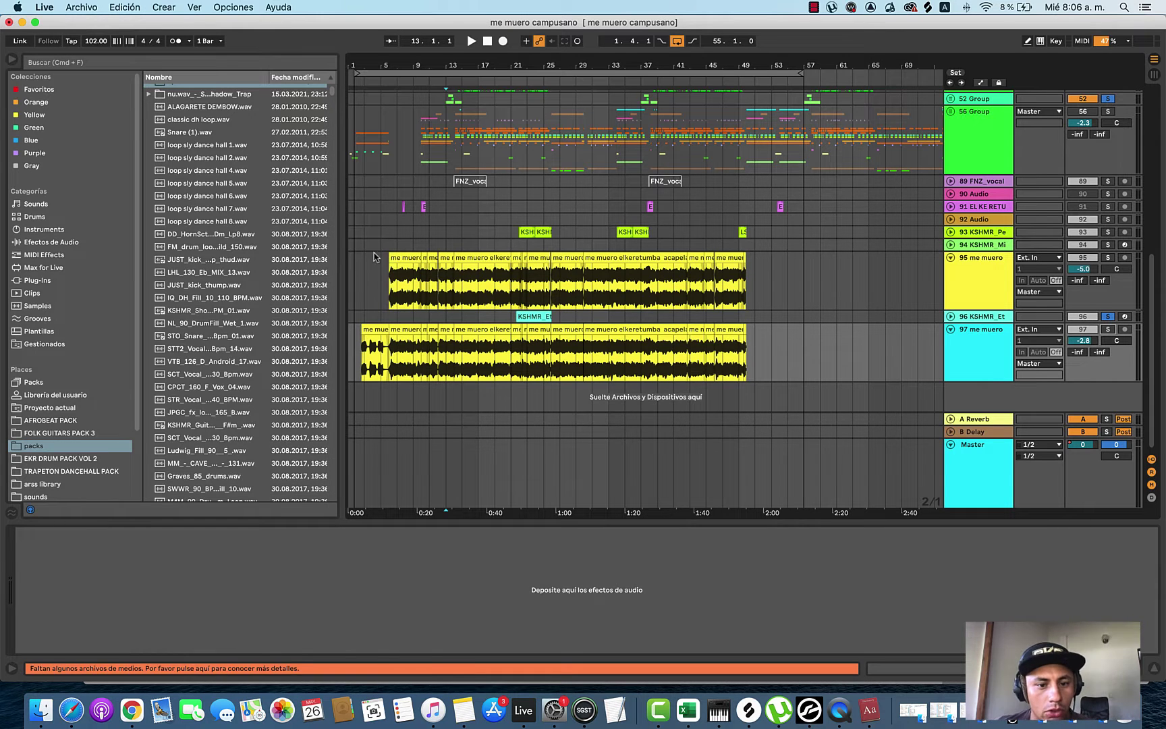
Step: Examine how the beat and acapella tracks line up at bar 7 and at bar 14
{"action": "left_click", "coordinate": [395, 233]}
{"action": "scroll", "coordinate": [425, 340], "scroll_direction": "up", "scroll_amount": 15}
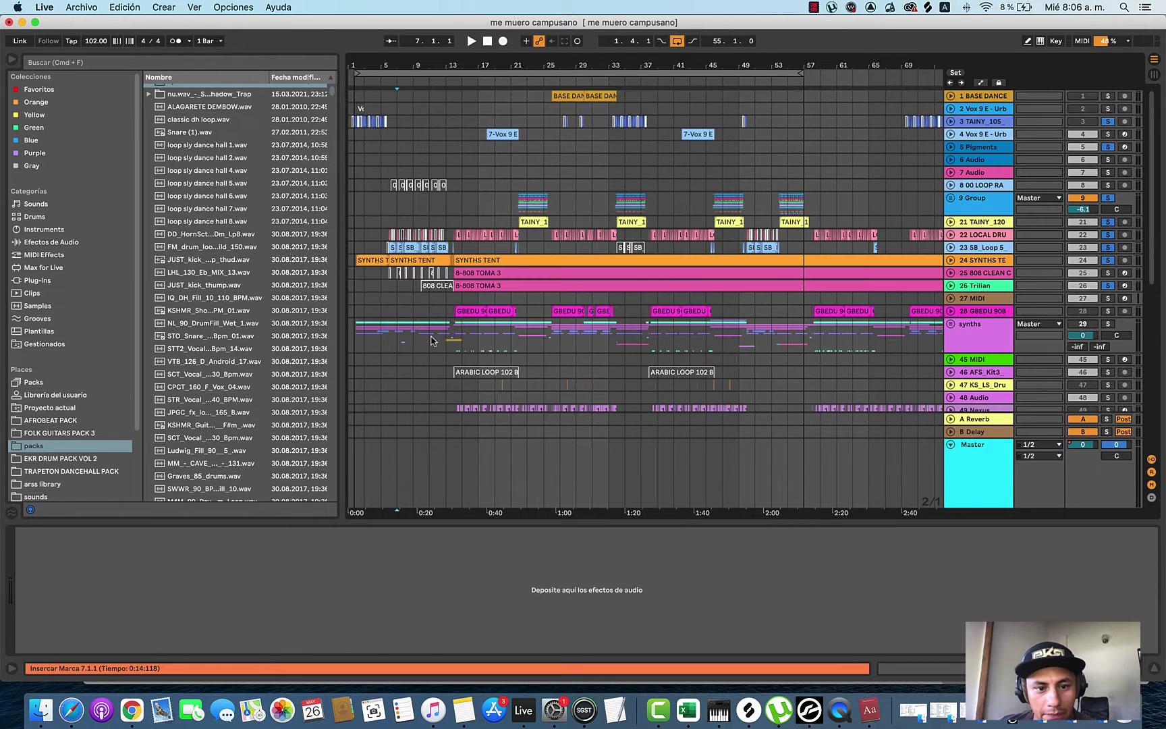
{"action": "scroll", "coordinate": [457, 313], "scroll_direction": "down", "scroll_amount": 15}
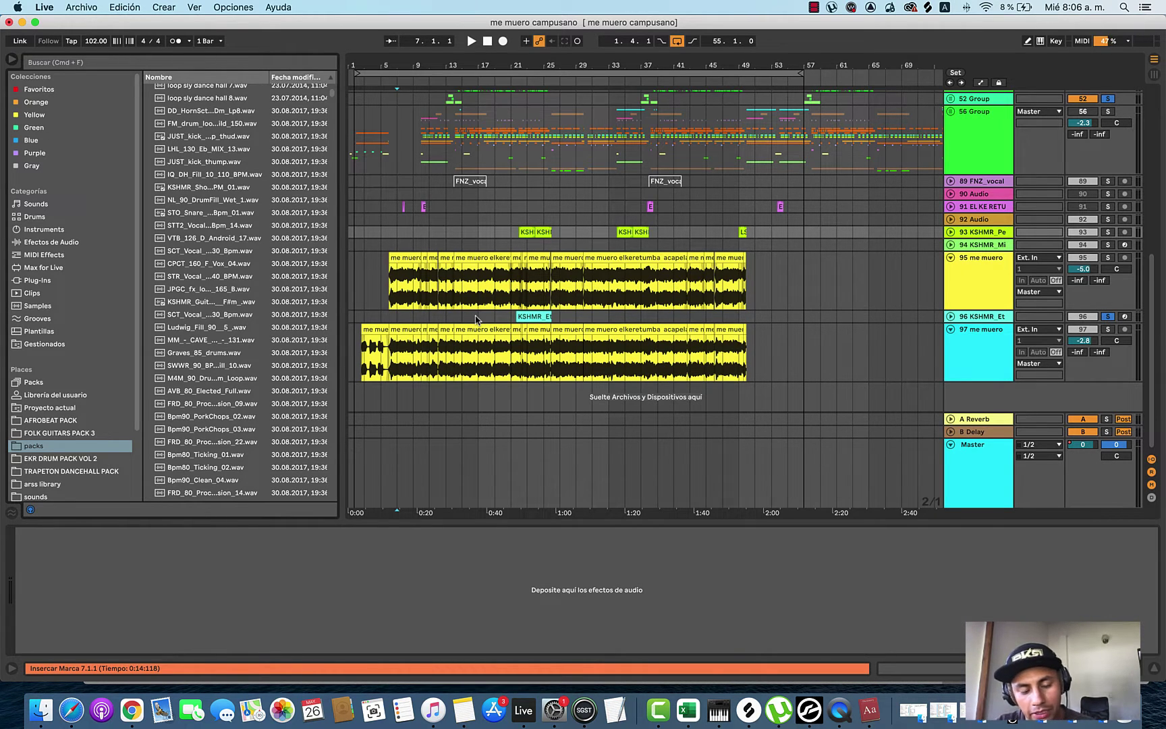
{"action": "scroll", "coordinate": [472, 313], "scroll_direction": "up", "scroll_amount": 15}
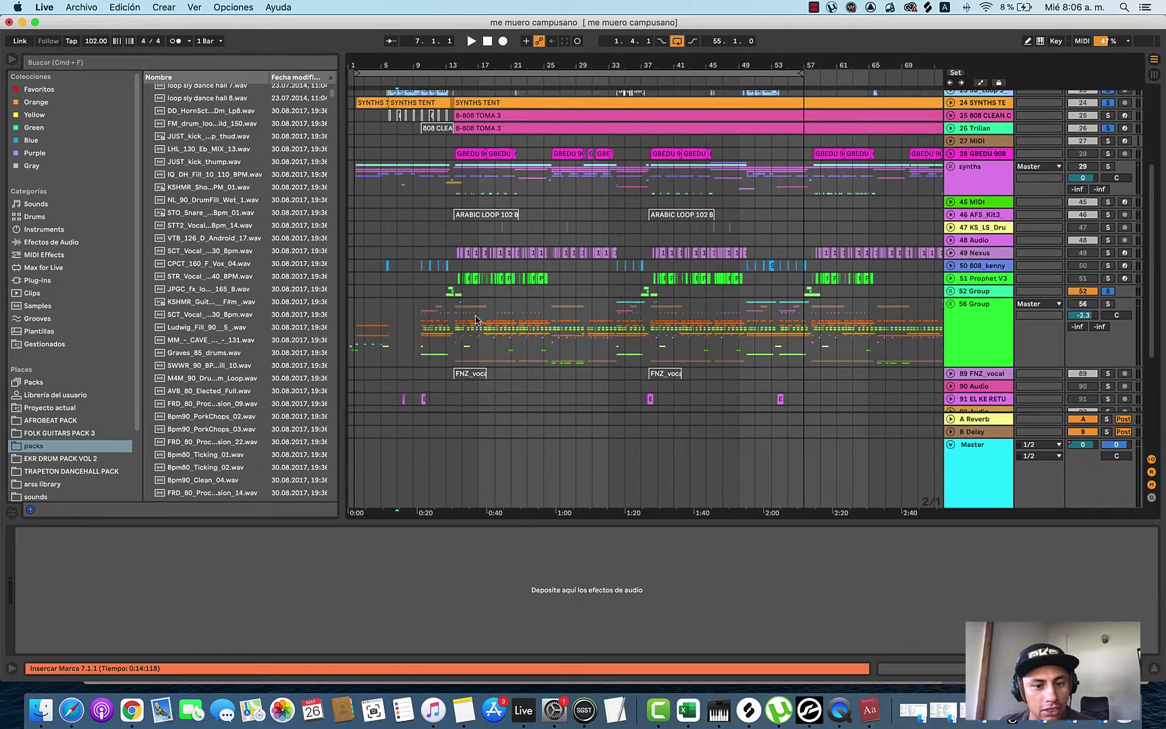
{"action": "left_click", "coordinate": [453, 221]}
{"action": "key", "text": "plus"}
{"action": "key", "text": "plus"}
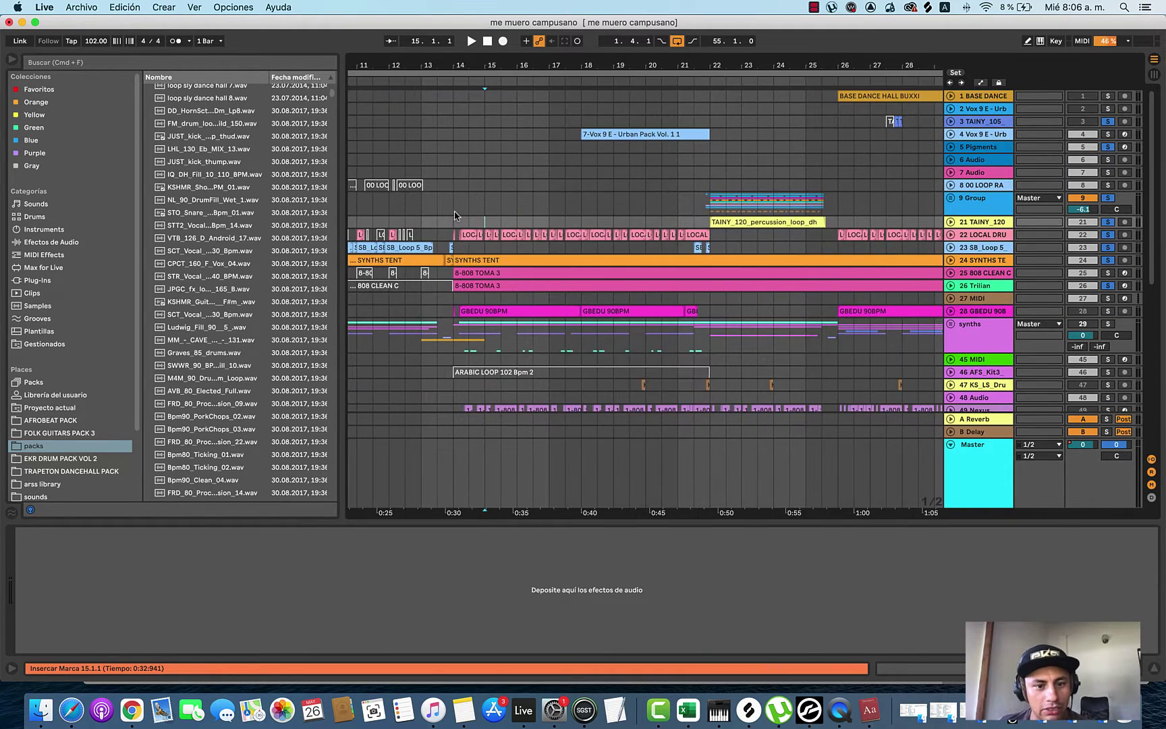
{"action": "left_click", "coordinate": [452, 212]}
{"action": "scroll", "coordinate": [452, 212], "scroll_direction": "down", "scroll_amount": 8}
{"action": "scroll", "coordinate": [453, 216], "scroll_direction": "down", "scroll_amount": 5}
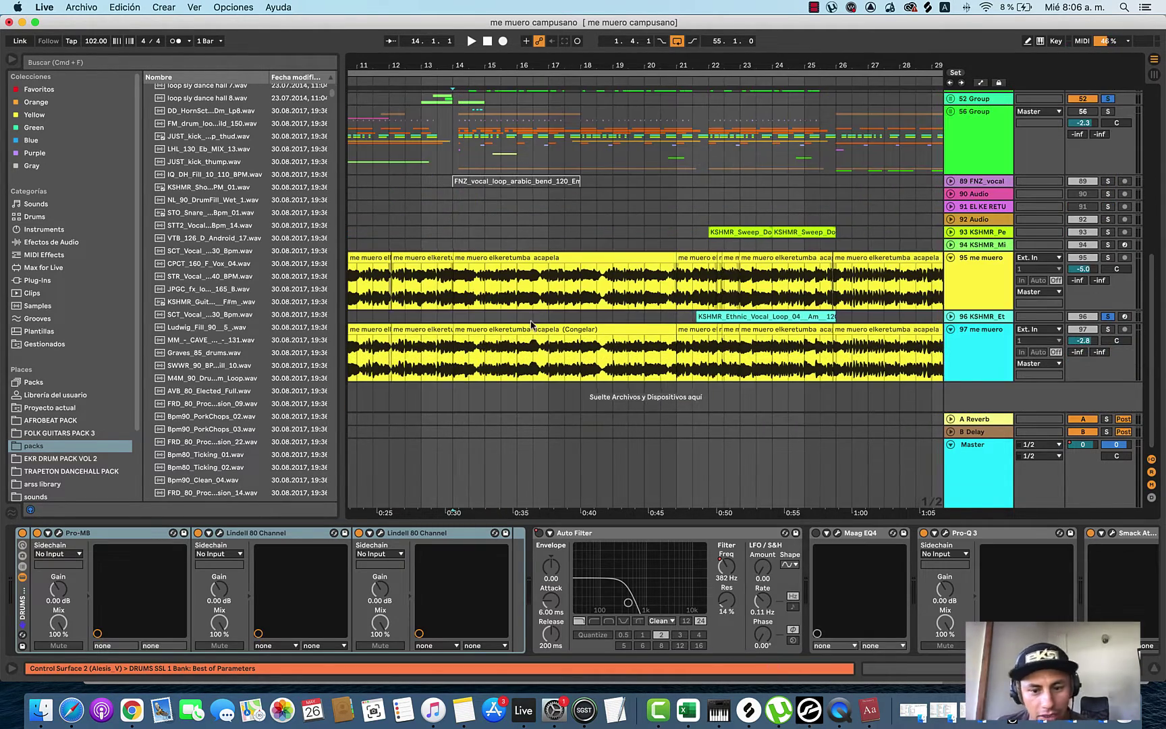
{"action": "scroll", "coordinate": [531, 325], "scroll_direction": "down", "scroll_amount": 4}
Step: Place the insert marker at bar 6 on the 96 KSHMR track and select the 97 me muero track
{"action": "left_click", "coordinate": [957, 355]}
{"action": "scroll", "coordinate": [644, 283], "scroll_direction": "left", "scroll_amount": 3}
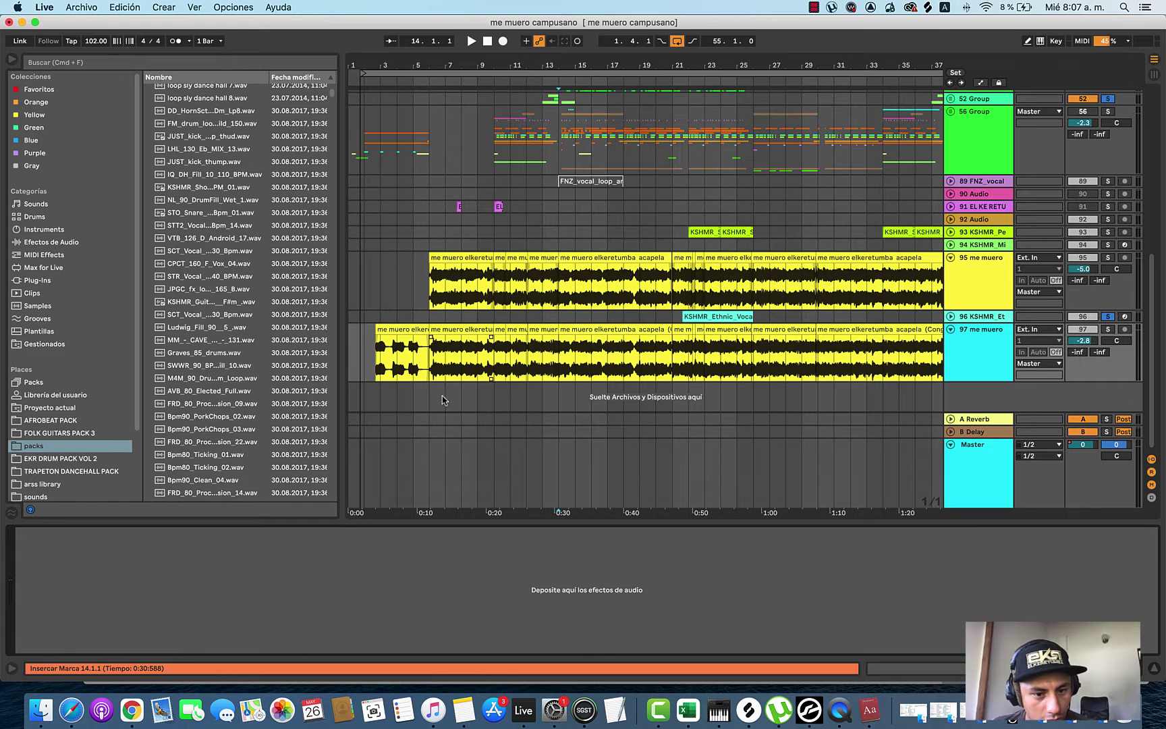
{"action": "left_click", "coordinate": [430, 317]}
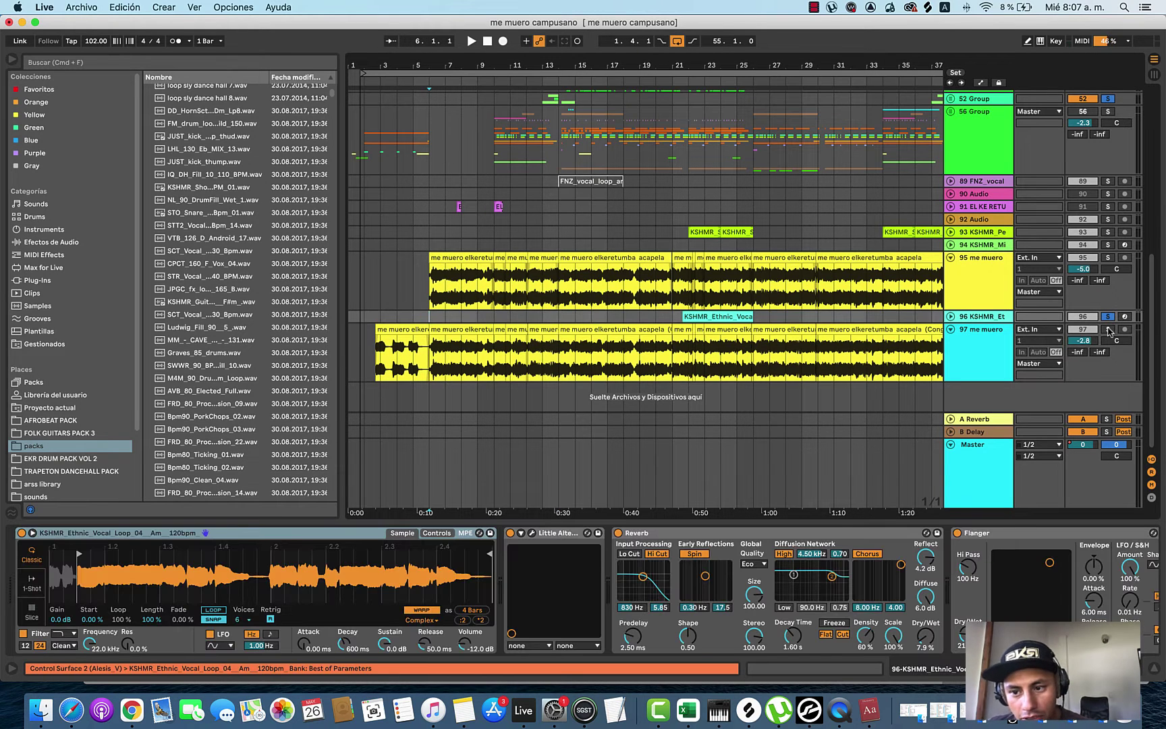
{"action": "left_click", "coordinate": [1001, 350]}
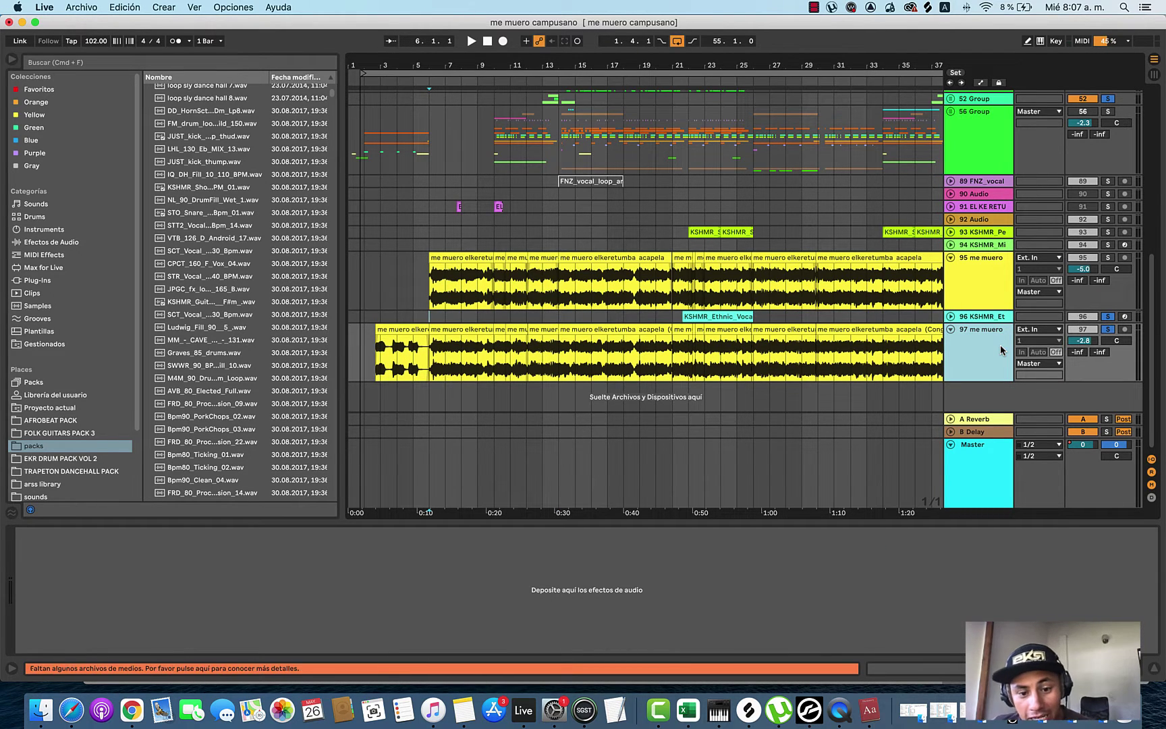
Step: View the full length of the arrangement and place the insert marker at bar 26 on an upper audio track
{"action": "scroll", "coordinate": [522, 347], "scroll_direction": "down", "scroll_amount": 5}
{"action": "scroll", "coordinate": [522, 350], "scroll_direction": "down", "scroll_amount": 2}
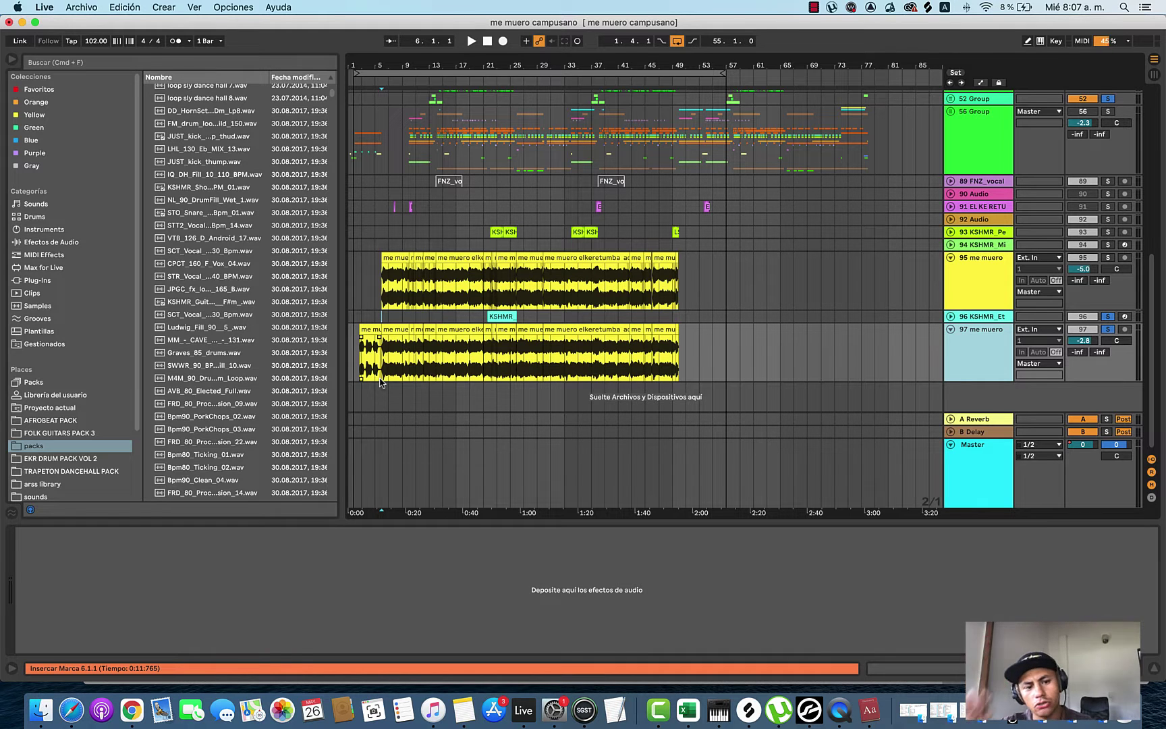
{"action": "scroll", "coordinate": [509, 202], "scroll_direction": "up", "scroll_amount": 10}
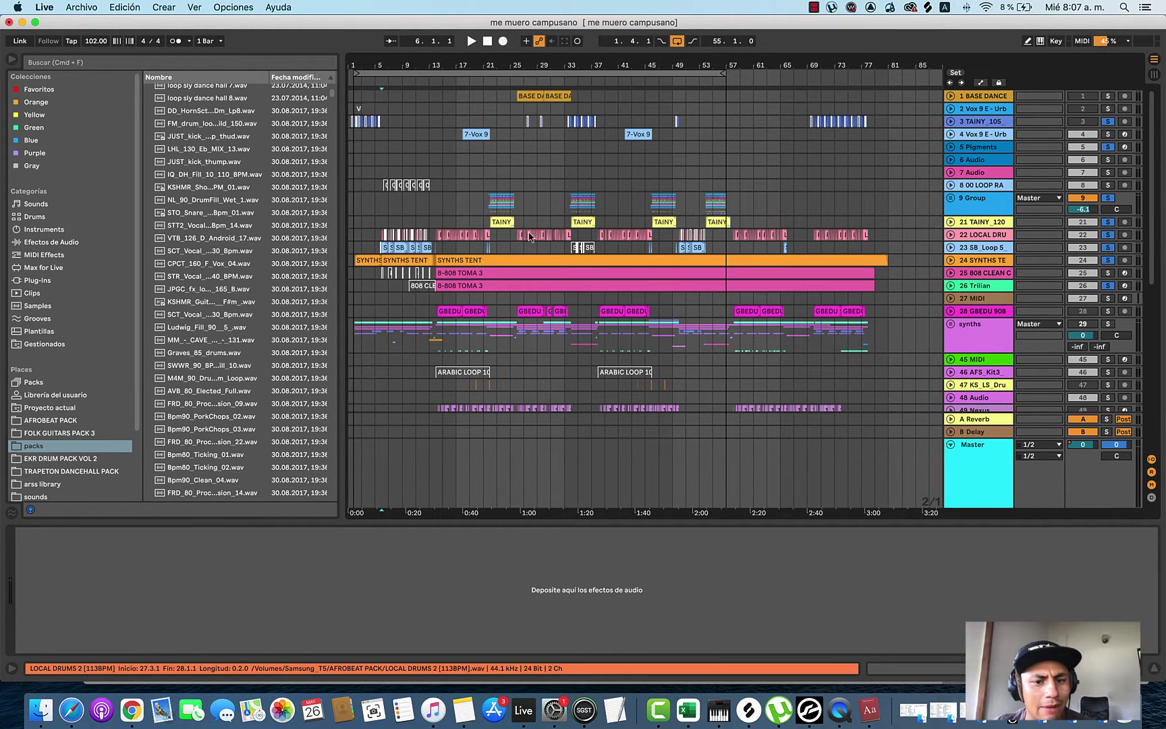
{"action": "scroll", "coordinate": [509, 195], "scroll_direction": "up", "scroll_amount": 2}
{"action": "scroll", "coordinate": [509, 195], "scroll_direction": "up", "scroll_amount": 3}
{"action": "left_click", "coordinate": [529, 171]}
{"action": "scroll", "coordinate": [528, 170], "scroll_direction": "down", "scroll_amount": 8}
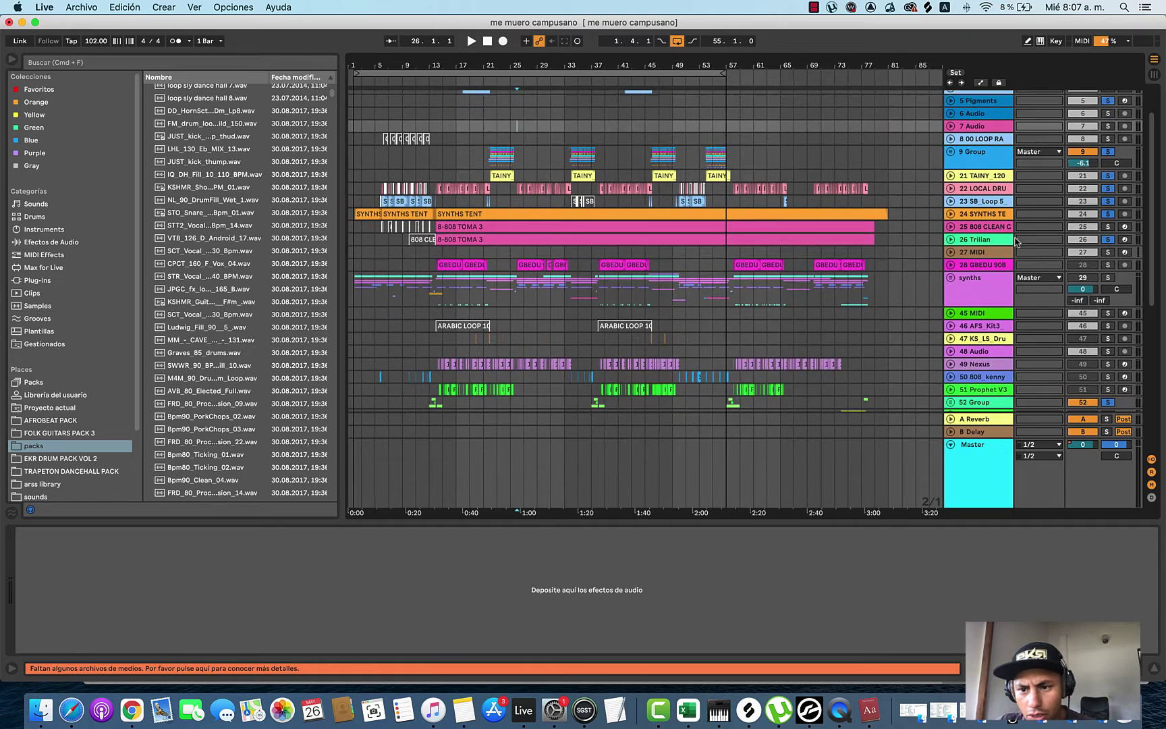
Step: Select the 97 me muero track and save the current Live set
{"action": "scroll", "coordinate": [965, 315], "scroll_direction": "down", "scroll_amount": 8}
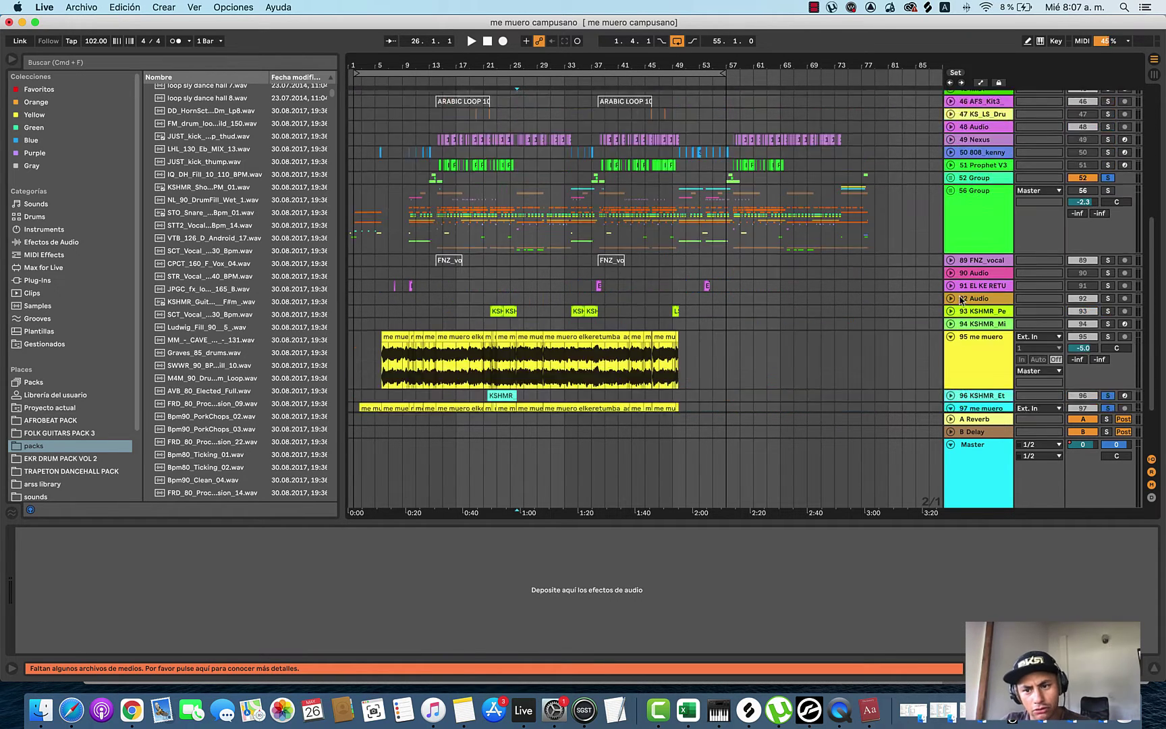
{"action": "left_click", "coordinate": [967, 326]}
{"action": "key", "text": "super+s"}
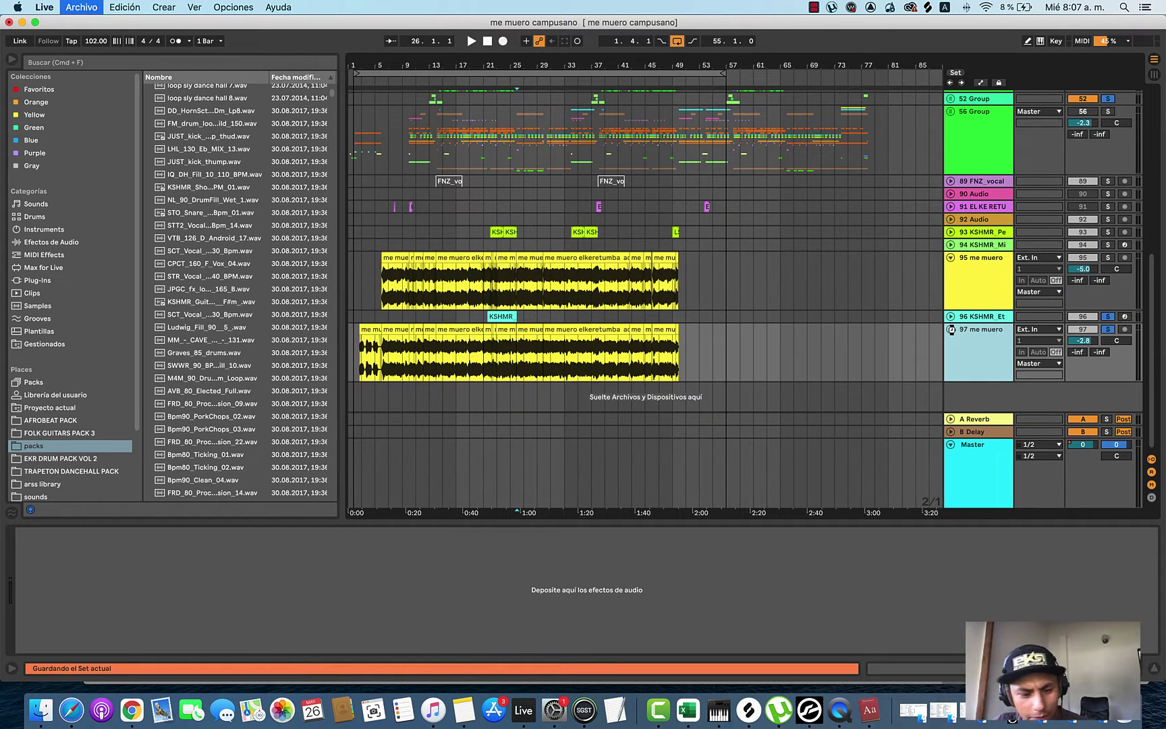